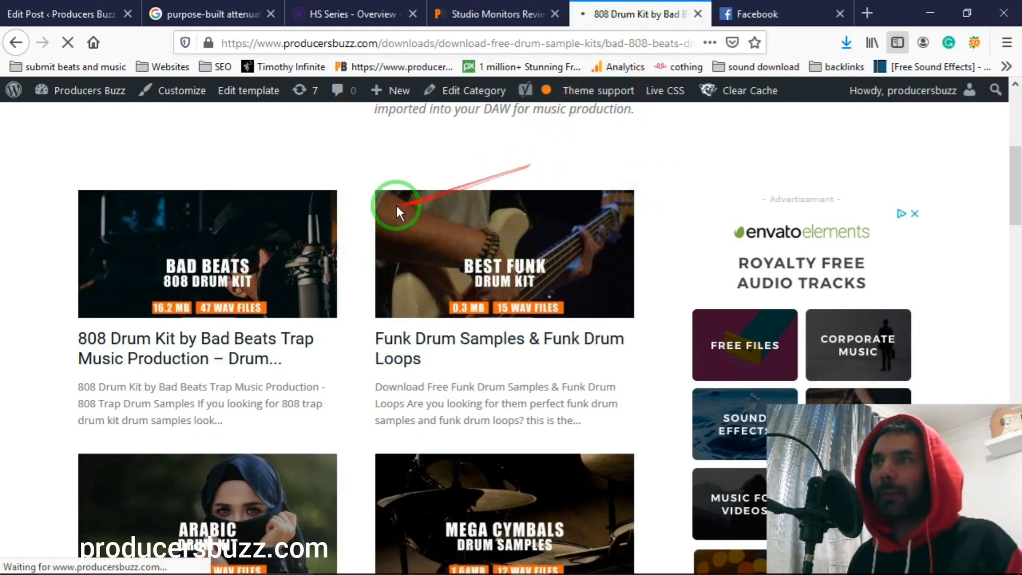
- Examine the Bad Beats 808 drum kit page, including the list of included sounds and the download entry
{"action": "scroll", "coordinate": [349, 244], "scroll_direction": "down", "scroll_amount": 5}
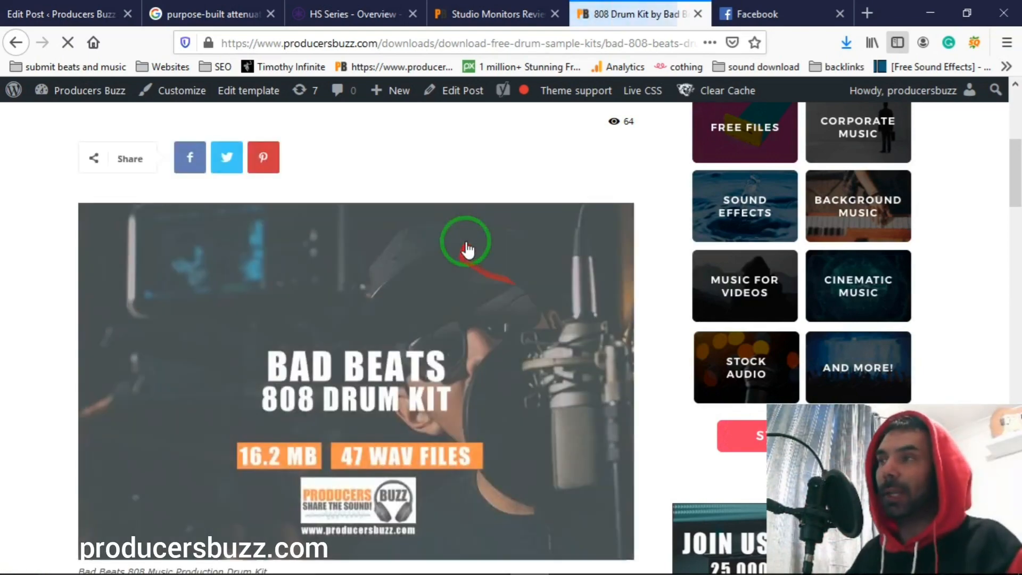
{"action": "scroll", "coordinate": [574, 272], "scroll_direction": "down", "scroll_amount": 3}
{"action": "scroll", "coordinate": [575, 273], "scroll_direction": "down", "scroll_amount": 10}
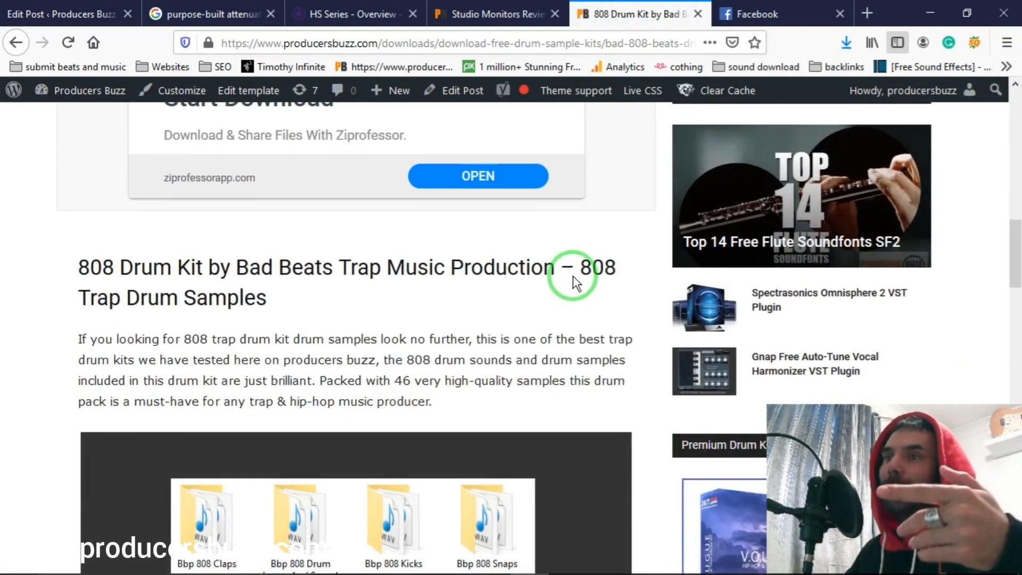
{"action": "scroll", "coordinate": [581, 297], "scroll_direction": "down", "scroll_amount": 15}
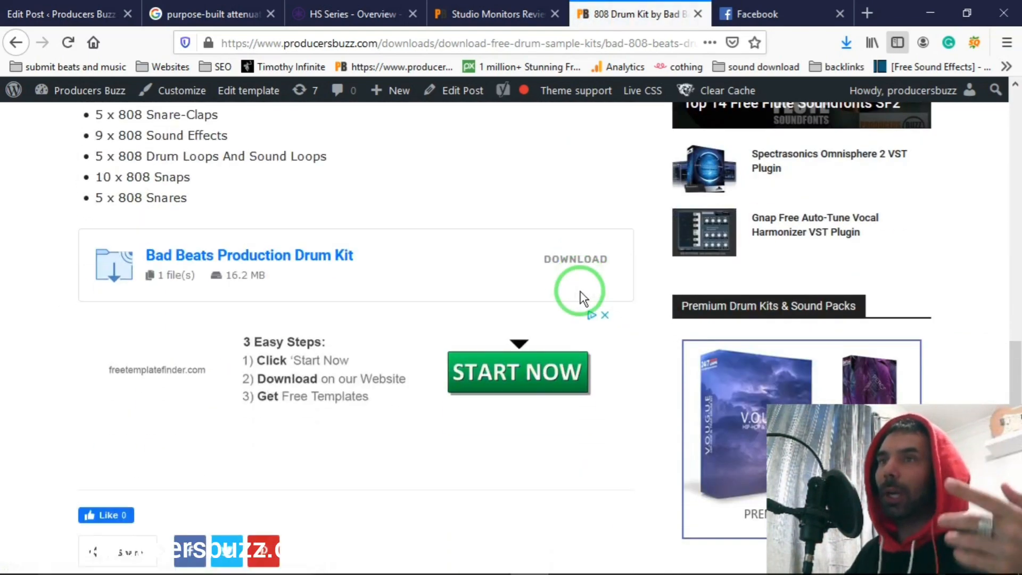
{"action": "scroll", "coordinate": [579, 295], "scroll_direction": "up", "scroll_amount": 6}
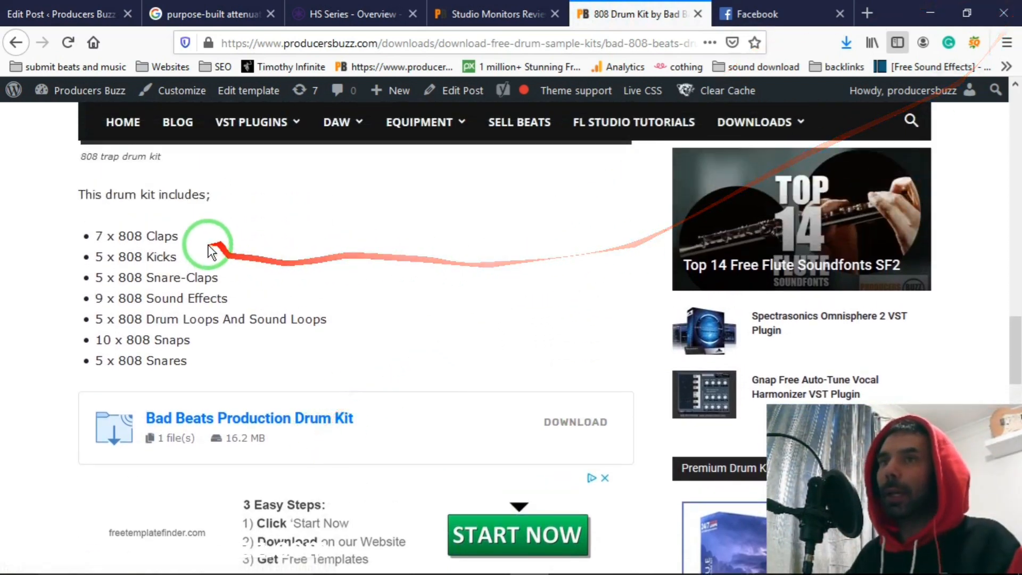
{"action": "left_click_drag", "start_coordinate": [86, 236], "coordinate": [139, 257]}
{"action": "mouse_move", "coordinate": [195, 295]}
{"action": "left_mouse_down"}
{"action": "mouse_move", "coordinate": [191, 283]}
{"action": "mouse_move", "coordinate": [178, 293]}
{"action": "left_mouse_up"}
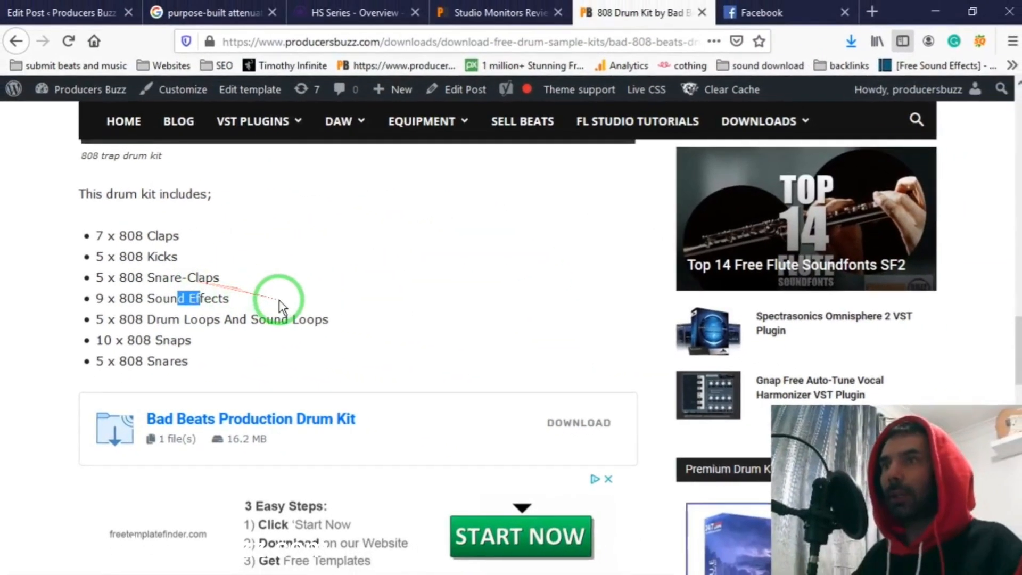
{"action": "scroll", "coordinate": [566, 330], "scroll_direction": "down", "scroll_amount": 2}
{"action": "scroll", "coordinate": [536, 151], "scroll_direction": "up", "scroll_amount": 10}
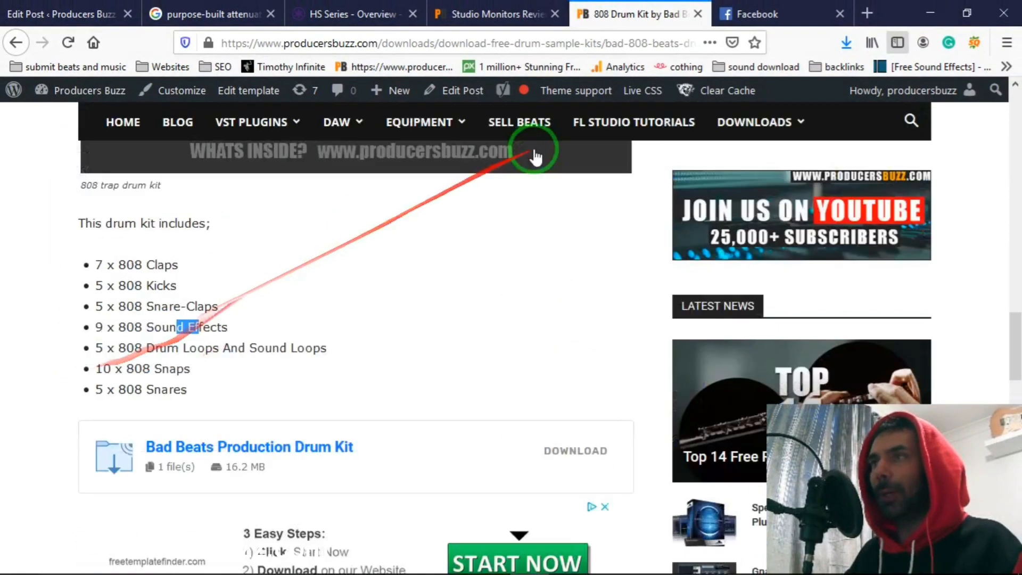
{"action": "scroll", "coordinate": [501, 240], "scroll_direction": "down", "scroll_amount": 2}
- Switch to FL Studio and audition the samples in the Bbp 808 Claps folder of the Bad Beats Production Drum Kit
{"action": "key", "text": "alt+Tab"}
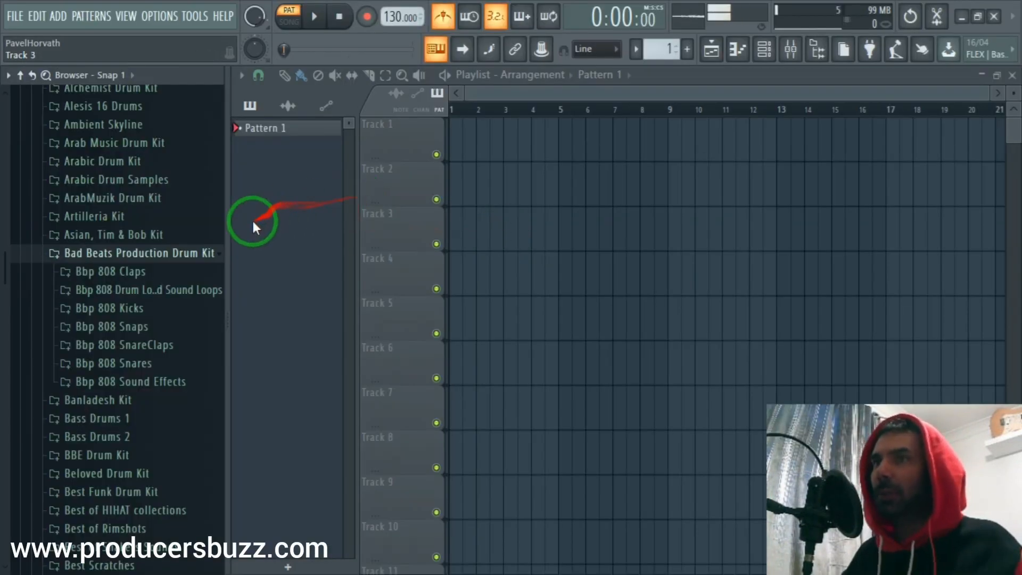
{"action": "left_click", "coordinate": [136, 271]}
{"action": "left_click", "coordinate": [136, 289]}
{"action": "left_click", "coordinate": [130, 306]}
{"action": "left_click", "coordinate": [136, 323]}
{"action": "left_click", "coordinate": [134, 339]}
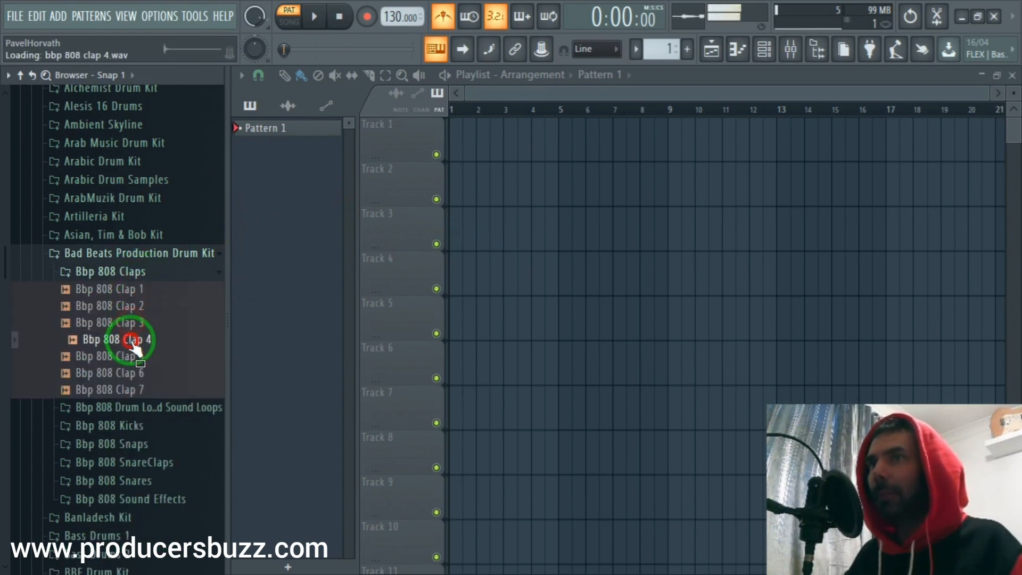
{"action": "left_click", "coordinate": [133, 357]}
{"action": "left_click", "coordinate": [133, 373]}
{"action": "left_click", "coordinate": [132, 390]}
- Expand the kit's loops and kicks folders and audition Bbp 808 Drum Loops 1 to 3 and Sound Loops 1 and 2
{"action": "left_click", "coordinate": [125, 410]}
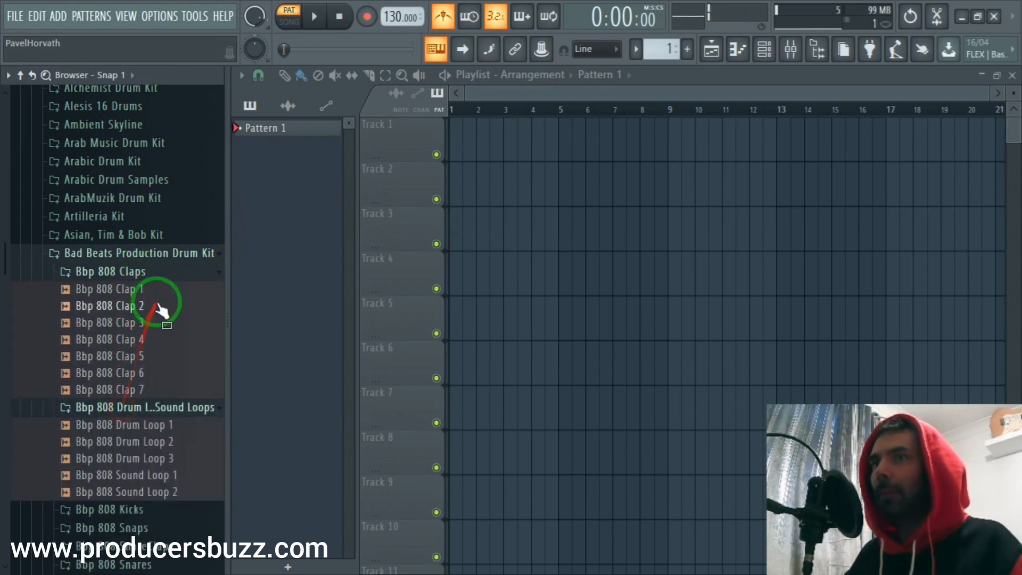
{"action": "scroll", "coordinate": [142, 167], "scroll_direction": "down", "scroll_amount": 10}
{"action": "scroll", "coordinate": [130, 224], "scroll_direction": "up", "scroll_amount": 5}
{"action": "left_click", "coordinate": [133, 242]}
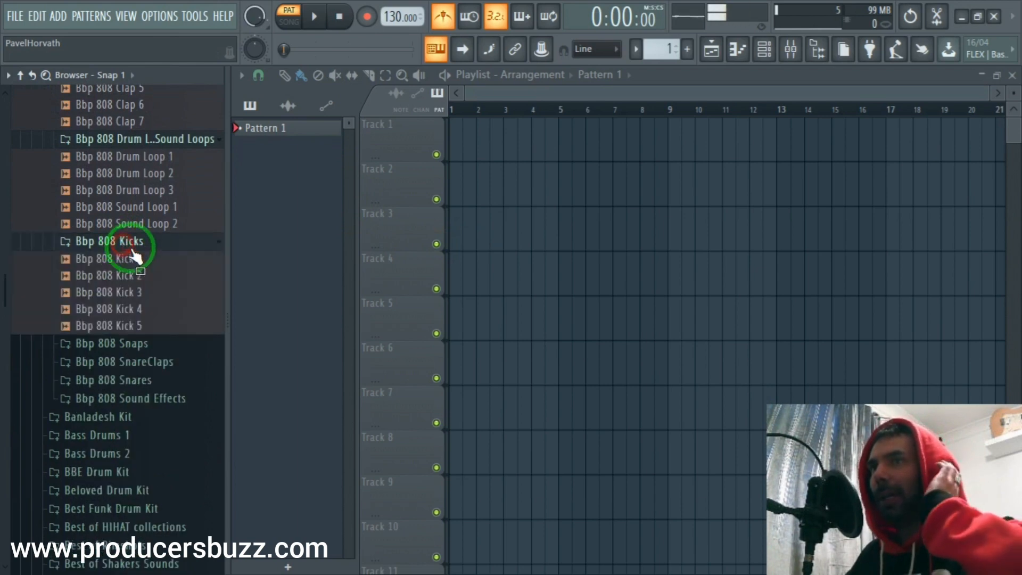
{"action": "left_click", "coordinate": [144, 158]}
{"action": "left_click", "coordinate": [147, 173]}
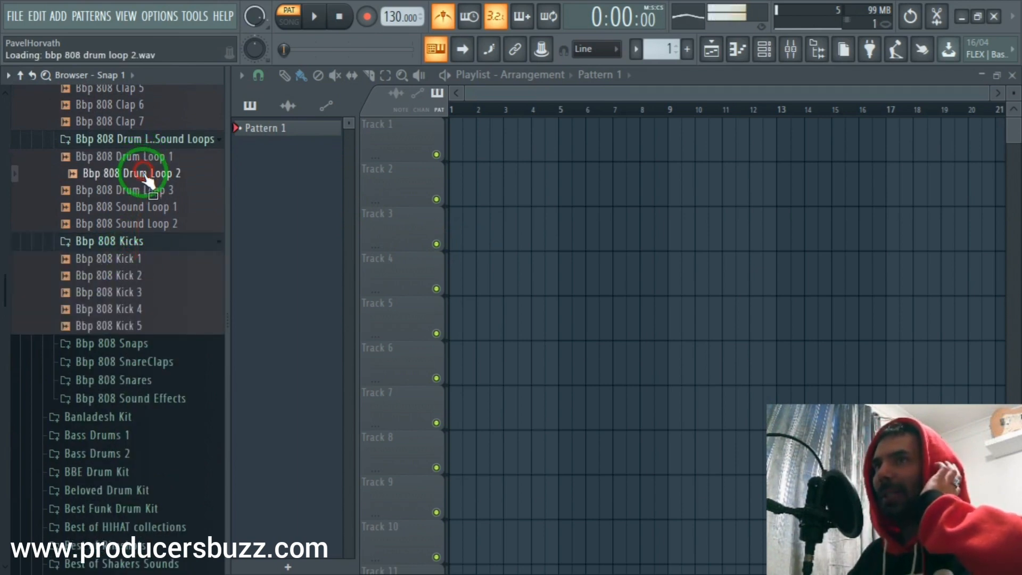
{"action": "left_click", "coordinate": [147, 190]}
{"action": "left_click", "coordinate": [148, 207]}
{"action": "left_click", "coordinate": [150, 224]}
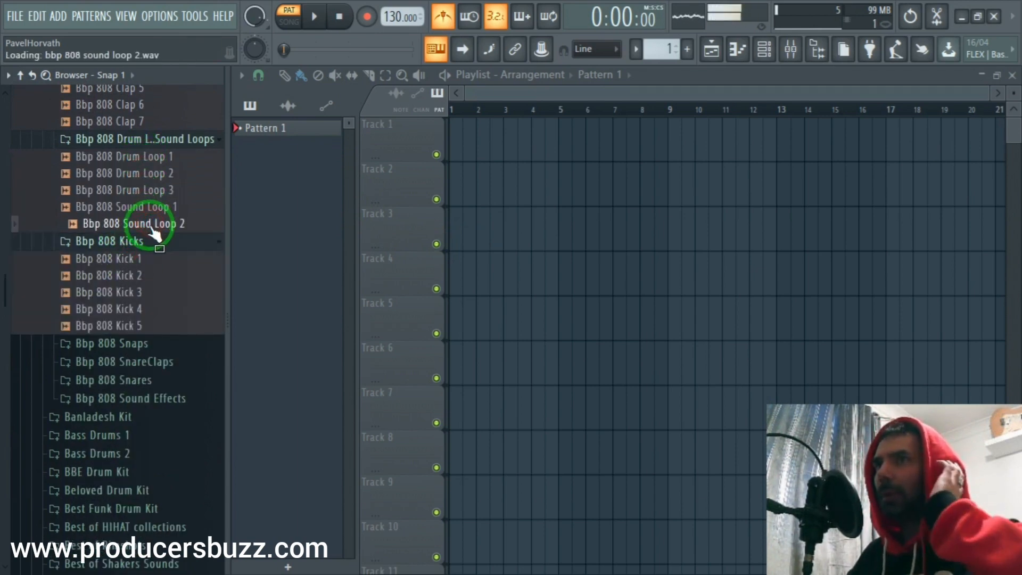
- Audition Bbp 808 Kicks 1 to 5, playing Kick 4 a second time
{"action": "left_click", "coordinate": [136, 260]}
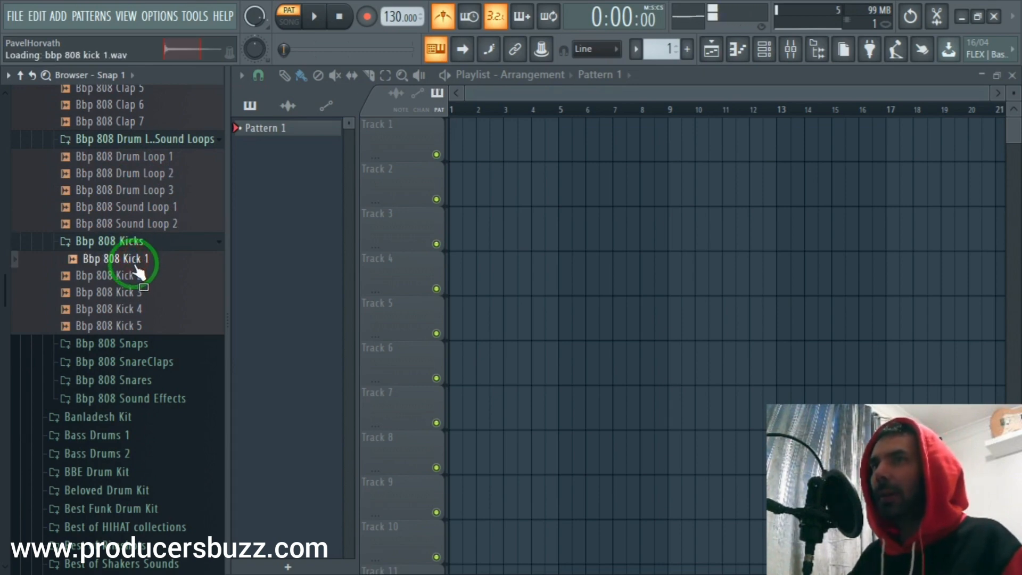
{"action": "left_click", "coordinate": [136, 276]}
{"action": "left_click", "coordinate": [136, 292]}
{"action": "left_click", "coordinate": [136, 309]}
{"action": "left_click", "coordinate": [136, 326]}
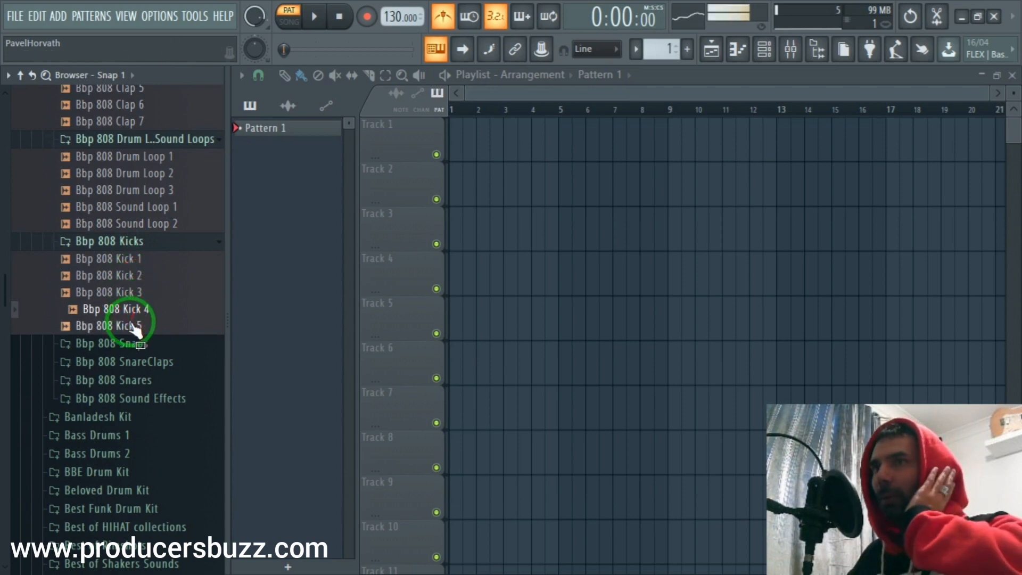
{"action": "left_click", "coordinate": [141, 309]}
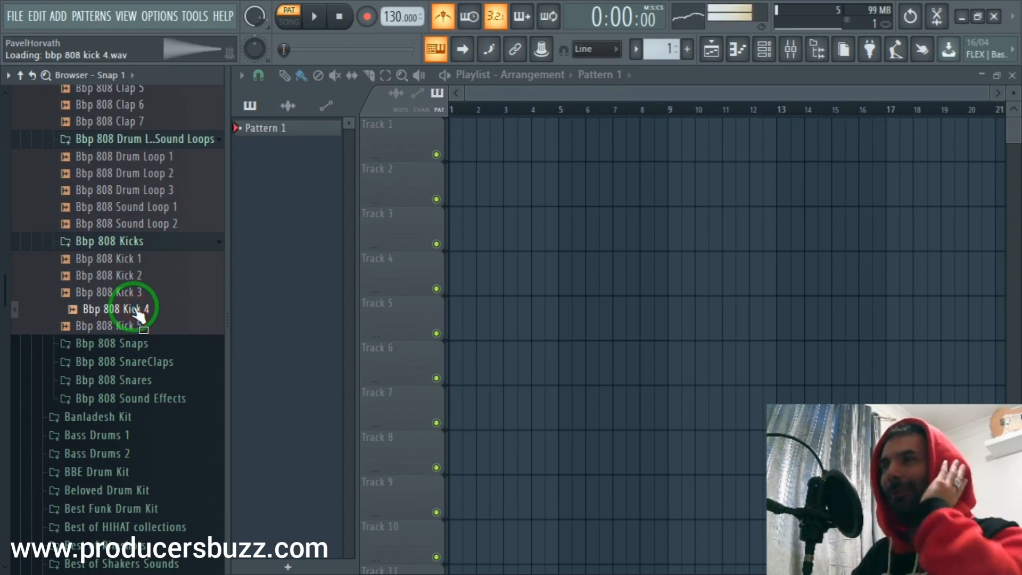
- Expand the Bbp 808 Snaps folder and audition its Snaph samples through Snaph 10
{"action": "left_click", "coordinate": [107, 344]}
{"action": "left_click", "coordinate": [137, 362]}
{"action": "left_click", "coordinate": [134, 378]}
{"action": "left_click", "coordinate": [138, 412]}
{"action": "left_click", "coordinate": [133, 428]}
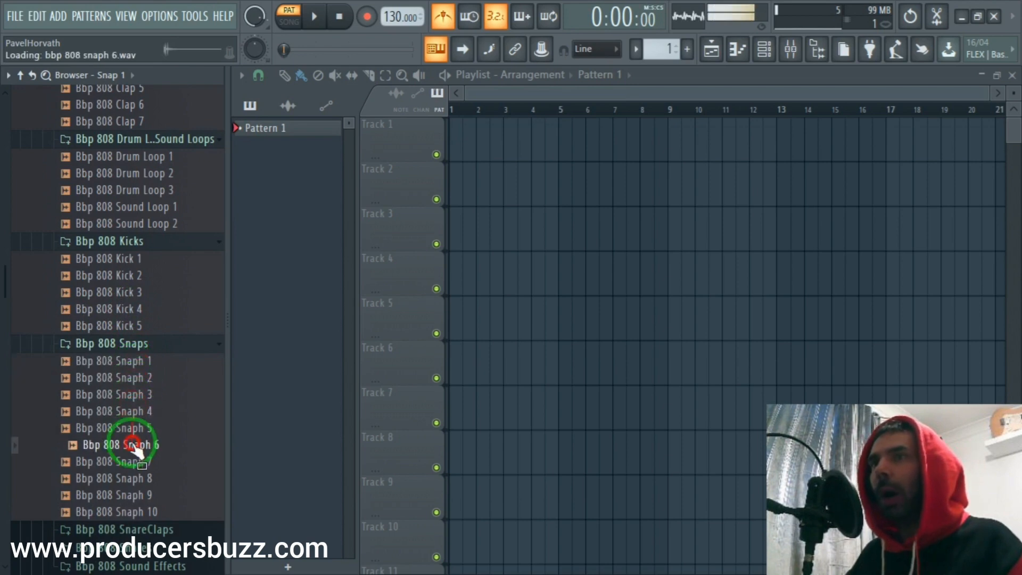
{"action": "left_click", "coordinate": [140, 445]}
{"action": "left_click", "coordinate": [139, 462]}
{"action": "left_click", "coordinate": [137, 478]}
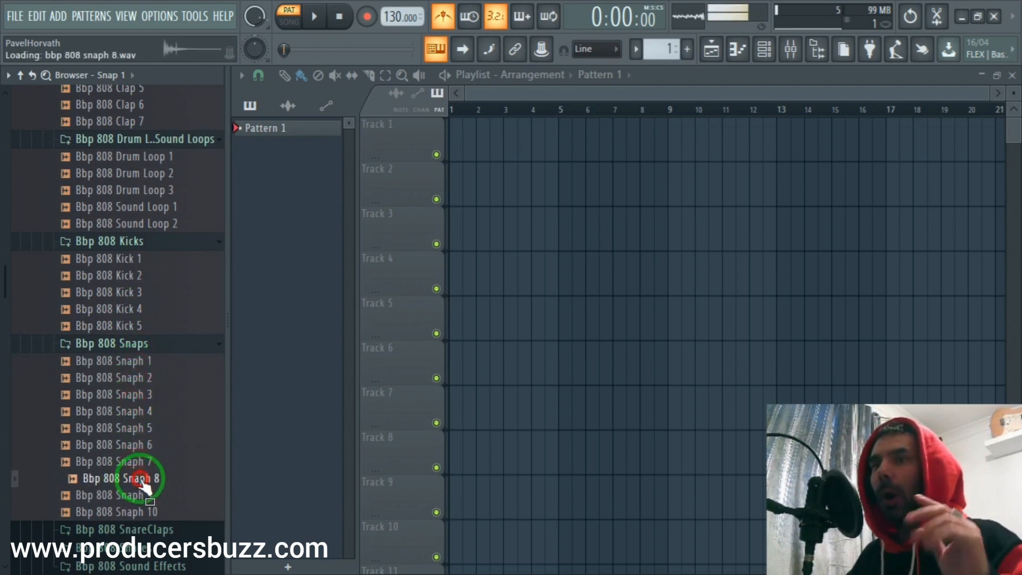
{"action": "left_click", "coordinate": [141, 496]}
{"action": "left_click", "coordinate": [138, 512]}
- Replay Bbp 808 Snaph 3 and 2, followed by Bbp 808 Kick 3 and 2
{"action": "left_click", "coordinate": [147, 395]}
{"action": "left_click_drag", "start_coordinate": [146, 378], "coordinate": [149, 384]}
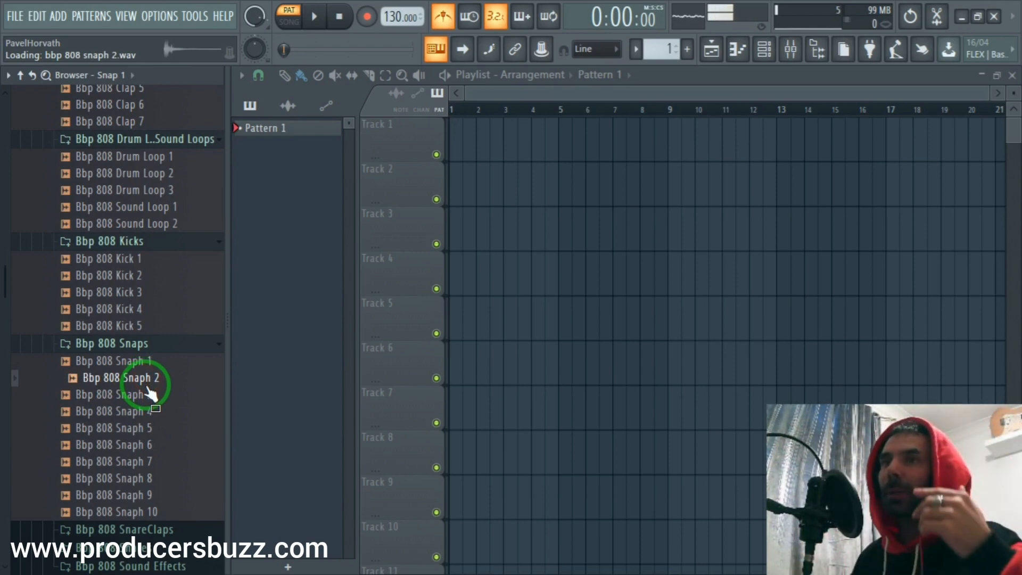
{"action": "left_click", "coordinate": [139, 293]}
{"action": "left_click", "coordinate": [133, 276]}
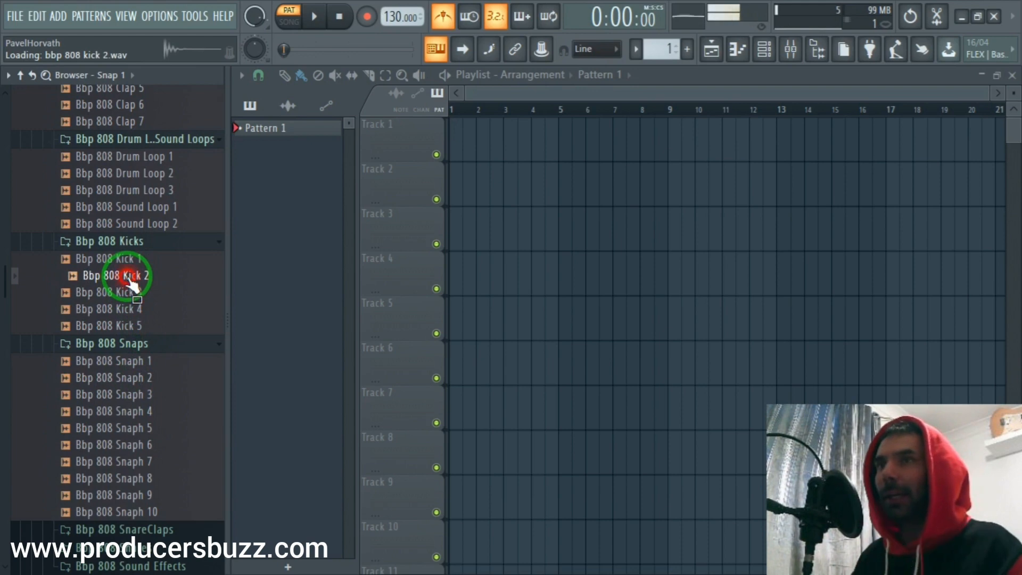
- Show the channel rack, position it over the playlist and set the project tempo to 145 BPM
{"action": "left_click", "coordinate": [763, 48]}
{"action": "left_click_drag", "start_coordinate": [716, 216], "coordinate": [576, 179]}
{"action": "left_click_drag", "start_coordinate": [401, 16], "coordinate": [394, 522]}
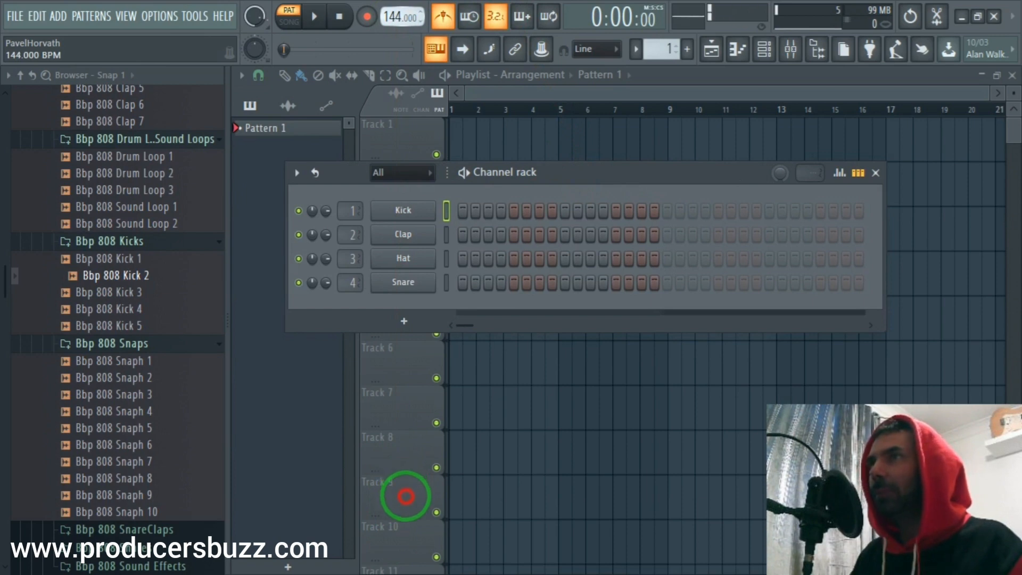
{"action": "left_click_drag", "start_coordinate": [404, 494], "coordinate": [404, 490]}
{"action": "left_click_drag", "start_coordinate": [582, 177], "coordinate": [566, 164]}
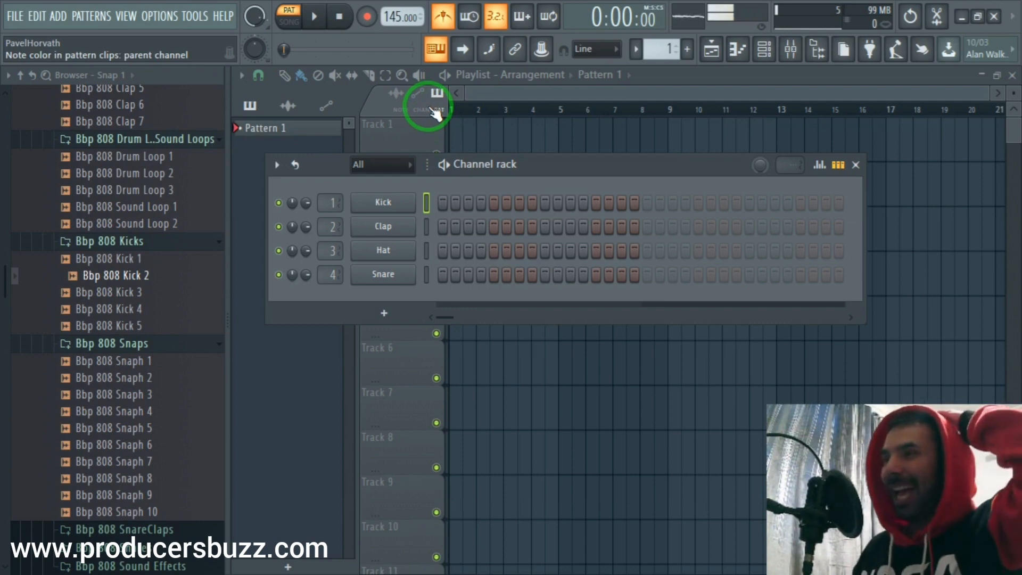
{"action": "left_click_drag", "start_coordinate": [599, 166], "coordinate": [619, 181]}
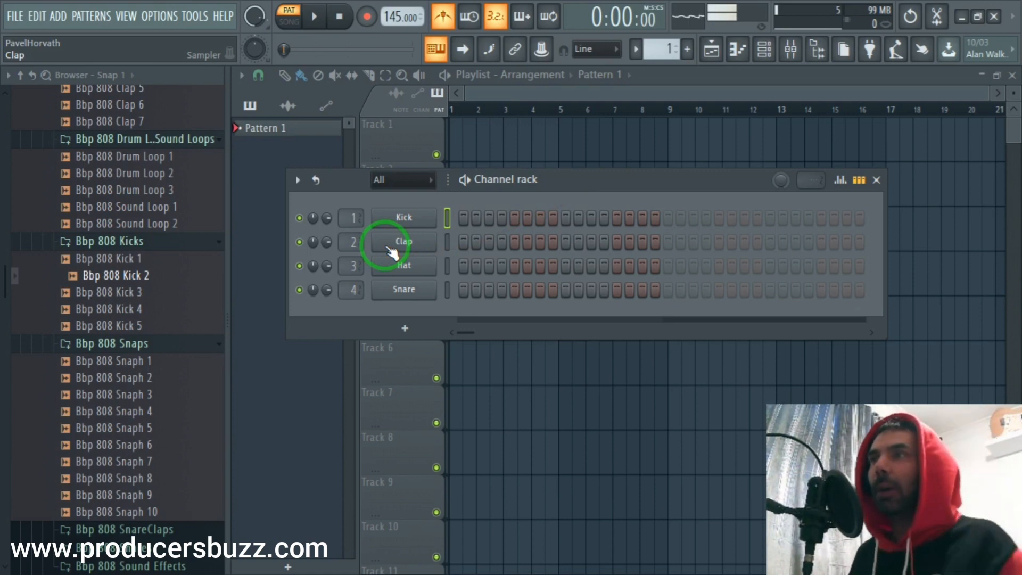
- Audition Bbp 808 Snaph 4 to 9 again, repeating a few of them
{"action": "left_click", "coordinate": [141, 412]}
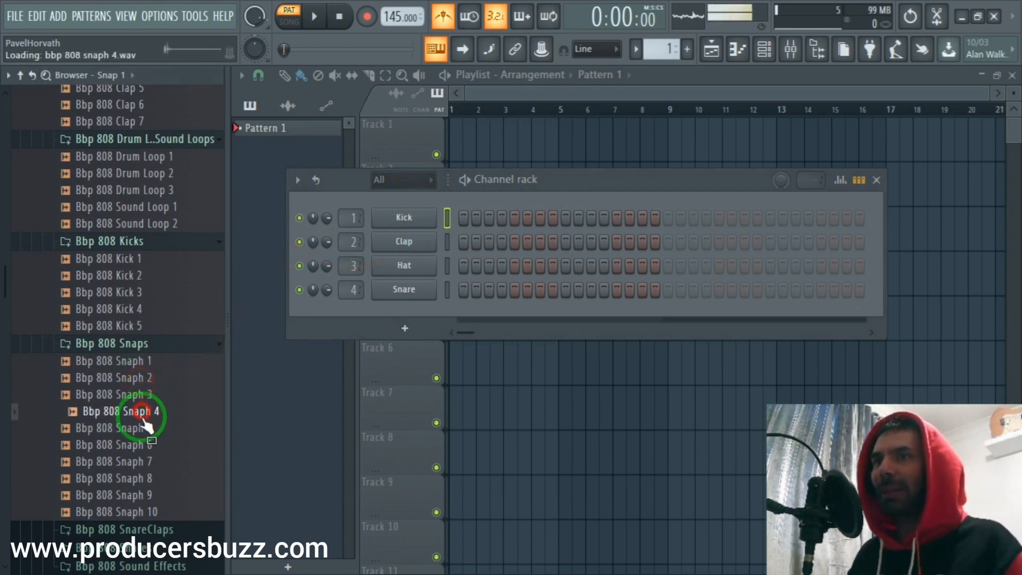
{"action": "left_click", "coordinate": [139, 429]}
{"action": "left_click", "coordinate": [138, 445]}
{"action": "left_click", "coordinate": [137, 463]}
{"action": "left_click", "coordinate": [137, 480]}
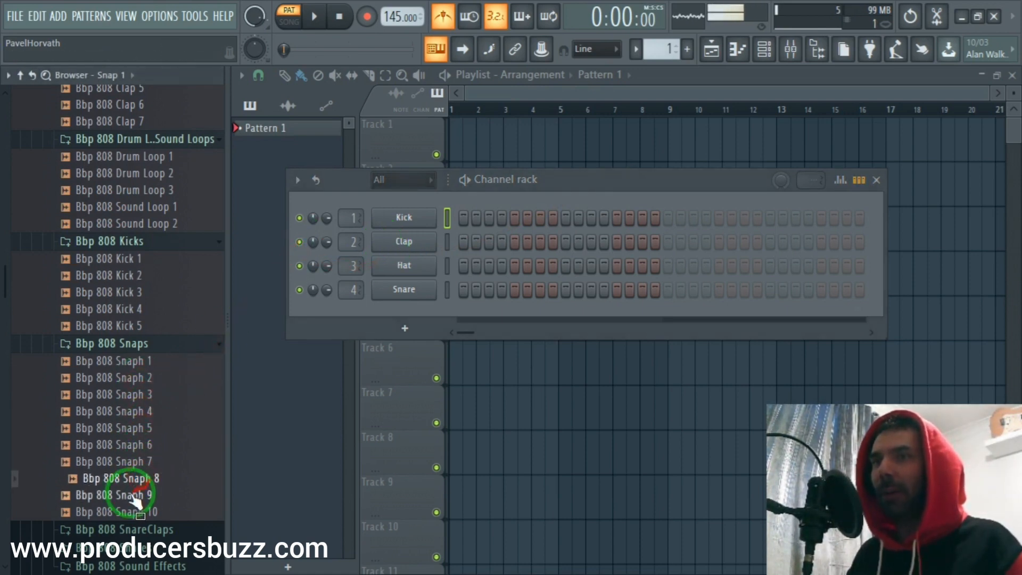
{"action": "left_click", "coordinate": [132, 495]}
{"action": "left_click", "coordinate": [140, 479]}
{"action": "left_click", "coordinate": [141, 446]}
{"action": "left_click", "coordinate": [138, 425]}
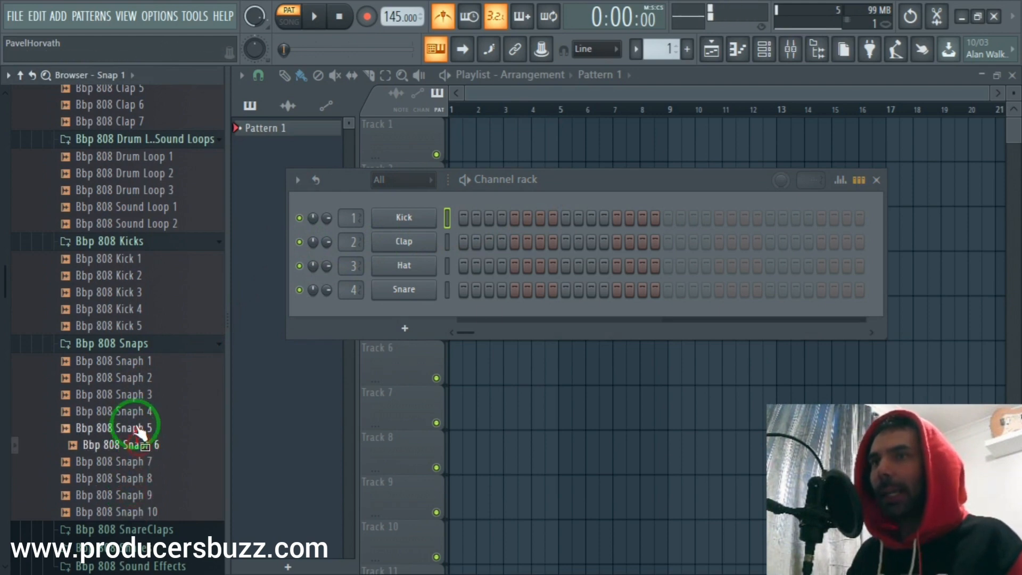
- Play Bbp 808 Drum Loop 2 and compare the Bbp 808 kick samples at the new tempo
{"action": "left_click", "coordinate": [146, 174]}
{"action": "left_click", "coordinate": [137, 259]}
{"action": "left_click", "coordinate": [138, 291]}
{"action": "left_click", "coordinate": [131, 323]}
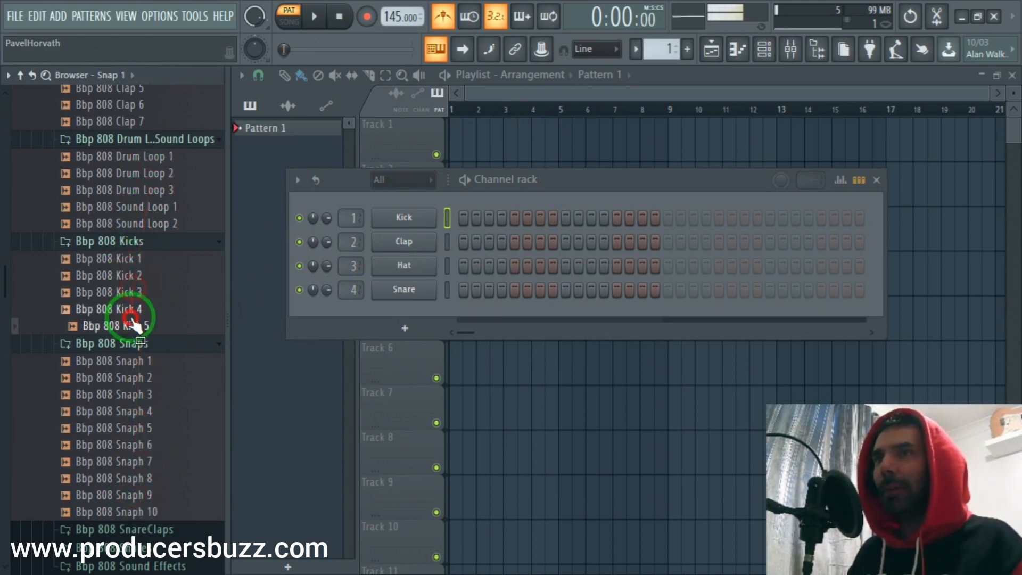
{"action": "left_click", "coordinate": [135, 310]}
{"action": "left_click", "coordinate": [137, 324]}
- Compare Bbp 808 Kick 2 and Kick 3, and add Kick 3 to the channel rack as a new channel above Kick
{"action": "left_click", "coordinate": [139, 291]}
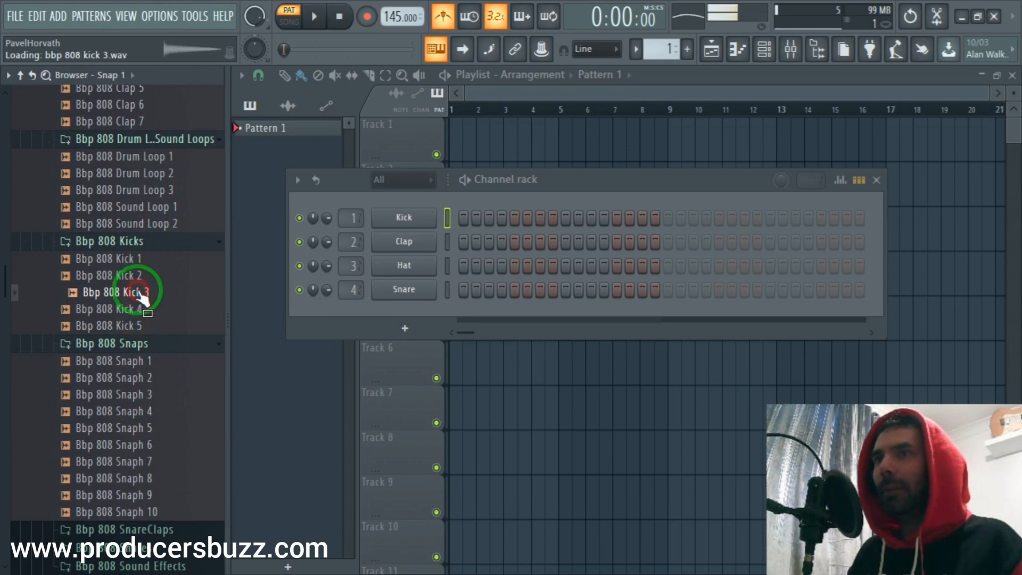
{"action": "left_click", "coordinate": [123, 276]}
{"action": "left_click", "coordinate": [123, 292]}
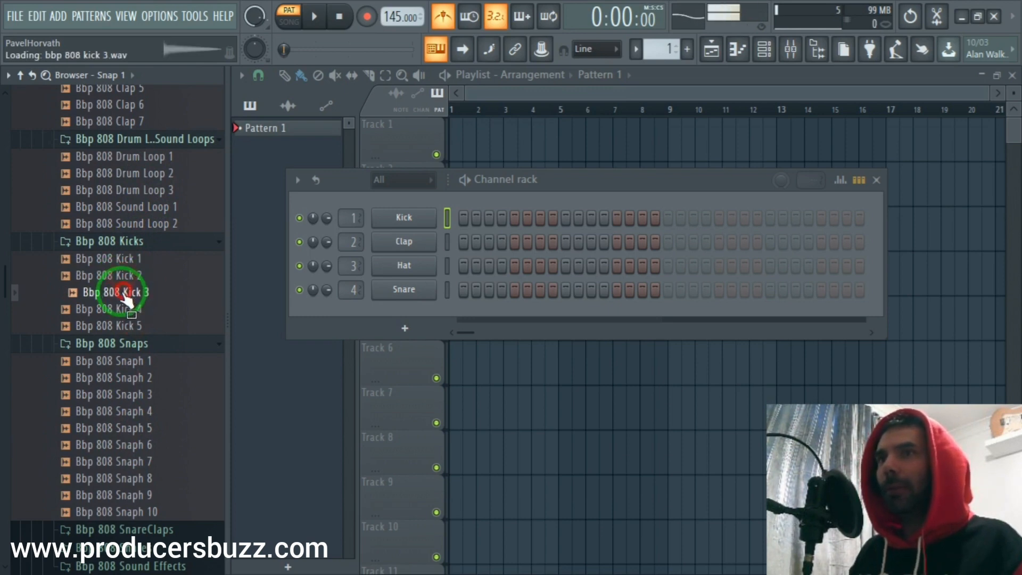
{"action": "left_click_drag", "start_coordinate": [124, 298], "coordinate": [404, 202]}
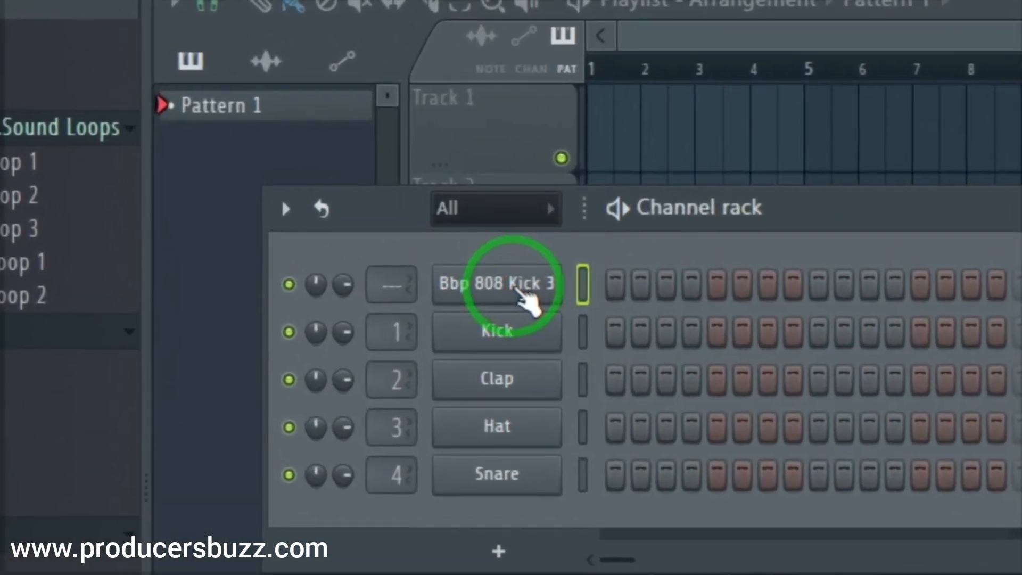
- Open the Bbp 808 Kick 3 channel's settings, reposition them over the rack and show the envelope page after the miscellaneous functions
{"action": "right_click", "coordinate": [414, 218]}
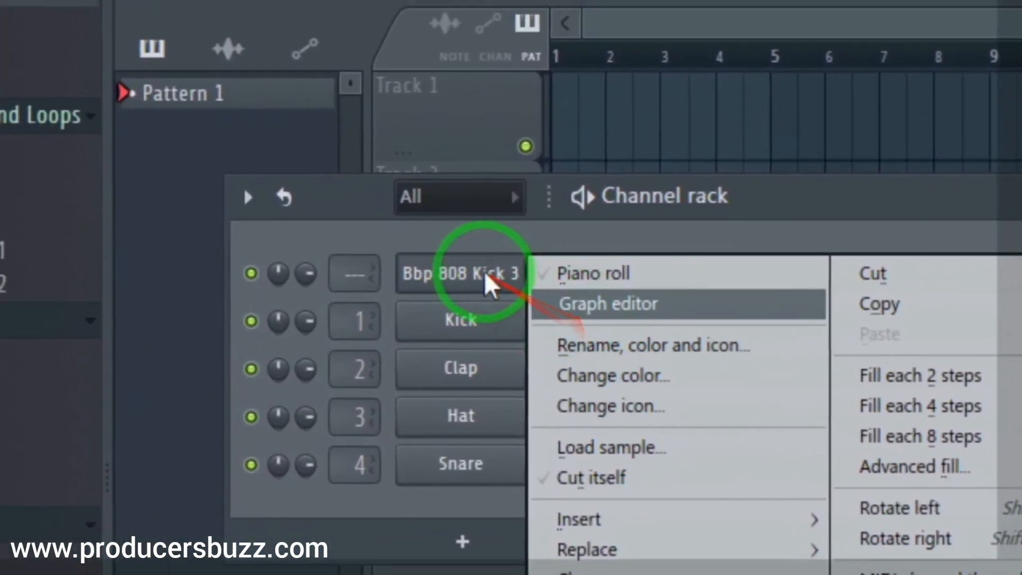
{"action": "left_click", "coordinate": [442, 245]}
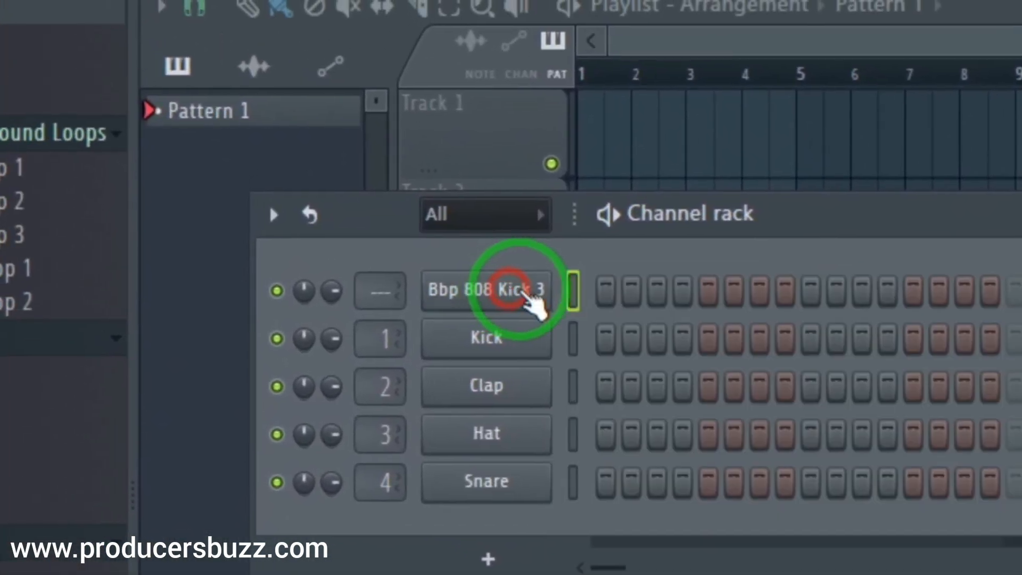
{"action": "left_click", "coordinate": [456, 246]}
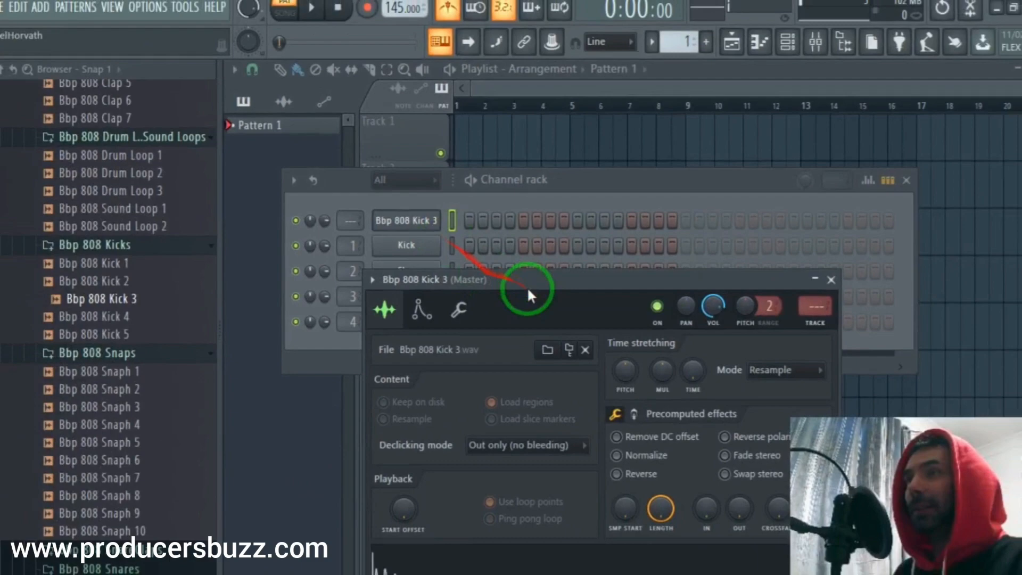
{"action": "left_click_drag", "start_coordinate": [692, 381], "coordinate": [520, 203]}
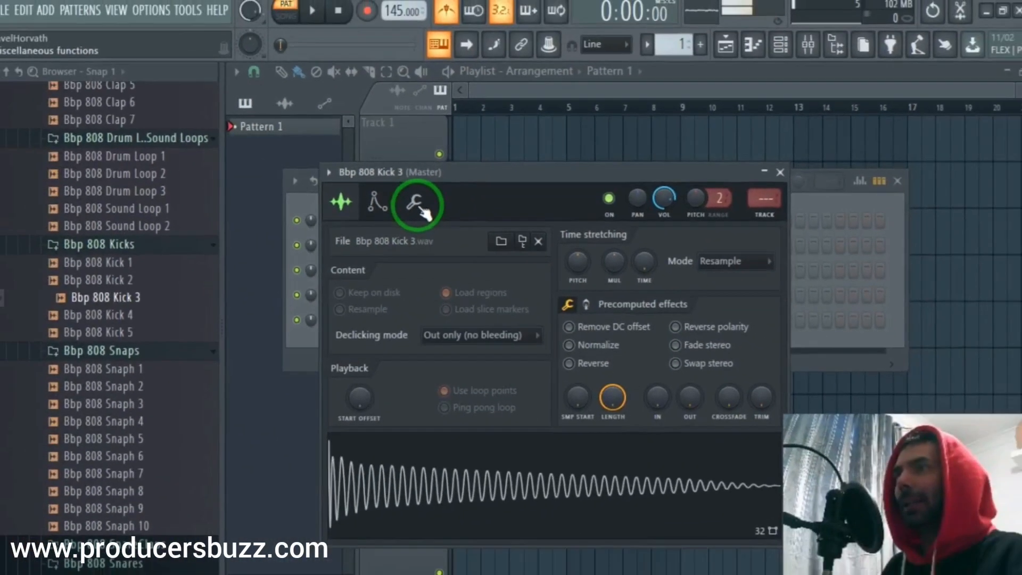
{"action": "left_click", "coordinate": [416, 203]}
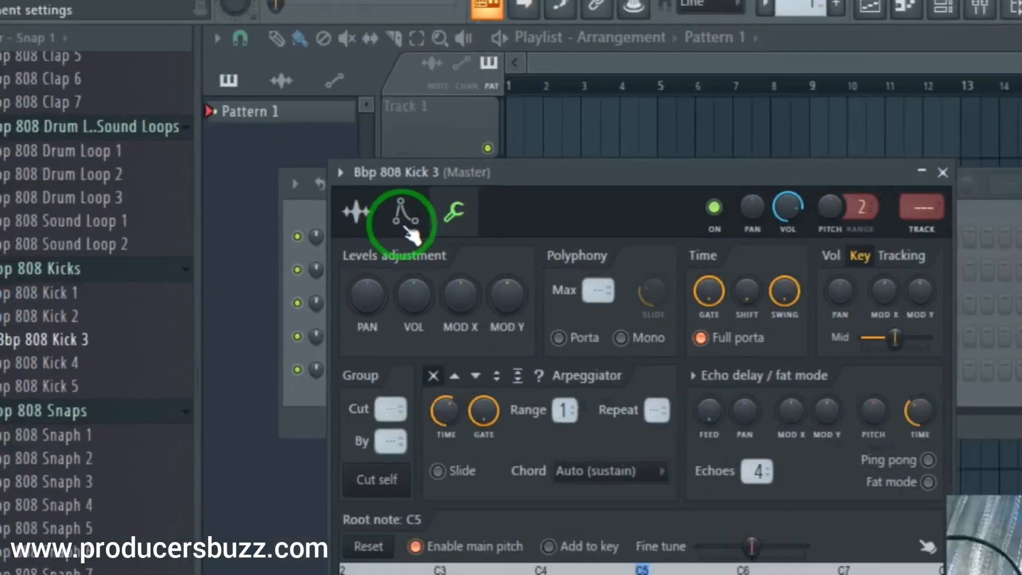
{"action": "left_click", "coordinate": [378, 205]}
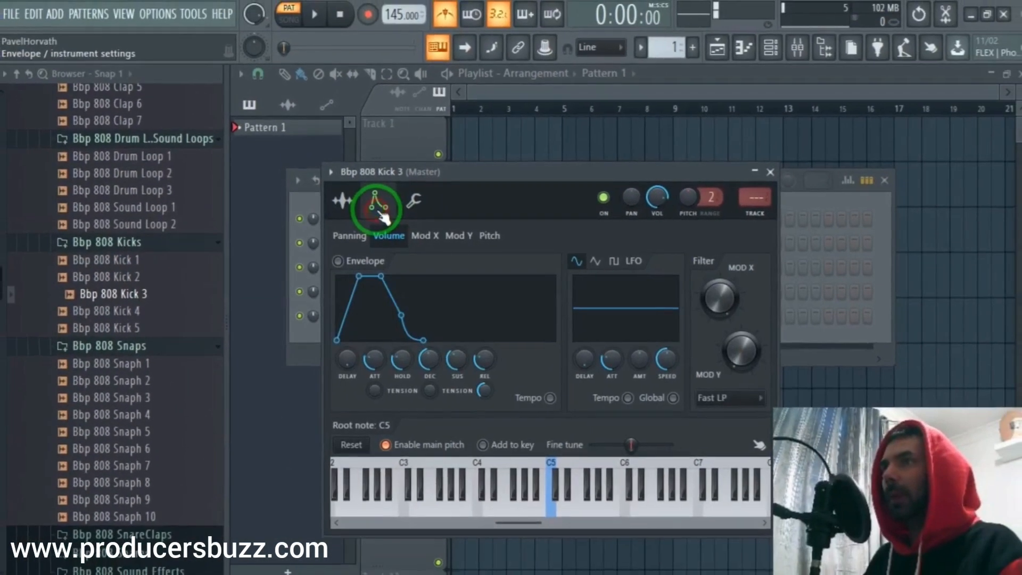
- Enable the Kick 3 volume envelope and set attack to minimum, hold to maximum and decay to minimum
{"action": "mouse_move", "coordinate": [372, 357]}
{"action": "left_mouse_down"}
{"action": "mouse_move", "coordinate": [373, 401]}
{"action": "mouse_move", "coordinate": [375, 355]}
{"action": "mouse_move", "coordinate": [388, 347]}
{"action": "left_mouse_up"}
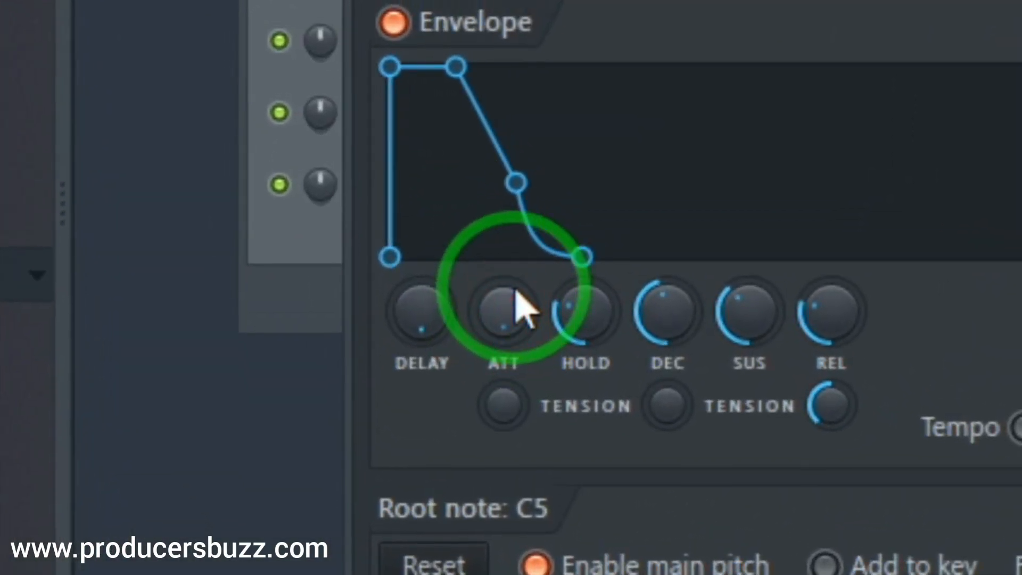
{"action": "left_click", "coordinate": [424, 348]}
{"action": "mouse_move", "coordinate": [529, 291]}
{"action": "left_mouse_down"}
{"action": "mouse_move", "coordinate": [555, 226]}
{"action": "mouse_move", "coordinate": [519, 278]}
{"action": "left_mouse_up"}
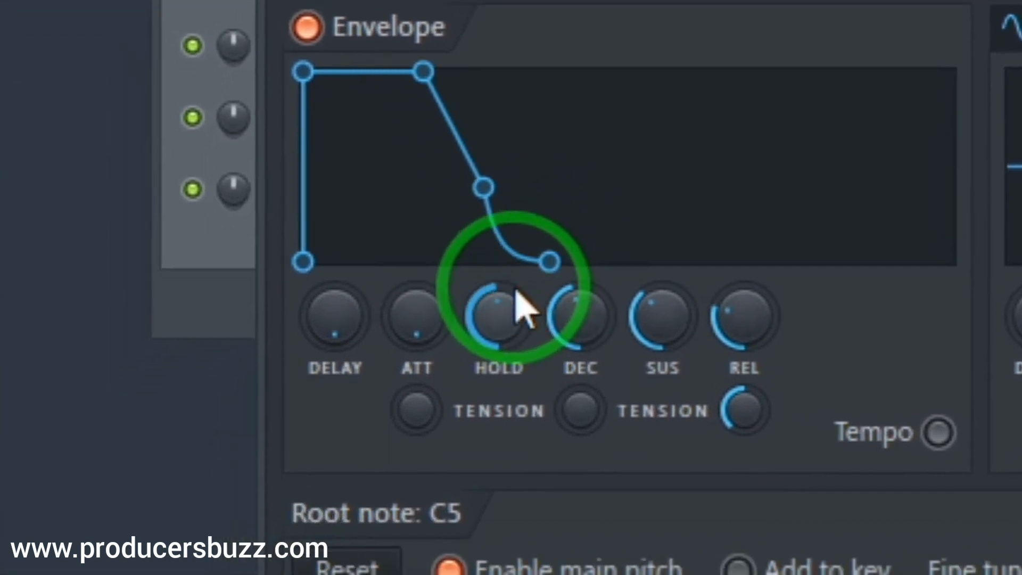
{"action": "scroll", "coordinate": [516, 290], "scroll_direction": "up", "scroll_amount": 15}
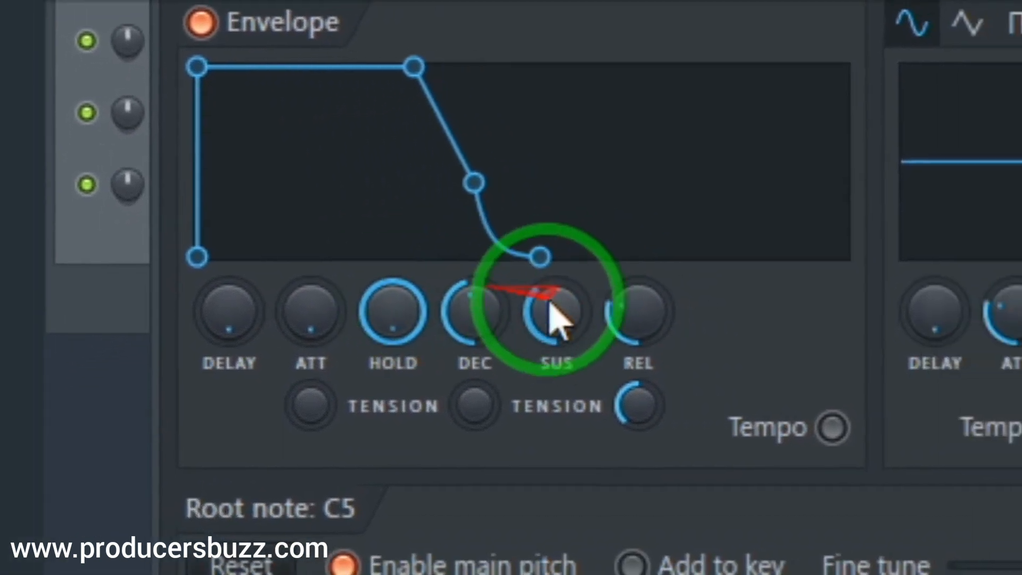
{"action": "left_click", "coordinate": [580, 305]}
{"action": "scroll", "coordinate": [513, 310], "scroll_direction": "down", "scroll_amount": 10}
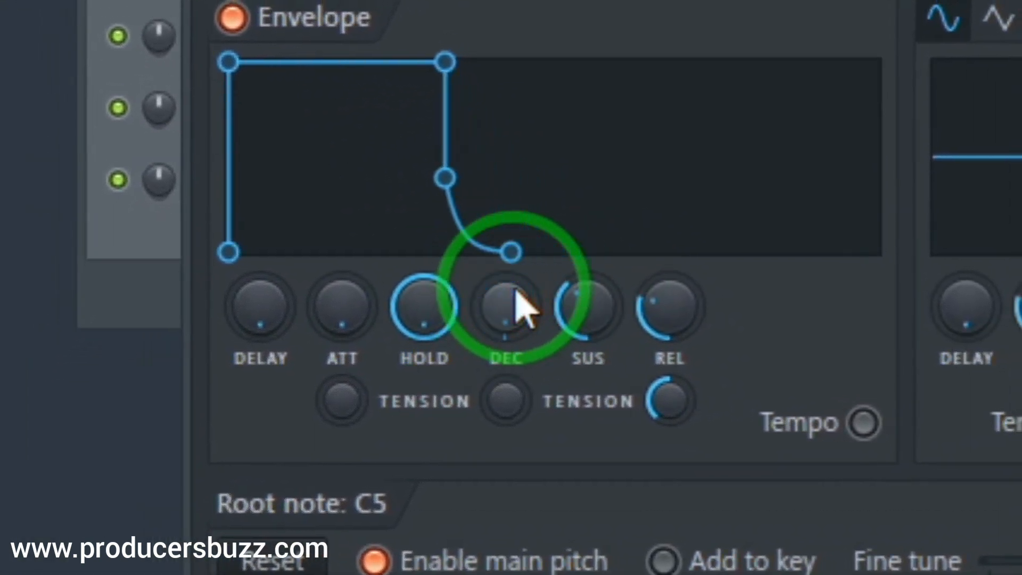
- Lower the volume envelope's sustain level and release time to minimum
{"action": "left_click", "coordinate": [551, 300]}
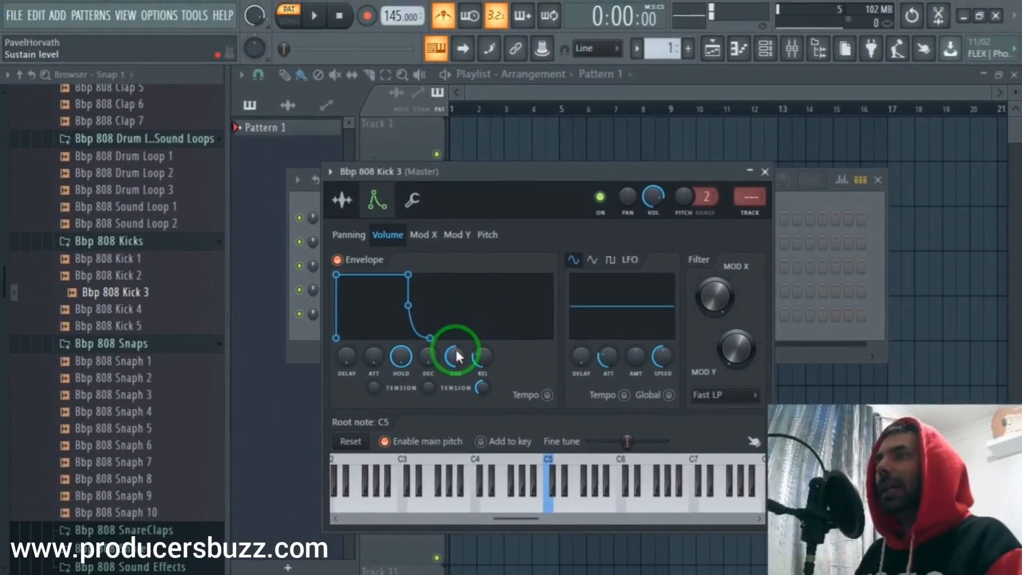
{"action": "scroll", "coordinate": [455, 352], "scroll_direction": "down", "scroll_amount": 5}
{"action": "scroll", "coordinate": [480, 353], "scroll_direction": "down", "scroll_amount": 5}
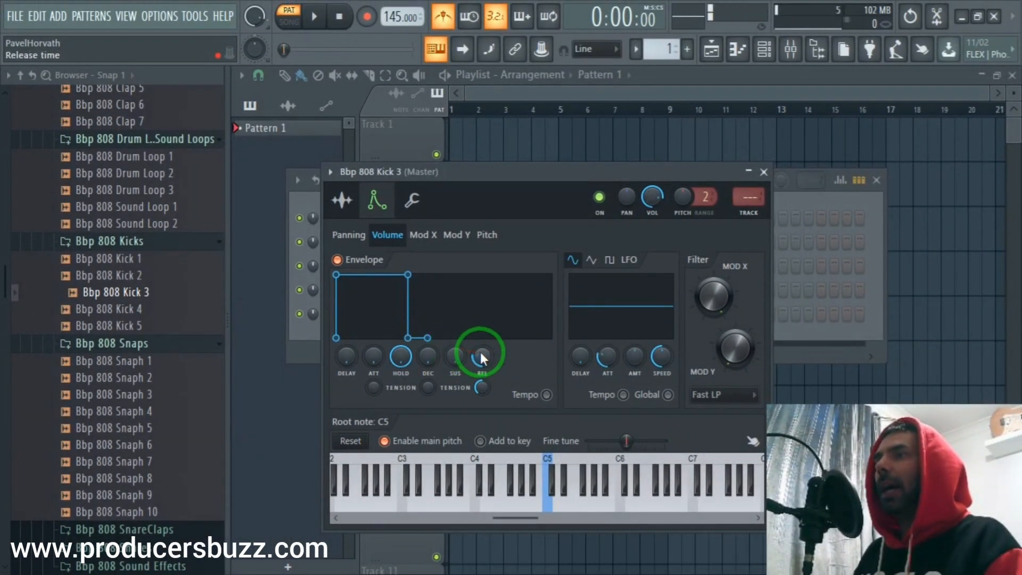
{"action": "scroll", "coordinate": [481, 355], "scroll_direction": "down", "scroll_amount": 2}
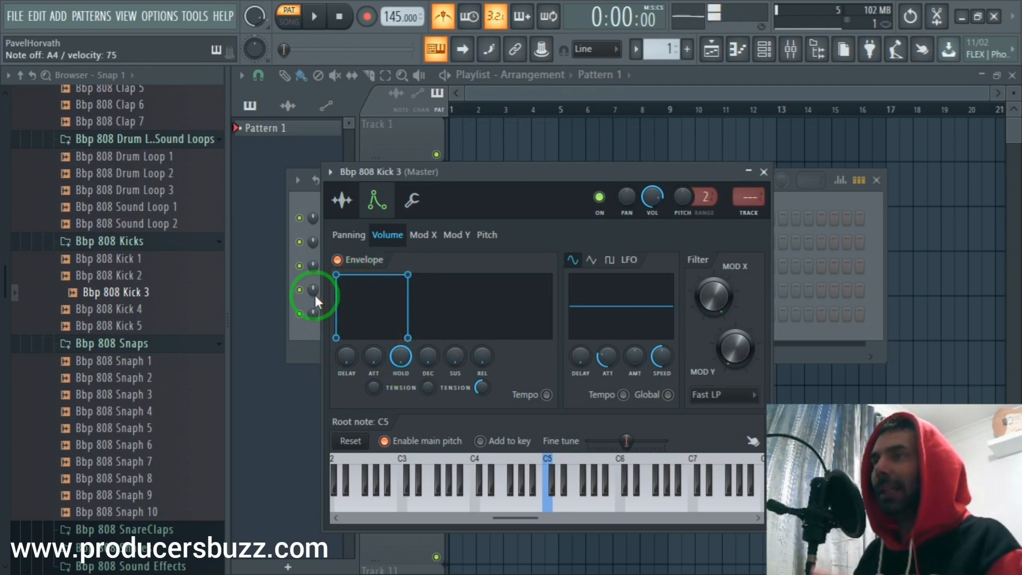
- Try higher sustain and release settings on the Kick 3 volume envelope, then return both to minimum
{"action": "left_click_drag", "start_coordinate": [455, 355], "coordinate": [437, 250]}
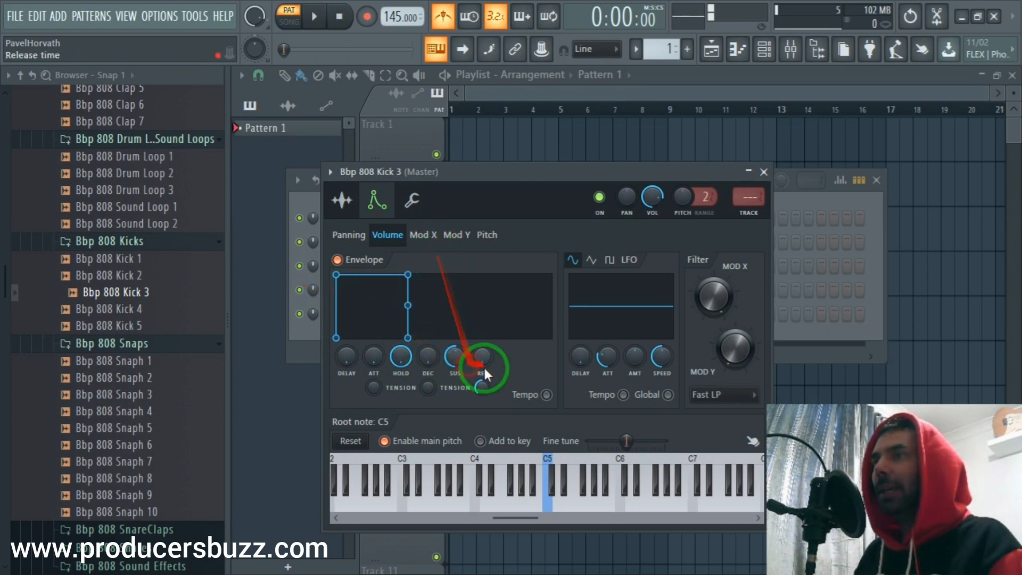
{"action": "left_click_drag", "start_coordinate": [482, 357], "coordinate": [448, 161]}
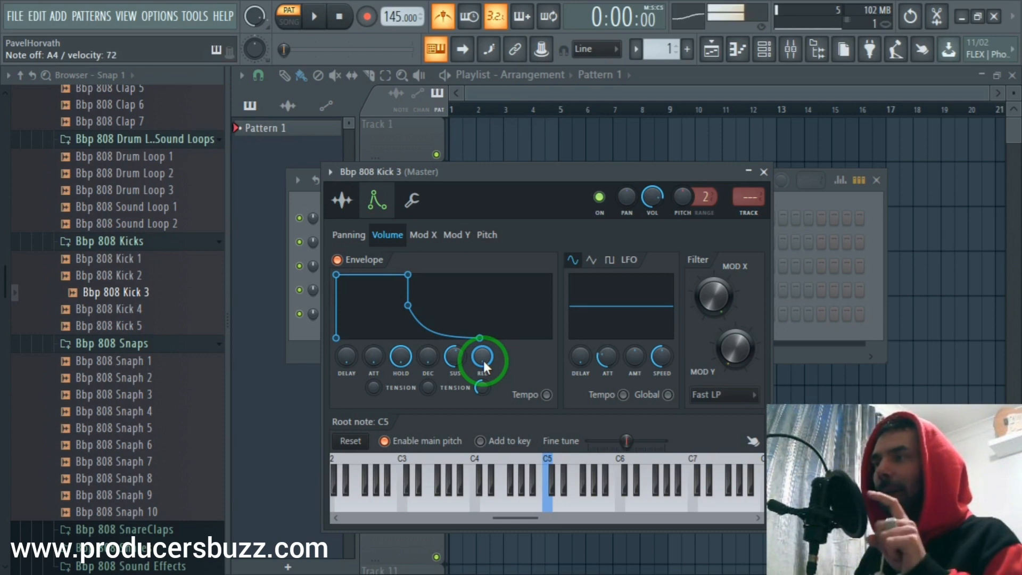
{"action": "left_click_drag", "start_coordinate": [456, 359], "coordinate": [496, 118]}
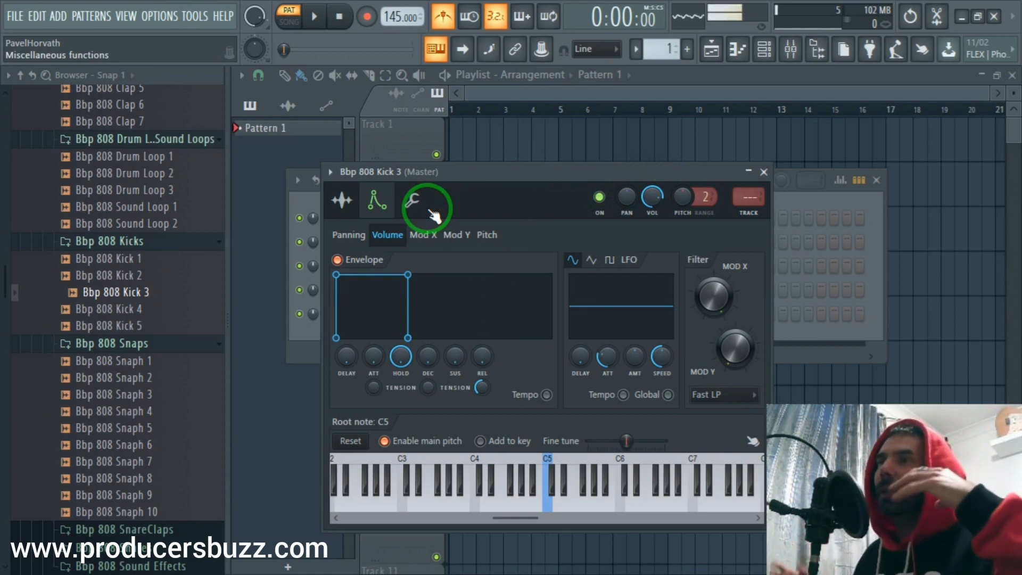
- Close the Kick 3 channel settings, audition the kick on keys from C6 down to C5 in its piano roll and close it
{"action": "left_click", "coordinate": [764, 172]}
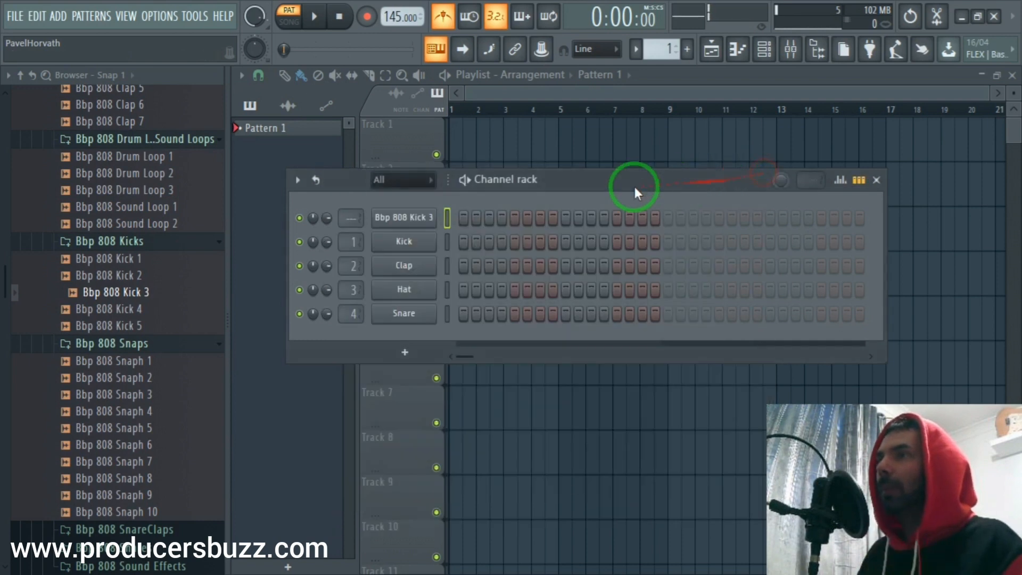
{"action": "right_click", "coordinate": [434, 216]}
{"action": "left_click", "coordinate": [468, 216]}
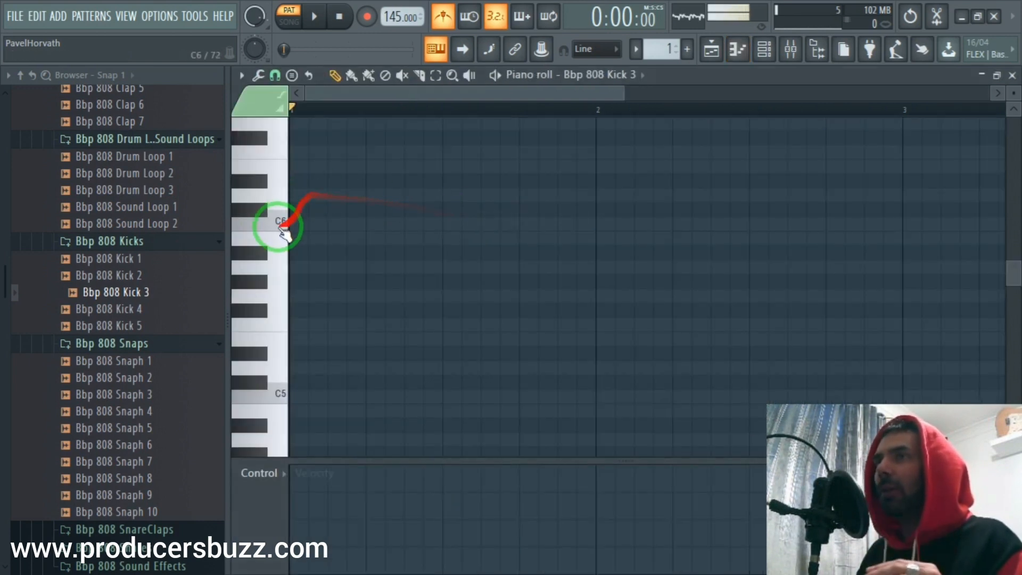
{"action": "left_click_drag", "start_coordinate": [280, 264], "coordinate": [280, 397]}
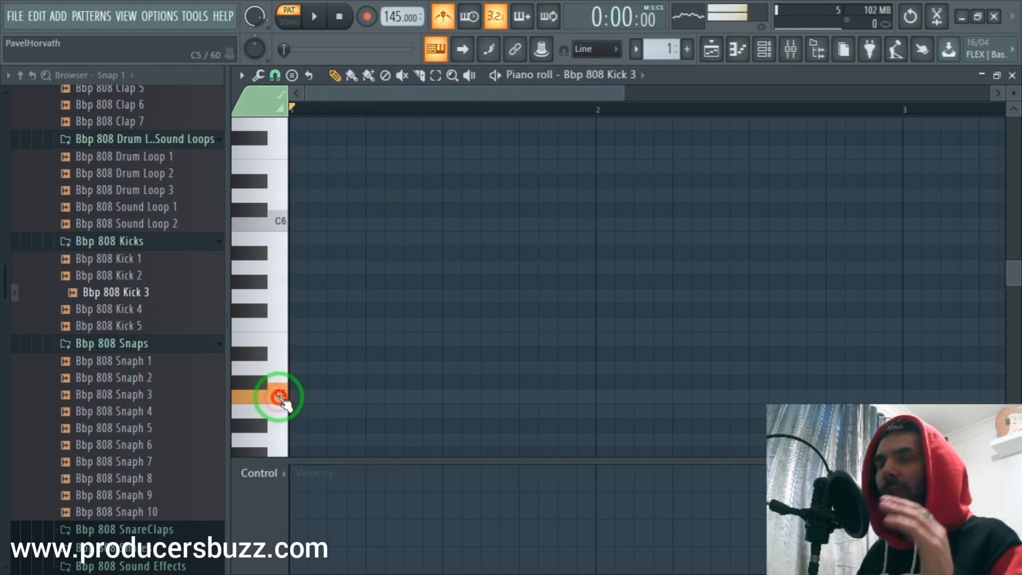
{"action": "left_click", "coordinate": [1013, 75]}
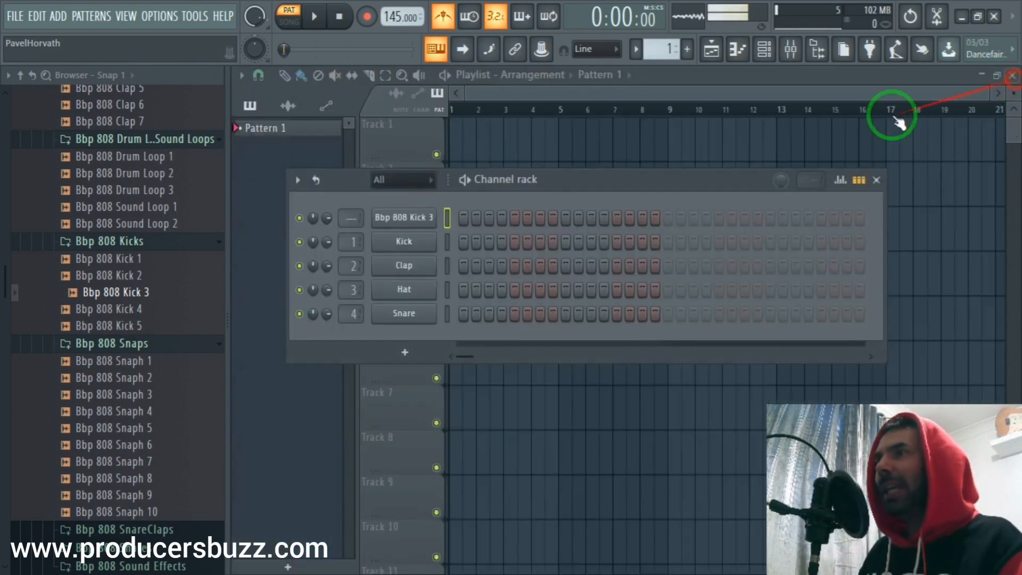
- Look through the instrument plugins that can be inserted from the Kick channel and reposition the channel rack
{"action": "left_click_drag", "start_coordinate": [559, 180], "coordinate": [600, 137]}
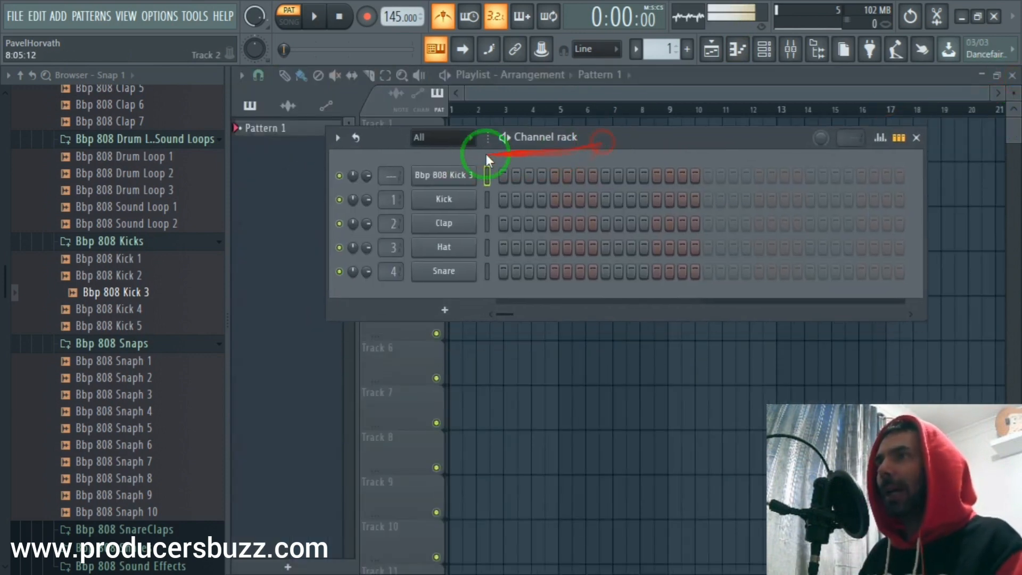
{"action": "right_click", "coordinate": [453, 196]}
{"action": "mouse_move", "coordinate": [511, 323]}
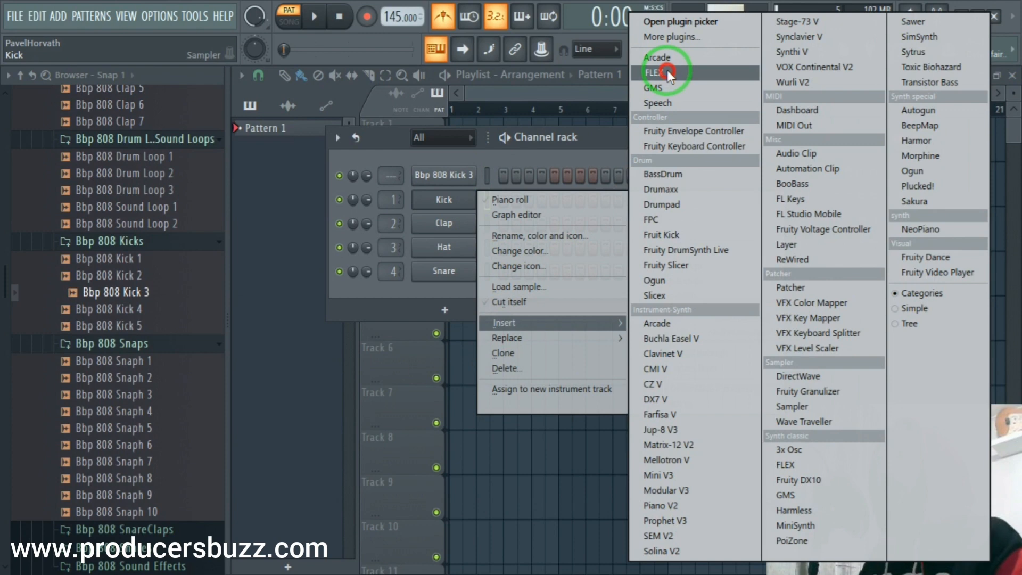
{"action": "left_click_drag", "start_coordinate": [608, 142], "coordinate": [572, 166]}
- Audition keys such as F4 and D5 in the Kick 3 piano roll and place a four-step E5 note at the start of bar 1
{"action": "right_click", "coordinate": [413, 201]}
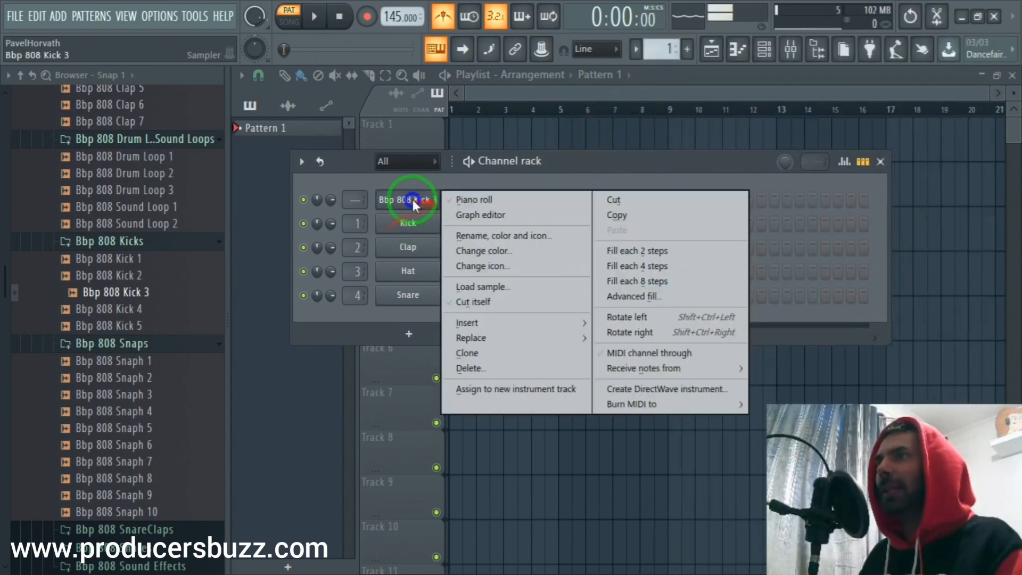
{"action": "left_click", "coordinate": [453, 200]}
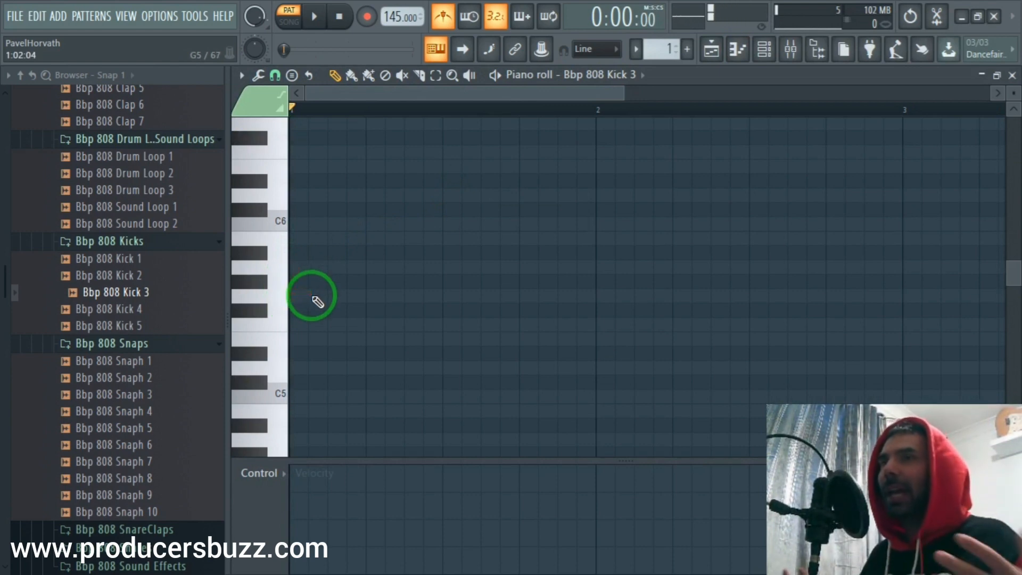
{"action": "scroll", "coordinate": [310, 300], "scroll_direction": "down", "scroll_amount": 2}
{"action": "mouse_move", "coordinate": [285, 294]}
{"action": "left_mouse_down"}
{"action": "mouse_move", "coordinate": [278, 338]}
{"action": "mouse_move", "coordinate": [283, 299]}
{"action": "left_mouse_up"}
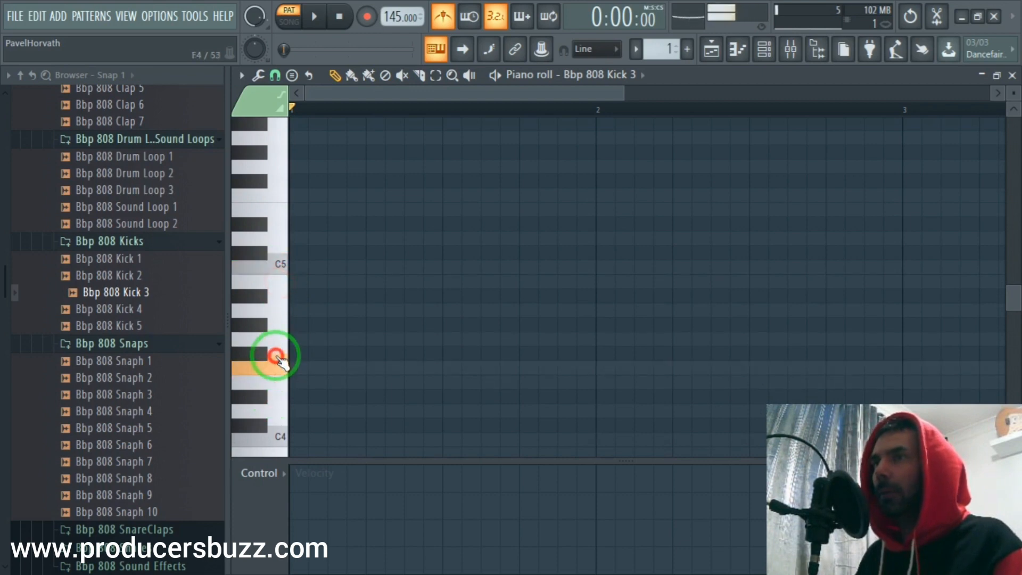
{"action": "left_click_drag", "start_coordinate": [277, 357], "coordinate": [278, 242]}
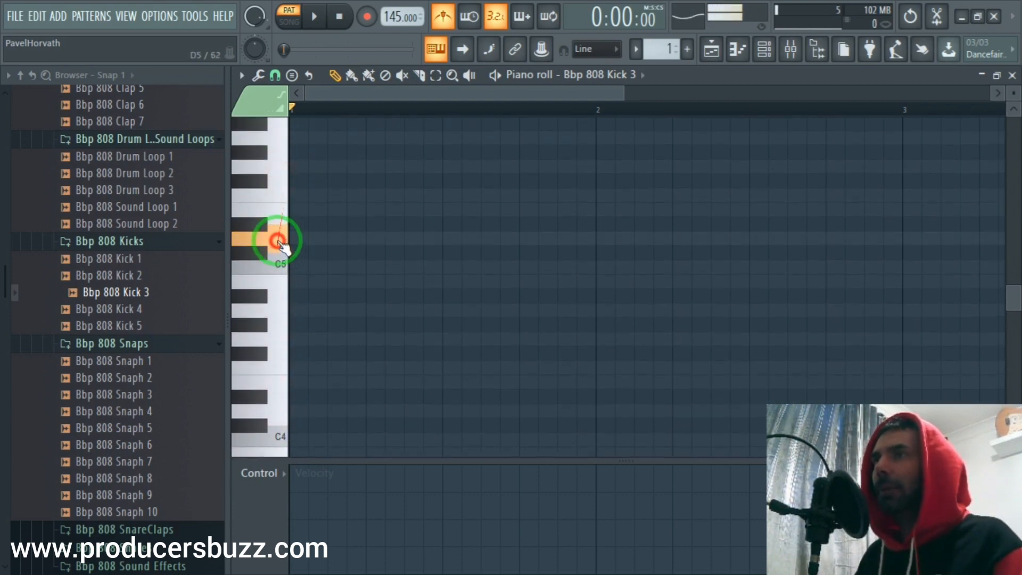
{"action": "mouse_move", "coordinate": [276, 202]}
{"action": "left_mouse_down"}
{"action": "mouse_move", "coordinate": [277, 263]}
{"action": "mouse_move", "coordinate": [276, 199]}
{"action": "left_mouse_up"}
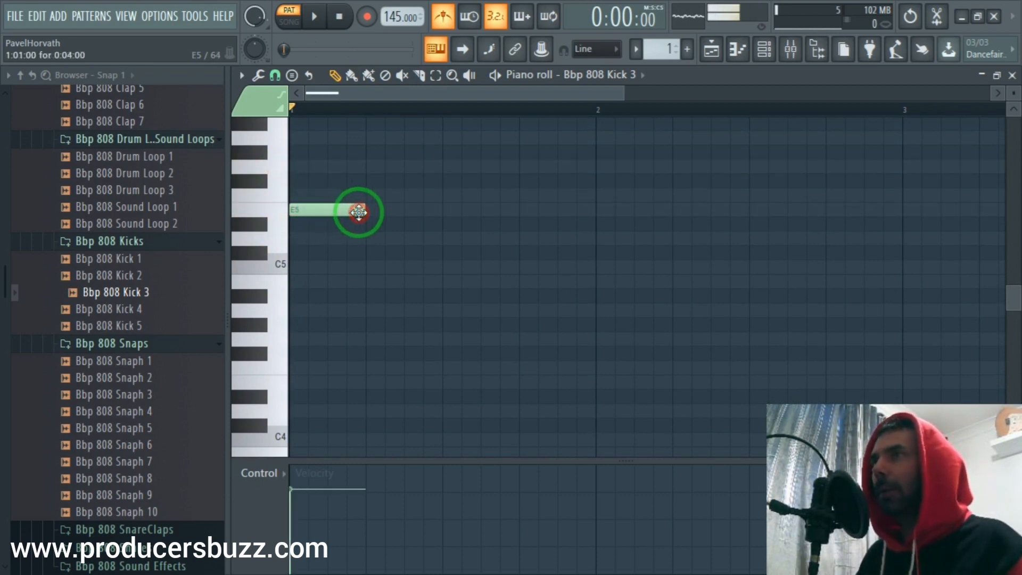
- Play back the pattern and lengthen the E5 note in bar 1 to about six steps
{"action": "key", "text": "space"}
{"action": "key", "text": "space"}
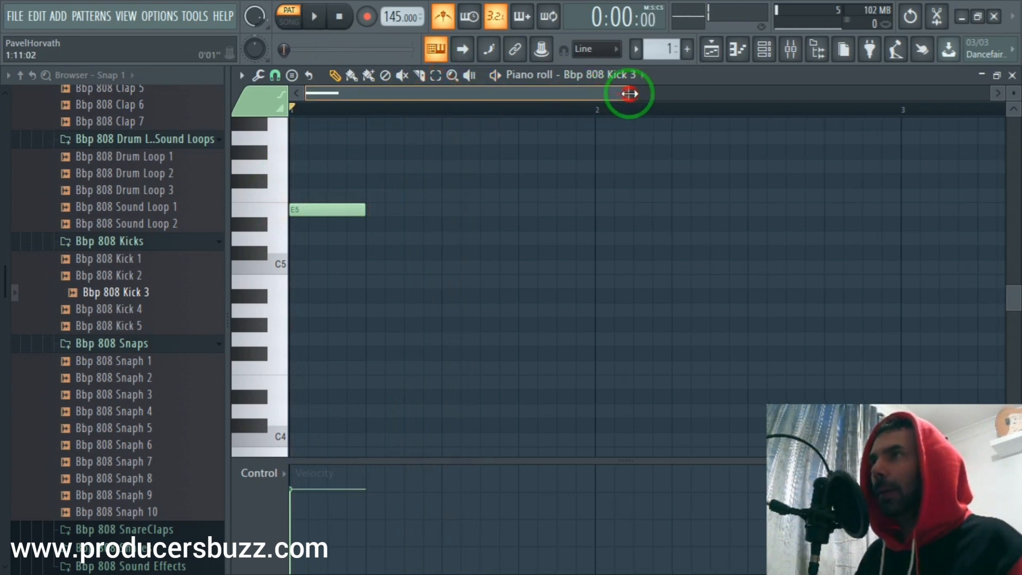
{"action": "left_click_drag", "start_coordinate": [630, 94], "coordinate": [695, 95]}
{"action": "key", "text": "space"}
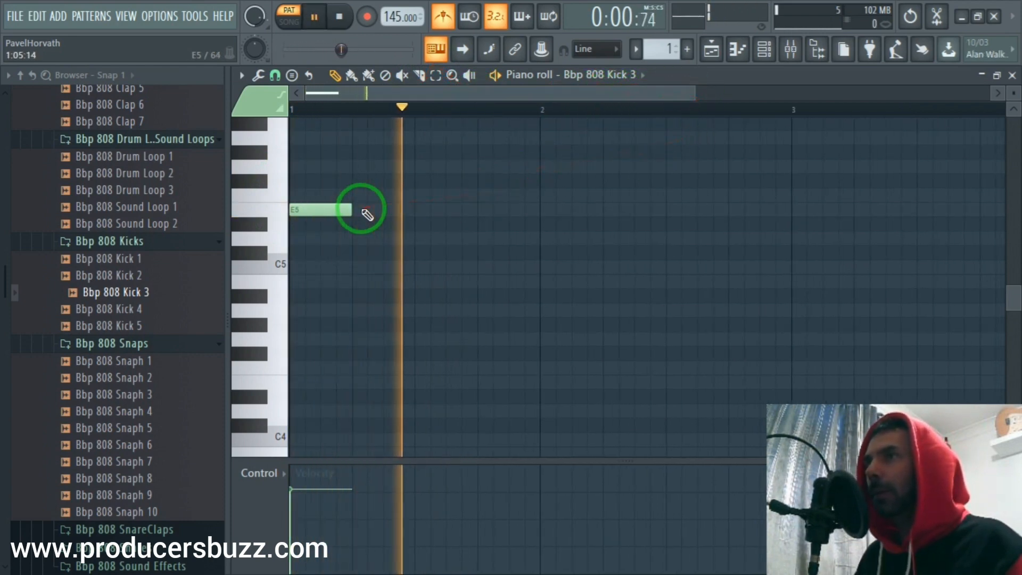
{"action": "left_click_drag", "start_coordinate": [361, 209], "coordinate": [381, 213]}
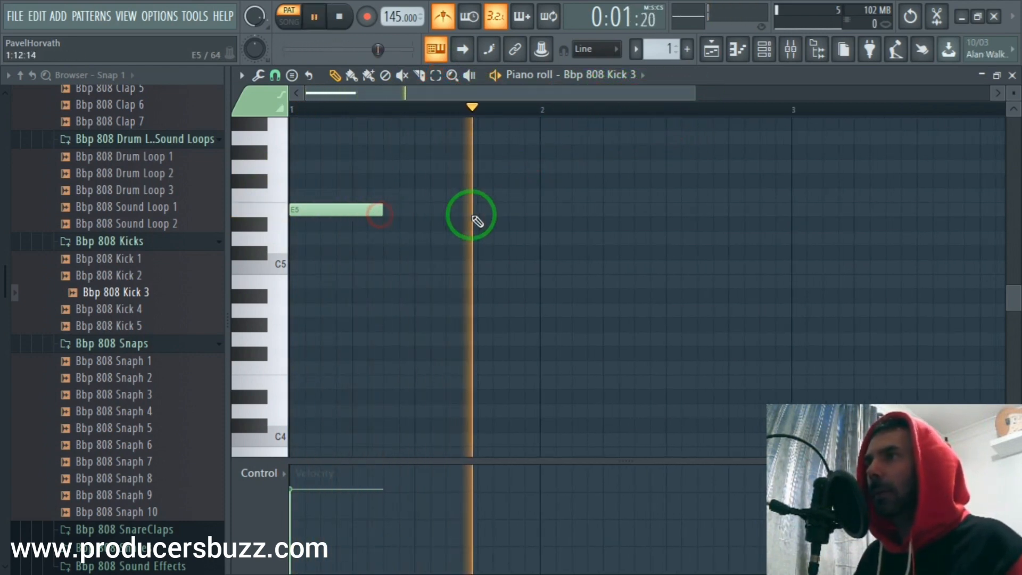
- Add a second E5 note of the same length at the start of bar 3, play the pattern and close the piano roll
{"action": "left_click", "coordinate": [794, 210]}
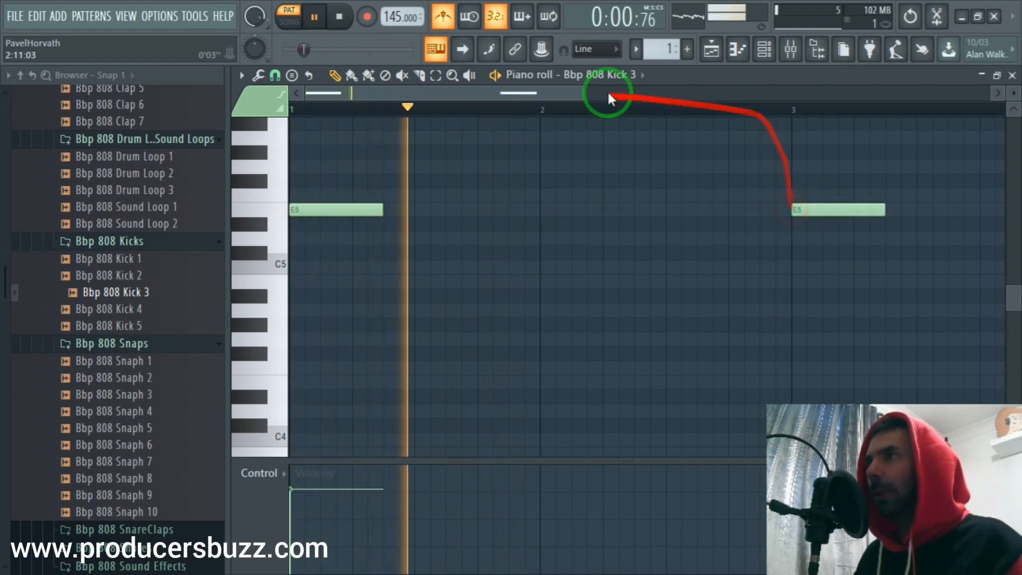
{"action": "left_click_drag", "start_coordinate": [612, 94], "coordinate": [827, 101]}
{"action": "key", "text": "space"}
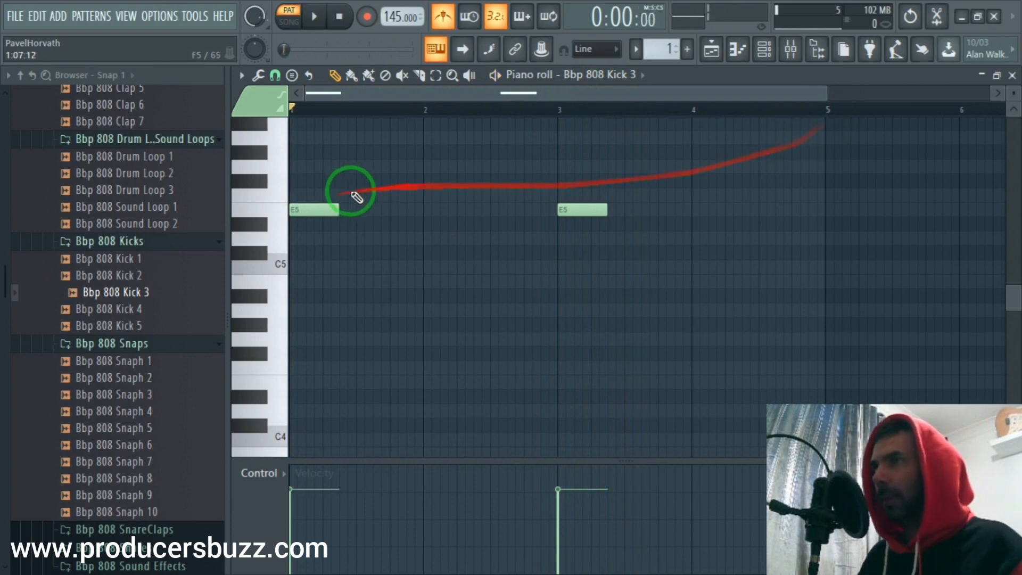
{"action": "key", "text": "space"}
{"action": "key", "text": "space"}
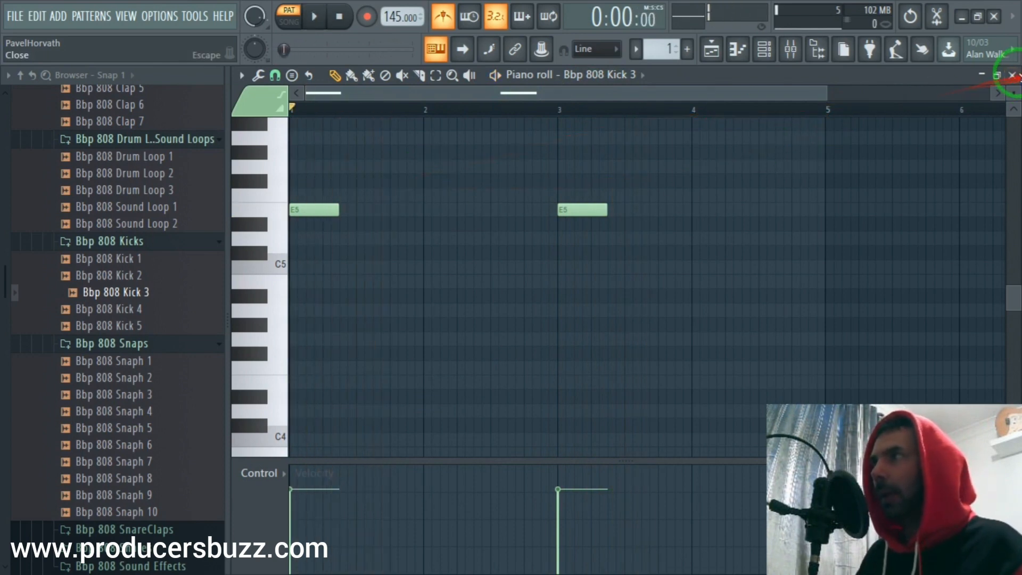
{"action": "left_click", "coordinate": [1013, 76]}
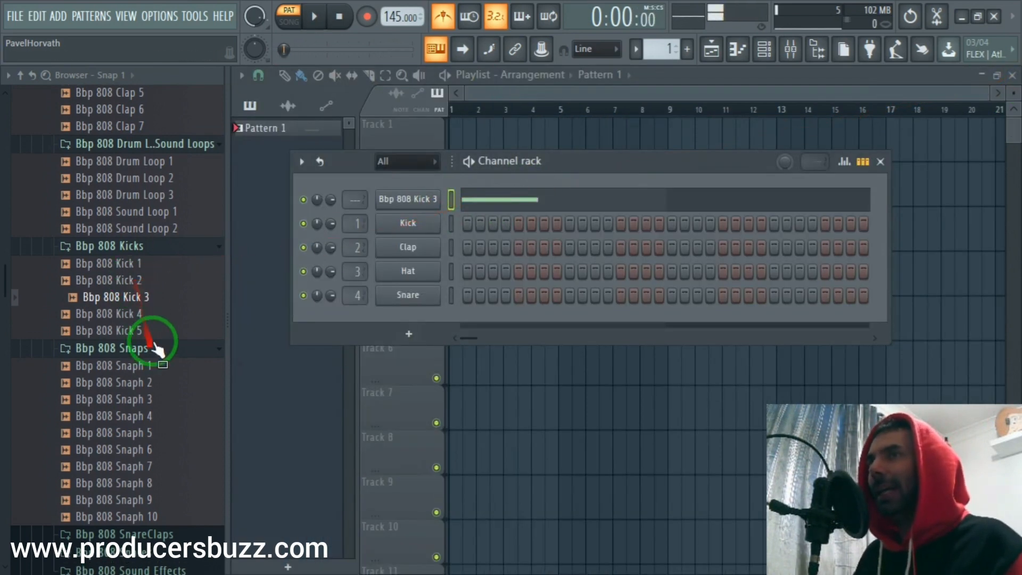
- Audition Bbp 808 Snaph 2 to 5 and load Bbp 808 Snaph 4 into the Clap channel
{"action": "left_click", "coordinate": [146, 381]}
{"action": "left_click", "coordinate": [146, 399]}
{"action": "left_click", "coordinate": [146, 417]}
{"action": "left_click", "coordinate": [146, 436]}
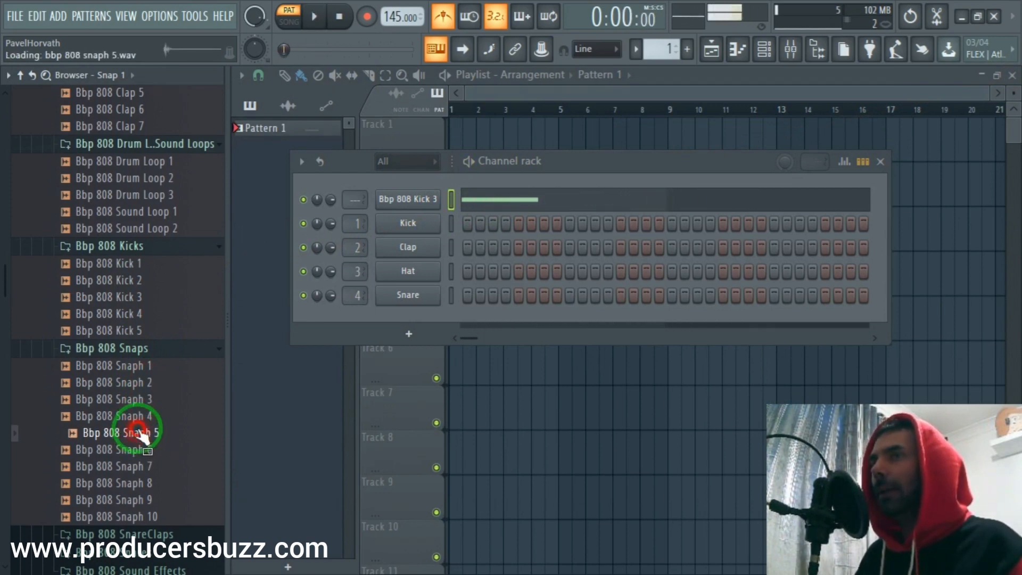
{"action": "left_click_drag", "start_coordinate": [133, 421], "coordinate": [421, 247]}
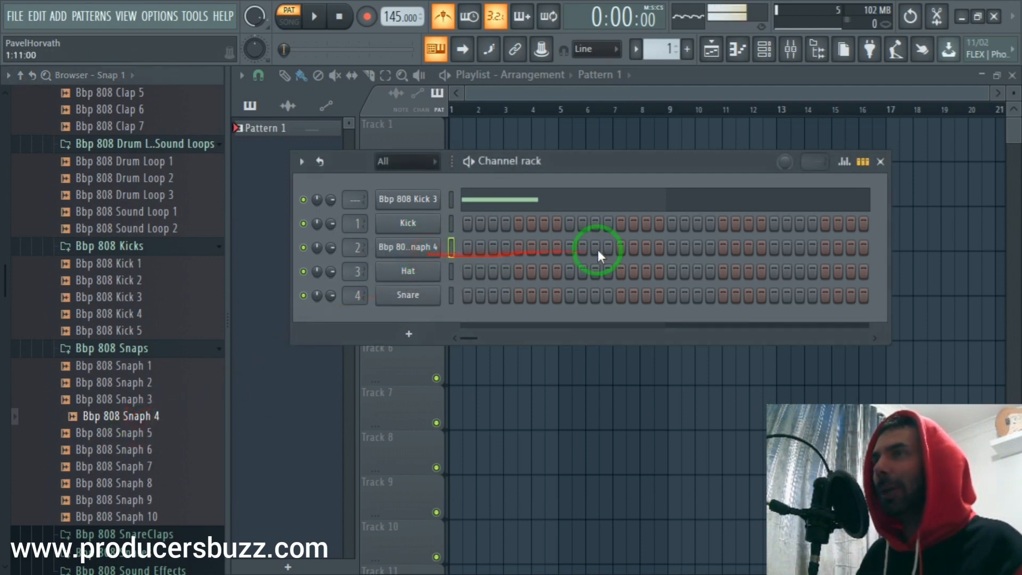
- Program Bbp 808 Snaph 4 hits on steps 9 and 25 of Pattern 2 and place the pattern four times across Track 1, bars 1 to 8
{"action": "left_click_drag", "start_coordinate": [663, 44], "coordinate": [664, 38]}
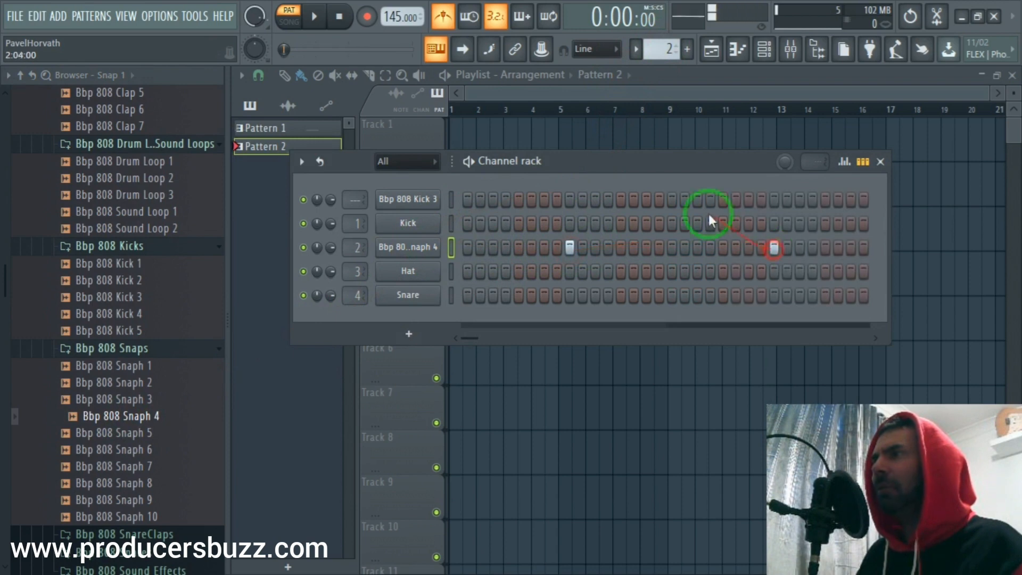
{"action": "left_click", "coordinate": [483, 131]}
{"action": "left_click_drag", "start_coordinate": [498, 137], "coordinate": [628, 154]}
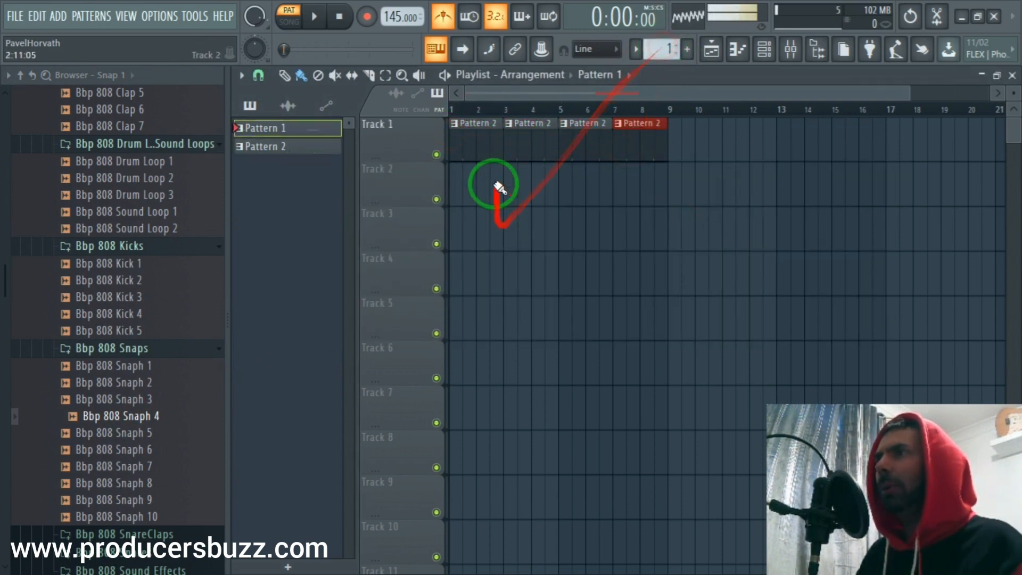
- Place Pattern 1 on playlist Track 2 at bars 1 and 5
{"action": "left_click_drag", "start_coordinate": [499, 186], "coordinate": [446, 183]}
{"action": "left_click", "coordinate": [565, 187]}
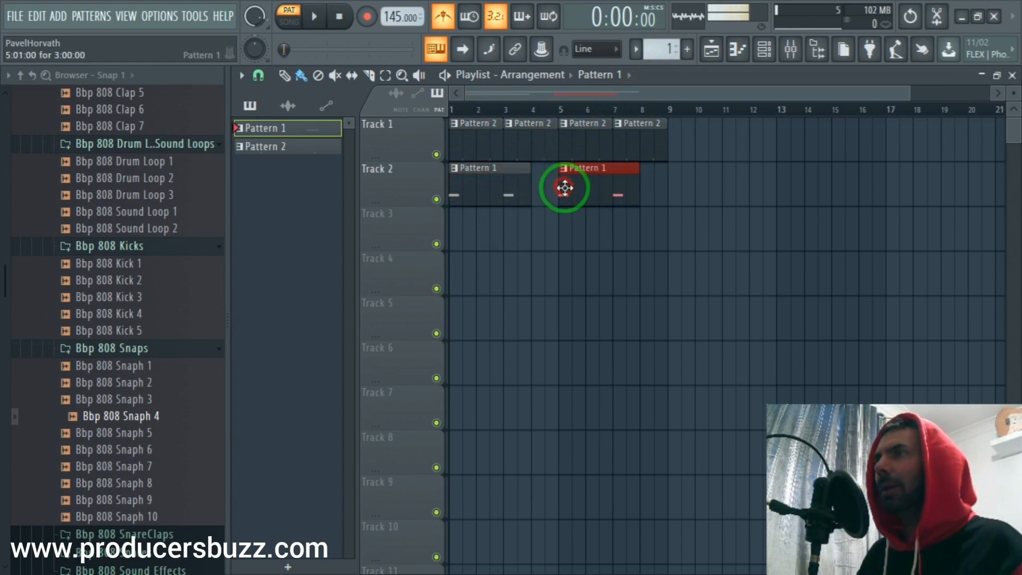
- Open the Bbp 808 Kick 3 piano roll in Pattern 1 and audition the timing with and without the metronome
{"action": "double_click", "coordinate": [459, 188]}
{"action": "left_click_drag", "start_coordinate": [826, 93], "coordinate": [772, 96]}
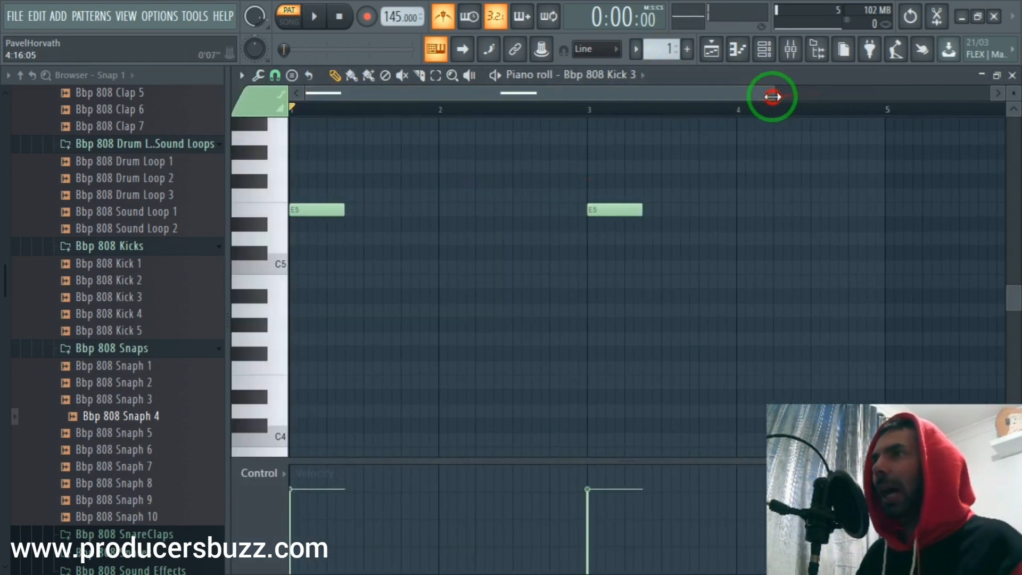
{"action": "key", "text": "space"}
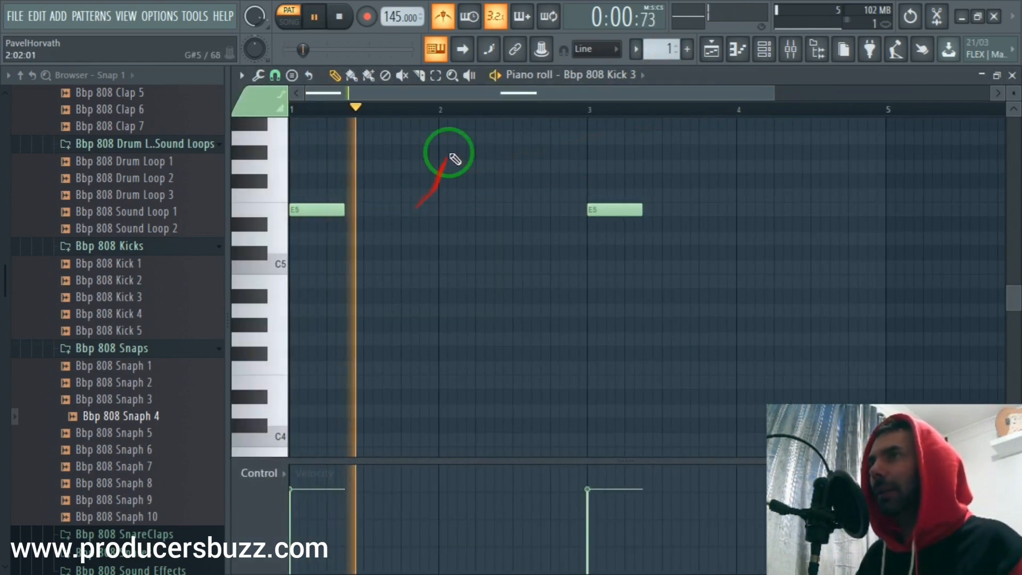
{"action": "key", "text": "space"}
{"action": "key", "text": "space"}
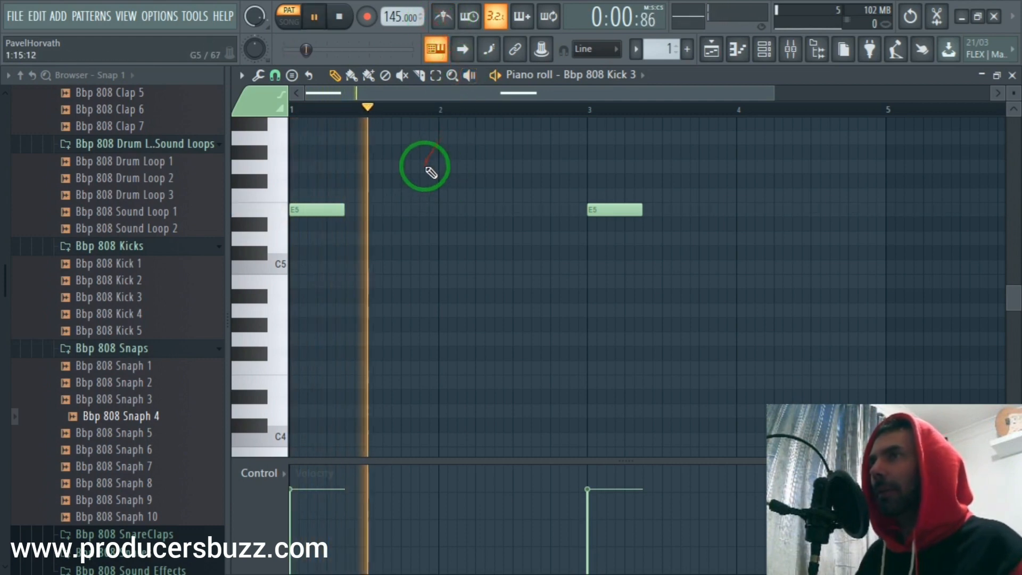
{"action": "key", "text": "space"}
{"action": "key", "text": "space"}
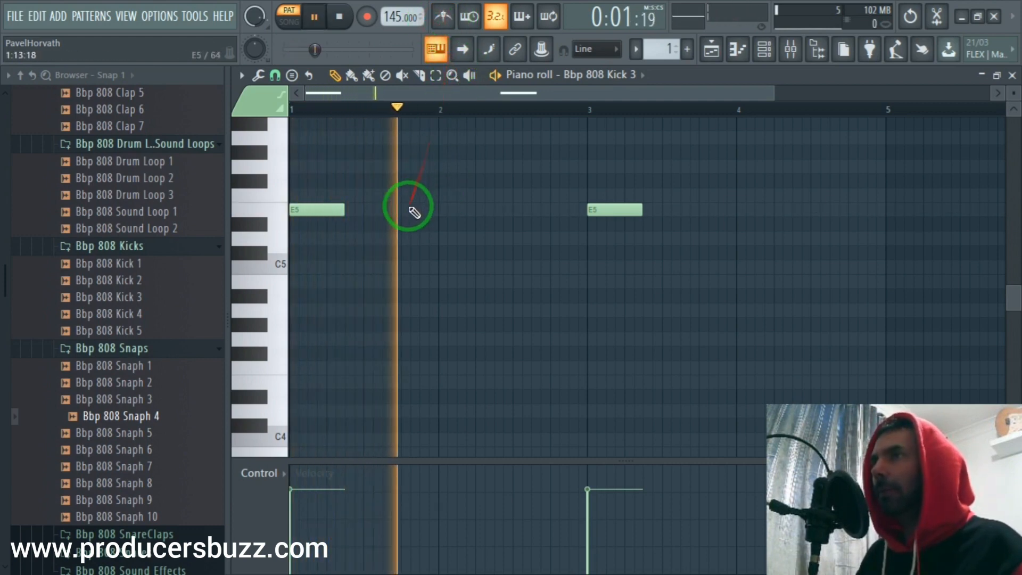
{"action": "key", "text": "space"}
{"action": "left_click", "coordinate": [442, 16]}
{"action": "key", "text": "space"}
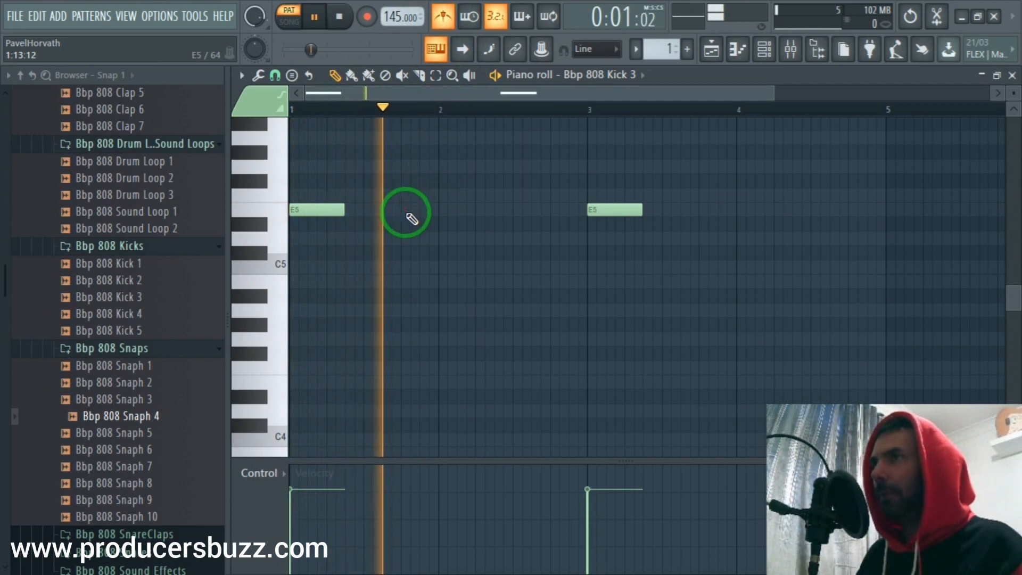
{"action": "key", "text": "space"}
- Add a G5 on step 5, an A5 on step 11 and a two-step G5 on step 15 of bar 2, and play the pattern
{"action": "left_click", "coordinate": [475, 165]}
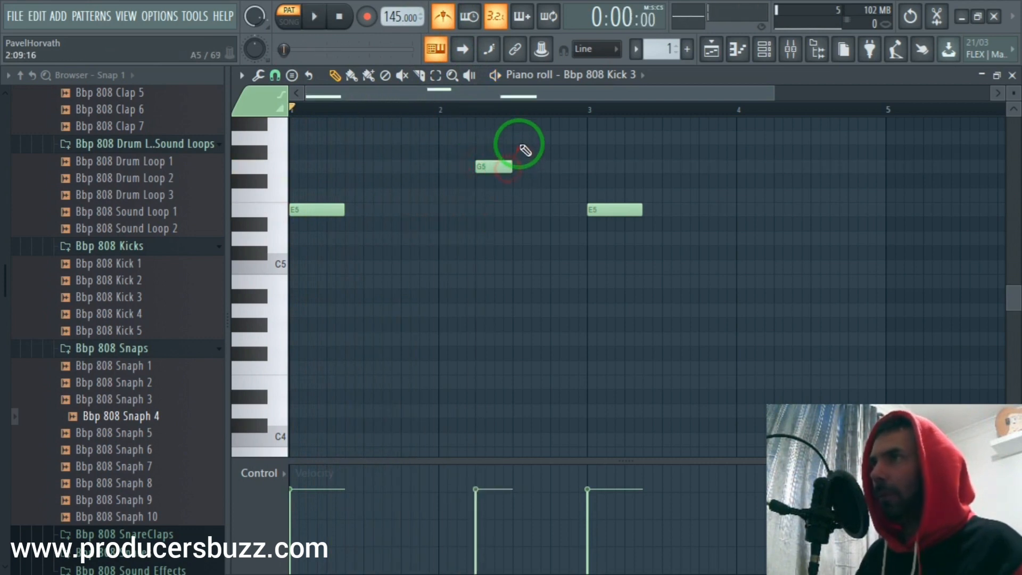
{"action": "left_click", "coordinate": [532, 139]}
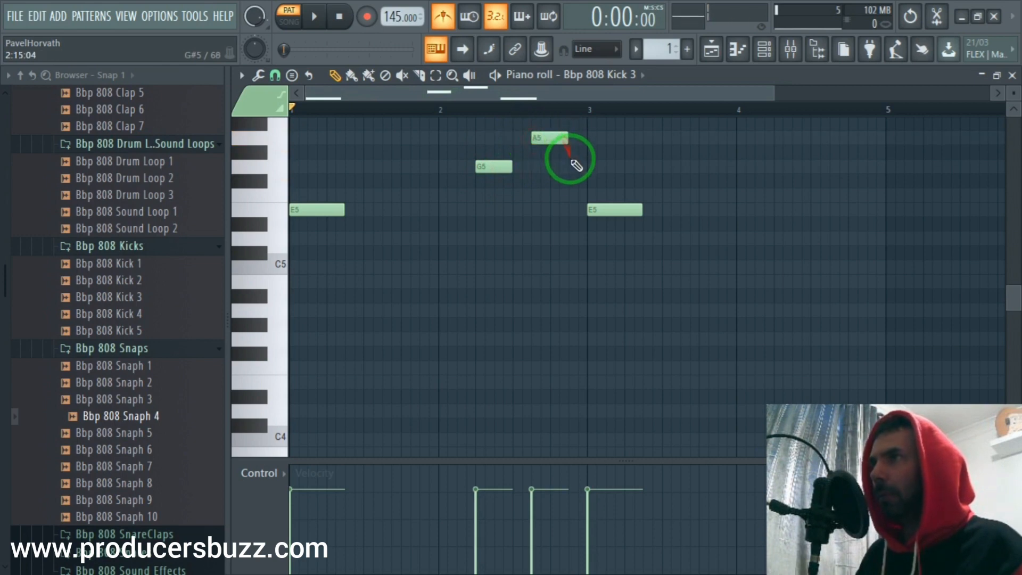
{"action": "left_click", "coordinate": [589, 167]}
{"action": "key", "text": "space"}
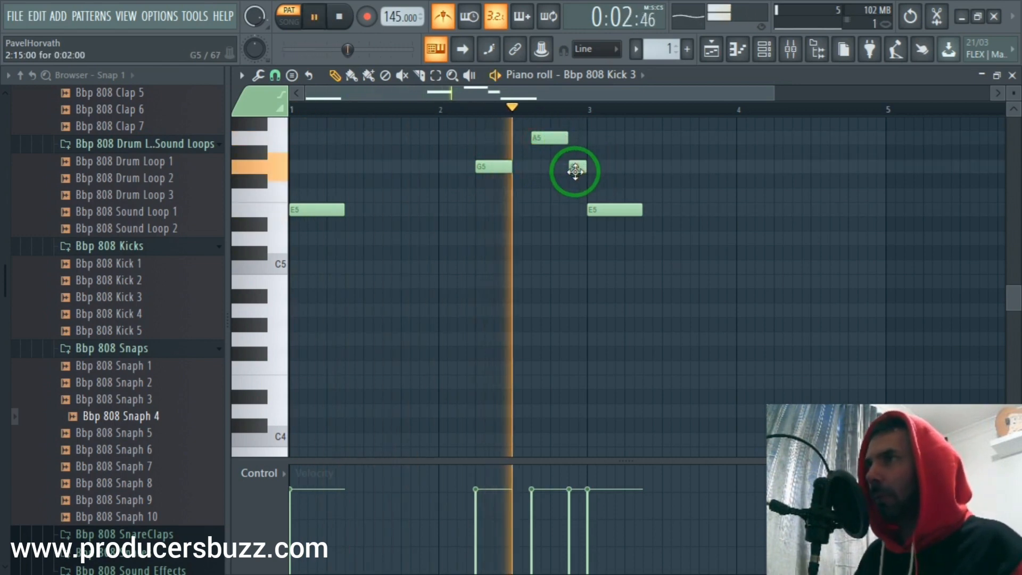
- Repeat the G5, A5 and short G5 phrase in bar 4 of the Bbp 808 Kick 3 part
{"action": "left_click", "coordinate": [787, 168]}
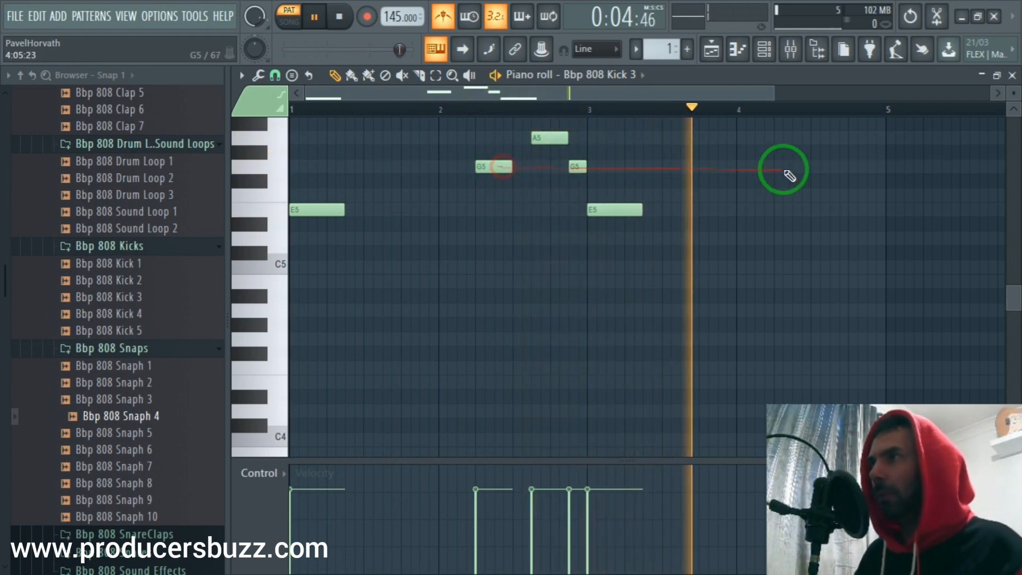
{"action": "key", "text": "space"}
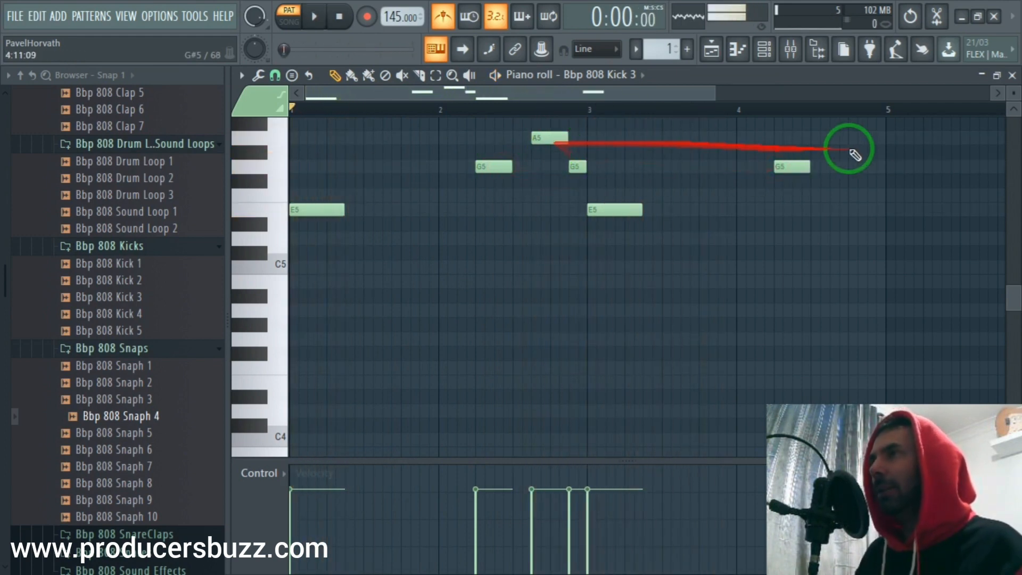
{"action": "scroll", "coordinate": [582, 133], "scroll_direction": "up", "scroll_amount": 2}
{"action": "left_click_drag", "start_coordinate": [589, 97], "coordinate": [626, 97]}
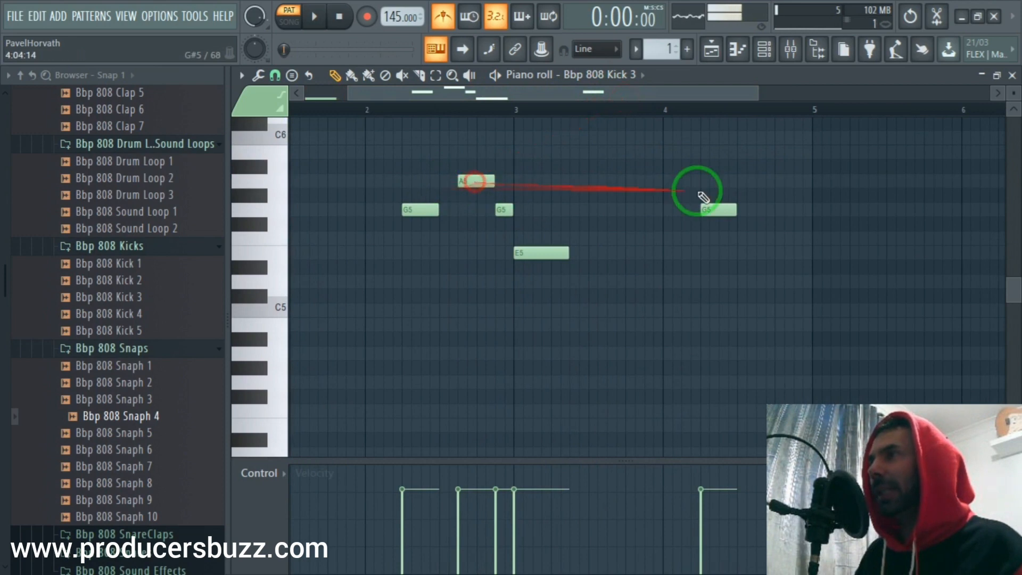
{"action": "left_click", "coordinate": [503, 209]}
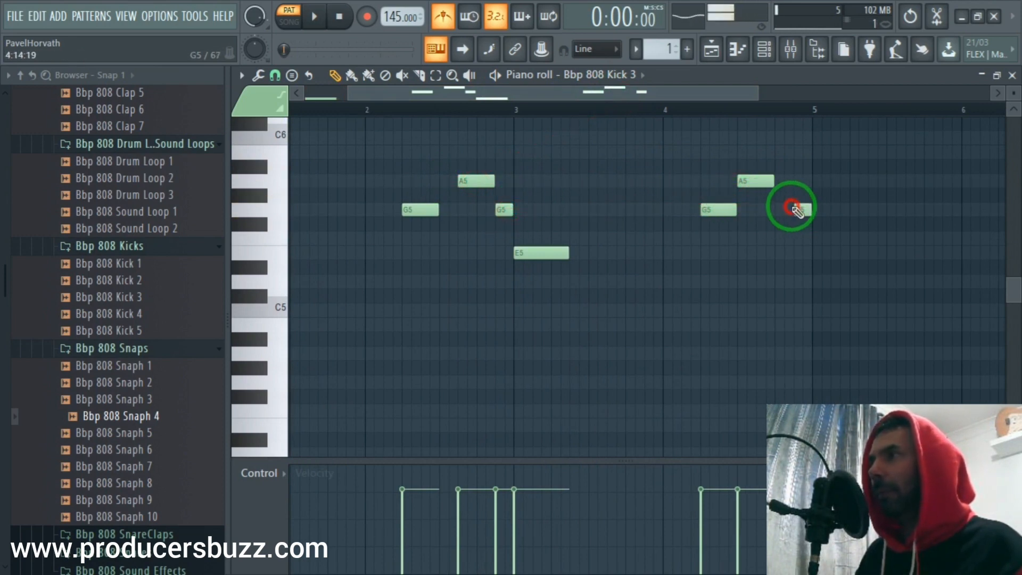
- Shift the bar 4 A5 to step 11 and the first G5 to step 7, and play the pattern
{"action": "left_click_drag", "start_coordinate": [757, 181], "coordinate": [767, 182]}
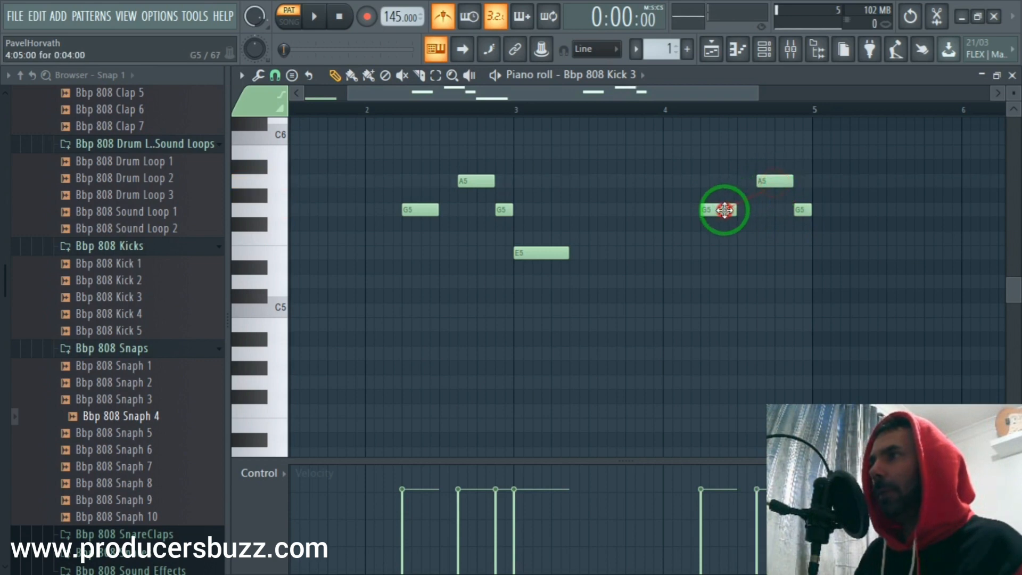
{"action": "left_click_drag", "start_coordinate": [721, 209], "coordinate": [746, 212]}
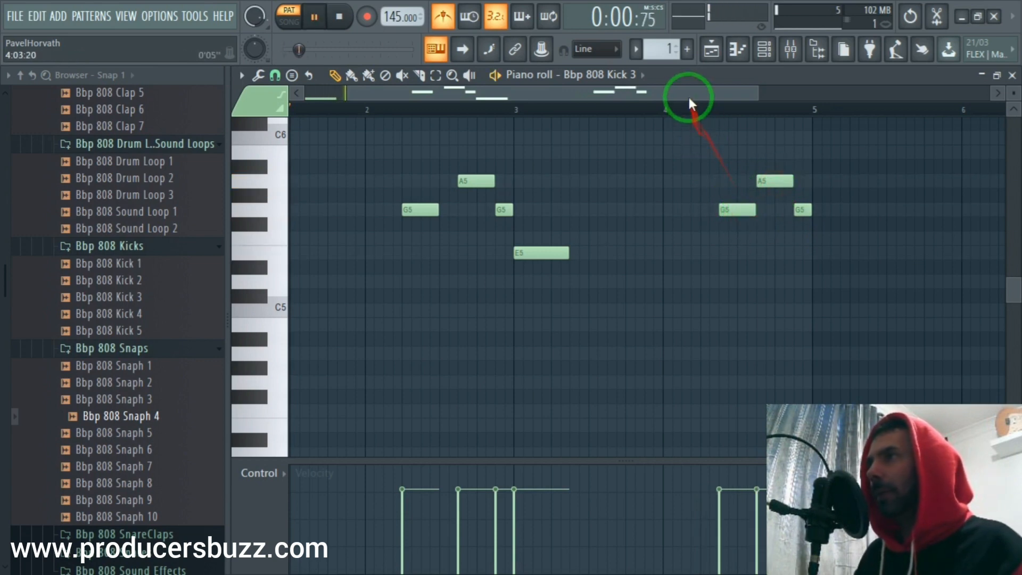
{"action": "left_click_drag", "start_coordinate": [688, 95], "coordinate": [592, 97]}
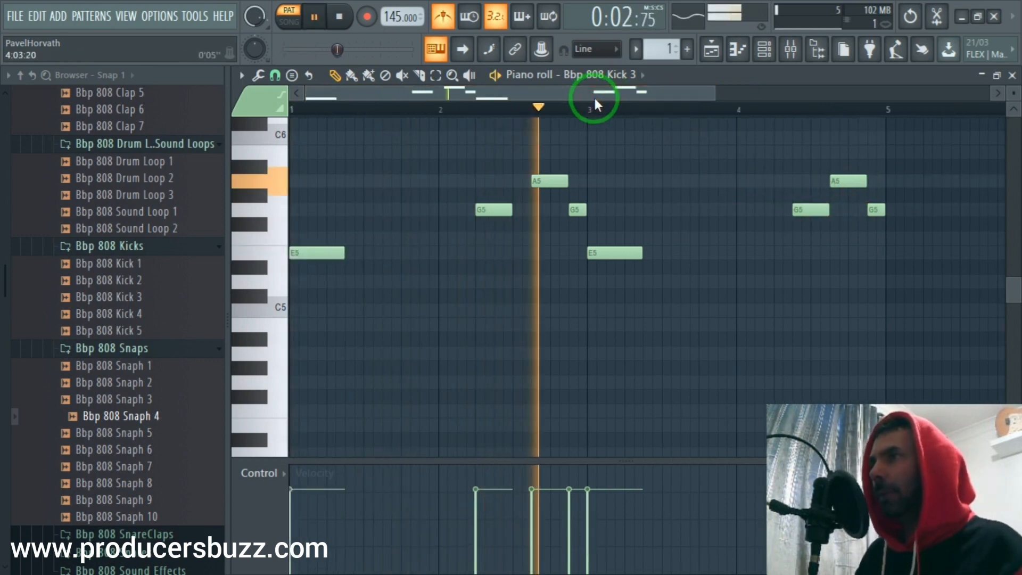
{"action": "key", "text": "space"}
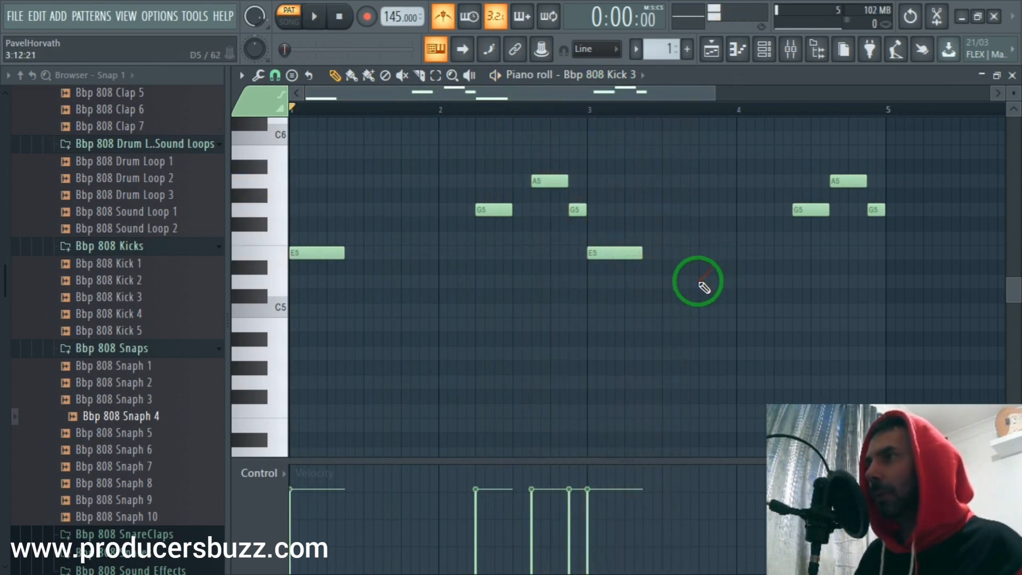
- Add a four-step D5 note on step 15 of bar 3, crossing into bar 4
{"action": "left_click", "coordinate": [722, 283]}
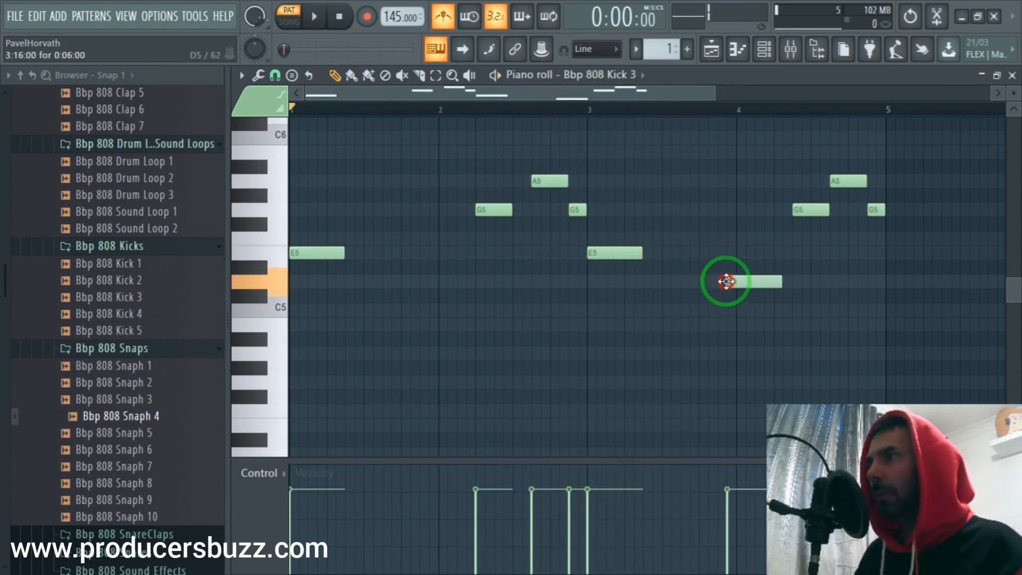
{"action": "key", "text": "space"}
{"action": "left_click_drag", "start_coordinate": [779, 284], "coordinate": [753, 286]}
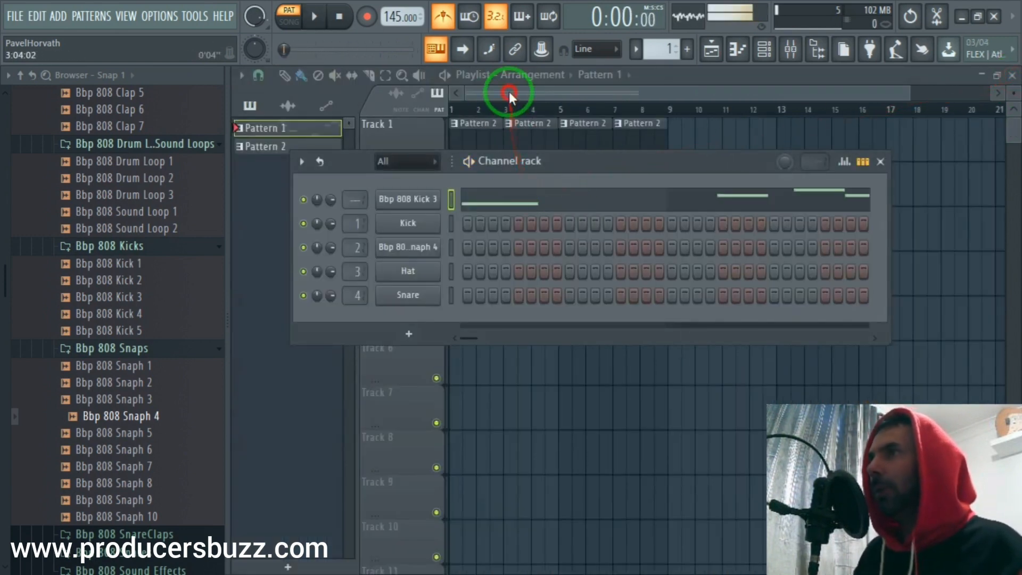
- Switch to the playlist in song mode and play the kick and snap arrangement
{"action": "left_click", "coordinate": [509, 94]}
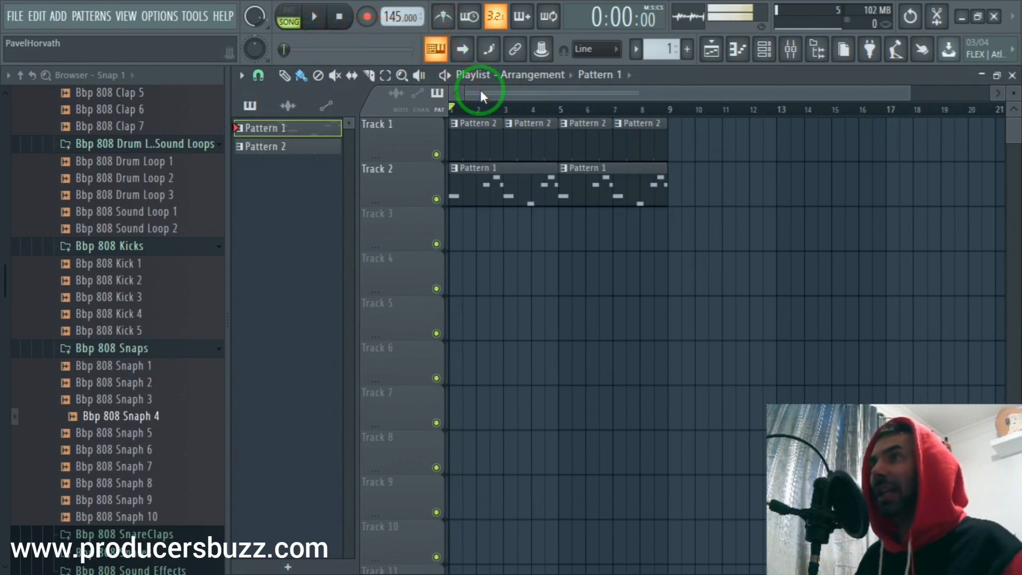
{"action": "key", "text": "space"}
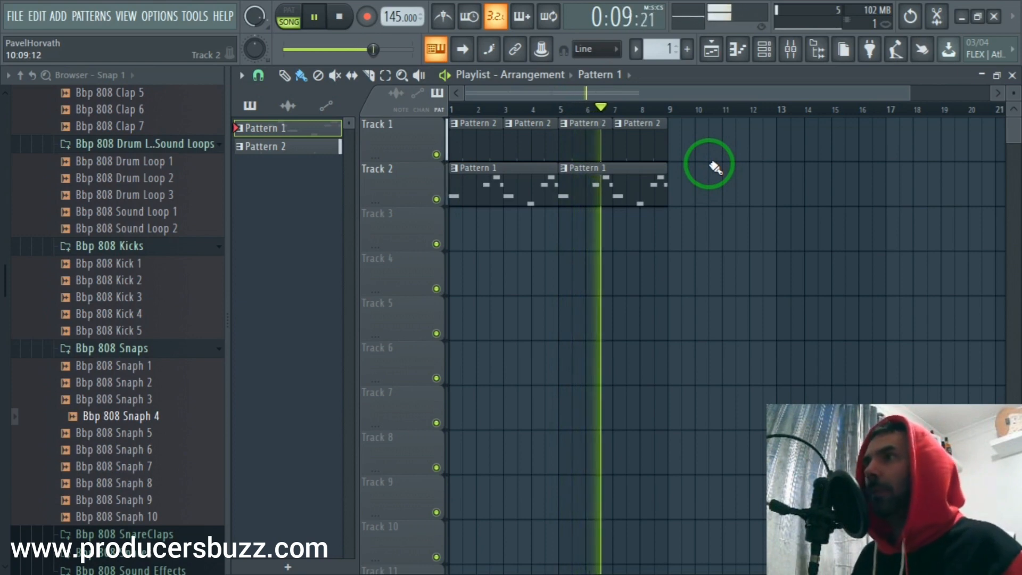
{"action": "key", "text": "space"}
- Copy the Bbp 808 Kick 3 channel's notes and add the Bbp 808 Kick 2 sample as a new channel above it
{"action": "left_click", "coordinate": [765, 50]}
{"action": "right_click", "coordinate": [423, 199]}
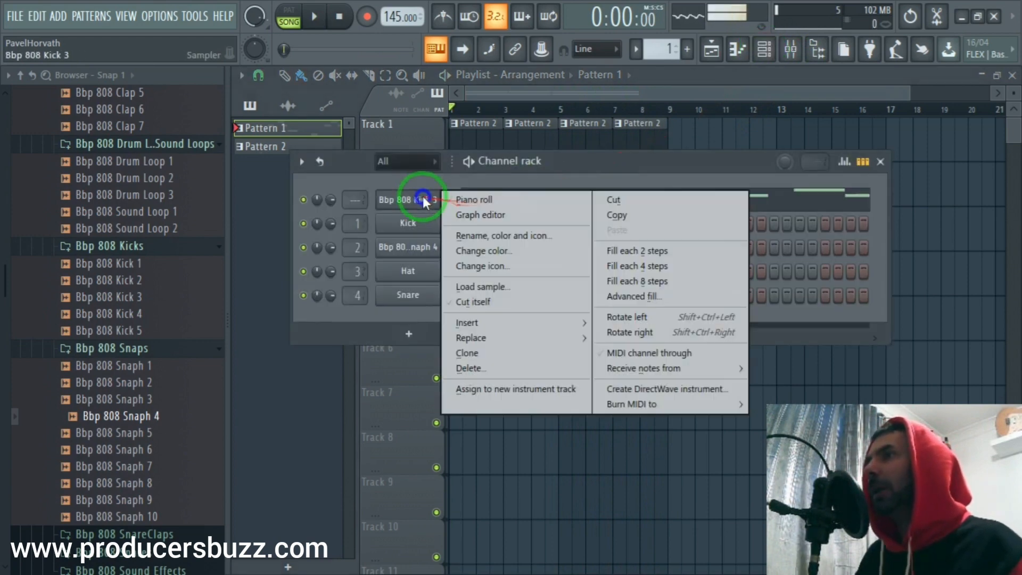
{"action": "left_click", "coordinate": [618, 214]}
{"action": "scroll", "coordinate": [167, 322], "scroll_direction": "down", "scroll_amount": 5}
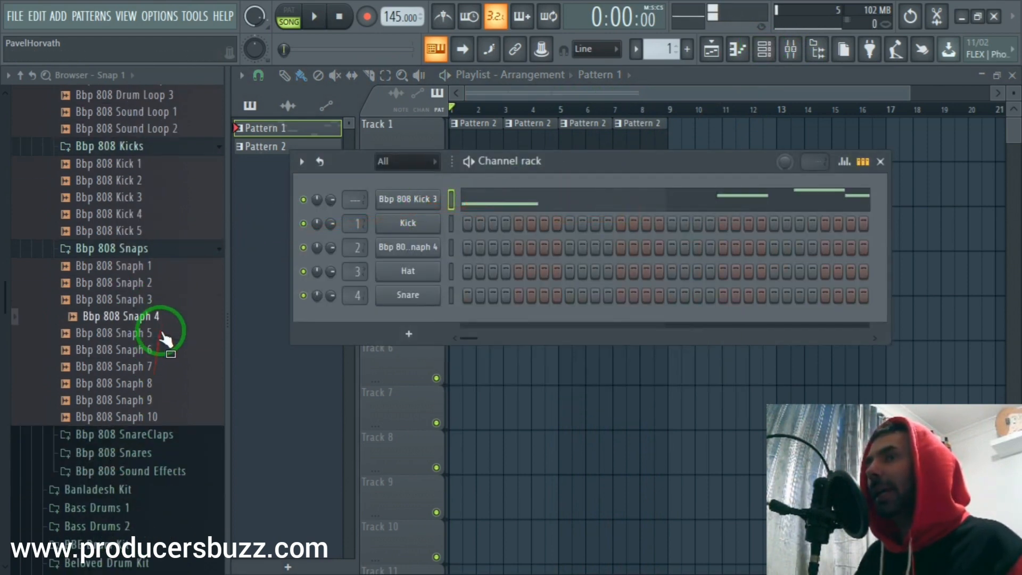
{"action": "scroll", "coordinate": [174, 383], "scroll_direction": "up", "scroll_amount": 5}
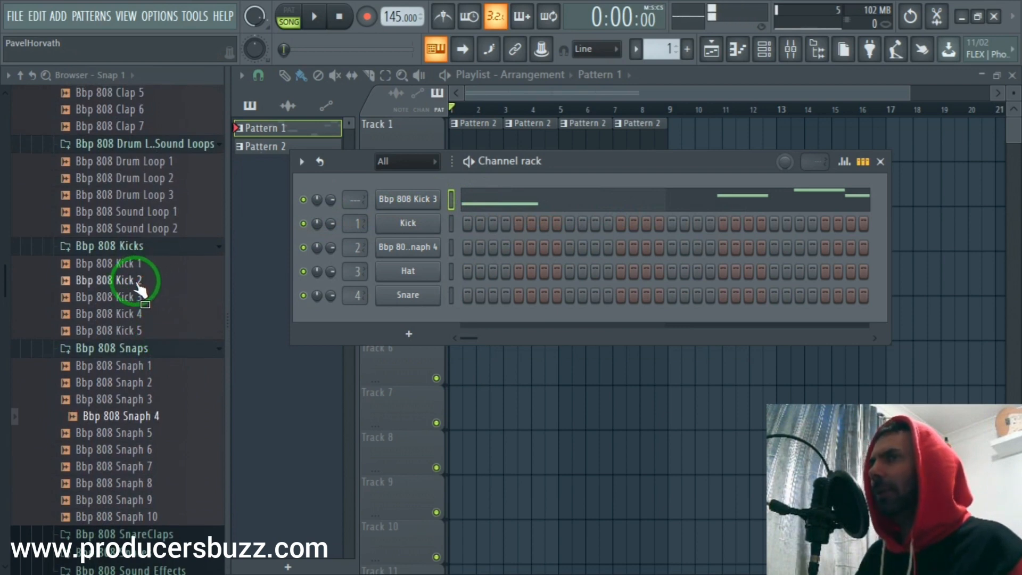
{"action": "left_click_drag", "start_coordinate": [139, 287], "coordinate": [437, 199]}
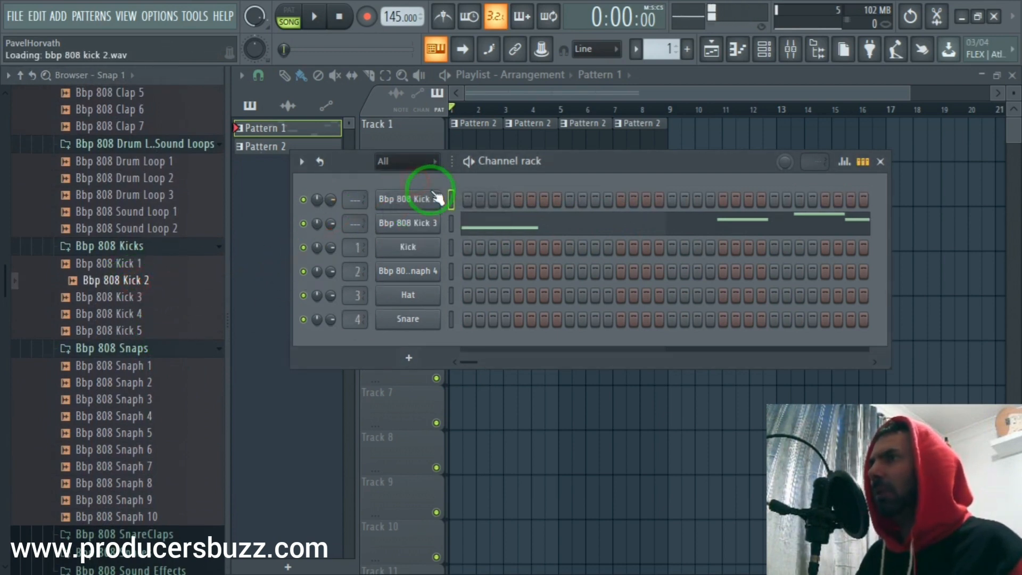
- Paste the copied notes into the Bbp 808 Kick 2 channel
{"action": "right_click", "coordinate": [437, 198]}
{"action": "left_click", "coordinate": [646, 235]}
{"action": "right_click", "coordinate": [426, 198]}
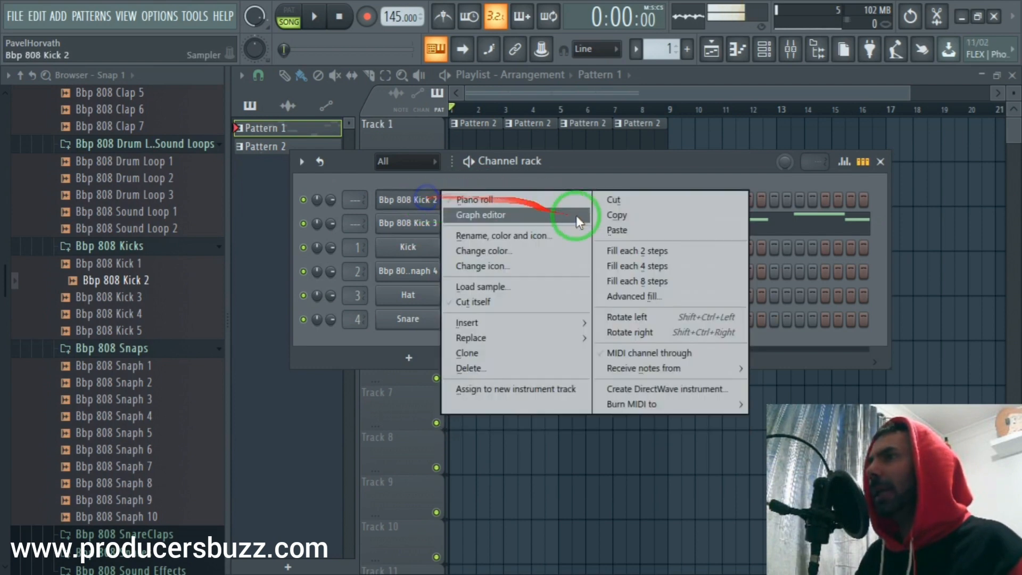
{"action": "left_click", "coordinate": [617, 230]}
- Open the Bbp 808 Kick 2 piano roll and play Pattern 1 in pattern mode
{"action": "right_click", "coordinate": [419, 197]}
{"action": "left_click", "coordinate": [498, 199]}
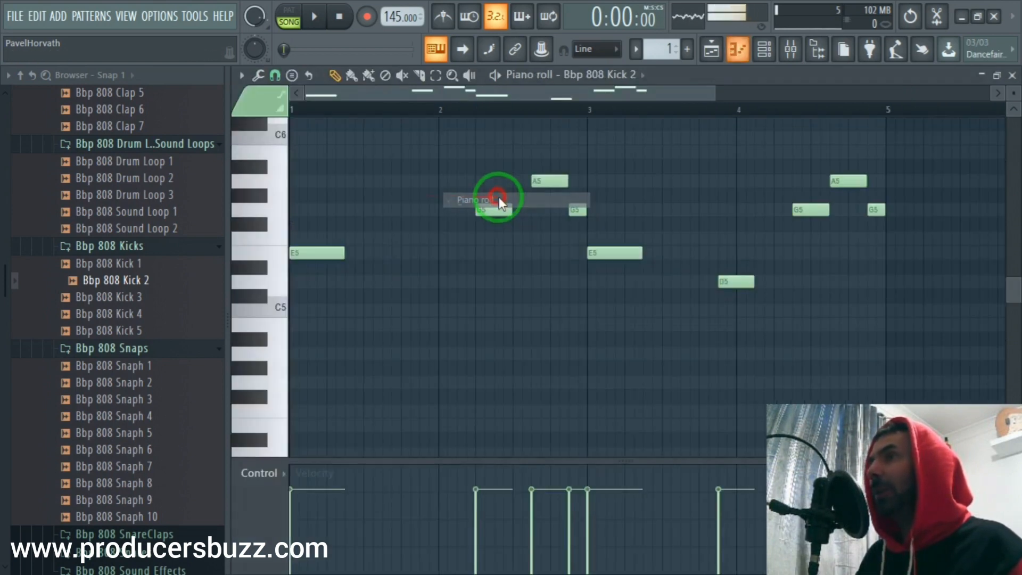
{"action": "left_click", "coordinate": [318, 19]}
{"action": "key", "text": "space"}
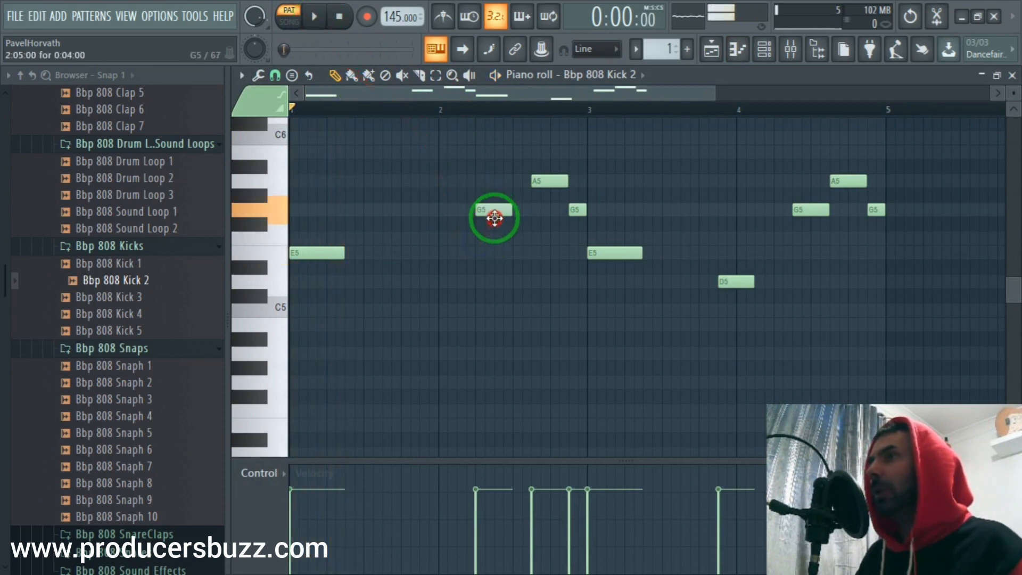
- Move every Bbp 808 Kick 2 note to C5 at its original timing, play the pattern and close the piano roll
{"action": "left_click_drag", "start_coordinate": [494, 217], "coordinate": [496, 312]}
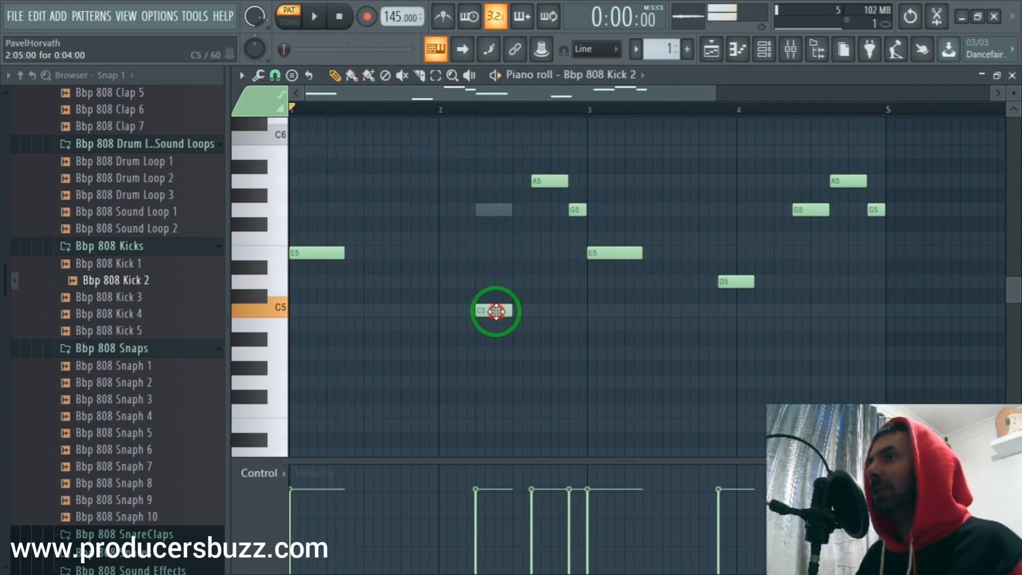
{"action": "left_click_drag", "start_coordinate": [327, 252], "coordinate": [317, 314]}
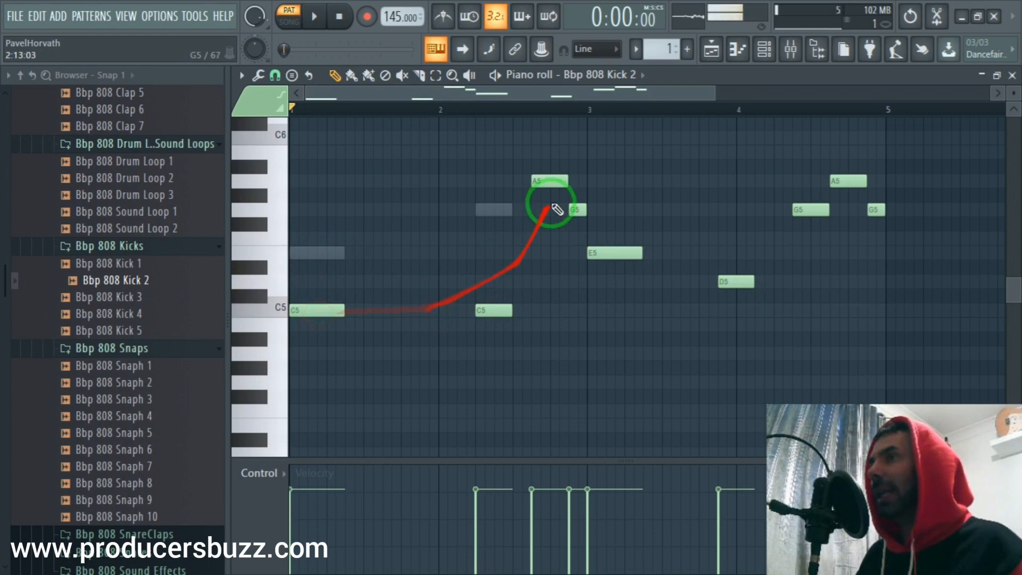
{"action": "left_click_drag", "start_coordinate": [551, 184], "coordinate": [552, 318]}
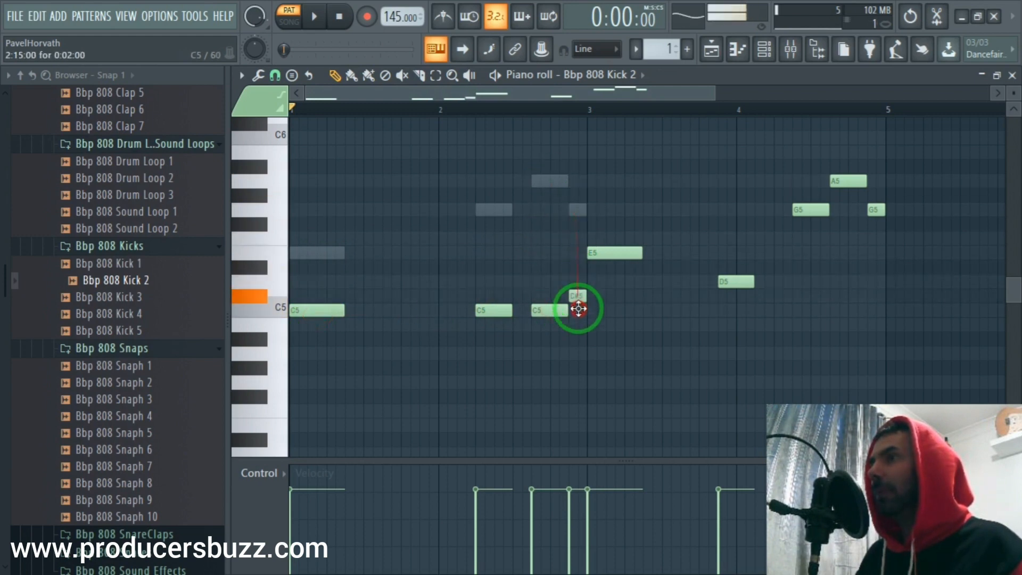
{"action": "left_click_drag", "start_coordinate": [609, 278], "coordinate": [607, 311]}
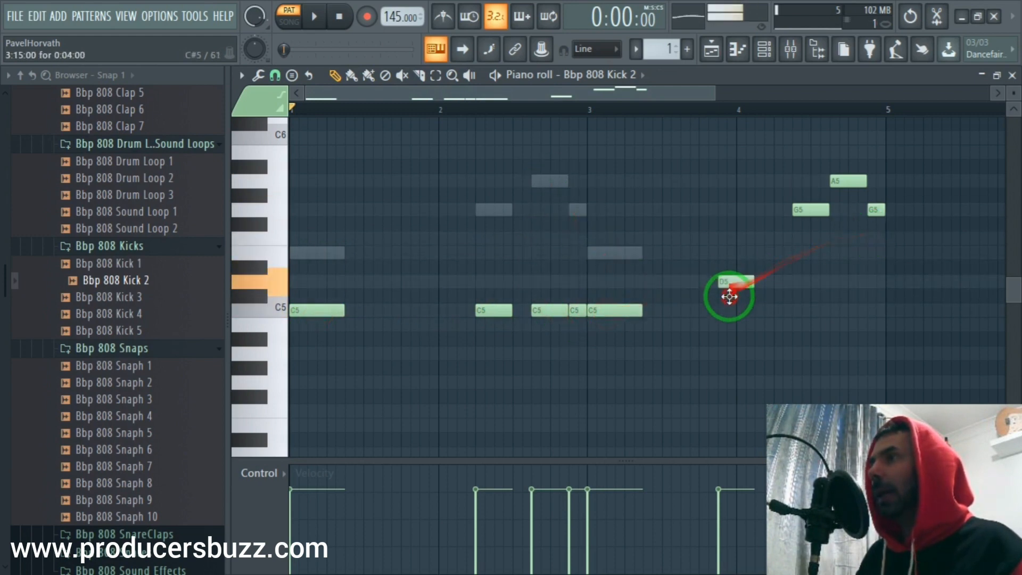
{"action": "left_click_drag", "start_coordinate": [729, 297], "coordinate": [753, 308]}
{"action": "left_click_drag", "start_coordinate": [804, 214], "coordinate": [803, 324]}
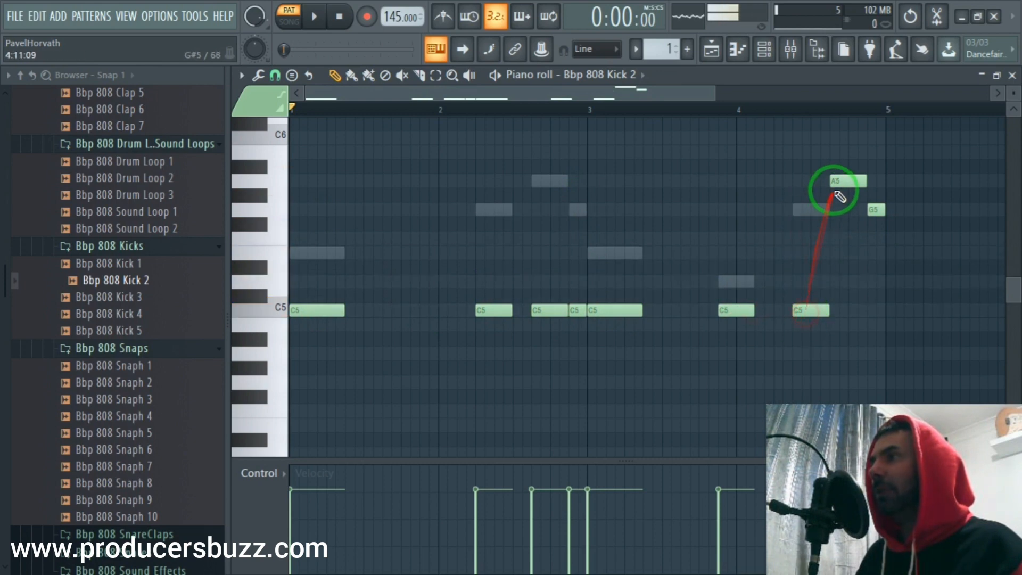
{"action": "left_click_drag", "start_coordinate": [839, 197], "coordinate": [838, 303]}
{"action": "left_click_drag", "start_coordinate": [874, 211], "coordinate": [872, 315]}
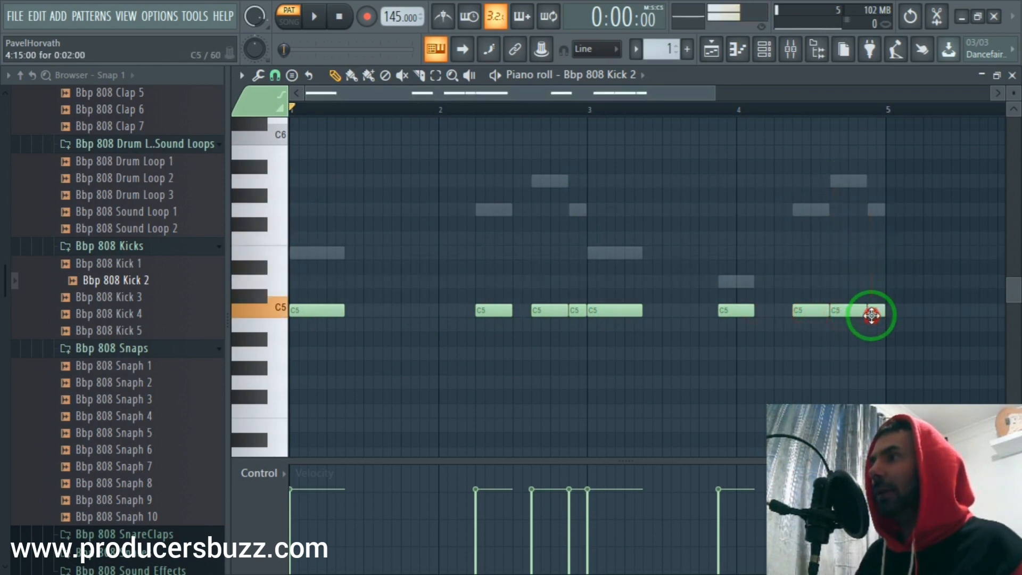
{"action": "left_click", "coordinate": [316, 16]}
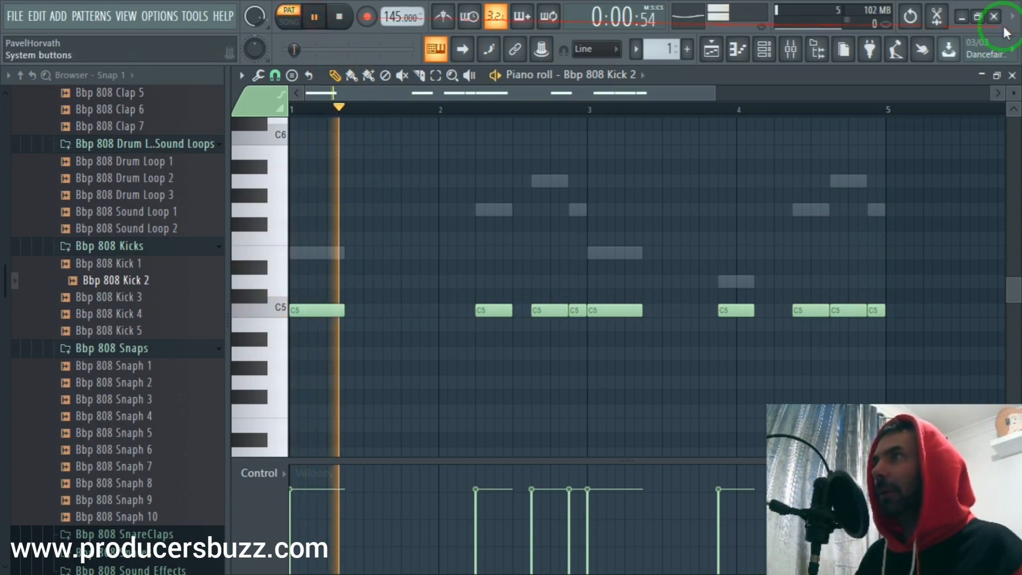
{"action": "left_click", "coordinate": [1012, 75]}
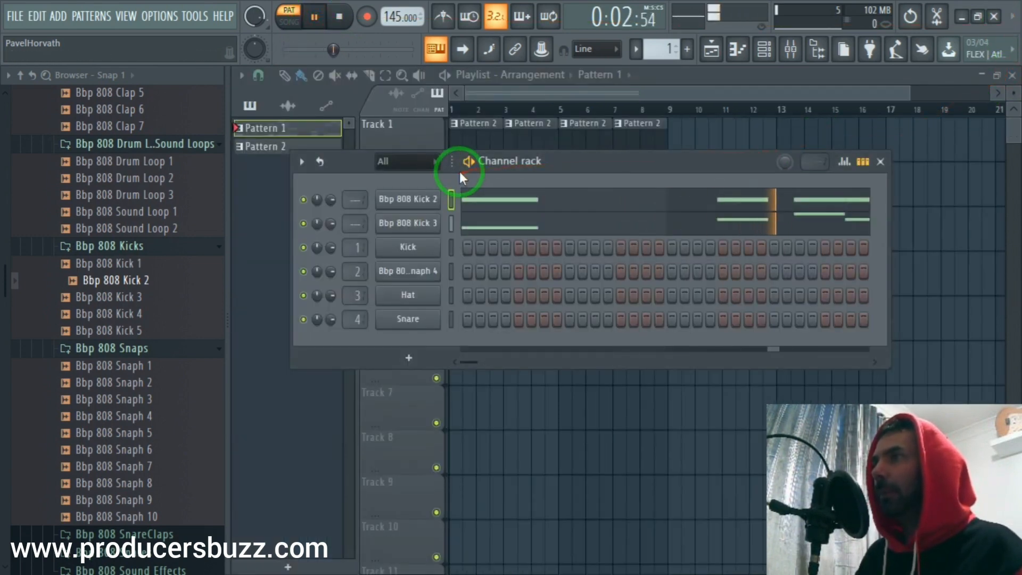
- Slightly raise the Bbp 808 Kick 2 channel's volume level adjustment and normalize its sample
{"action": "key", "text": "space"}
{"action": "left_click", "coordinate": [394, 199]}
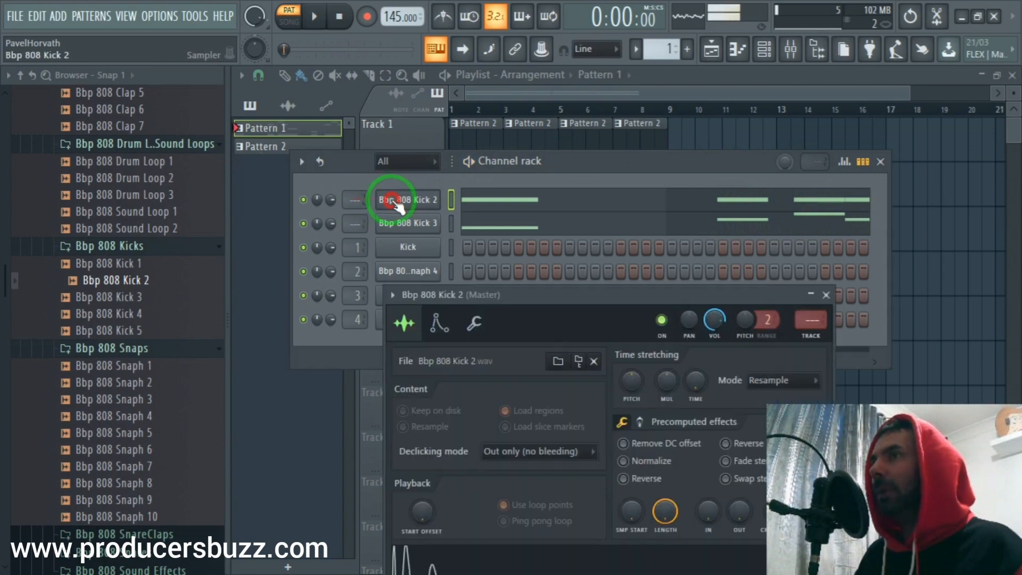
{"action": "left_click", "coordinate": [474, 324]}
{"action": "left_click_drag", "start_coordinate": [513, 296], "coordinate": [446, 145]}
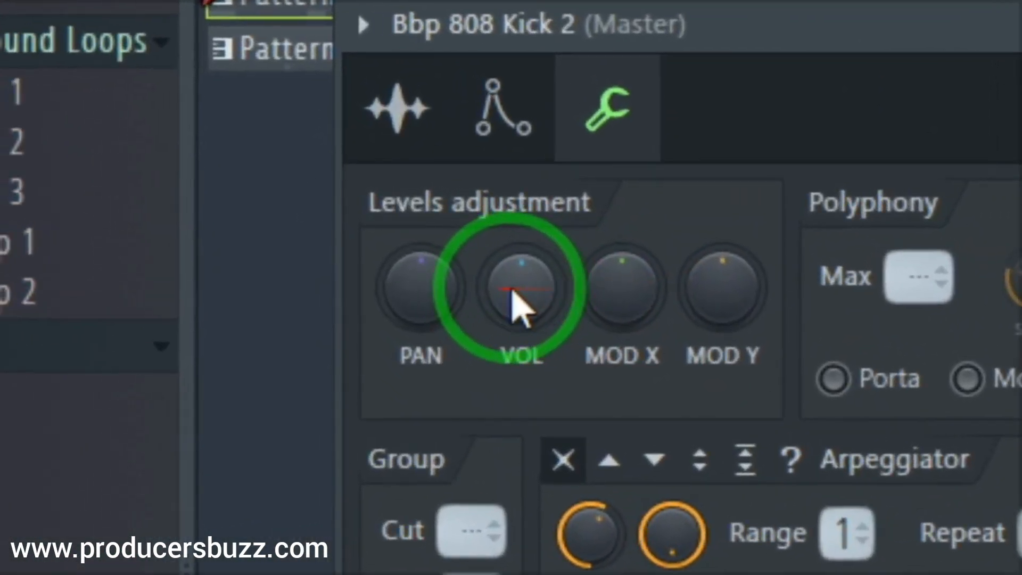
{"action": "left_click", "coordinate": [512, 292]}
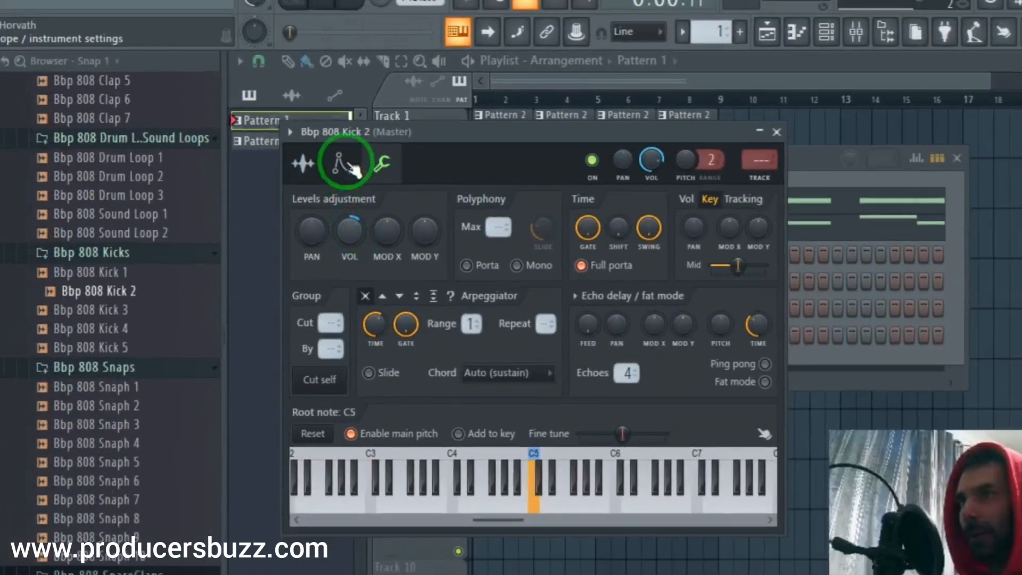
{"action": "left_click", "coordinate": [376, 112]}
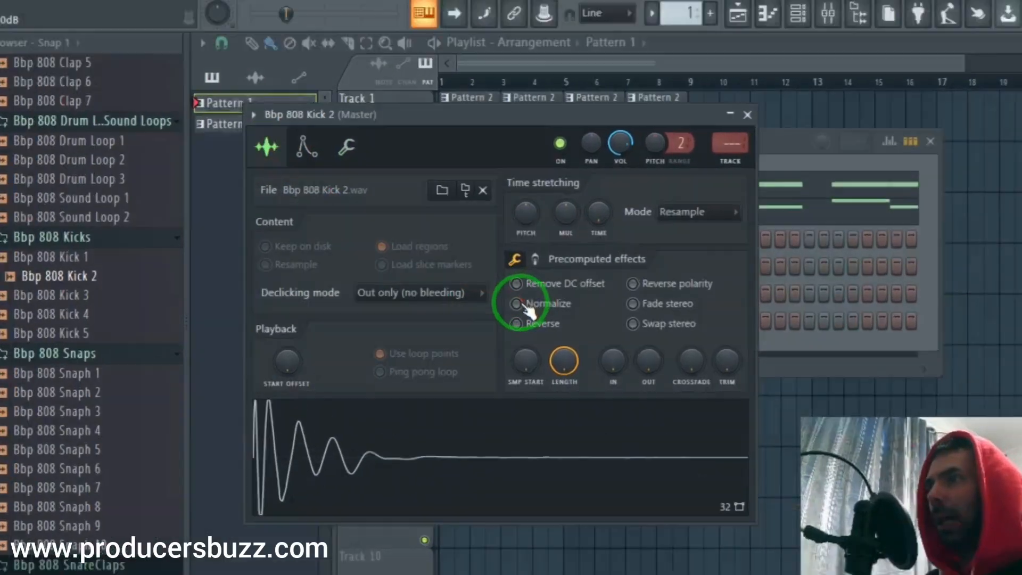
{"action": "left_click", "coordinate": [519, 304]}
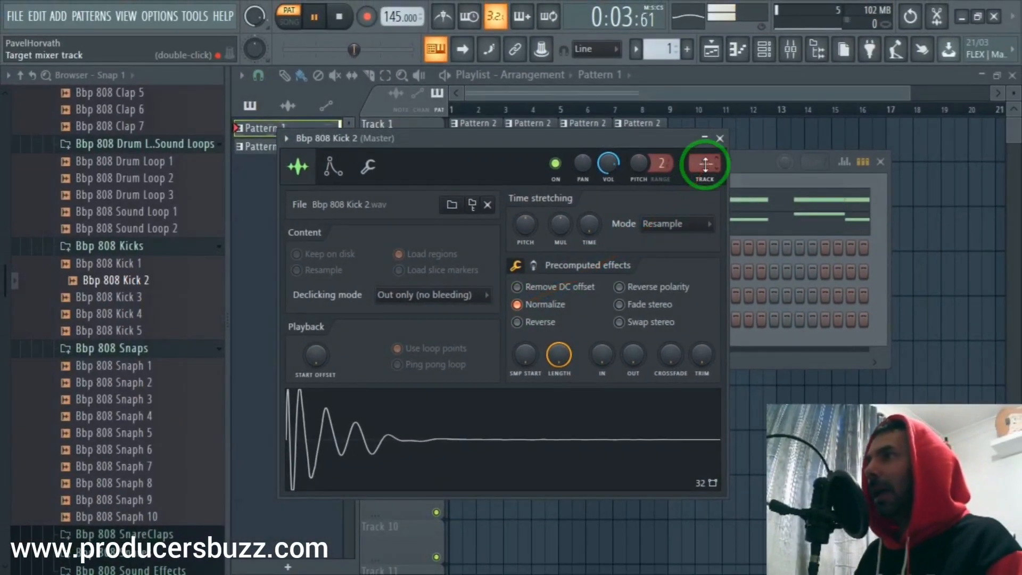
- Route Bbp 808 Kick 2 to mixer insert 2 with a slightly lowered fader and load Fruity Soft Clipper in slot 1
{"action": "double_click", "coordinate": [705, 164]}
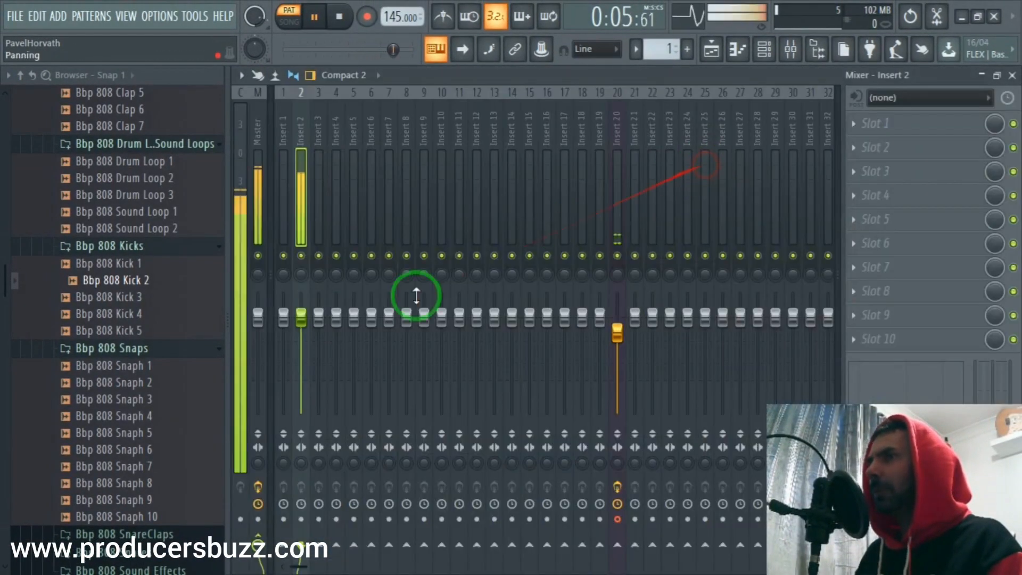
{"action": "left_click_drag", "start_coordinate": [301, 315], "coordinate": [303, 335]}
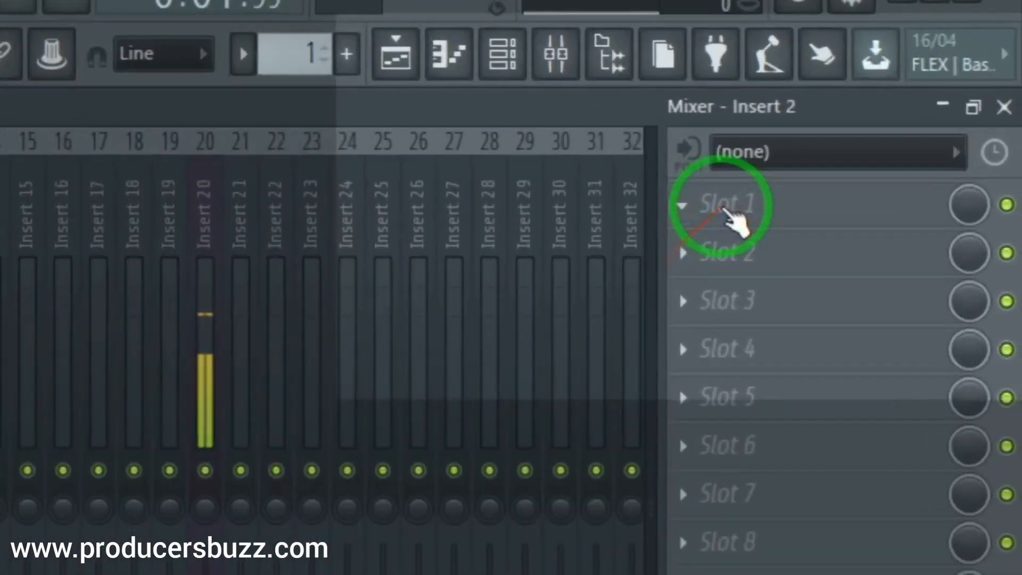
{"action": "left_click", "coordinate": [873, 126]}
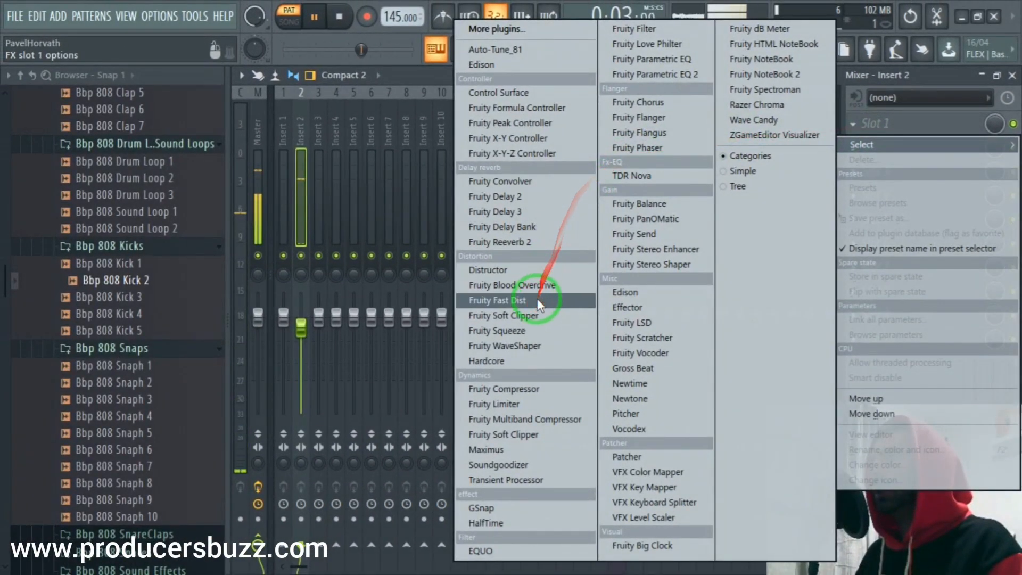
{"action": "left_click", "coordinate": [471, 332]}
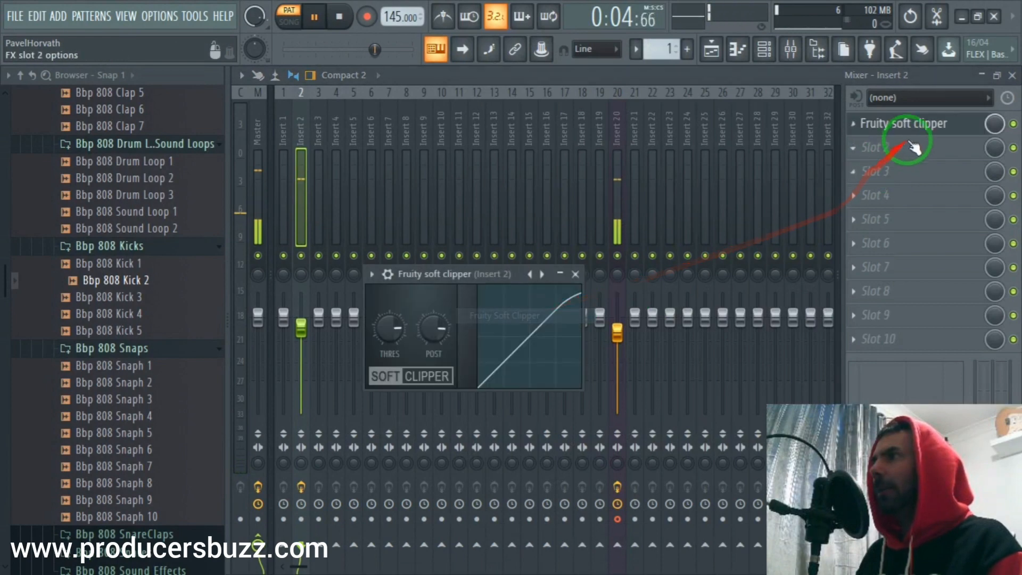
{"action": "left_click", "coordinate": [575, 274]}
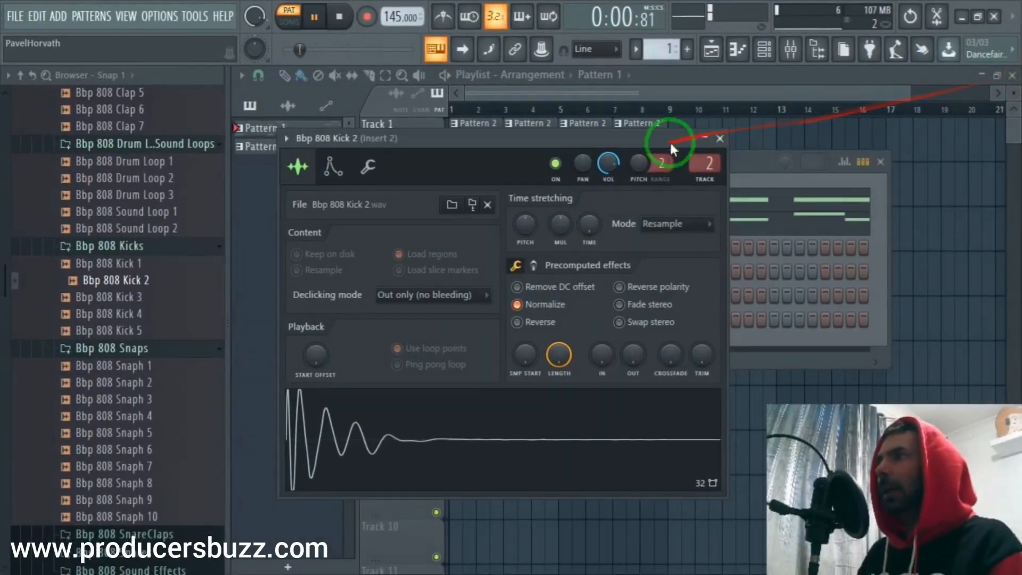
{"action": "left_click", "coordinate": [721, 139]}
{"action": "key", "text": "space"}
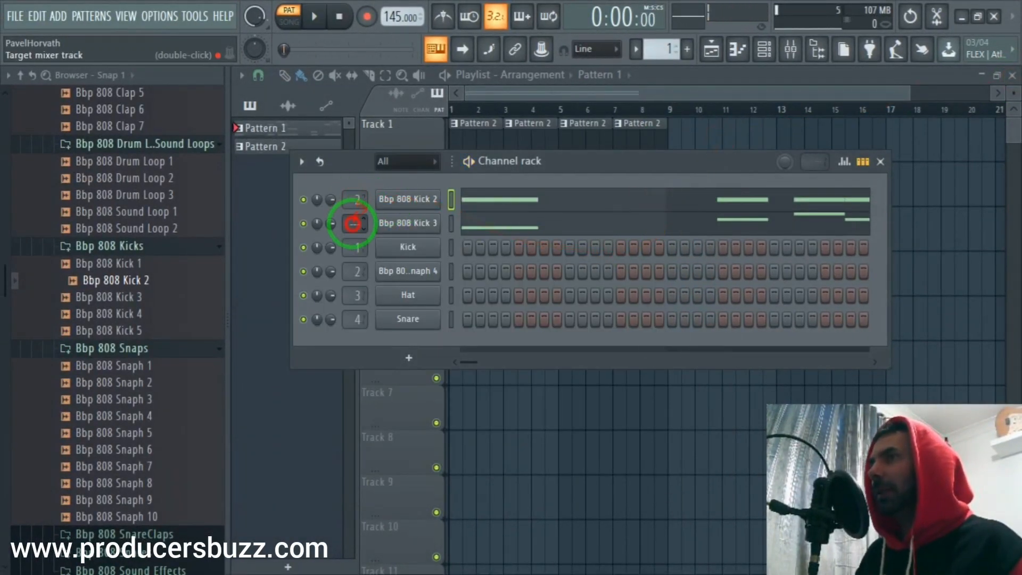
- Route the Bbp 808 Kick 3 channel to mixer insert 3 and load Fruity Fast Dist in slot 1
{"action": "double_click", "coordinate": [352, 223]}
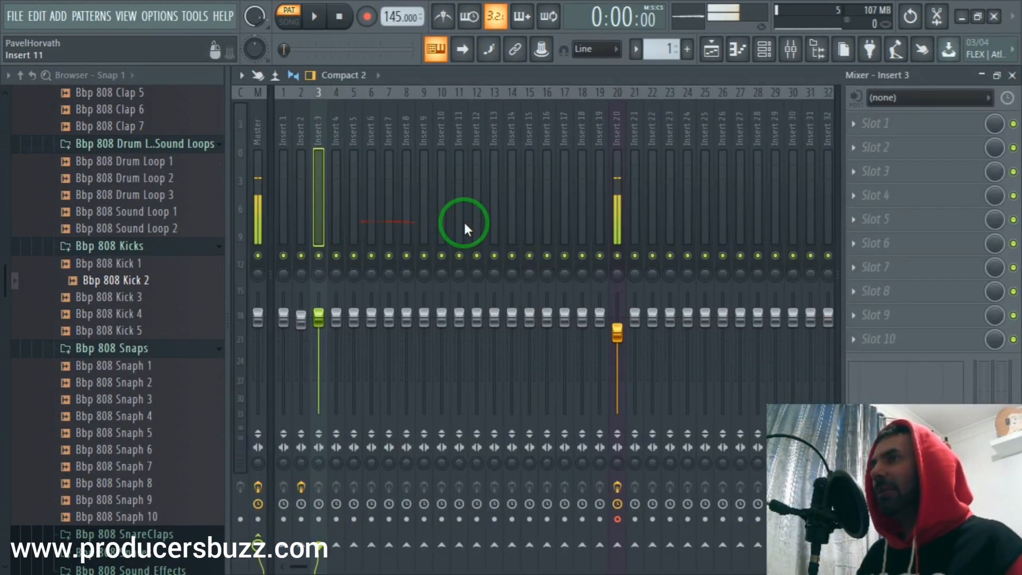
{"action": "left_click", "coordinate": [912, 127]}
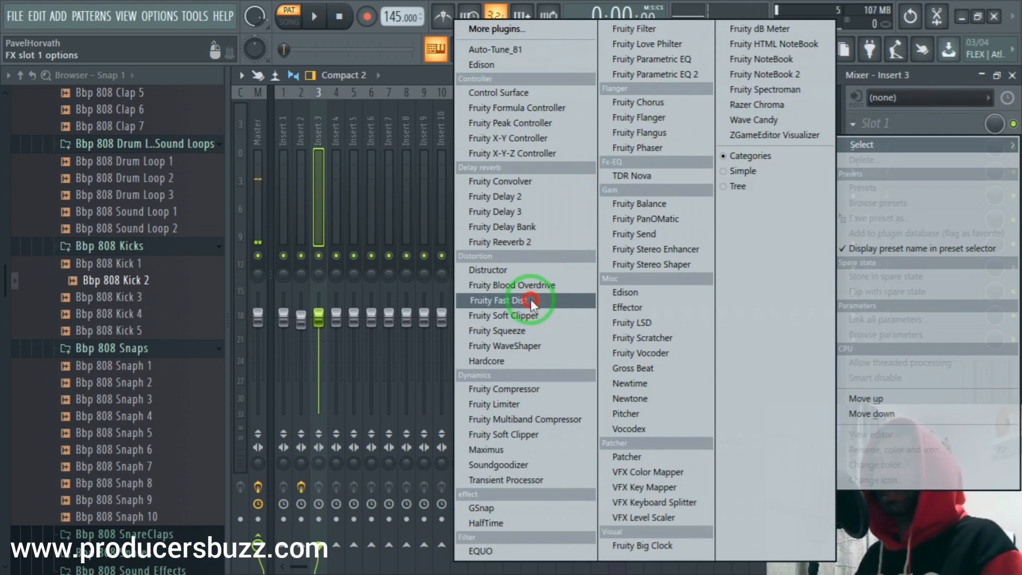
{"action": "left_click", "coordinate": [531, 302]}
{"action": "mouse_move", "coordinate": [423, 151]}
{"action": "left_mouse_down"}
{"action": "mouse_move", "coordinate": [433, 154]}
{"action": "mouse_move", "coordinate": [425, 157]}
{"action": "left_mouse_up"}
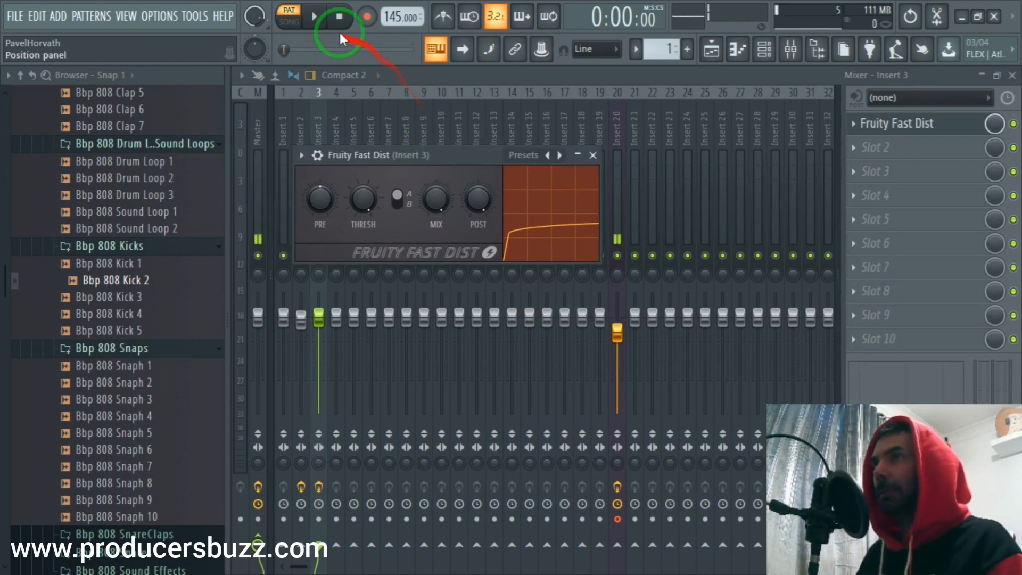
- Set the Fruity Fast Dist mix level to about 68% during playback, then bypass the effect and close the mixer
{"action": "left_click", "coordinate": [314, 17]}
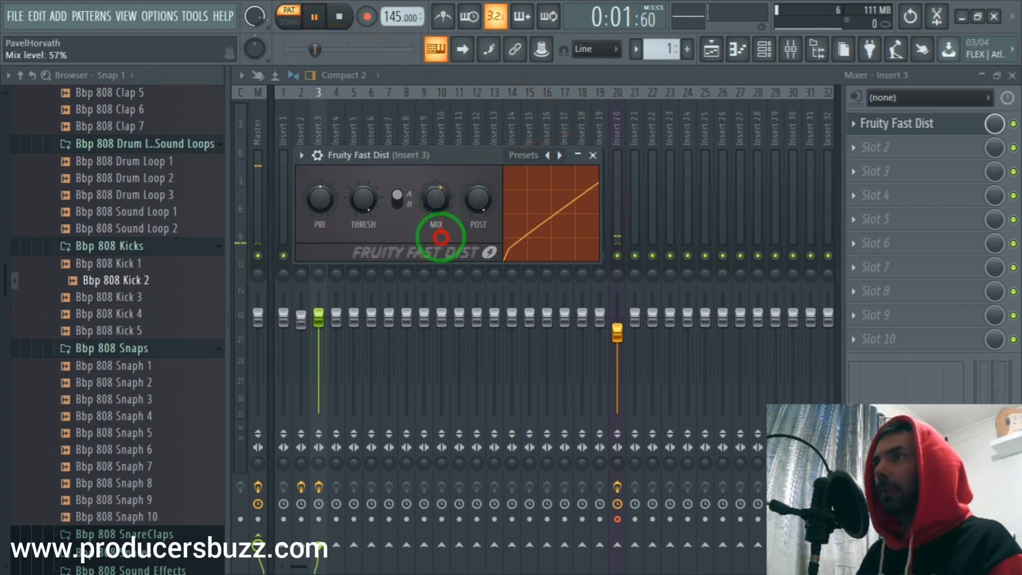
{"action": "left_click_drag", "start_coordinate": [441, 238], "coordinate": [439, 229]}
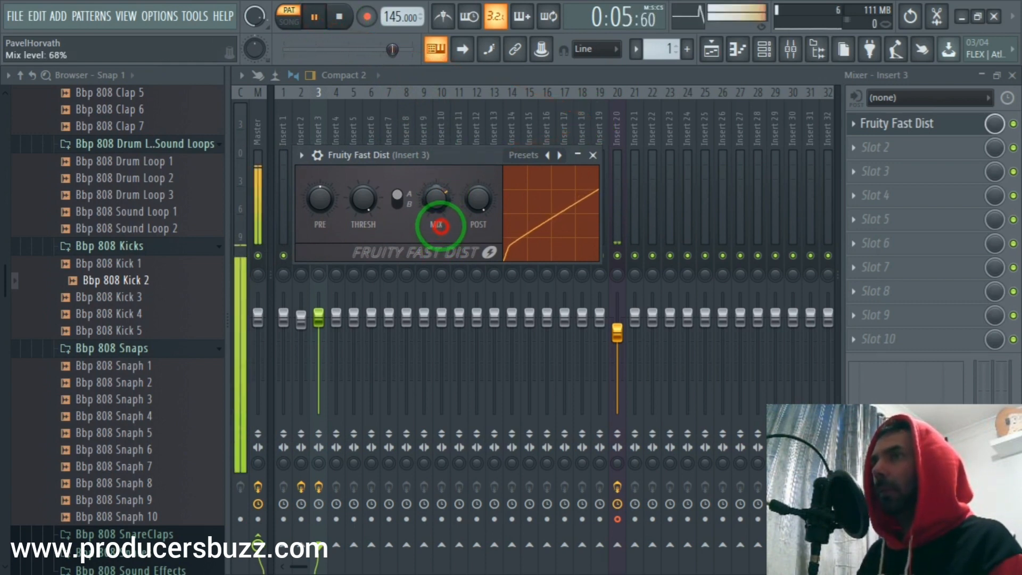
{"action": "left_click", "coordinate": [592, 155]}
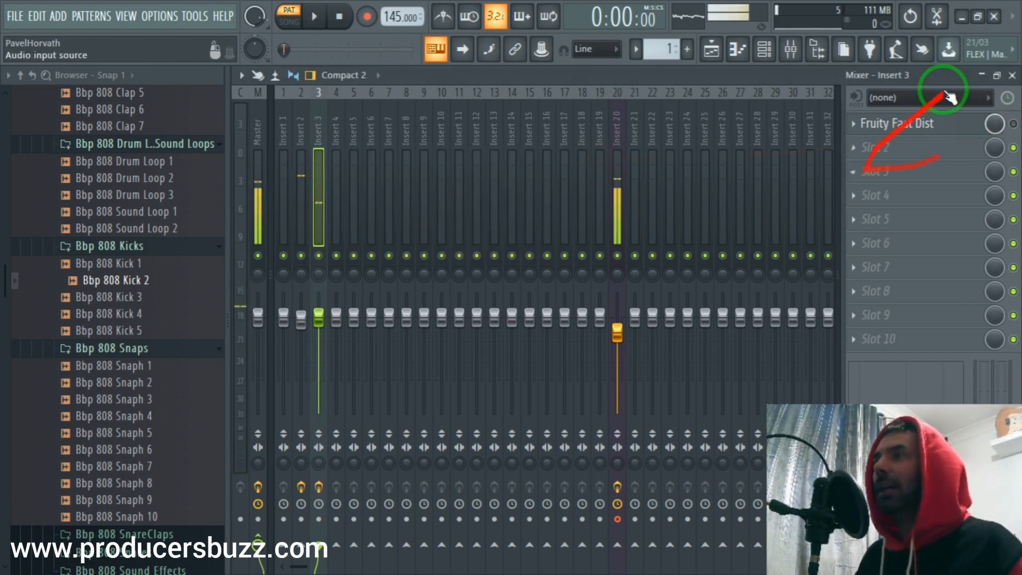
{"action": "left_click", "coordinate": [1013, 75]}
{"action": "key", "text": "space"}
{"action": "key", "text": "space"}
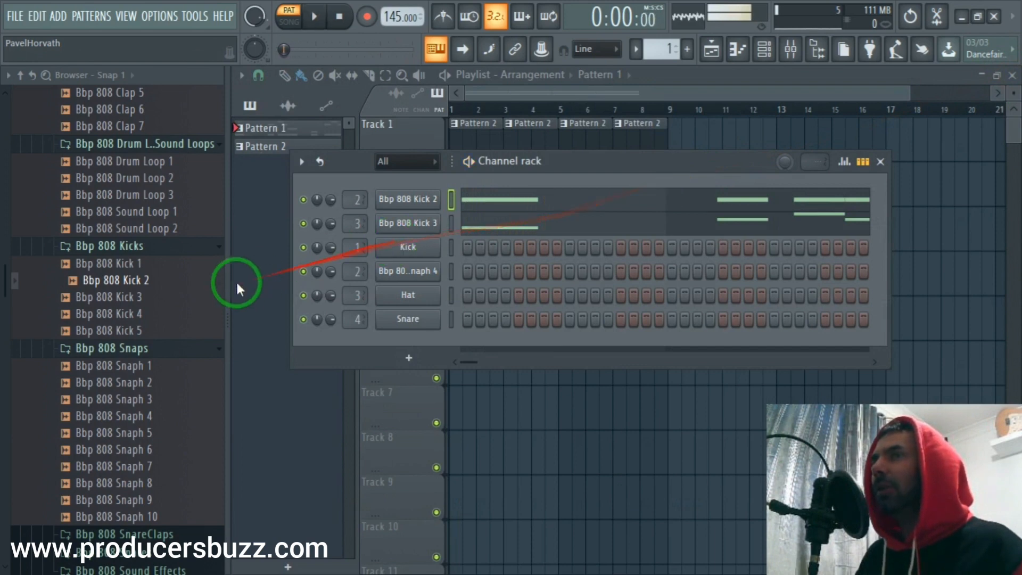
- Audition the 808 kick samples, replace the Bbp 808 Kick 3 channel's sample with Bbp 808 Kick 4 and play the pattern
{"action": "left_click", "coordinate": [139, 296]}
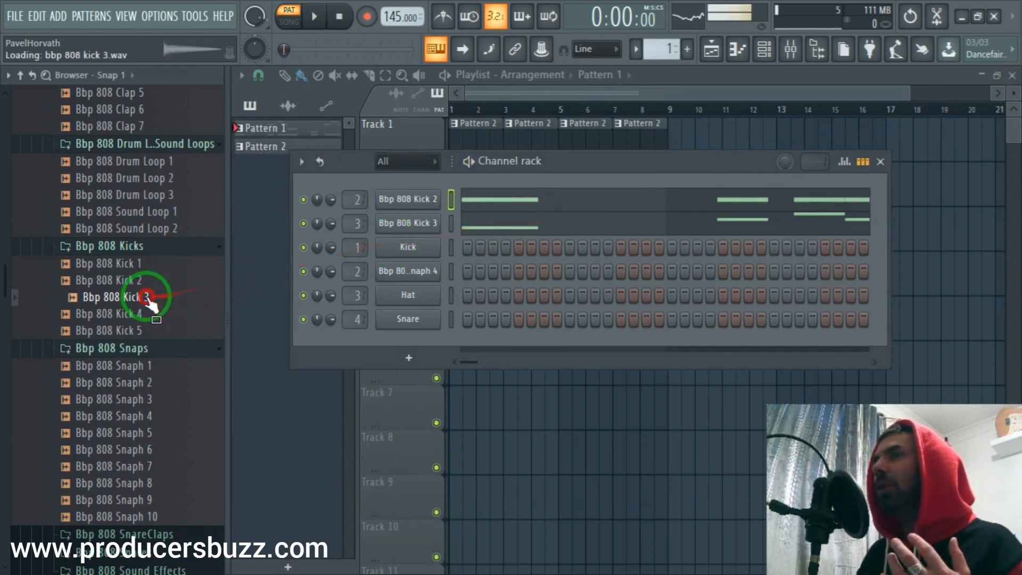
{"action": "left_click", "coordinate": [111, 313]}
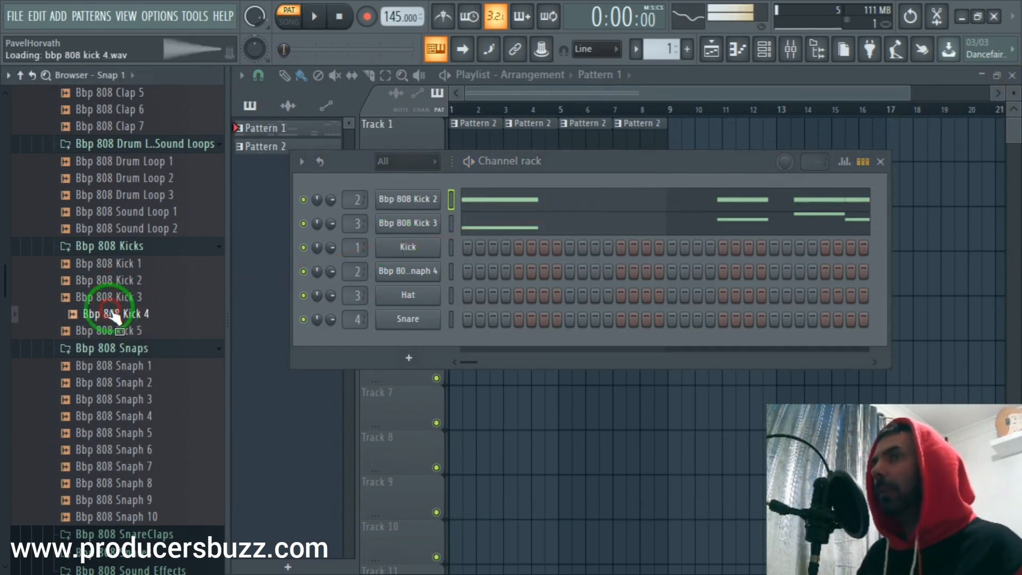
{"action": "left_click_drag", "start_coordinate": [122, 314], "coordinate": [400, 225]}
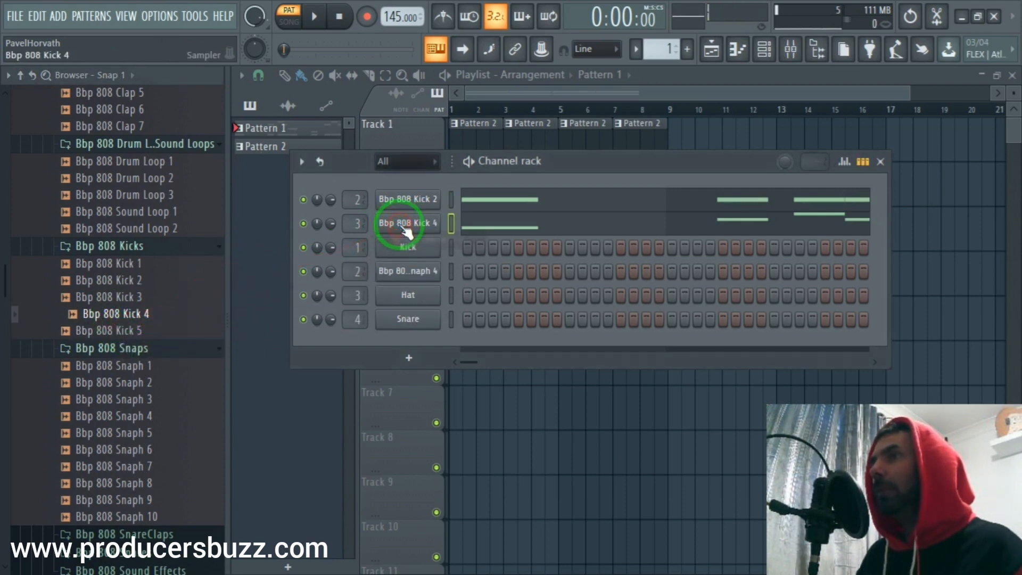
{"action": "left_click", "coordinate": [545, 181]}
{"action": "key", "text": "space"}
- Reset the Bbp 808 Kick 4 root note and set its time stretching to Stretch mode with time (none)
{"action": "left_click", "coordinate": [419, 224]}
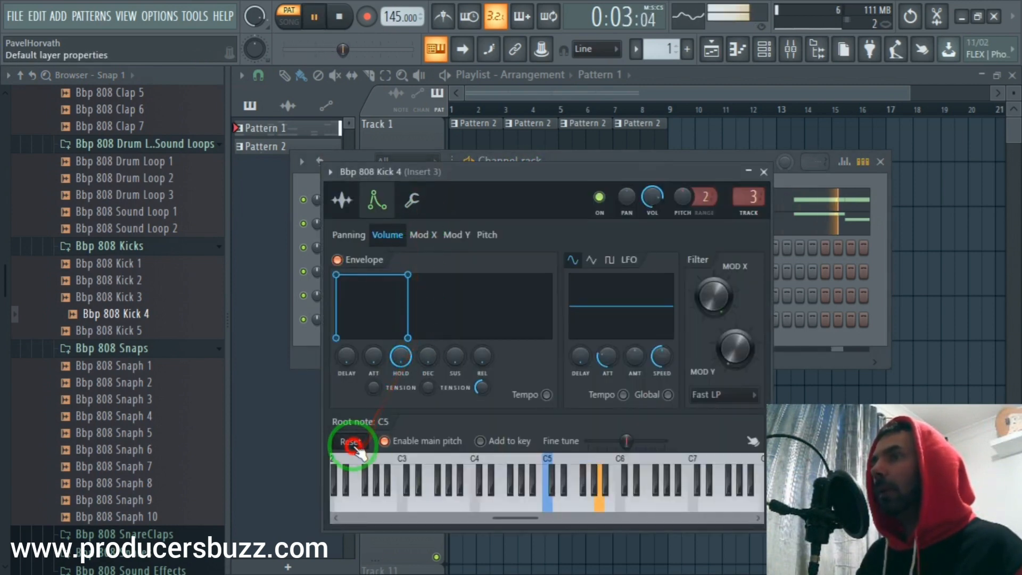
{"action": "key", "text": "space"}
{"action": "left_click", "coordinate": [349, 209]}
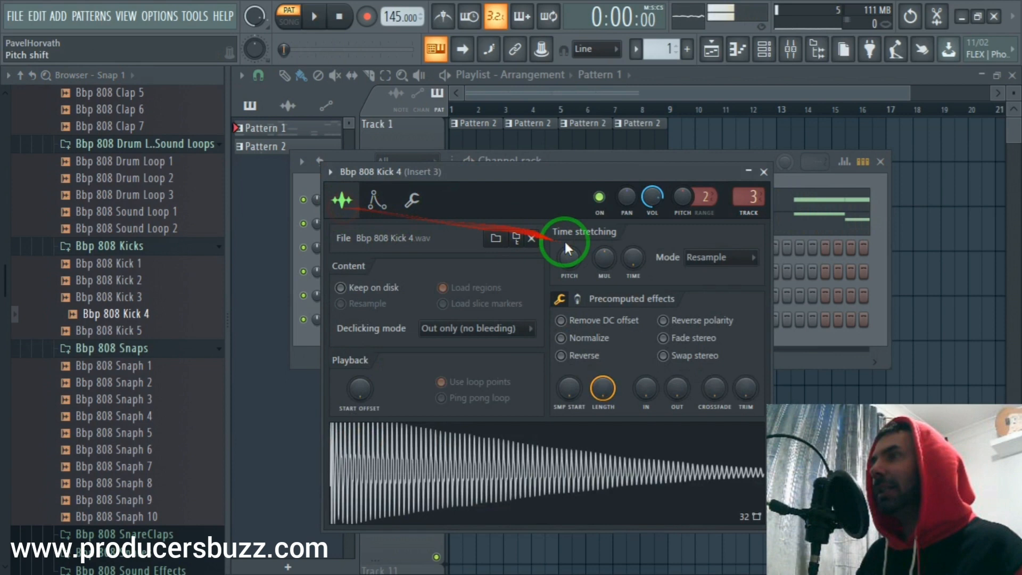
{"action": "right_click", "coordinate": [633, 261]}
{"action": "left_click", "coordinate": [669, 267]}
{"action": "left_click", "coordinate": [726, 253]}
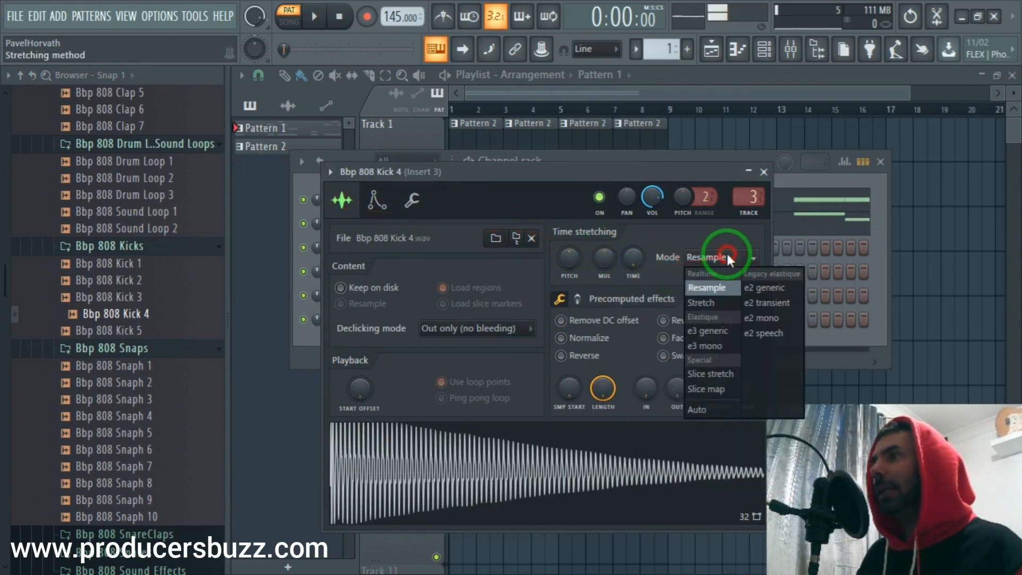
{"action": "left_click", "coordinate": [703, 302]}
- Play the pattern, reapply (none) as the Bbp 808 Kick 4 stretch time and close the channel settings
{"action": "key", "text": "space"}
{"action": "right_click", "coordinate": [634, 259]}
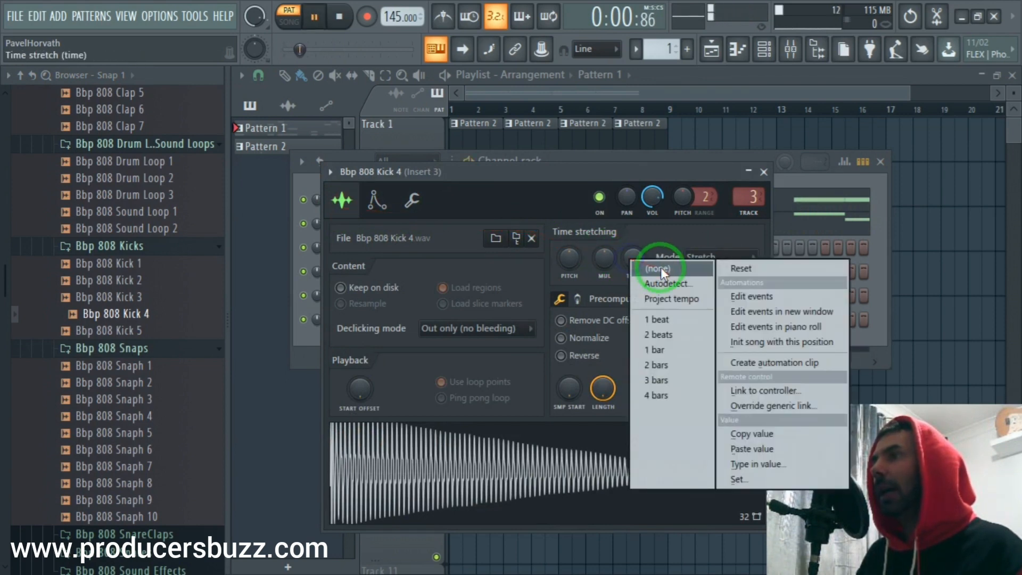
{"action": "left_click", "coordinate": [660, 268]}
{"action": "left_click", "coordinate": [418, 207]}
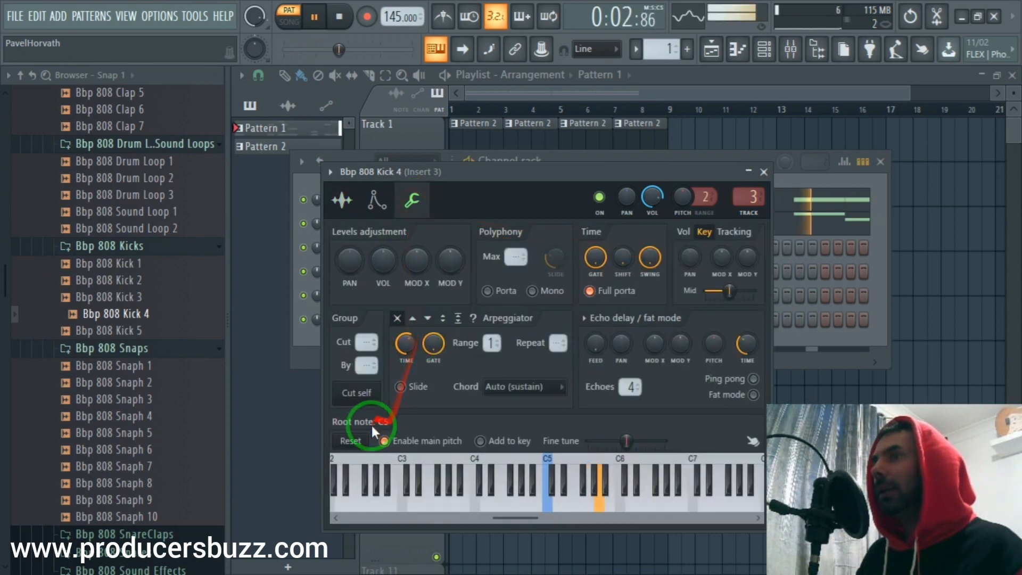
{"action": "left_click", "coordinate": [763, 173]}
- Transpose all Bbp 808 Kick 4 notes down one octave in the piano roll and play the pattern
{"action": "right_click", "coordinate": [436, 222]}
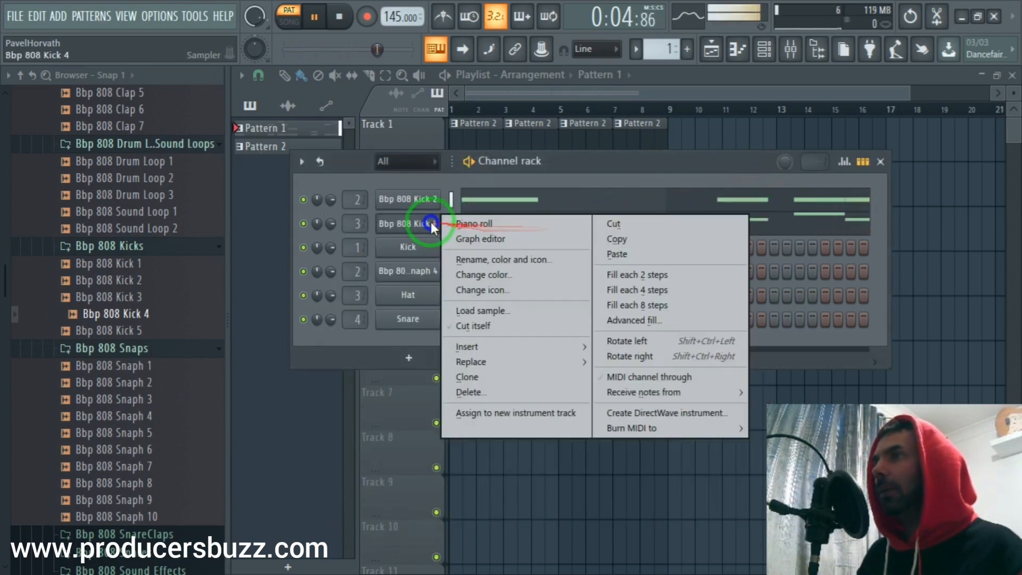
{"action": "left_click", "coordinate": [472, 221]}
{"action": "key", "text": "space"}
{"action": "key", "text": "ctrl+a"}
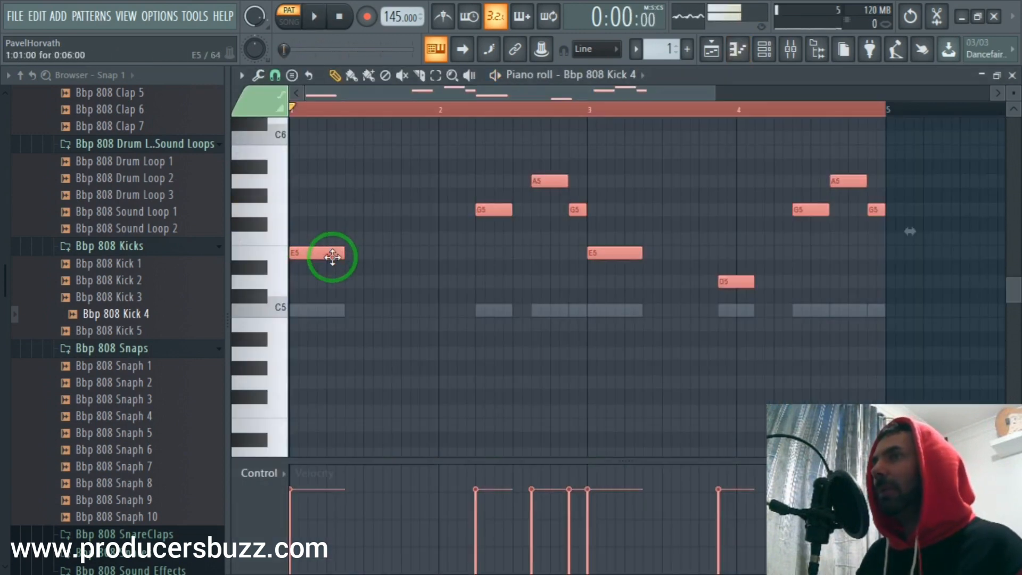
{"action": "key", "text": "ctrl+Down"}
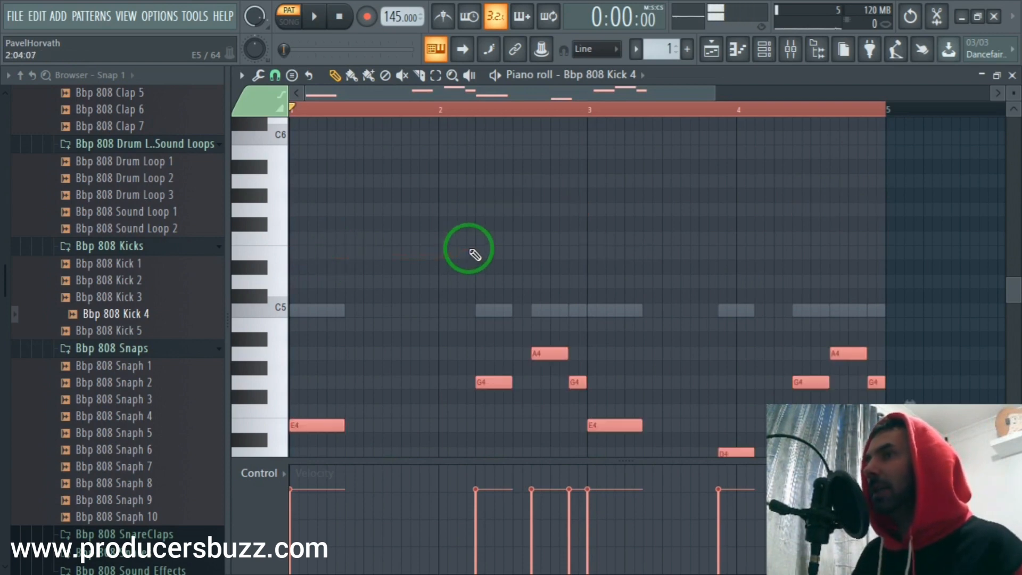
{"action": "key", "text": "space"}
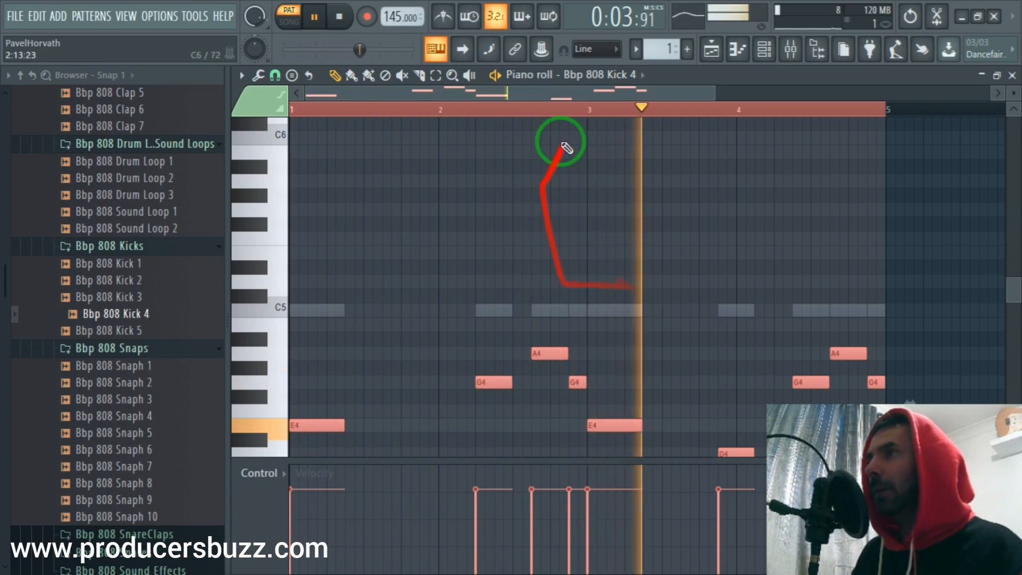
- Raise the velocity of all Bbp 808 Kick 4 notes to about 99%, play the pattern and close the piano roll
{"action": "mouse_move", "coordinate": [715, 94]}
{"action": "left_mouse_down"}
{"action": "mouse_move", "coordinate": [737, 94]}
{"action": "mouse_move", "coordinate": [716, 97]}
{"action": "left_mouse_up"}
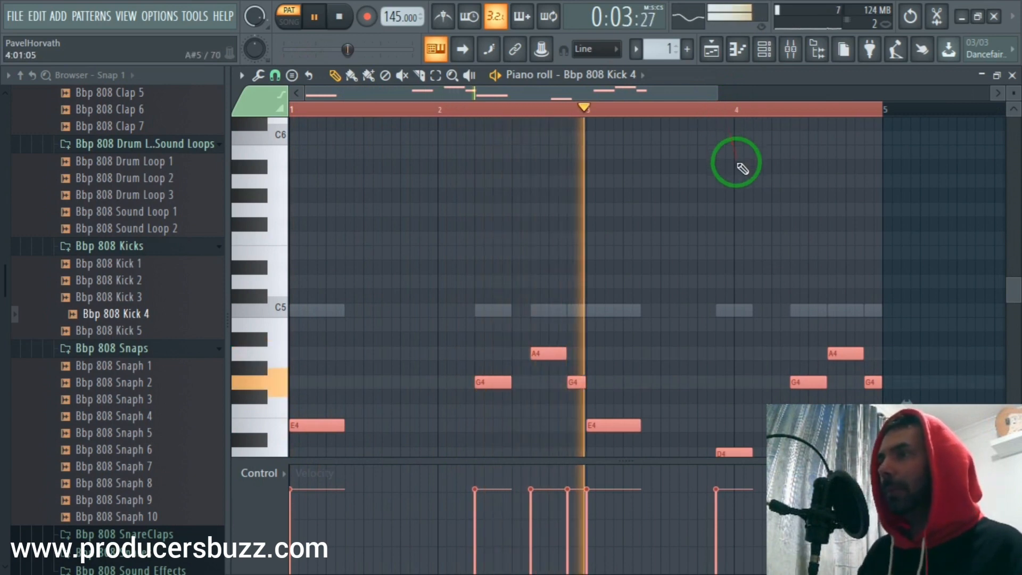
{"action": "scroll", "coordinate": [742, 169], "scroll_direction": "down", "scroll_amount": 3}
{"action": "key", "text": "space"}
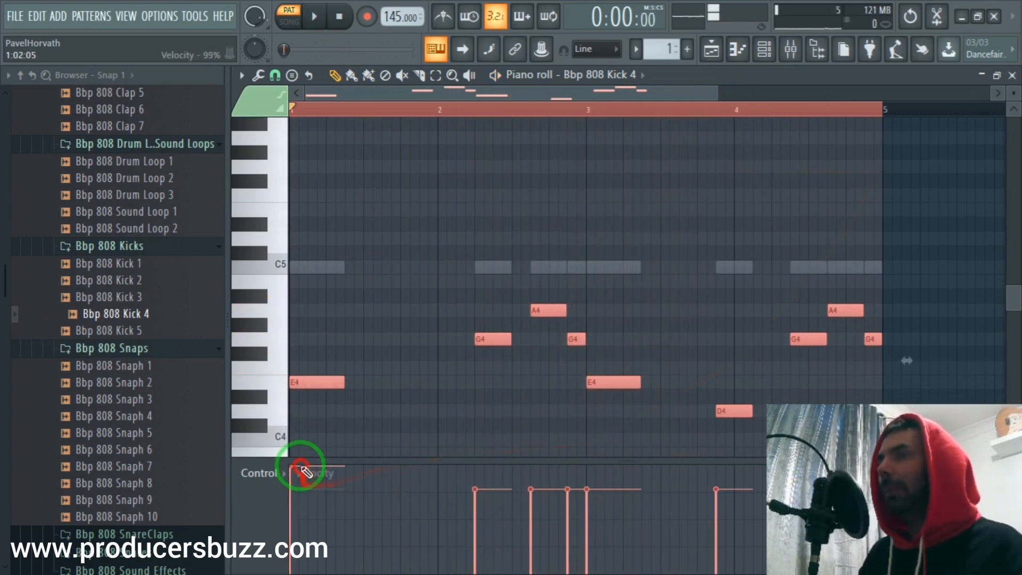
{"action": "left_click_drag", "start_coordinate": [304, 471], "coordinate": [713, 432]}
{"action": "left_click_drag", "start_coordinate": [717, 86], "coordinate": [843, 88]}
{"action": "key", "text": "space"}
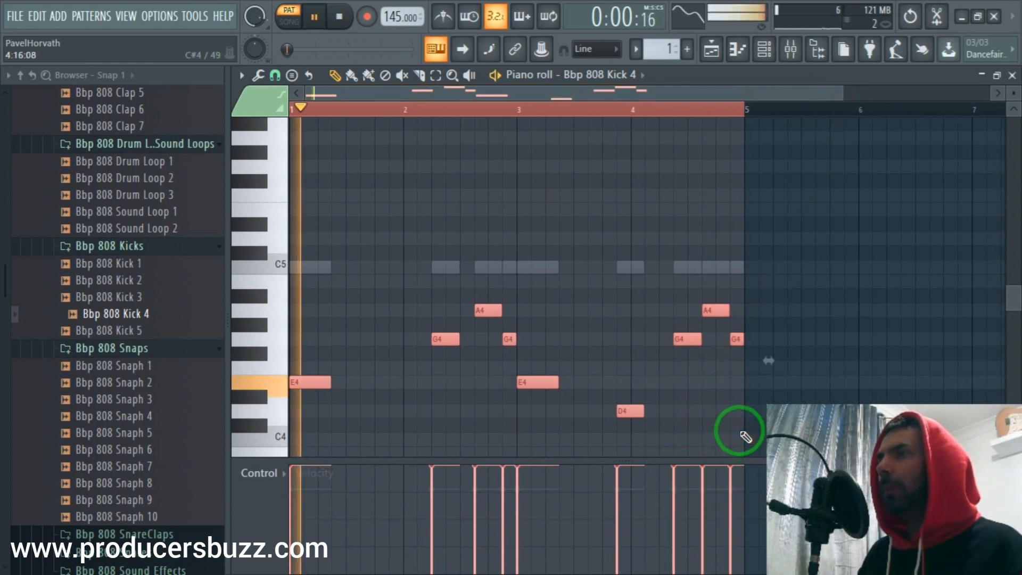
{"action": "left_click", "coordinate": [1011, 75]}
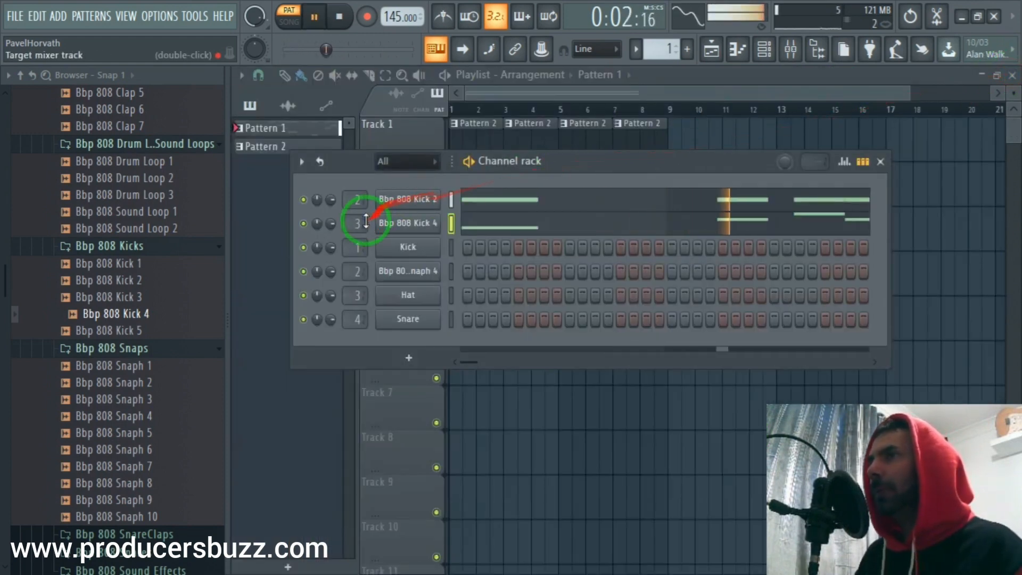
- Load Fruity soft clipper into slot 2 of mixer Insert 3, lower that insert's volume slightly, and stop playback
{"action": "double_click", "coordinate": [355, 223]}
{"action": "left_click", "coordinate": [900, 149]}
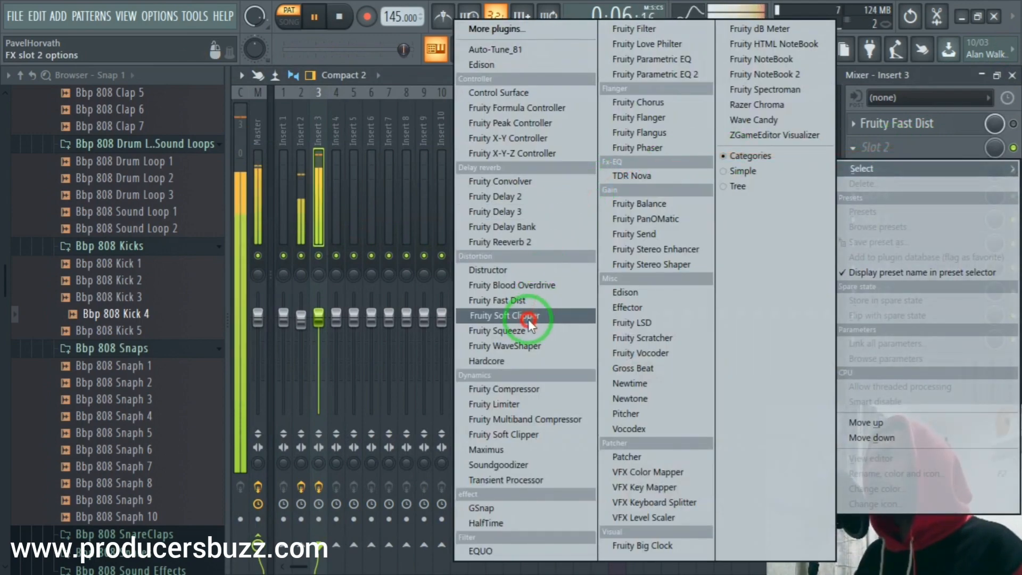
{"action": "left_click", "coordinate": [529, 320]}
{"action": "left_click", "coordinate": [469, 170]}
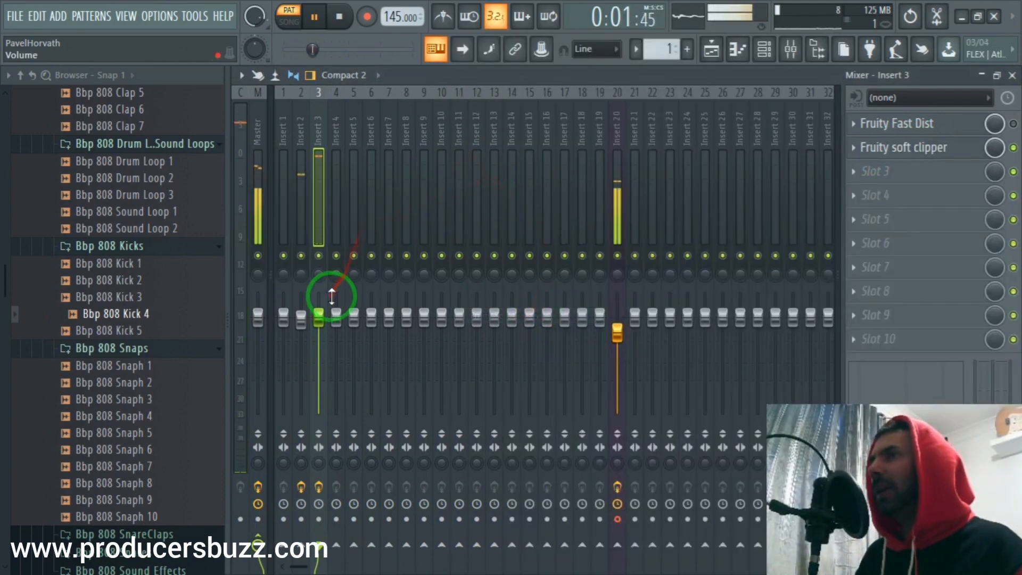
{"action": "left_click_drag", "start_coordinate": [320, 316], "coordinate": [325, 336]}
{"action": "key", "text": "space"}
{"action": "left_click", "coordinate": [1011, 75]}
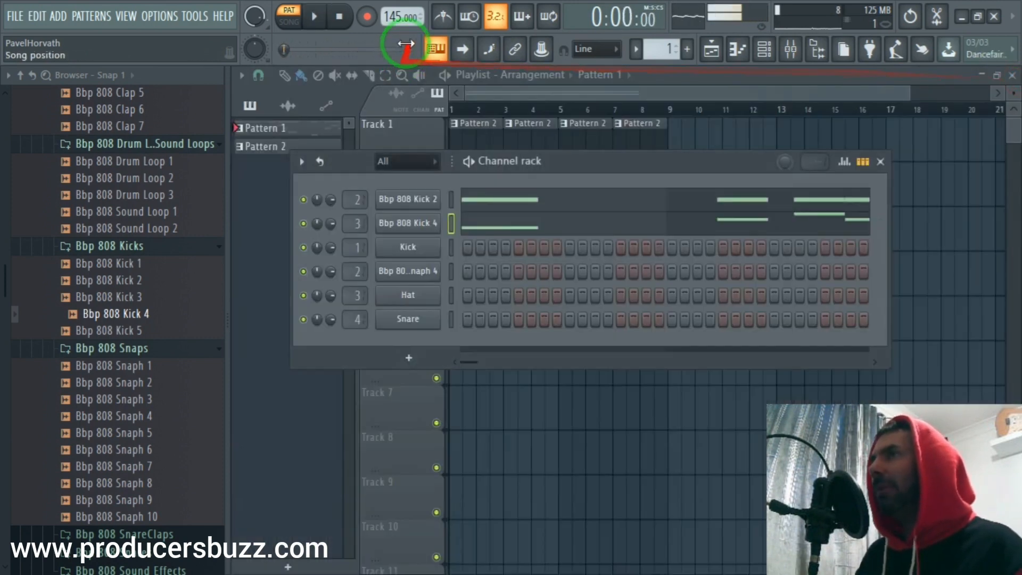
- Switch playback to song mode, listen to the arrangement in the playlist and stop it
{"action": "left_click", "coordinate": [298, 24]}
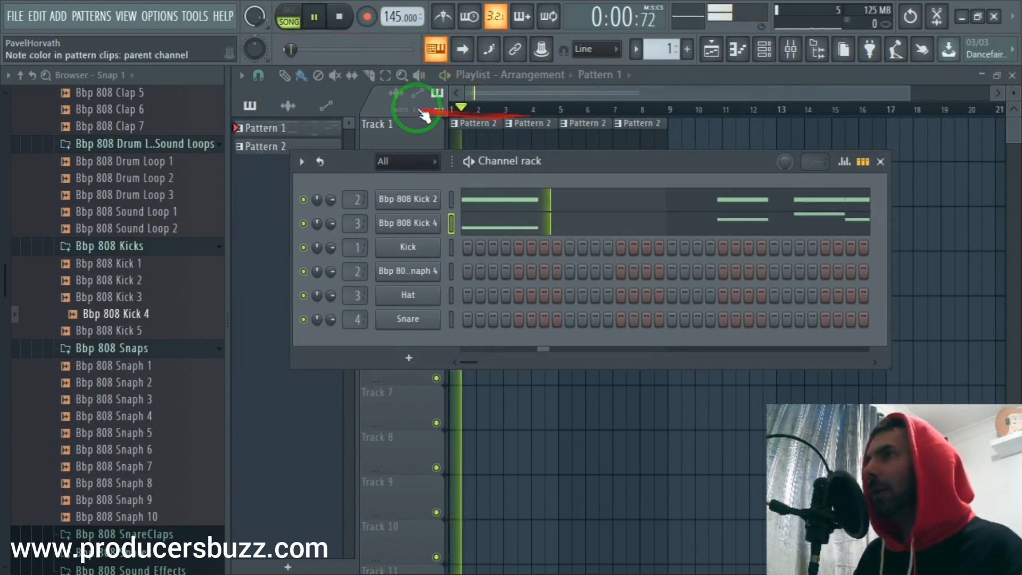
{"action": "left_click", "coordinate": [515, 94]}
{"action": "key", "text": "space"}
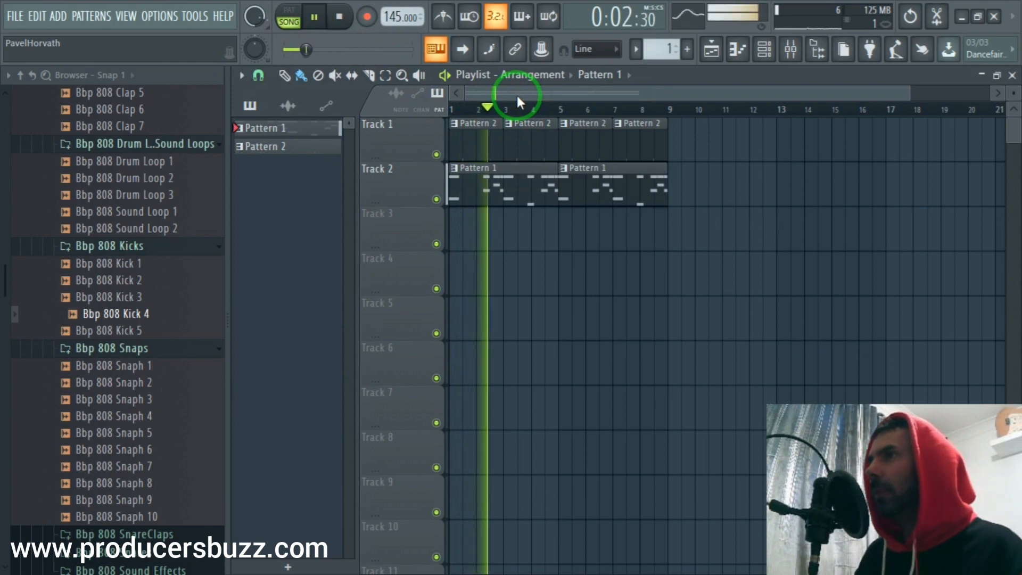
{"action": "left_click", "coordinate": [765, 50]}
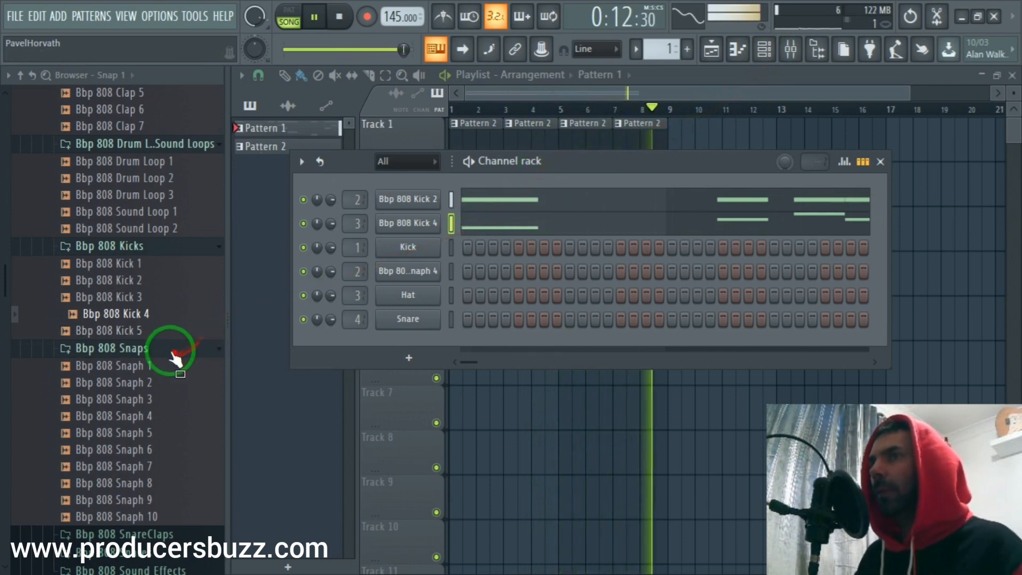
{"action": "key", "text": "space"}
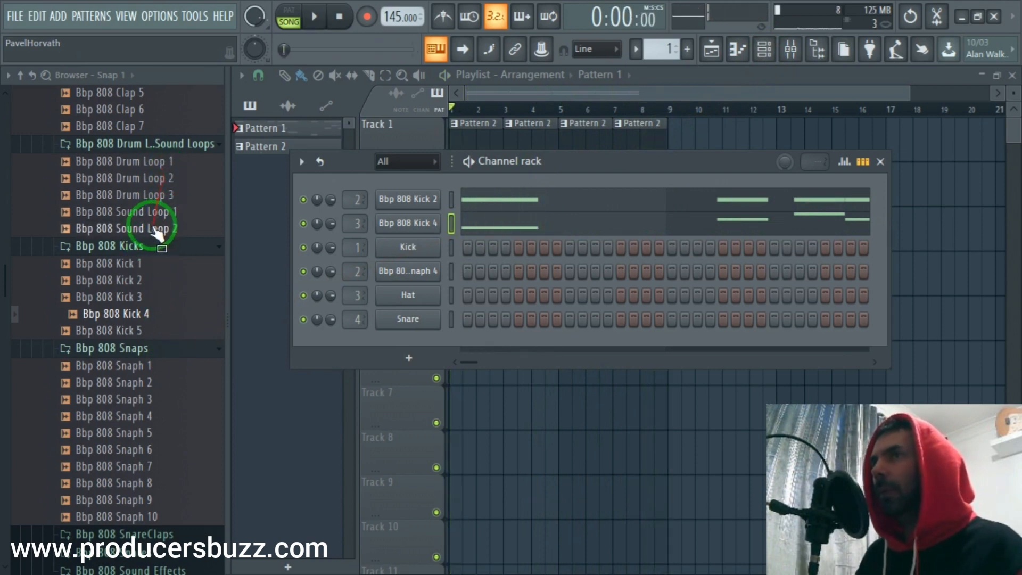
- Preview Bbp 808 Sound Loop 2 and 1, and place Bbp 808 Sound Loop 1 at the start of Track 3
{"action": "left_click", "coordinate": [151, 228]}
{"action": "left_click", "coordinate": [157, 212]}
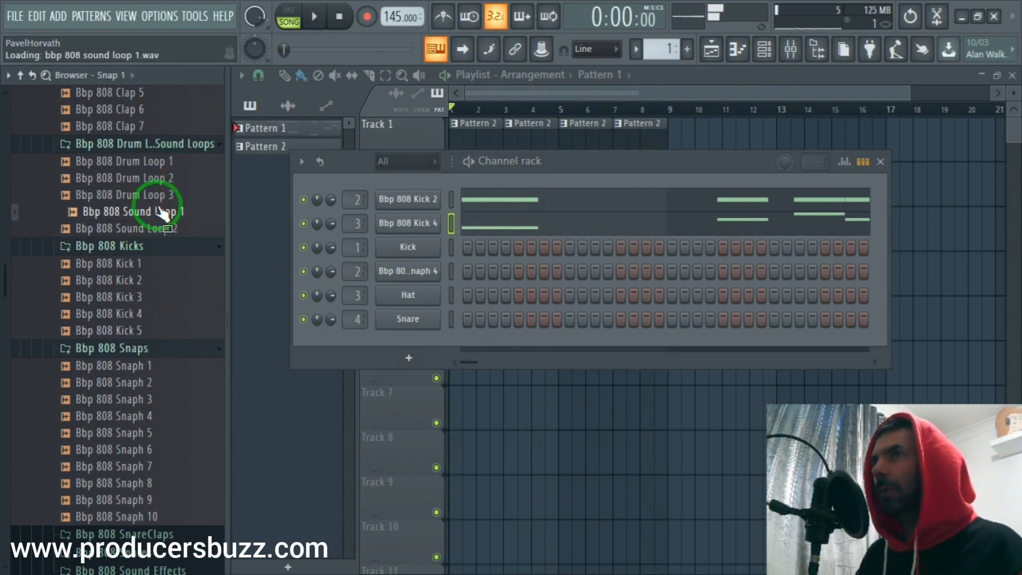
{"action": "left_click_drag", "start_coordinate": [158, 213], "coordinate": [597, 234]}
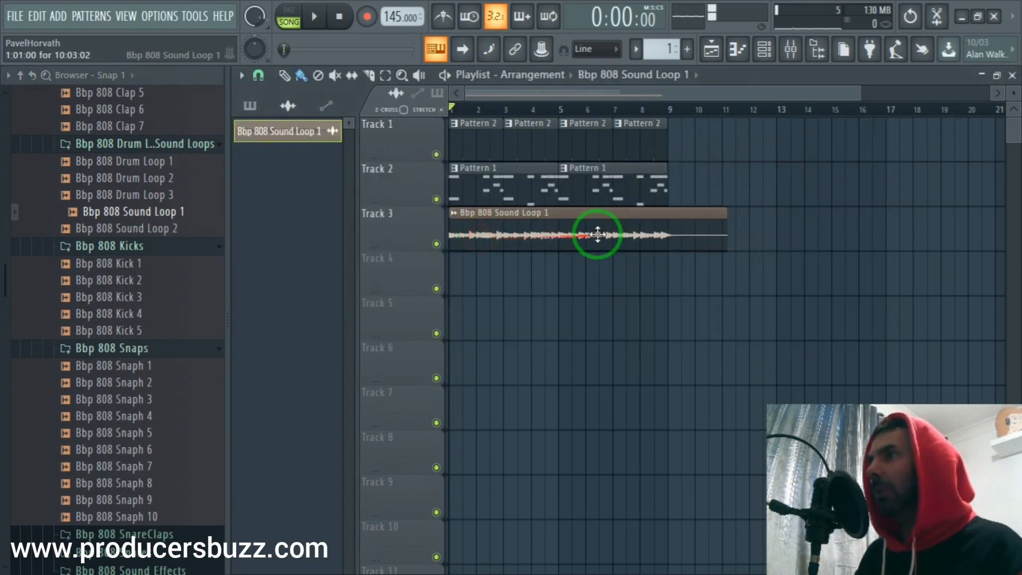
- Slice the Bbp 808 Sound Loop 1 clip at bar 9 and delete the leftover tail
{"action": "left_click", "coordinate": [369, 75]}
{"action": "left_click_drag", "start_coordinate": [670, 255], "coordinate": [669, 215]}
{"action": "left_click", "coordinate": [285, 75]}
{"action": "right_click", "coordinate": [687, 223]}
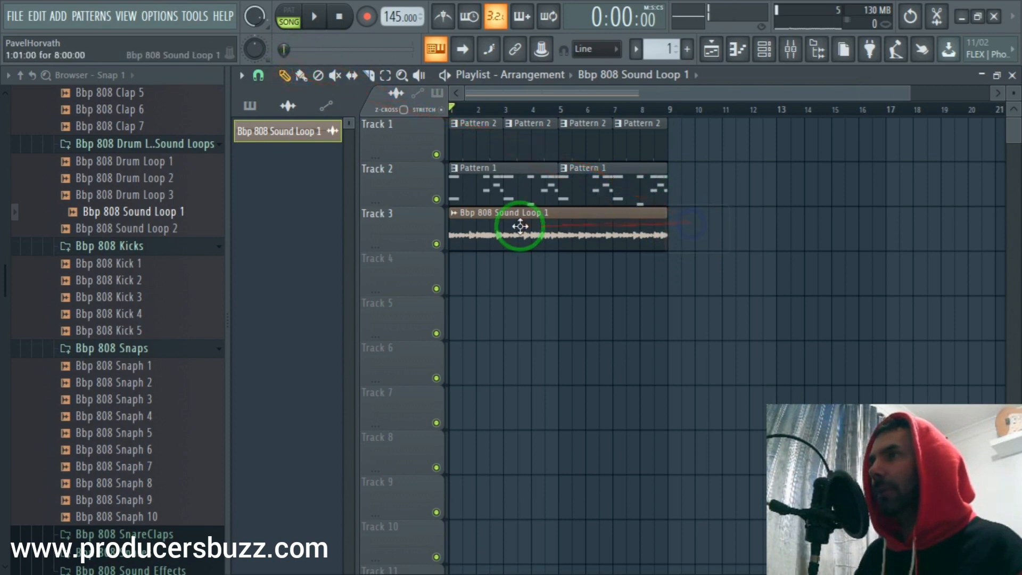
- Set the Bbp 808 Sound Loop 1 channel volume to about 57% while the song plays, and stop playback
{"action": "left_click", "coordinate": [315, 18]}
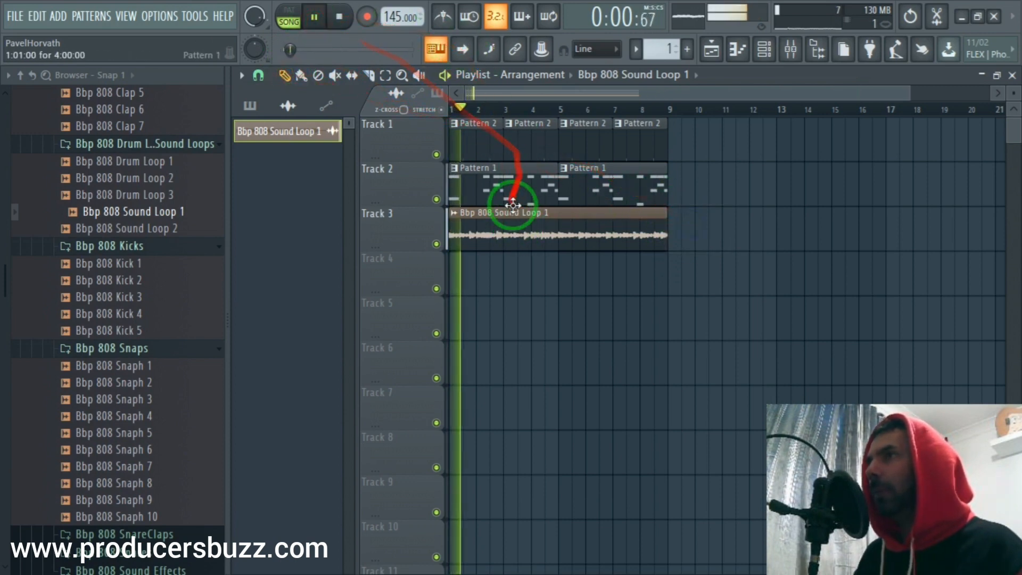
{"action": "double_click", "coordinate": [501, 228]}
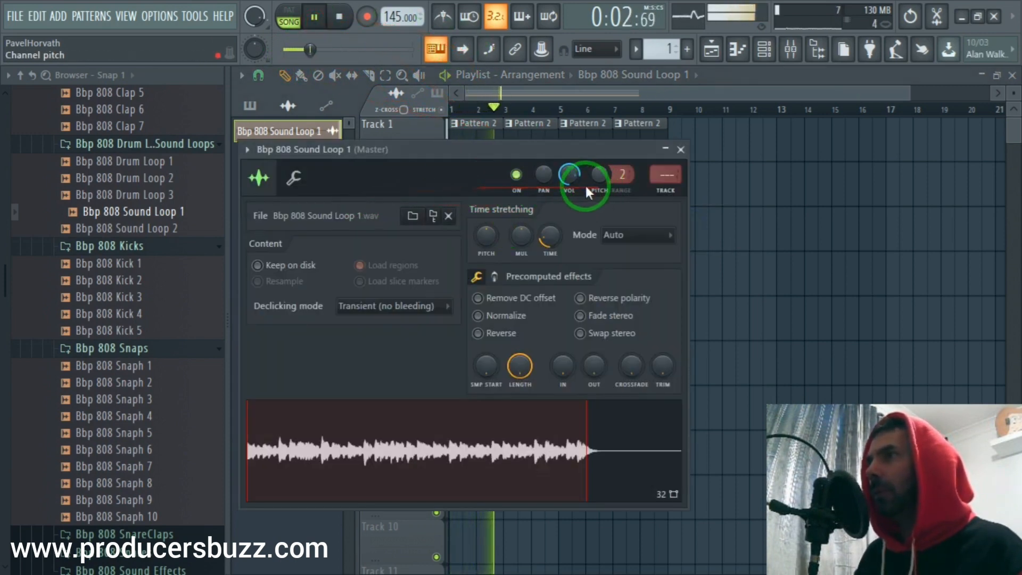
{"action": "left_click_drag", "start_coordinate": [568, 206], "coordinate": [565, 220]}
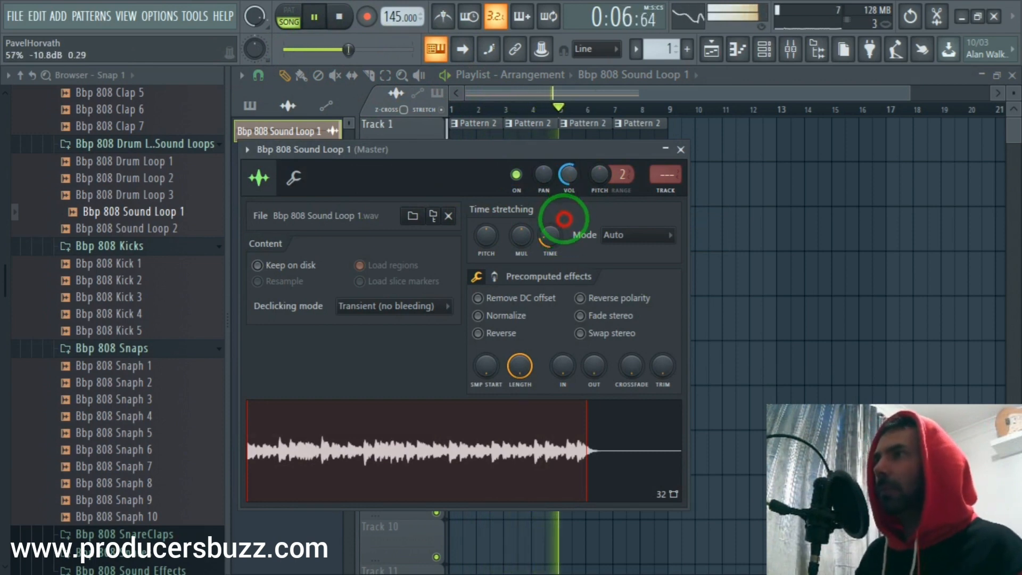
{"action": "left_click", "coordinate": [681, 149]}
{"action": "left_click_drag", "start_coordinate": [912, 91], "coordinate": [750, 96]}
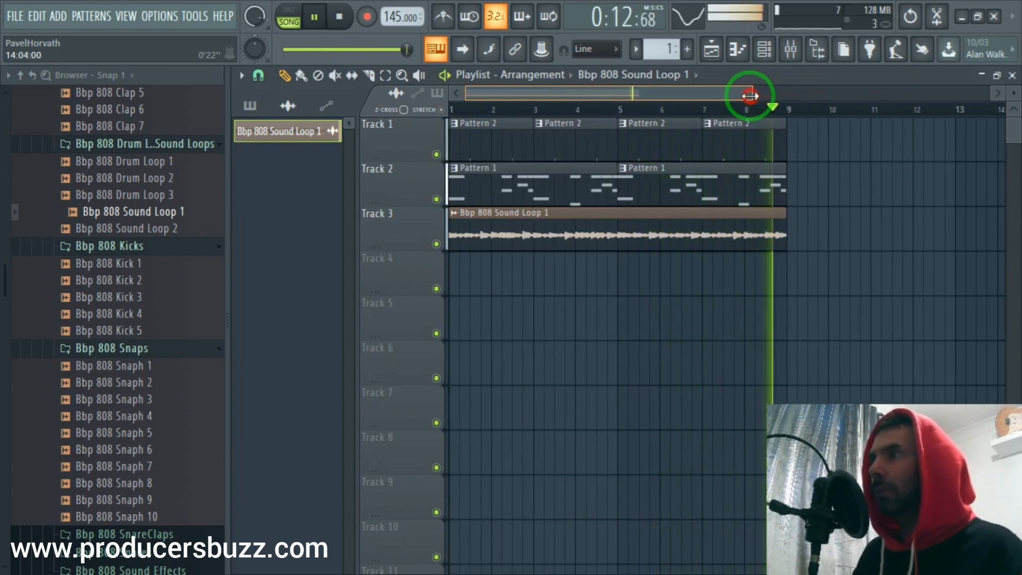
{"action": "key", "text": "space"}
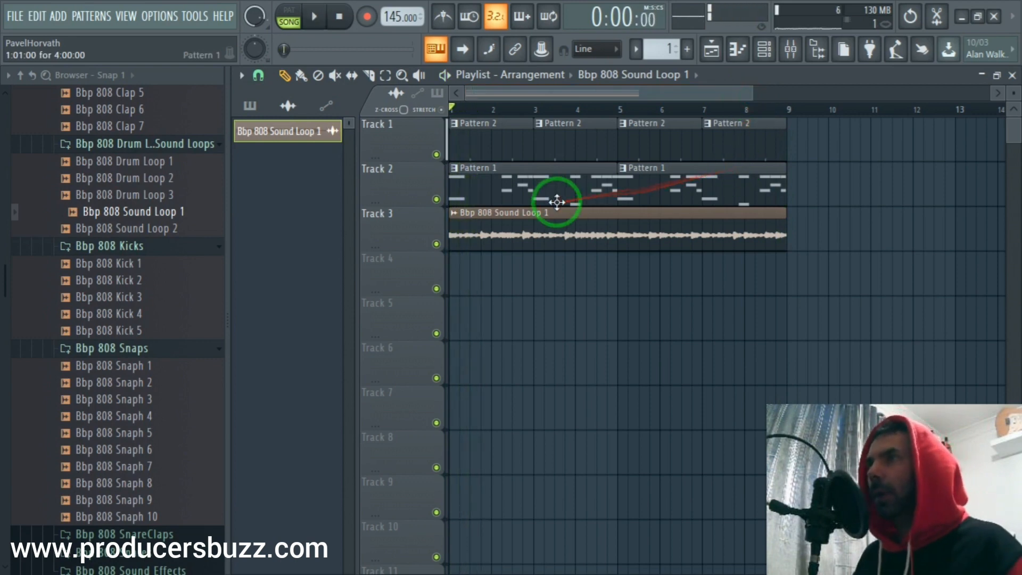
- Review the time stretching settings of Bbp 808 Sound Loop 1 and close its channel settings
{"action": "left_click_drag", "start_coordinate": [545, 243], "coordinate": [545, 265]}
{"action": "double_click", "coordinate": [529, 231]}
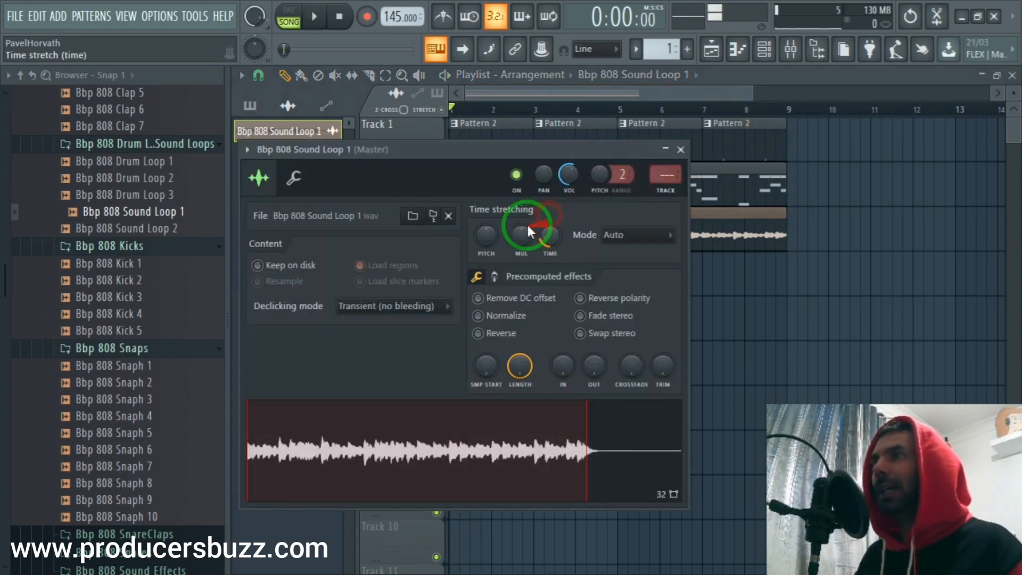
{"action": "left_click", "coordinate": [681, 150]}
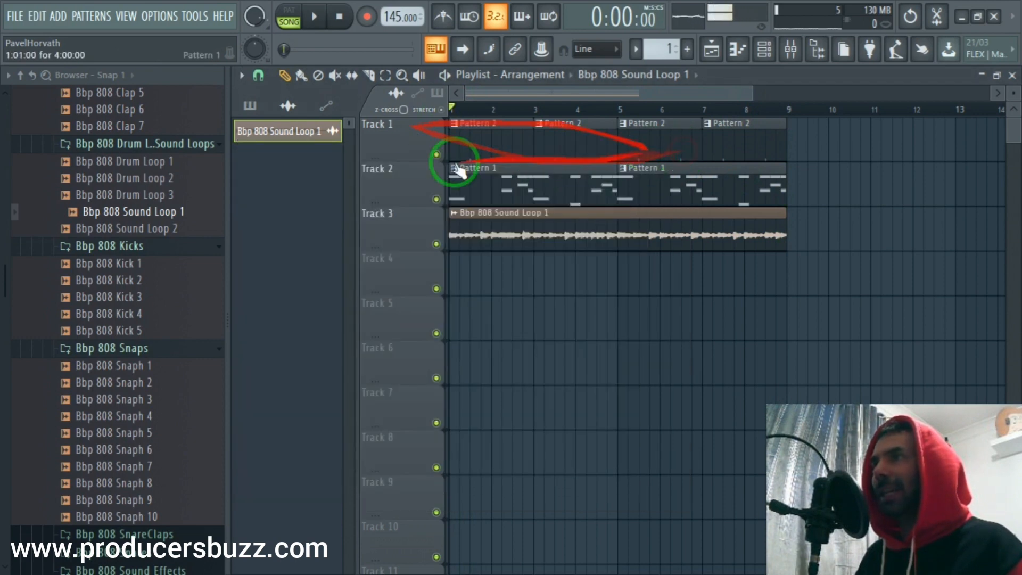
- Select Pattern 2, preview Bbp 808 Clap 4 and 5, and add Bbp 808 Clap 5 as a new channel
{"action": "scroll", "coordinate": [137, 271], "scroll_direction": "up", "scroll_amount": 5}
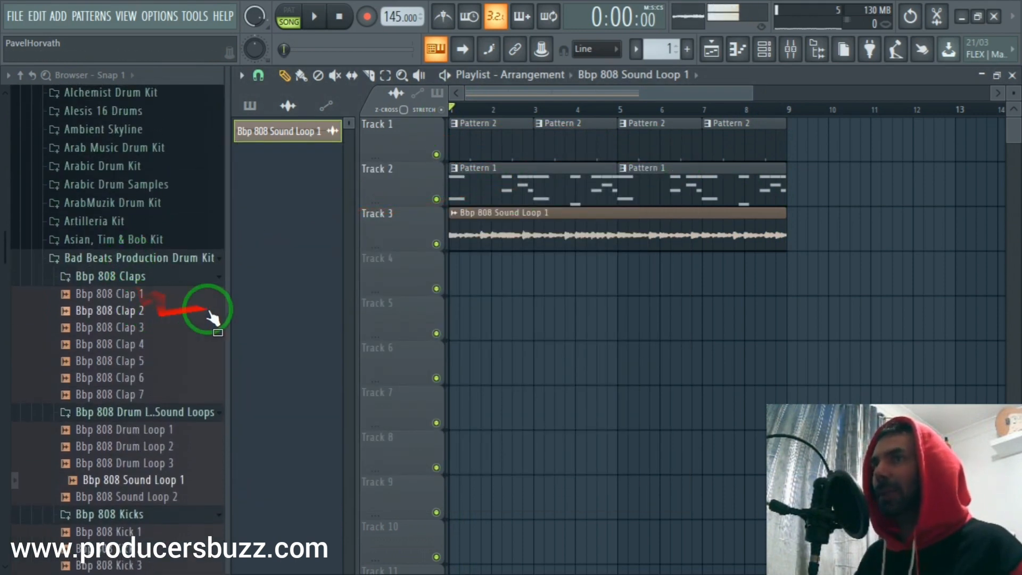
{"action": "left_click", "coordinate": [582, 144]}
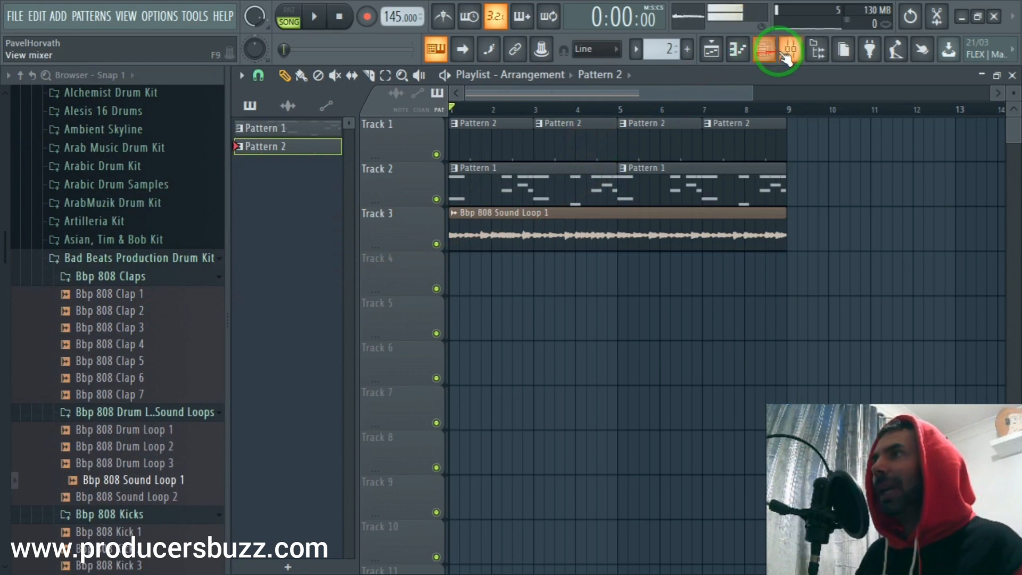
{"action": "left_click", "coordinate": [775, 52]}
{"action": "left_click", "coordinate": [149, 344]}
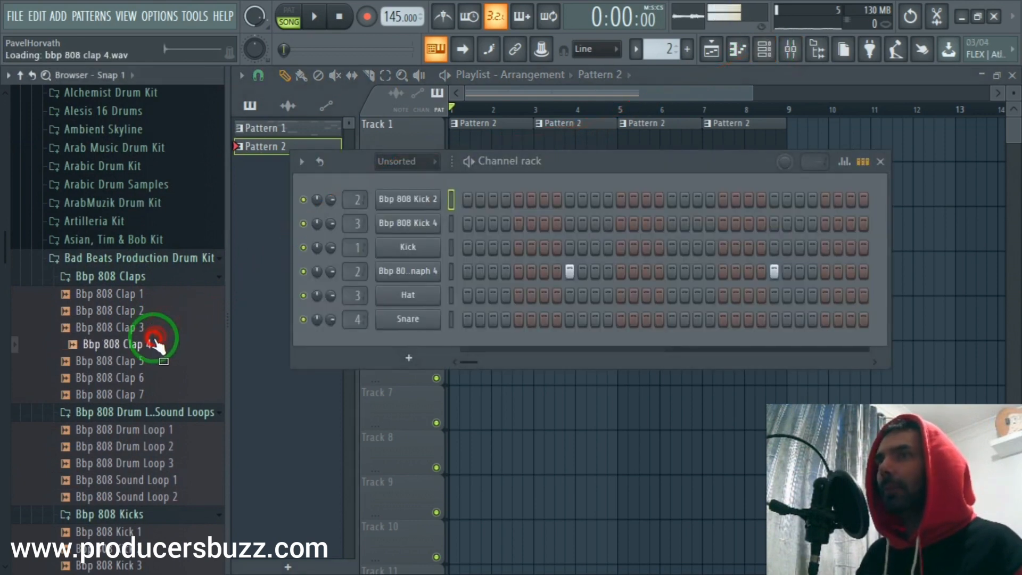
{"action": "left_click", "coordinate": [144, 362]}
{"action": "left_click_drag", "start_coordinate": [317, 362], "coordinate": [410, 341]}
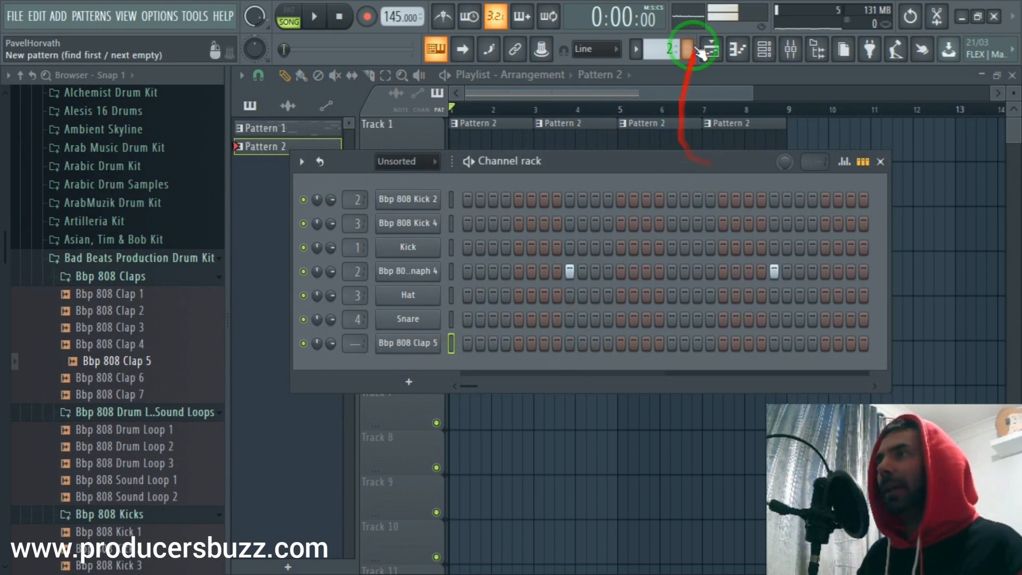
- Create Pattern 3 with Bbp 808 Clap 5 hits on steps 9 and 25, and hide the channel rack
{"action": "left_click_drag", "start_coordinate": [657, 52], "coordinate": [658, 45]}
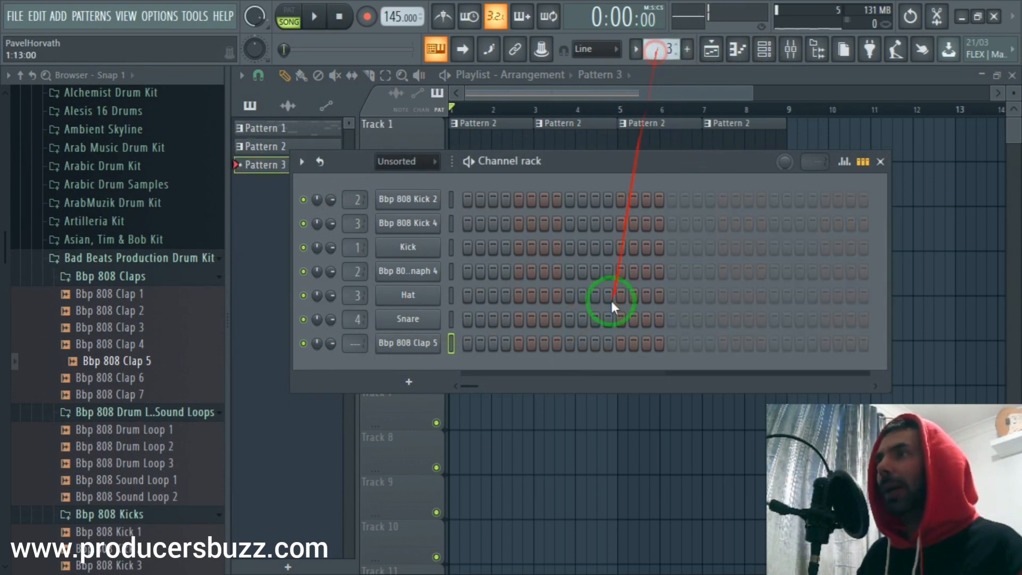
{"action": "left_click", "coordinate": [774, 345]}
{"action": "left_click", "coordinate": [645, 88]}
- Select all playlist clips in bars 1 to 8 on Tracks 1 to 3 and duplicate them at bar 9
{"action": "left_click_drag", "start_coordinate": [753, 95], "coordinate": [914, 93]}
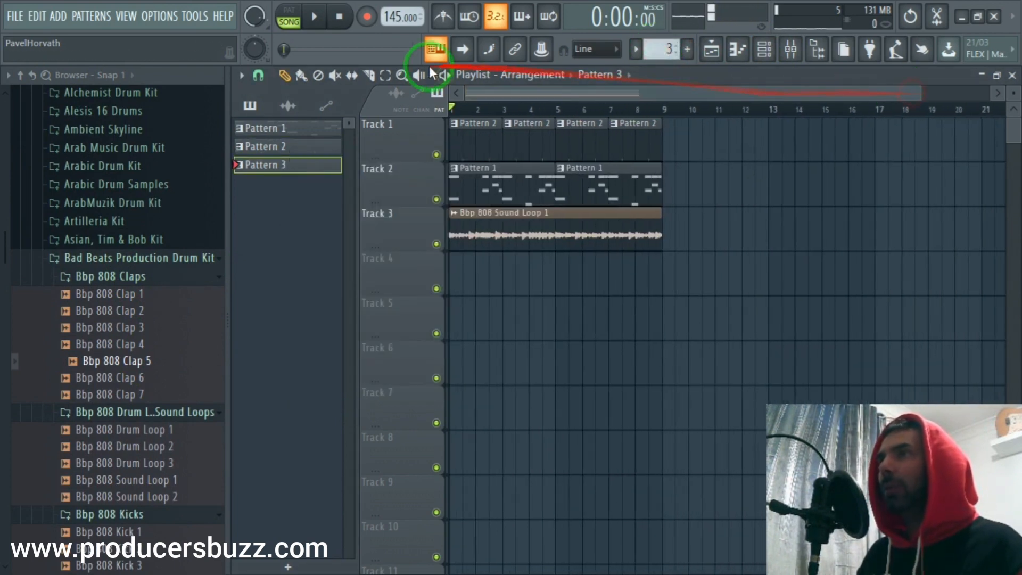
{"action": "left_click_drag", "start_coordinate": [708, 138], "coordinate": [423, 250]}
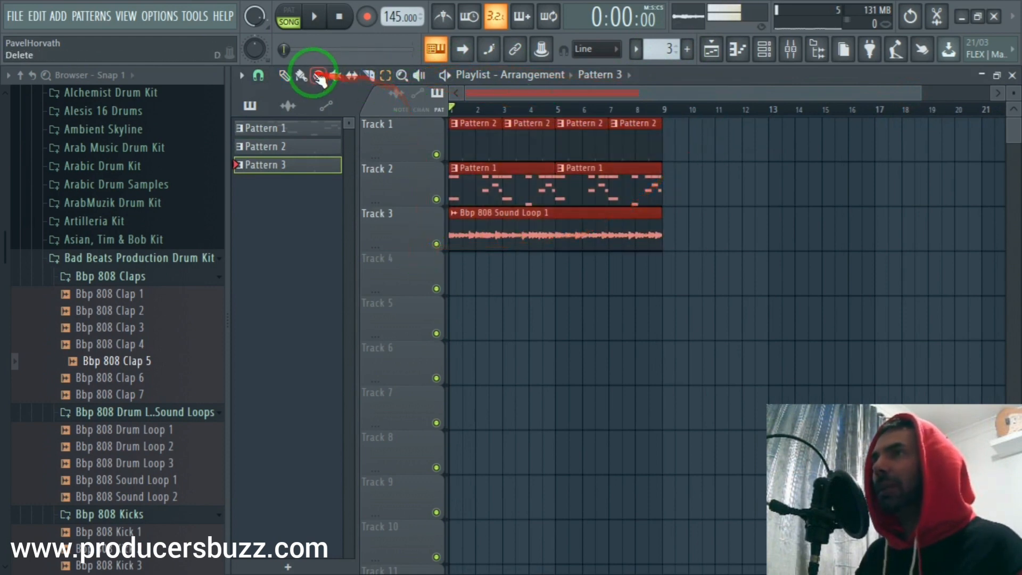
{"action": "left_click_drag", "start_coordinate": [481, 135], "coordinate": [696, 136]}
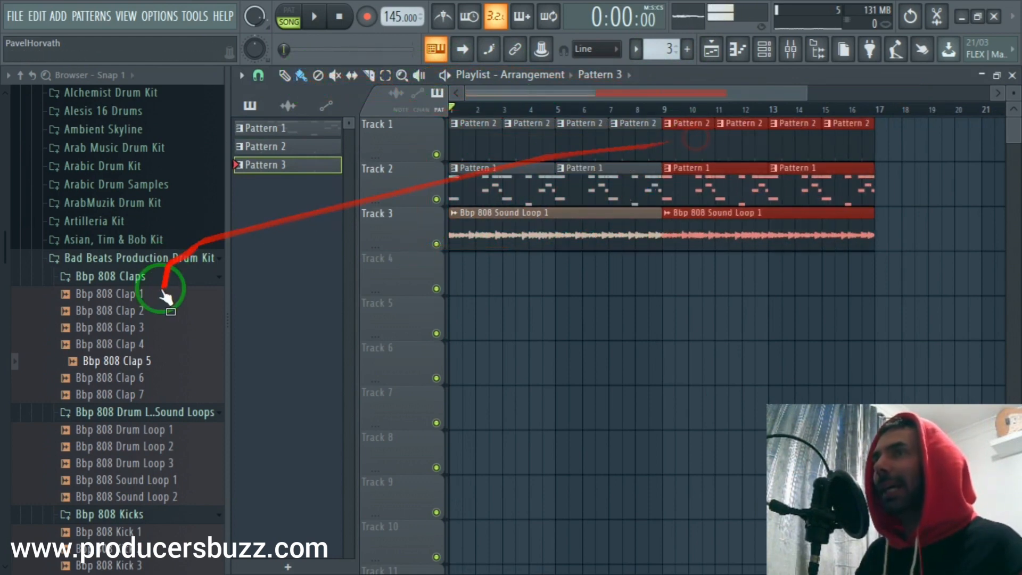
- Audition Bbp 808 Clap 2, 3, 4 and 5, and reload Bbp 808 Clap 5 into the clap channel
{"action": "left_click", "coordinate": [131, 344]}
{"action": "left_click", "coordinate": [126, 327]}
{"action": "left_click", "coordinate": [130, 311]}
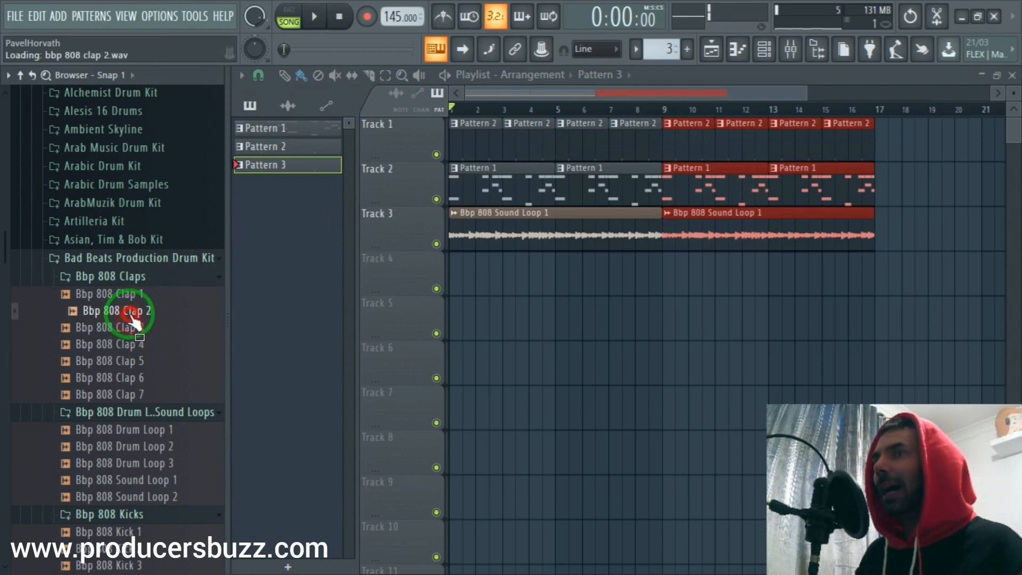
{"action": "left_click", "coordinate": [130, 343]}
{"action": "left_click", "coordinate": [767, 55]}
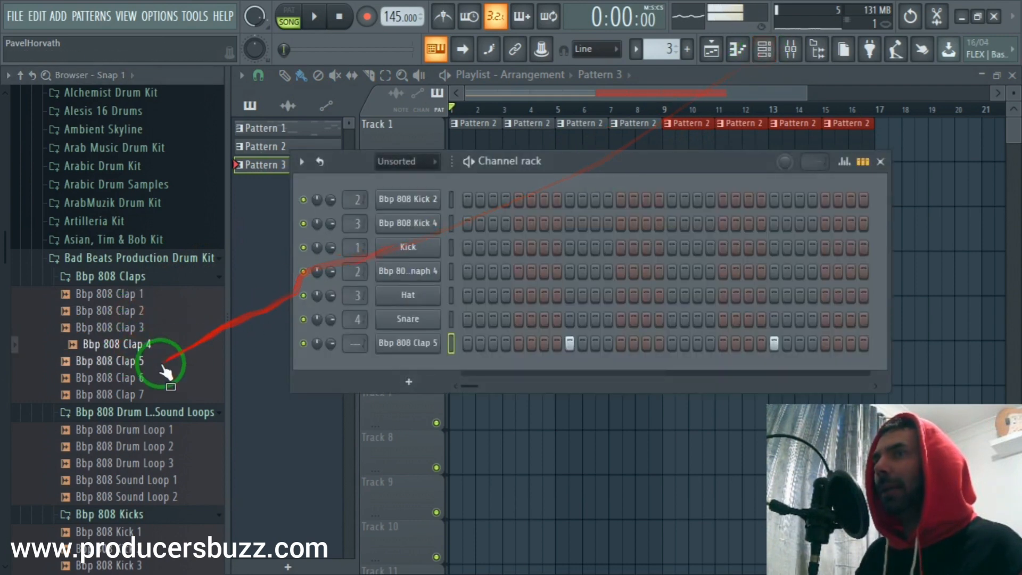
{"action": "left_click", "coordinate": [134, 362]}
{"action": "left_click_drag", "start_coordinate": [427, 357], "coordinate": [417, 345]}
{"action": "left_click", "coordinate": [694, 104]}
- Place four consecutive Pattern 3 clips on Track 4, starting at bar 9 and ending at bar 17
{"action": "left_click_drag", "start_coordinate": [660, 276], "coordinate": [687, 275]}
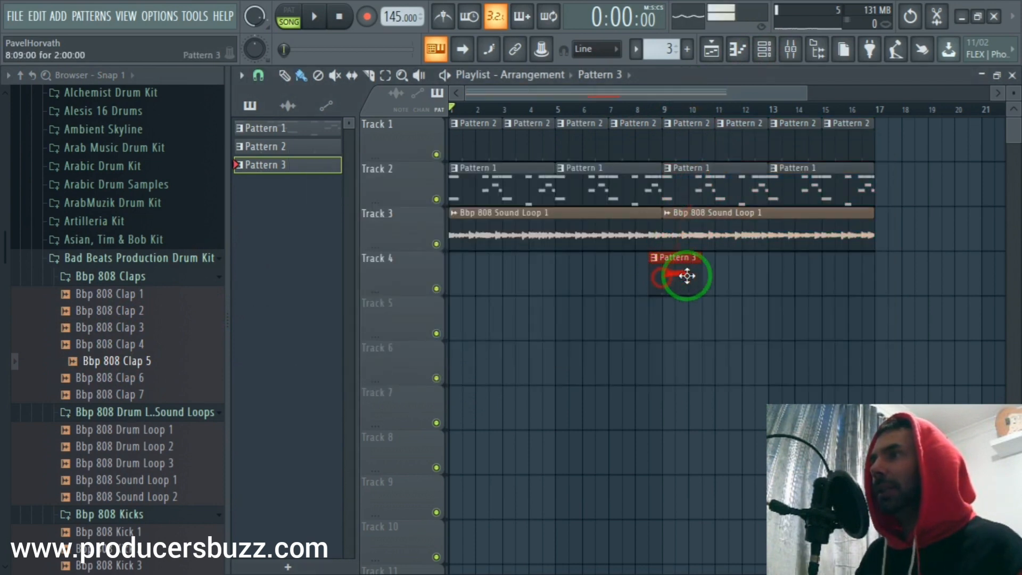
{"action": "left_click", "coordinate": [727, 271]}
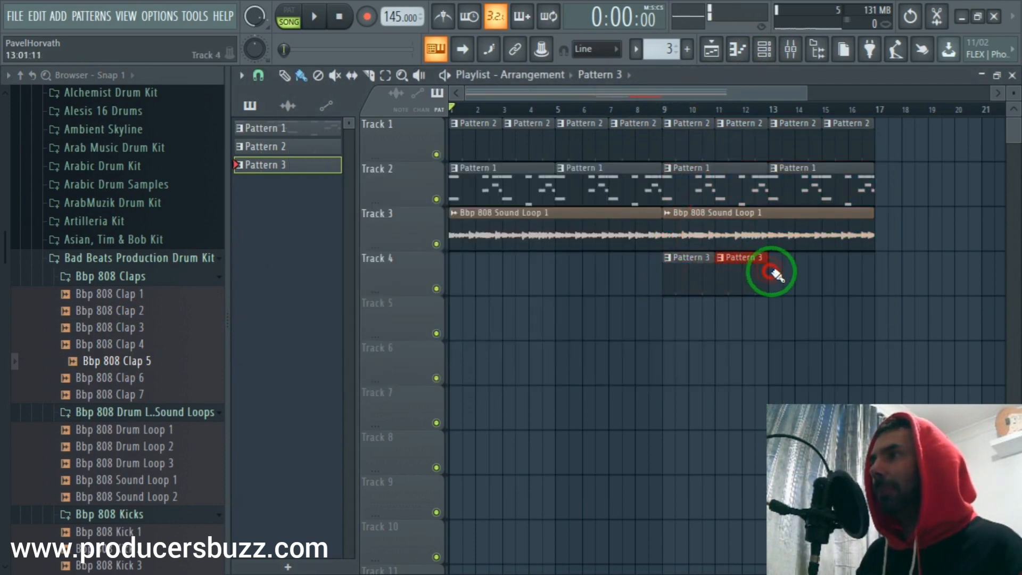
{"action": "left_click", "coordinate": [773, 273]}
{"action": "left_click", "coordinate": [832, 272]}
- Listen to the arrangement from bar 9 with the clap pattern, briefly viewing the Bbp 808 Clap 5 notes in the piano roll
{"action": "left_click", "coordinate": [665, 111]}
{"action": "key", "text": "space"}
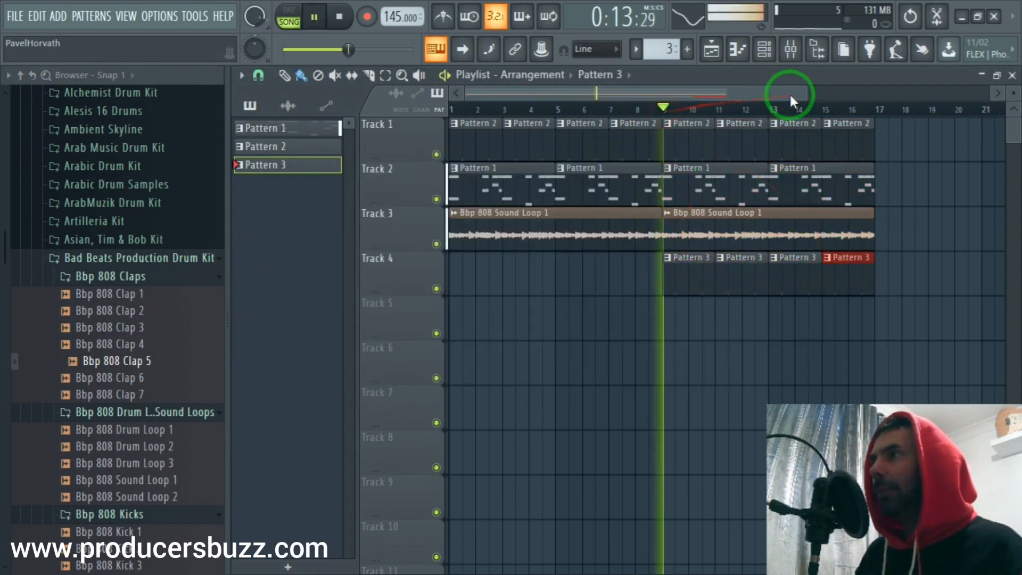
{"action": "left_click_drag", "start_coordinate": [807, 96], "coordinate": [754, 97]}
{"action": "double_click", "coordinate": [750, 265]}
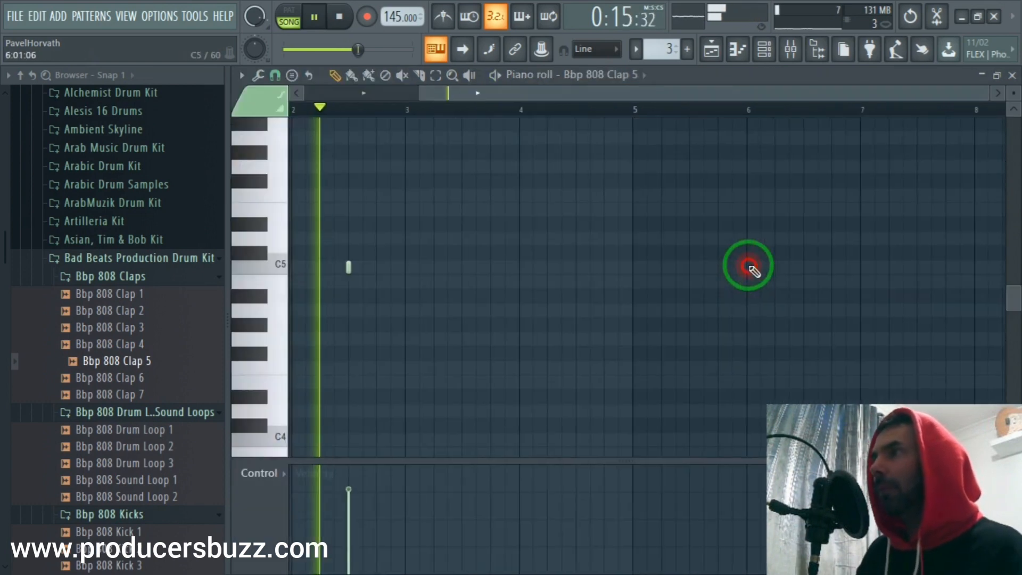
{"action": "left_click", "coordinate": [1012, 75]}
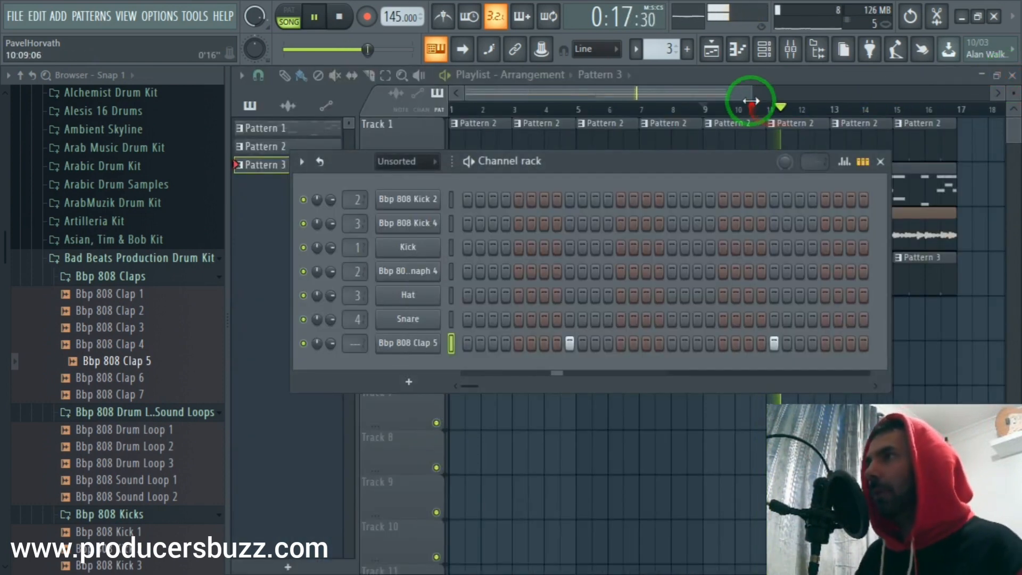
{"action": "key", "text": "F6"}
{"action": "key", "text": "space"}
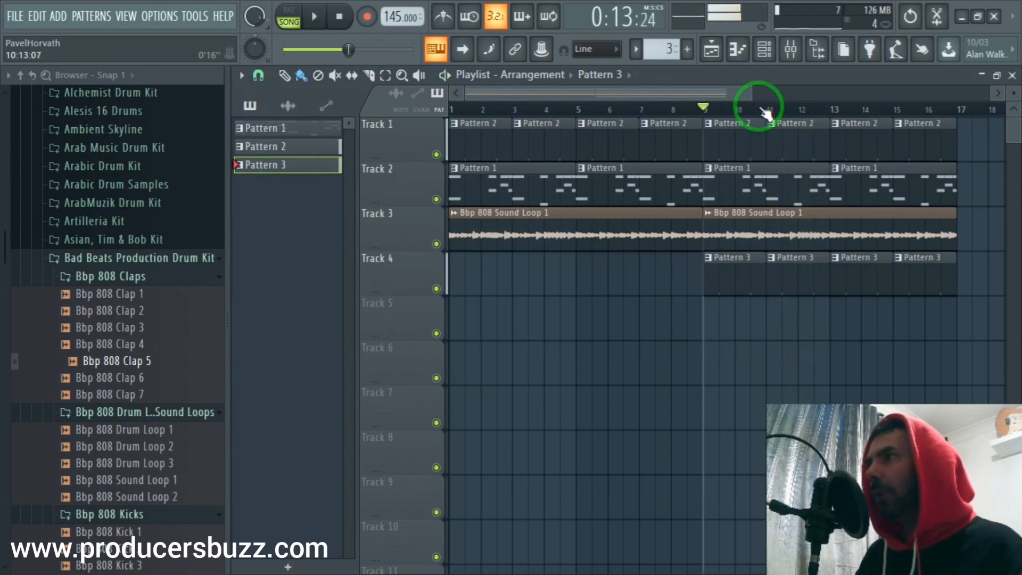
{"action": "left_click_drag", "start_coordinate": [754, 94], "coordinate": [730, 100]}
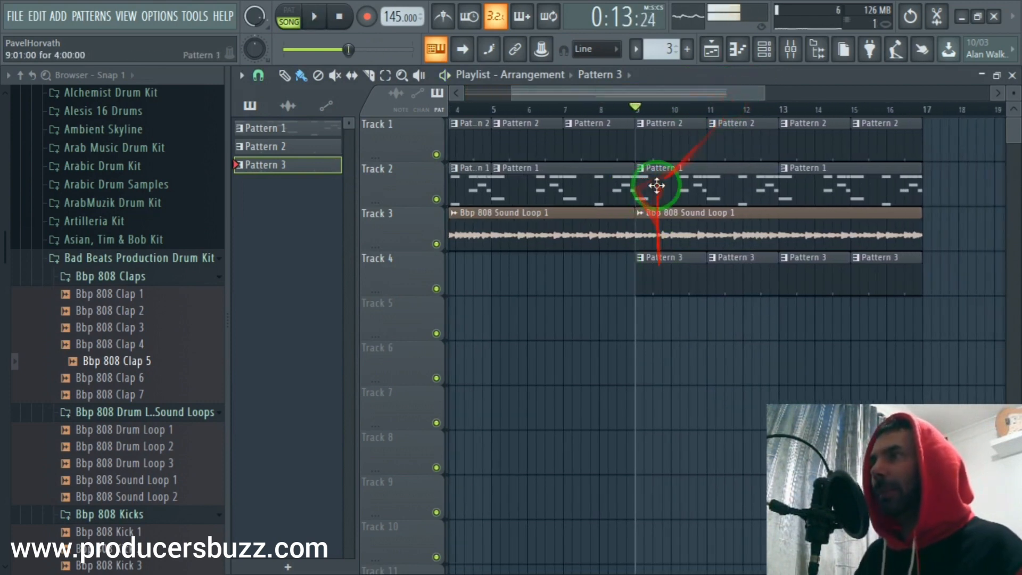
{"action": "key", "text": "space"}
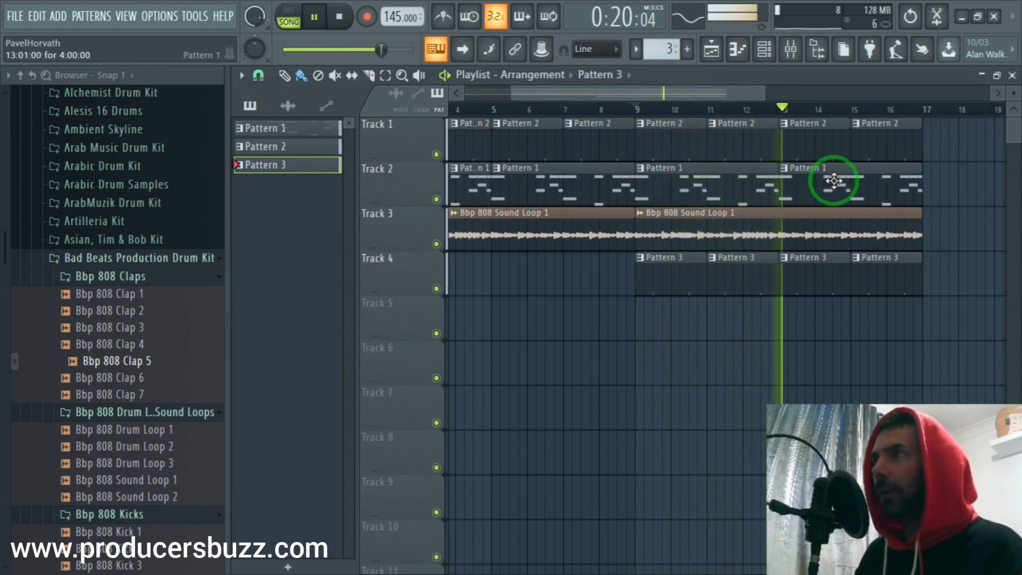
- Play the arrangement from bar 9 and briefly view the Bbp 808 Kick 2 notes of Pattern 1 in the piano roll
{"action": "key", "text": "space"}
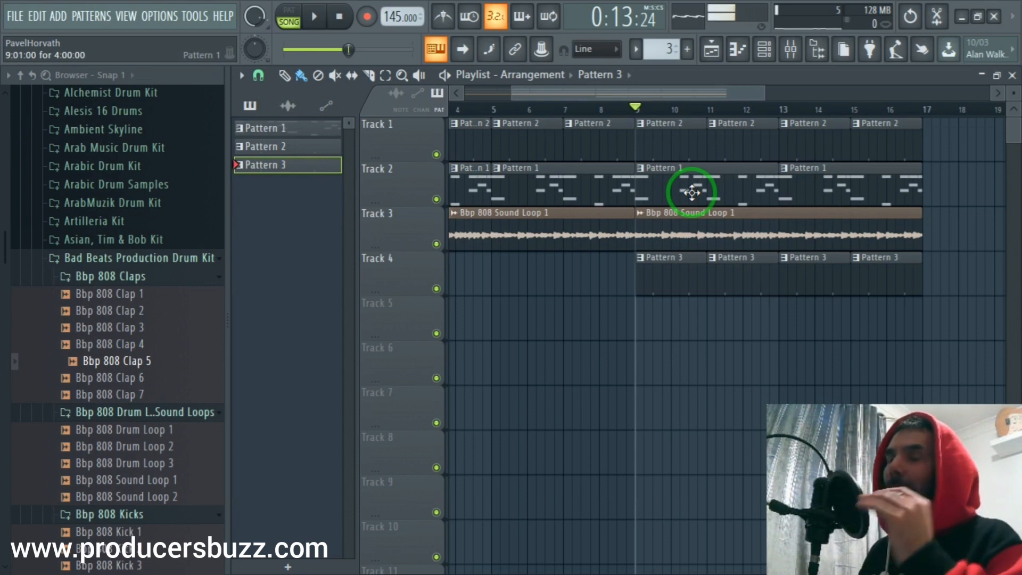
{"action": "left_click_drag", "start_coordinate": [759, 98], "coordinate": [729, 92]}
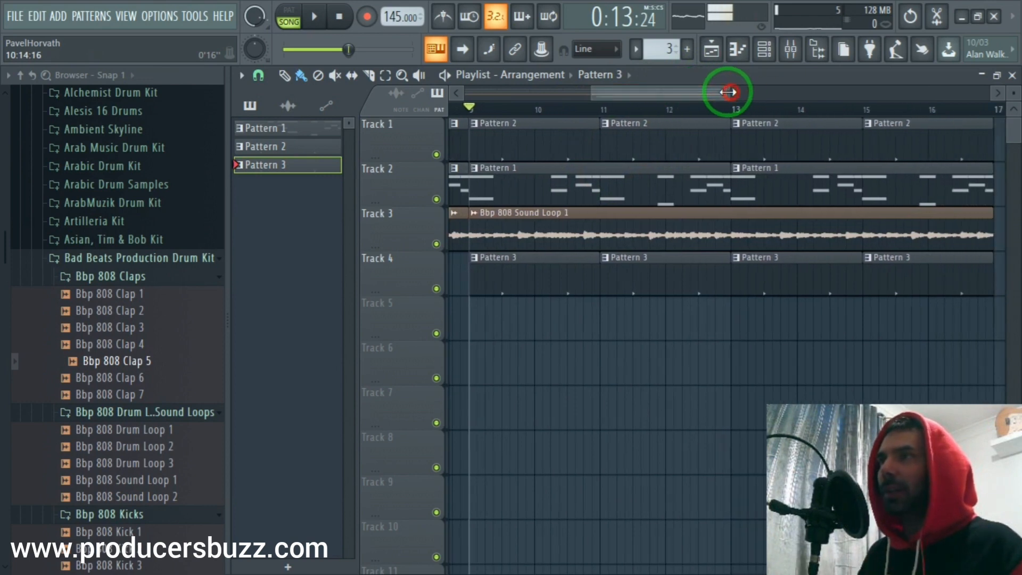
{"action": "key", "text": "space"}
{"action": "double_click", "coordinate": [609, 184]}
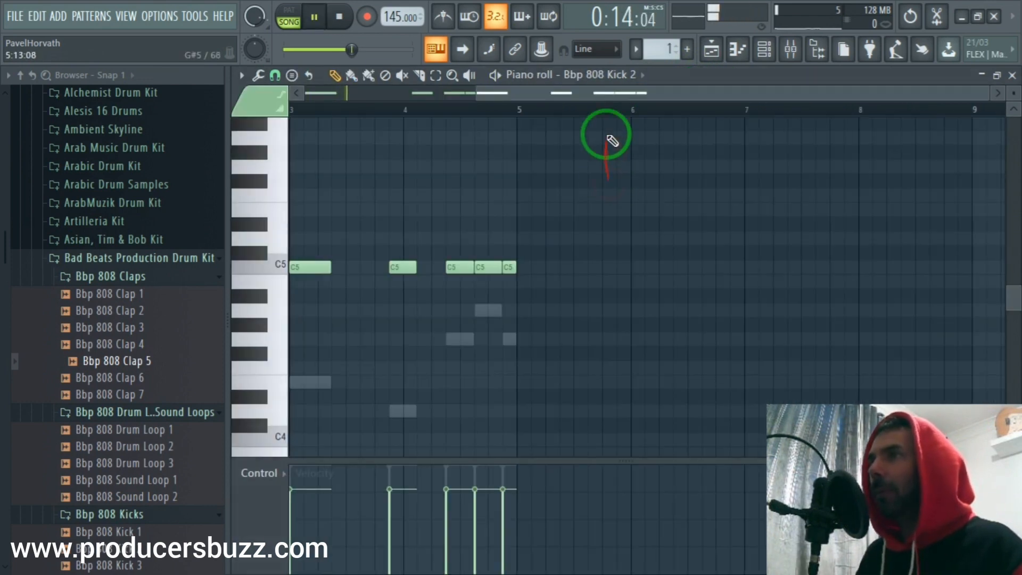
{"action": "left_click_drag", "start_coordinate": [627, 96], "coordinate": [435, 92]}
{"action": "left_click", "coordinate": [1012, 76]}
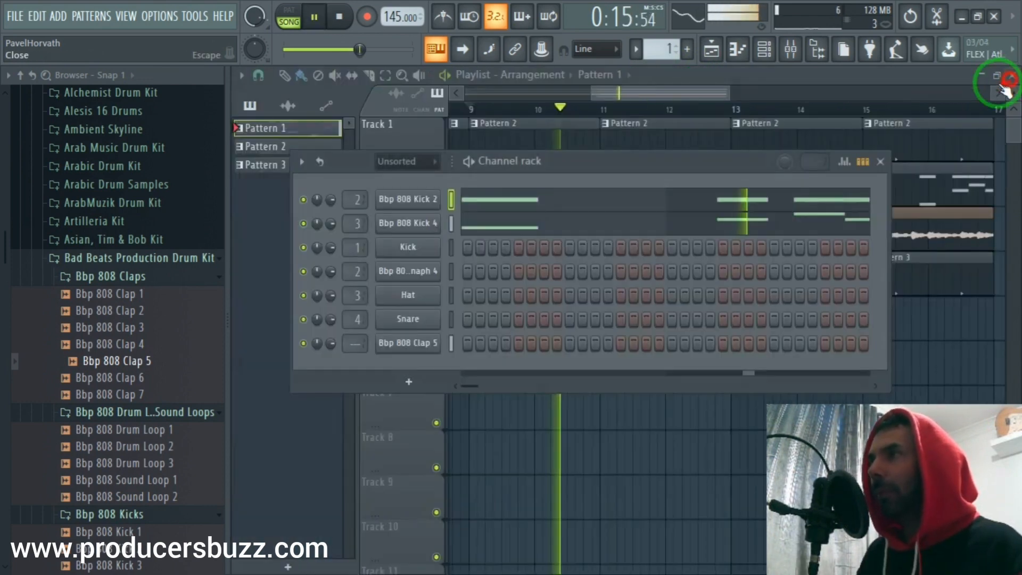
- In Pattern 1's Bbp 808 Kick 4 notes, delete the D4 note and raise the short G4 notes ending bars 2 and 4 to C5
{"action": "left_click", "coordinate": [503, 226]}
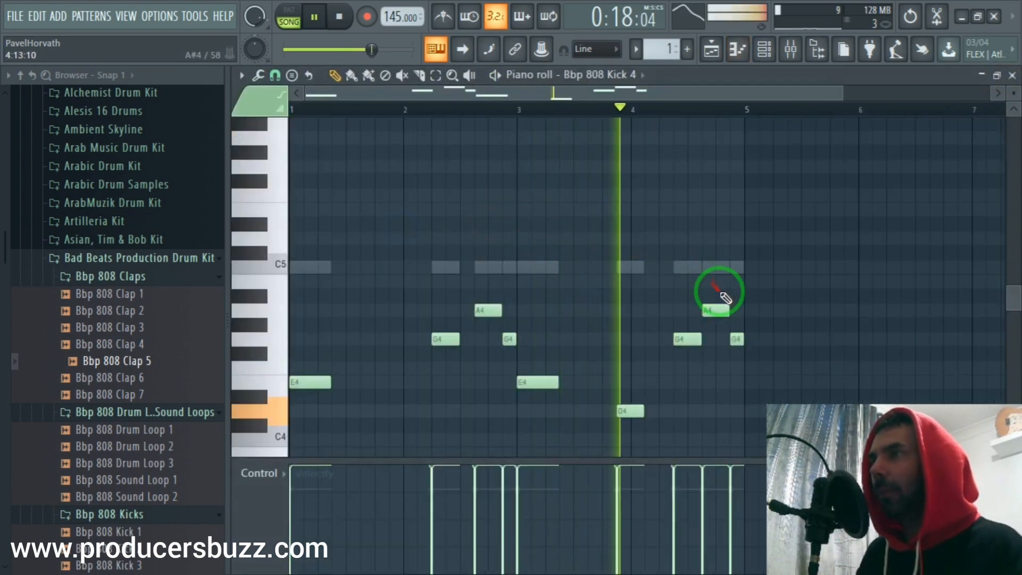
{"action": "right_click", "coordinate": [628, 413]}
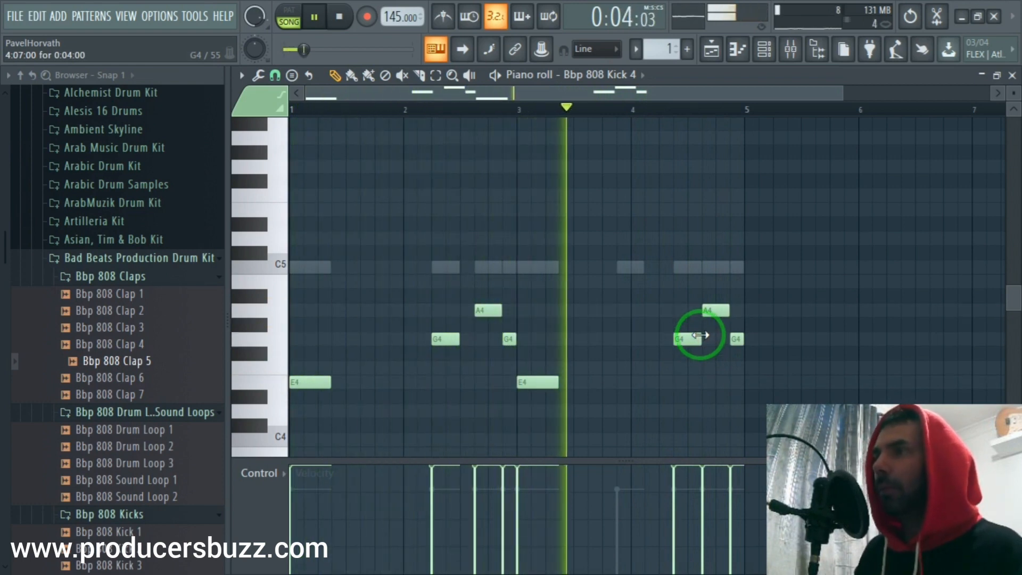
{"action": "key", "text": "space"}
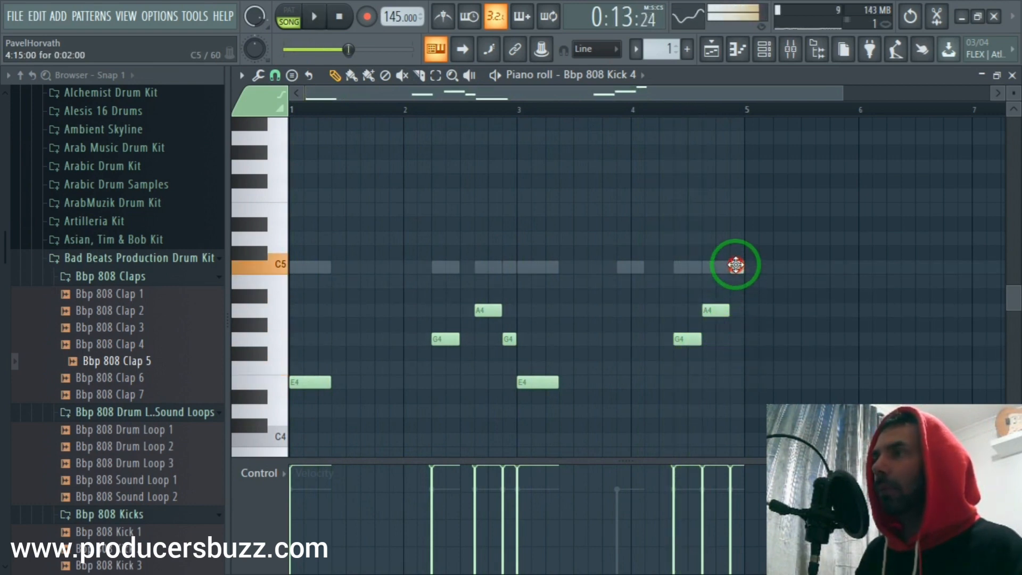
{"action": "key", "text": "space"}
{"action": "left_click", "coordinate": [509, 265]}
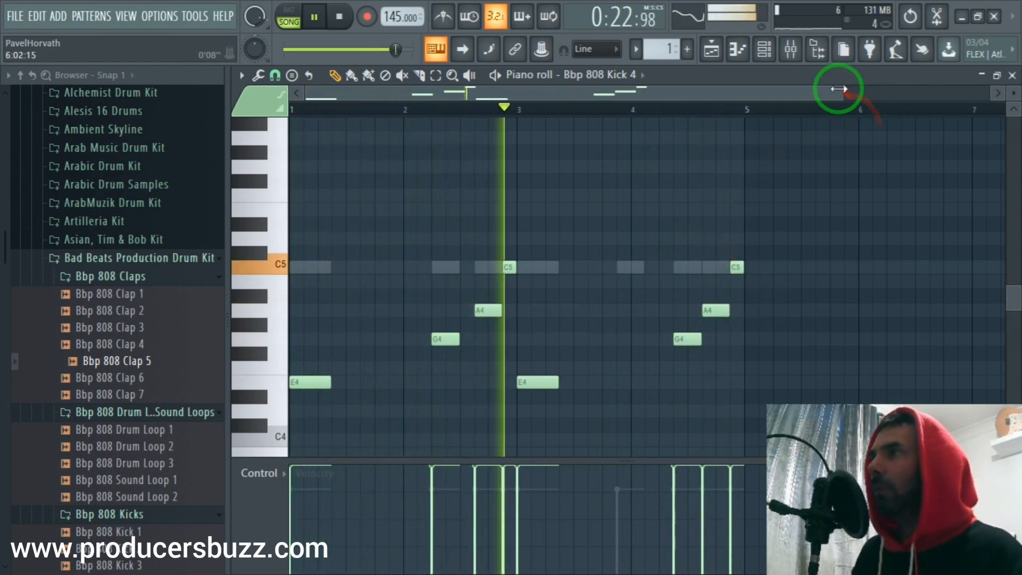
- Delete the C5 note just before bar 4 from Pattern 1's Bbp 808 Kick 2 notes and listen to the change
{"action": "left_click_drag", "start_coordinate": [838, 89], "coordinate": [962, 104]}
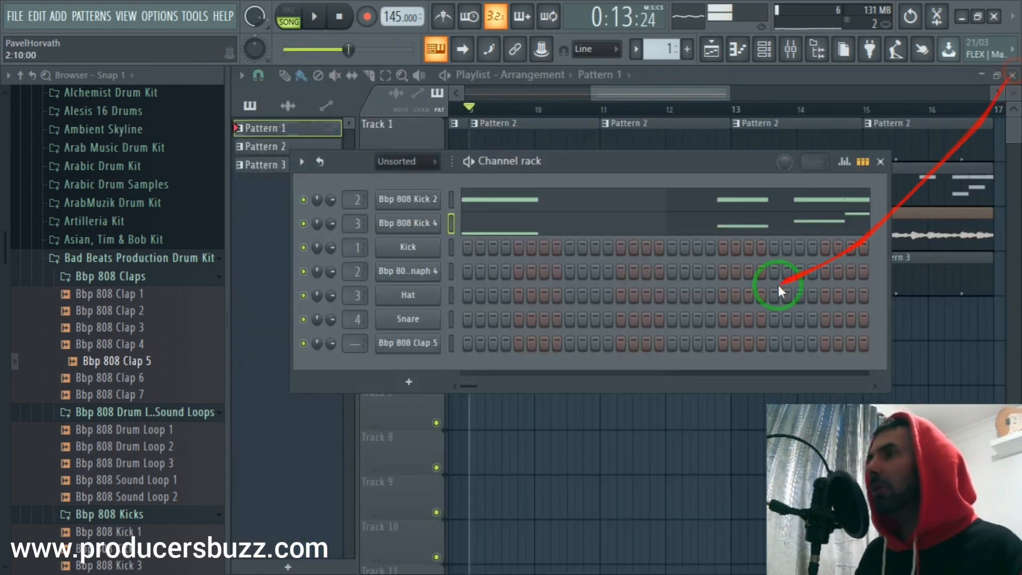
{"action": "left_click", "coordinate": [414, 203]}
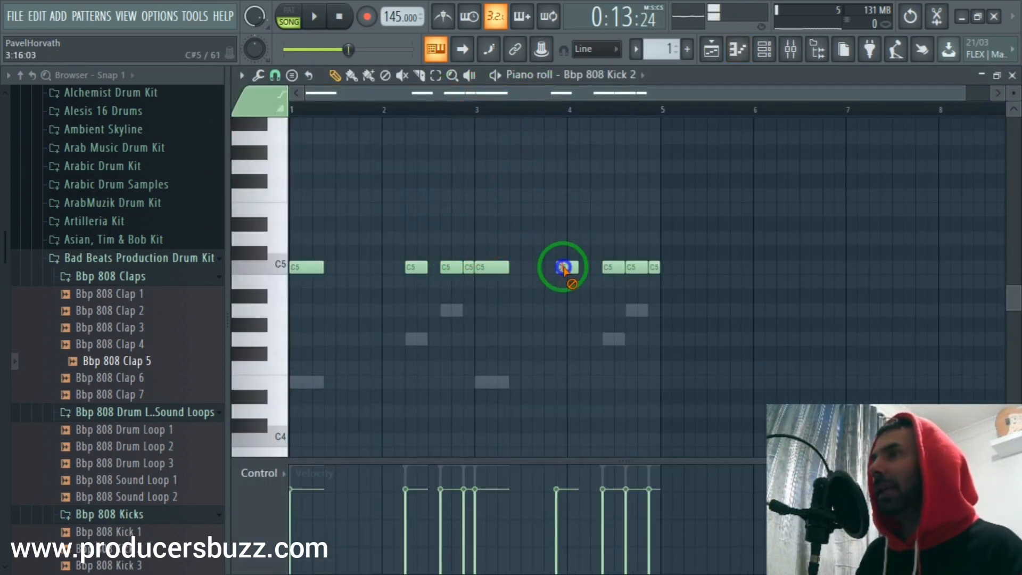
{"action": "key", "text": "space"}
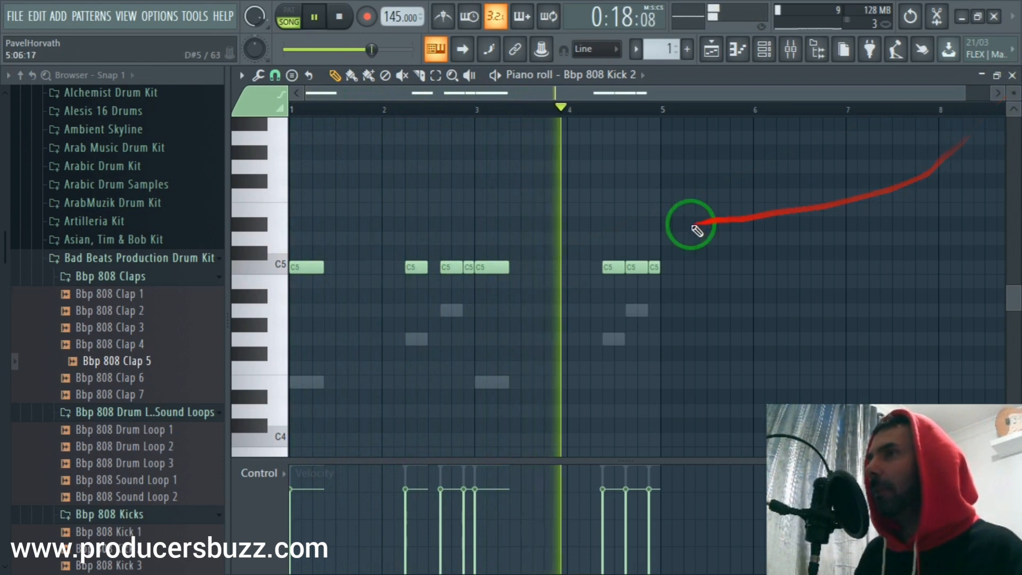
{"action": "key", "text": "space"}
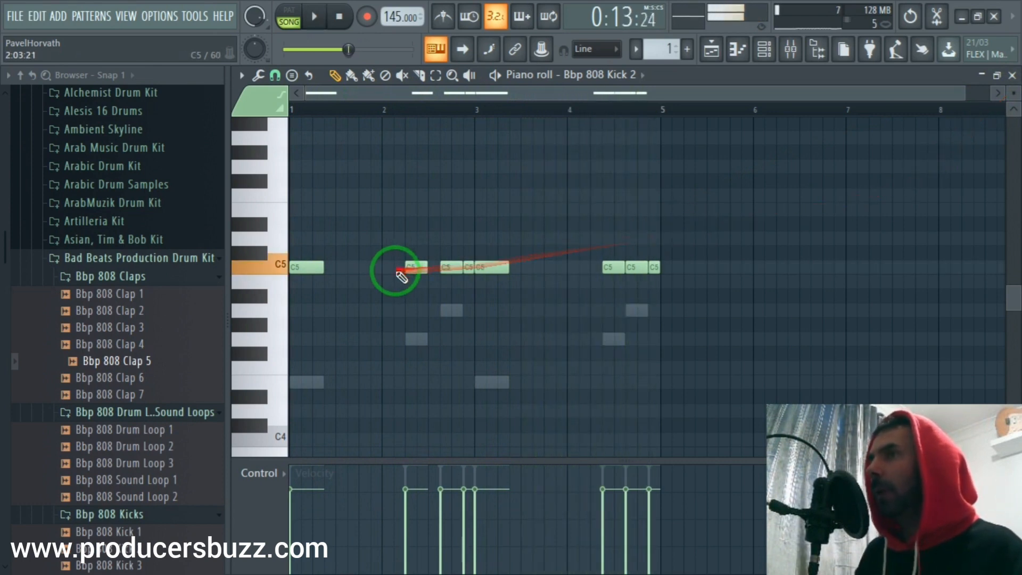
- Transpose all Bbp 808 Kick 2 notes down to E4 and raise their velocities to maximum
{"action": "key", "text": "super+s"}
{"action": "left_click", "coordinate": [319, 268]}
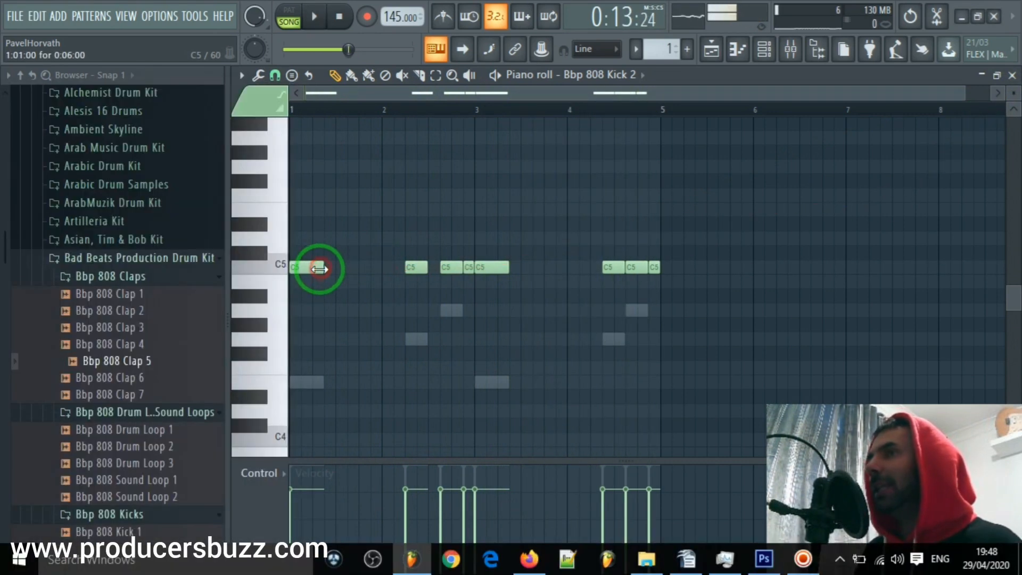
{"action": "key", "text": "ctrl+a"}
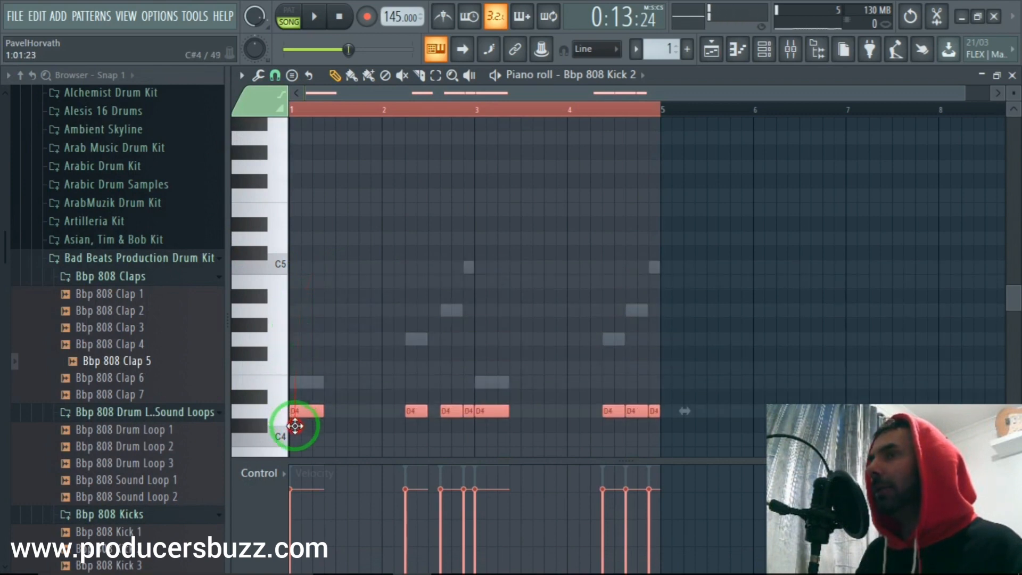
{"action": "left_click", "coordinate": [304, 442]}
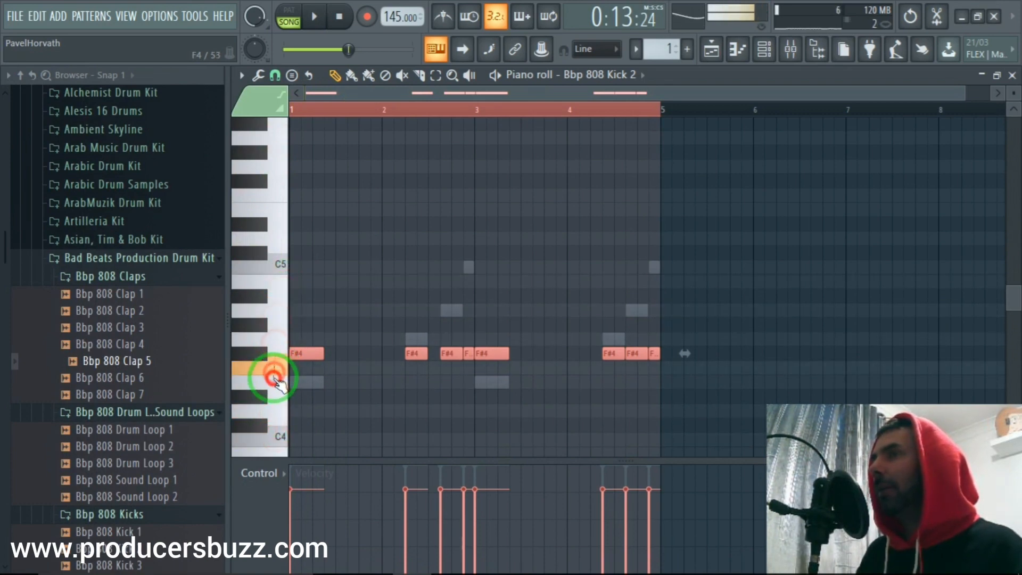
{"action": "key", "text": "space"}
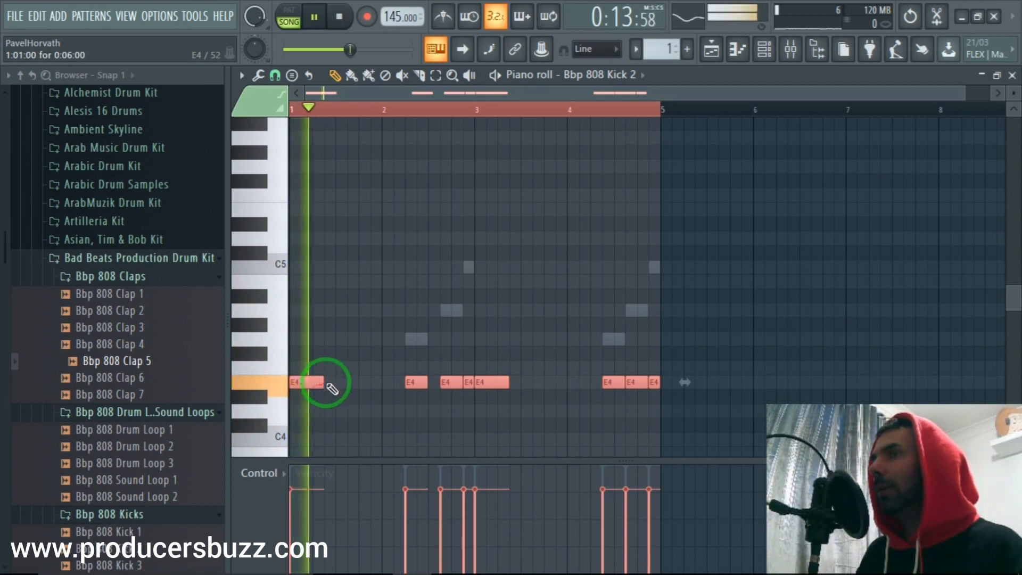
{"action": "mouse_move", "coordinate": [326, 473]}
{"action": "left_mouse_down"}
{"action": "mouse_move", "coordinate": [646, 427]}
{"action": "mouse_move", "coordinate": [650, 436]}
{"action": "left_mouse_up"}
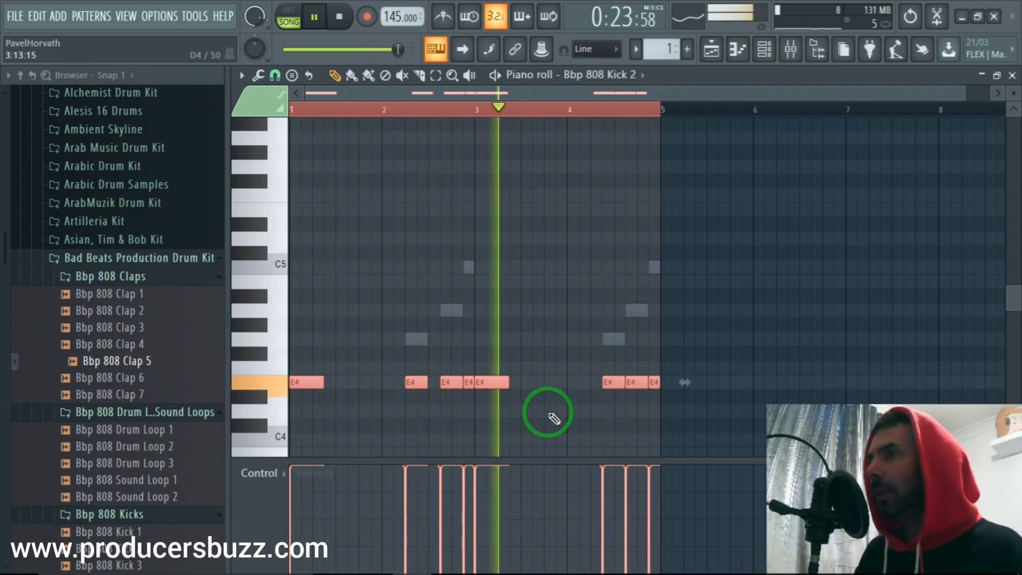
- Listen to the arrangement with bars 1 to 17 in view, and bring up the channel rack
{"action": "left_click", "coordinate": [1013, 75]}
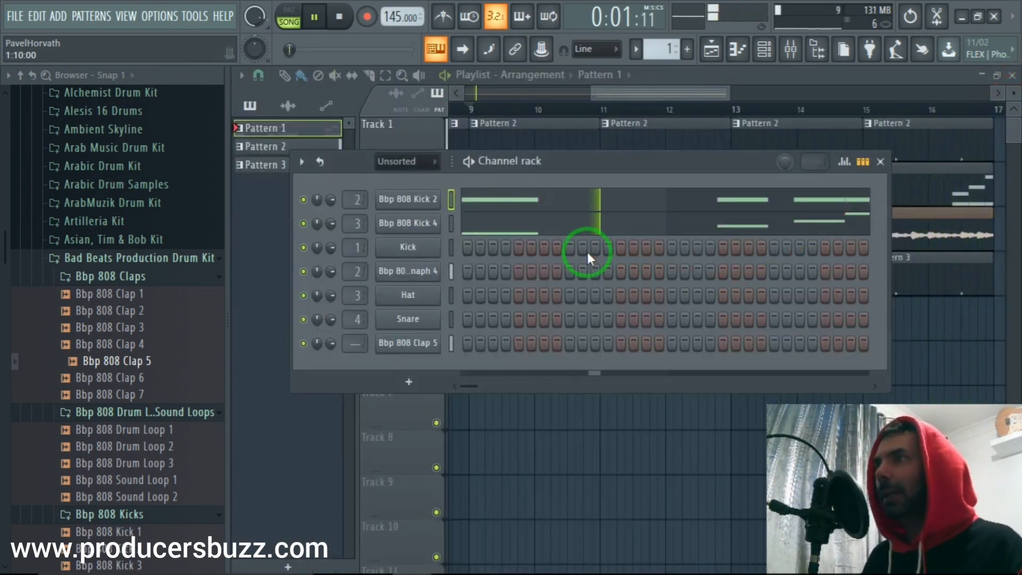
{"action": "mouse_move", "coordinate": [730, 89]}
{"action": "left_mouse_down"}
{"action": "mouse_move", "coordinate": [809, 95]}
{"action": "mouse_move", "coordinate": [630, 93]}
{"action": "mouse_move", "coordinate": [781, 91]}
{"action": "mouse_move", "coordinate": [729, 96]}
{"action": "left_mouse_up"}
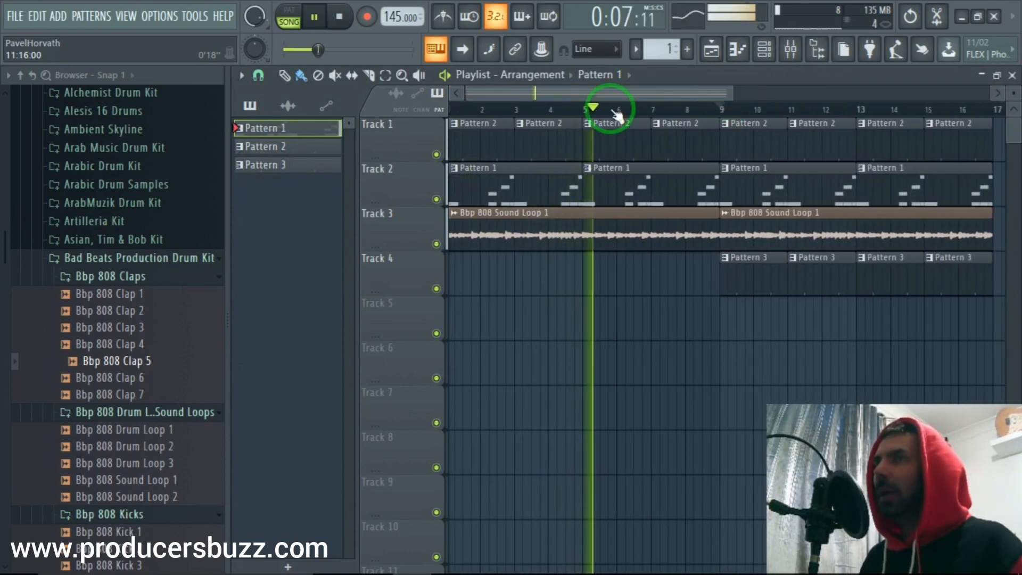
{"action": "left_click", "coordinate": [764, 50]}
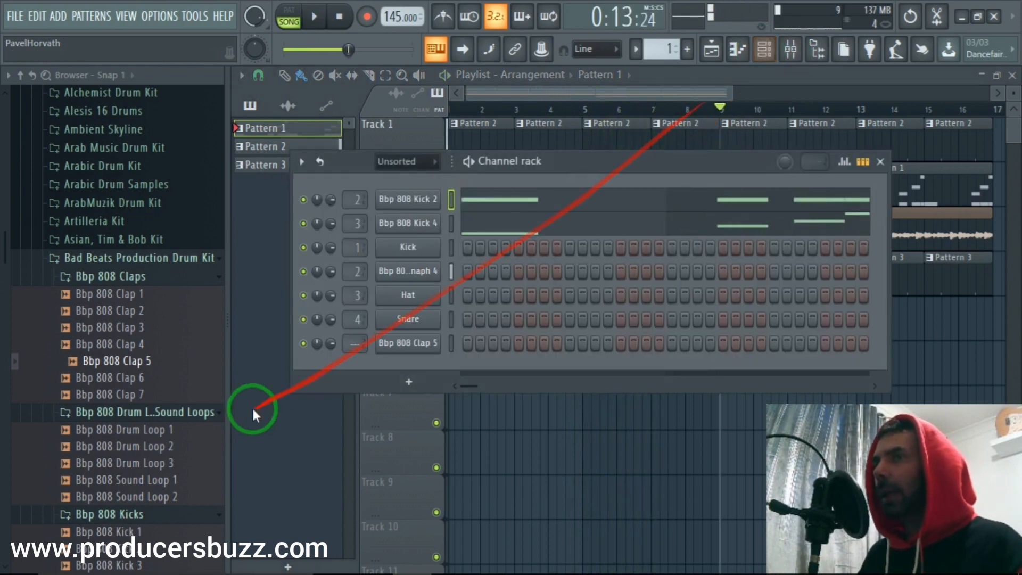
- Look through the Bad Beats Production Drum Kit, expanding the Bbp 808 Sound Effects, Snares and SnareClaps folders to examine their samples
{"action": "scroll", "coordinate": [165, 417], "scroll_direction": "down", "scroll_amount": 3}
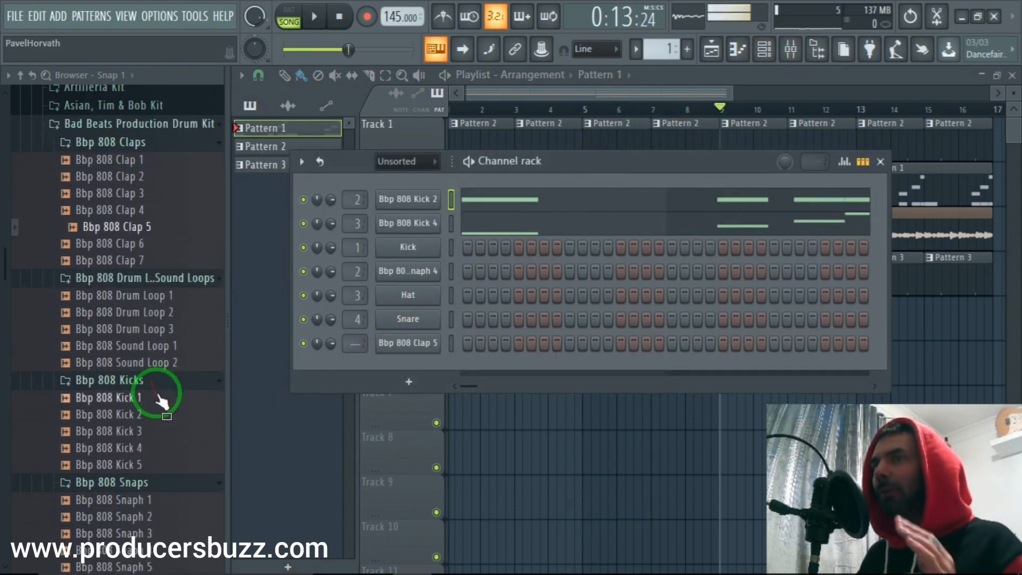
{"action": "scroll", "coordinate": [162, 407], "scroll_direction": "down", "scroll_amount": 5}
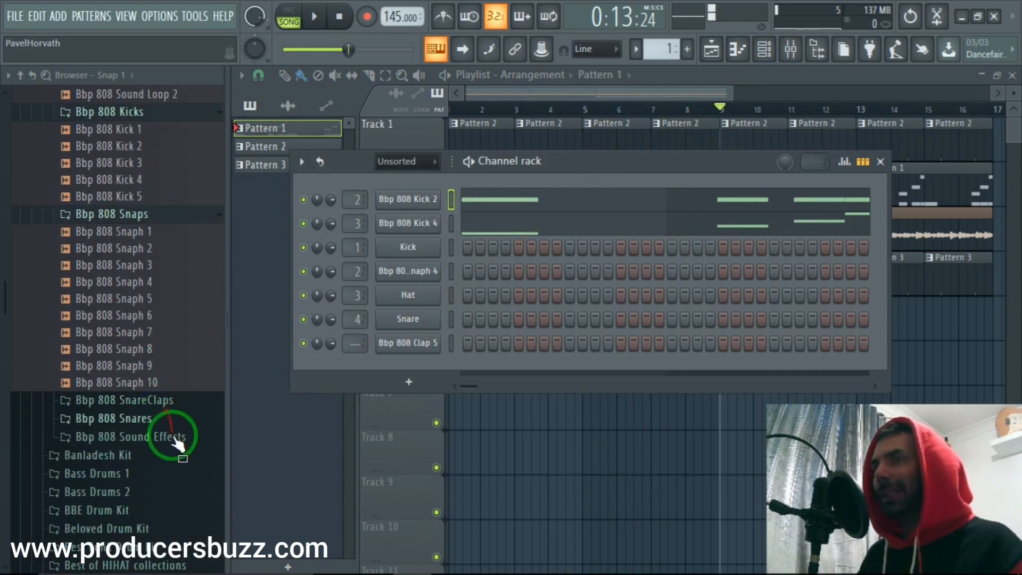
{"action": "scroll", "coordinate": [194, 394], "scroll_direction": "up", "scroll_amount": 10}
{"action": "scroll", "coordinate": [183, 378], "scroll_direction": "down", "scroll_amount": 7}
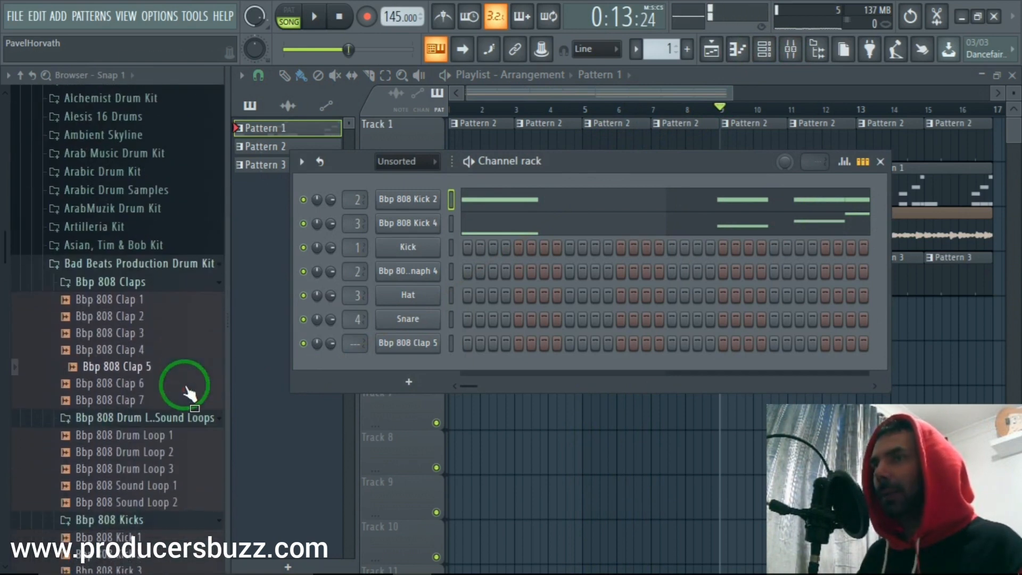
{"action": "scroll", "coordinate": [175, 382], "scroll_direction": "down", "scroll_amount": 4}
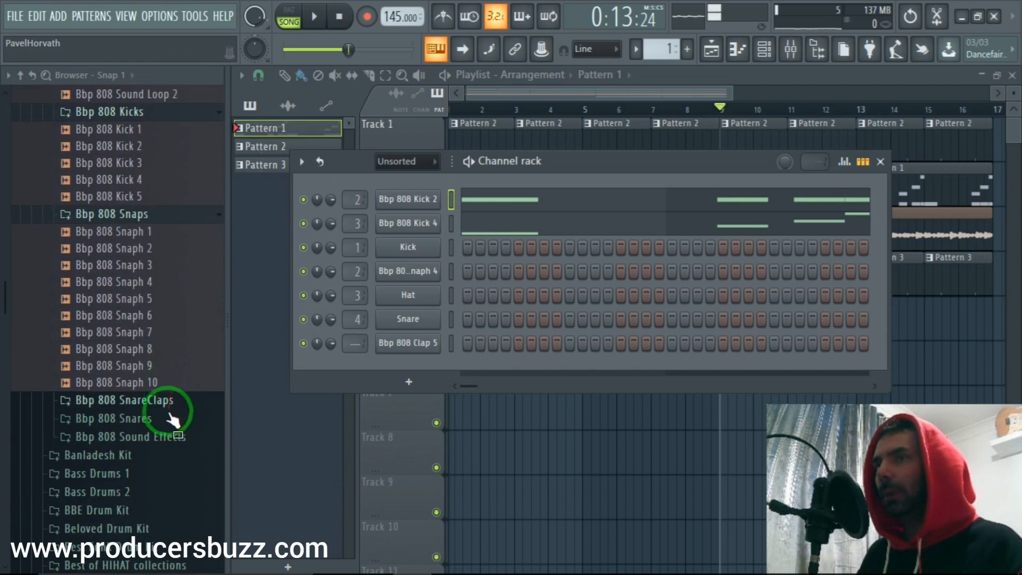
{"action": "left_click", "coordinate": [176, 434]}
{"action": "scroll", "coordinate": [178, 359], "scroll_direction": "down", "scroll_amount": 8}
{"action": "scroll", "coordinate": [183, 358], "scroll_direction": "up", "scroll_amount": 5}
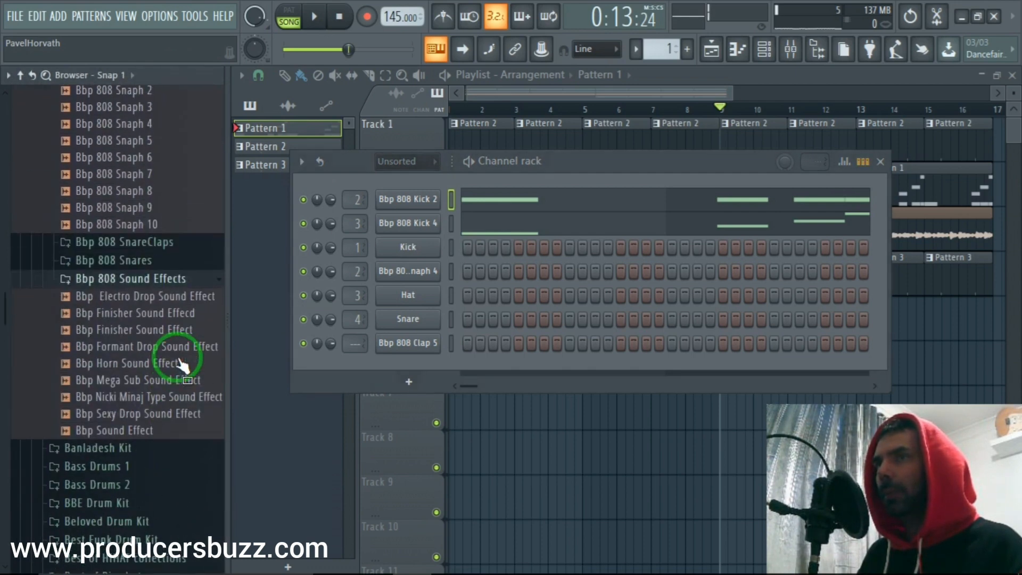
{"action": "left_click", "coordinate": [160, 262]}
{"action": "left_click", "coordinate": [162, 246]}
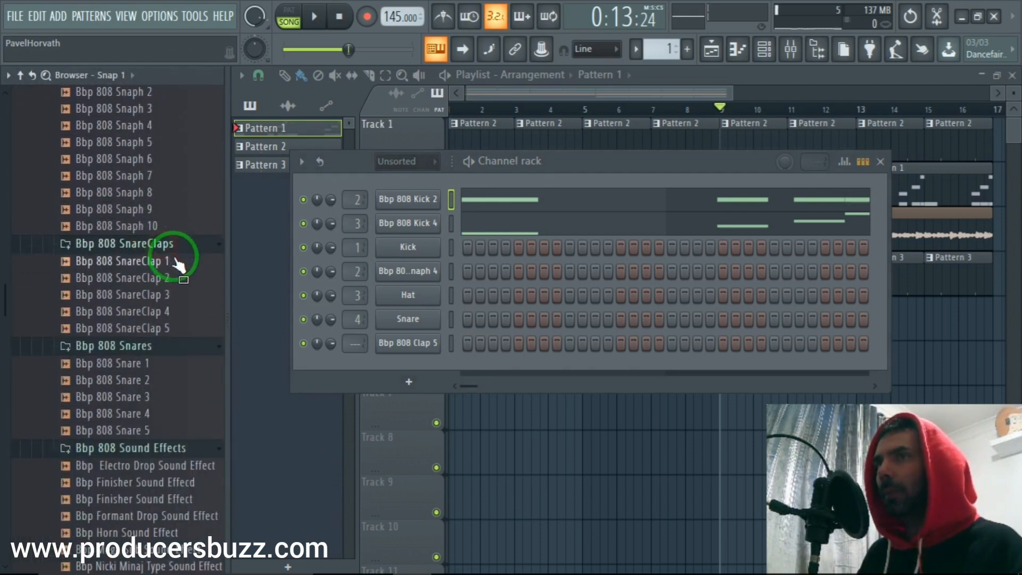
{"action": "scroll", "coordinate": [171, 288], "scroll_direction": "up", "scroll_amount": 5}
- Switch to Firefox and review the Bad Beats 808 Drum Kit download page on producersbuzz.com
{"action": "key", "text": "alt+Tab"}
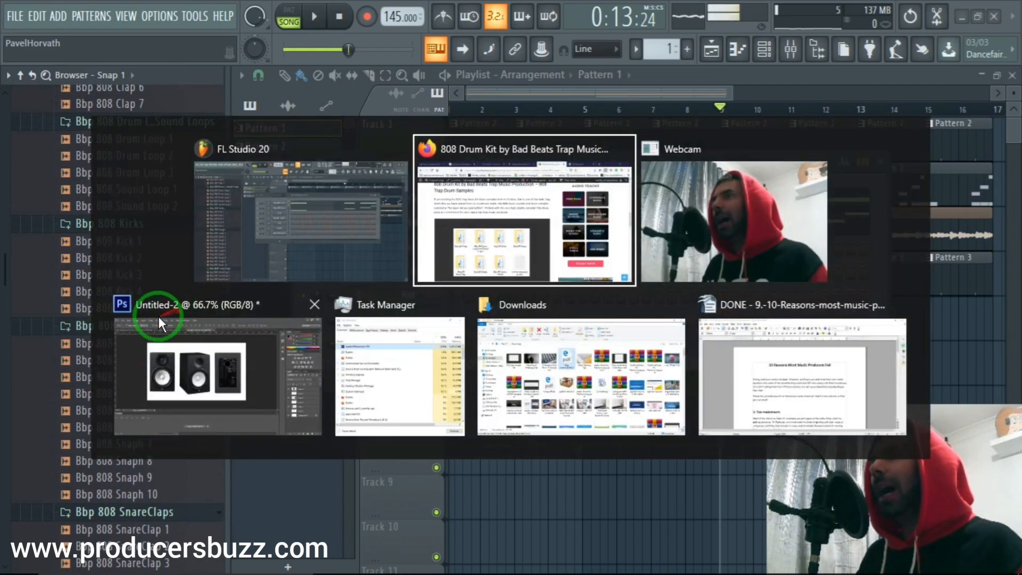
{"action": "left_click", "coordinate": [457, 216]}
{"action": "scroll", "coordinate": [621, 237], "scroll_direction": "up", "scroll_amount": 4}
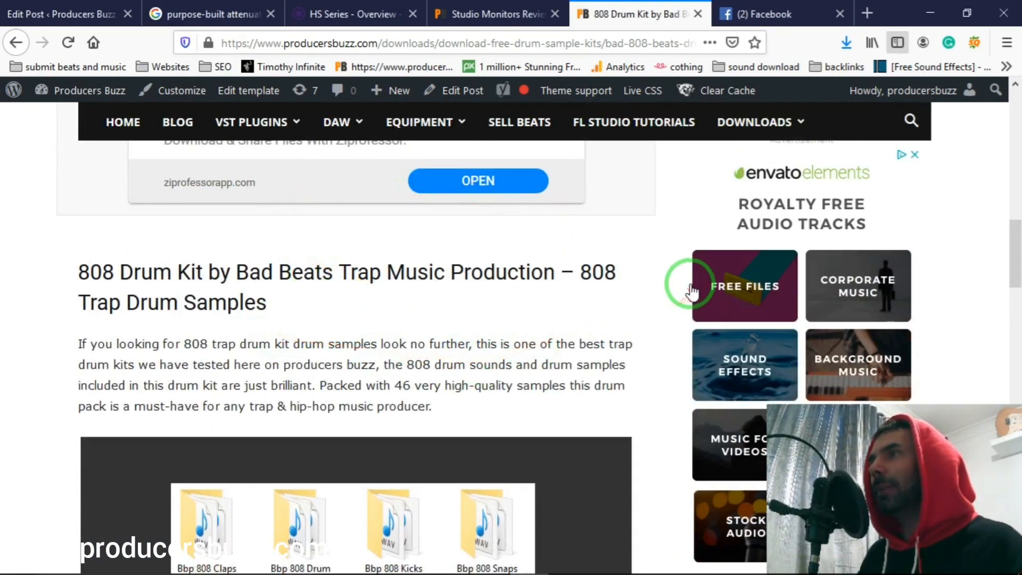
{"action": "scroll", "coordinate": [685, 279], "scroll_direction": "up", "scroll_amount": 10}
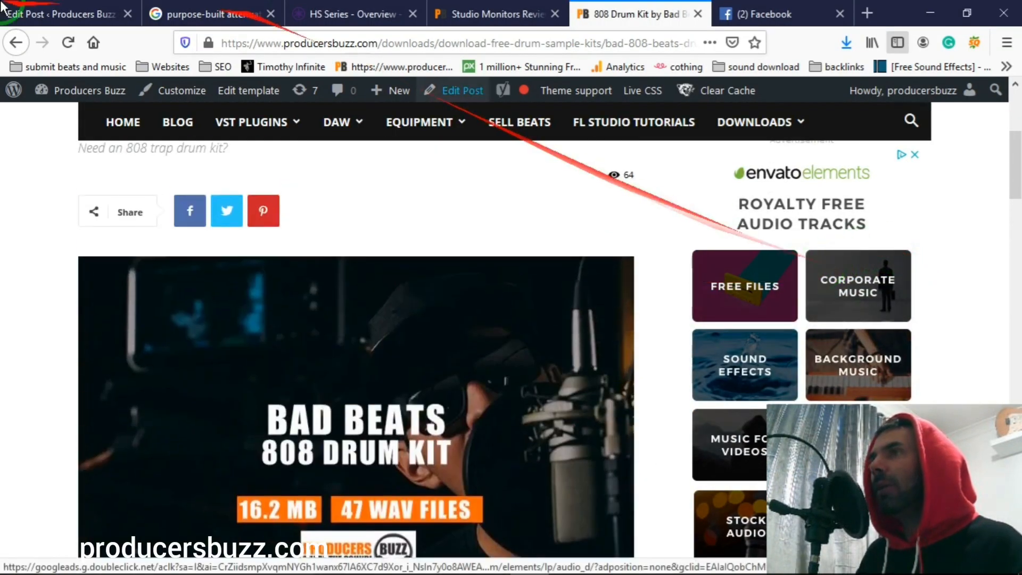
- Return to the free drum sample kits category and browse its kits on pages 1 and 2
{"action": "left_click", "coordinate": [19, 44]}
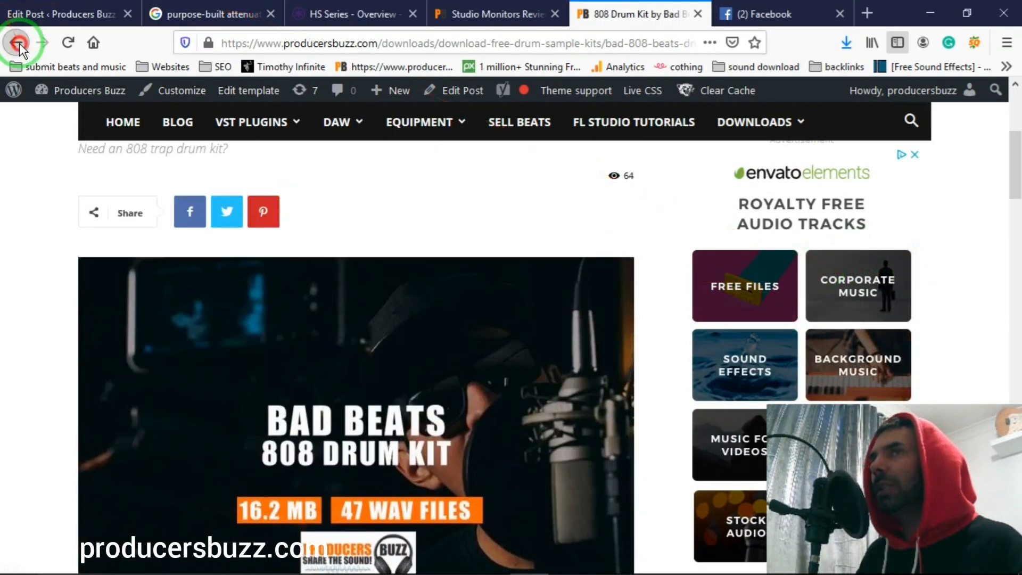
{"action": "scroll", "coordinate": [541, 235], "scroll_direction": "down", "scroll_amount": 3}
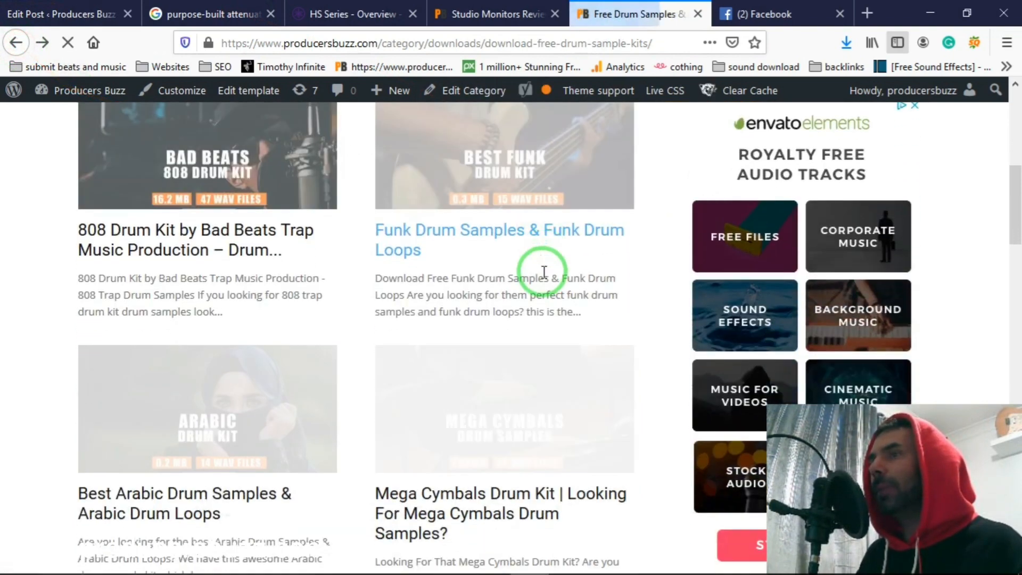
{"action": "scroll", "coordinate": [552, 261], "scroll_direction": "down", "scroll_amount": 8}
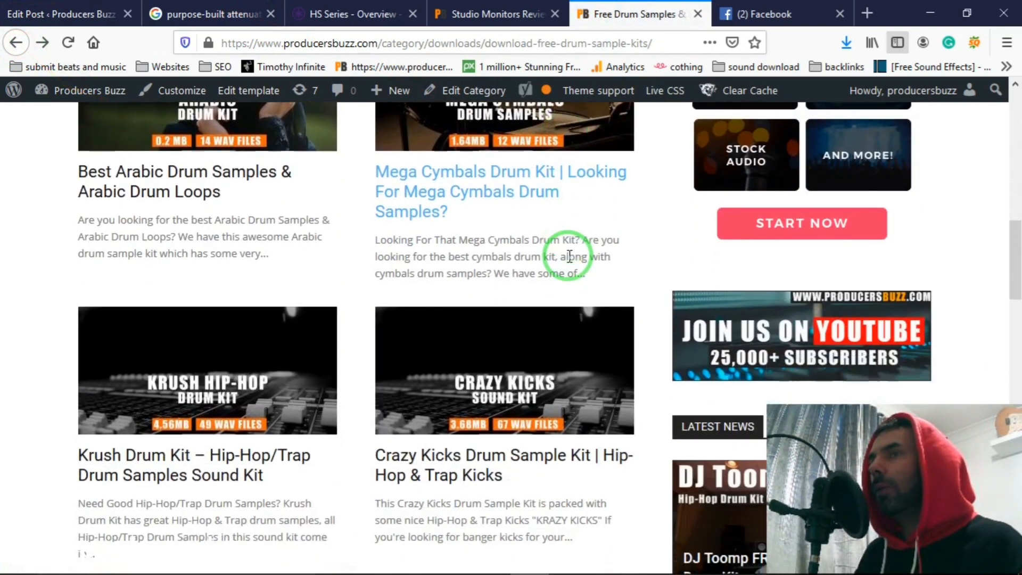
{"action": "scroll", "coordinate": [569, 261], "scroll_direction": "down", "scroll_amount": 13}
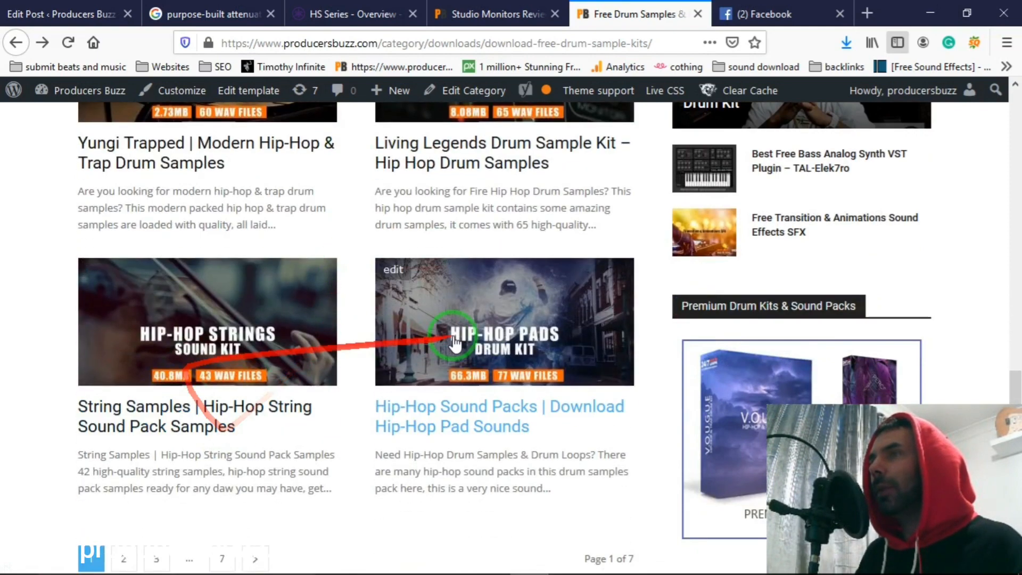
{"action": "scroll", "coordinate": [233, 346], "scroll_direction": "down", "scroll_amount": 2}
{"action": "left_click", "coordinate": [124, 450]}
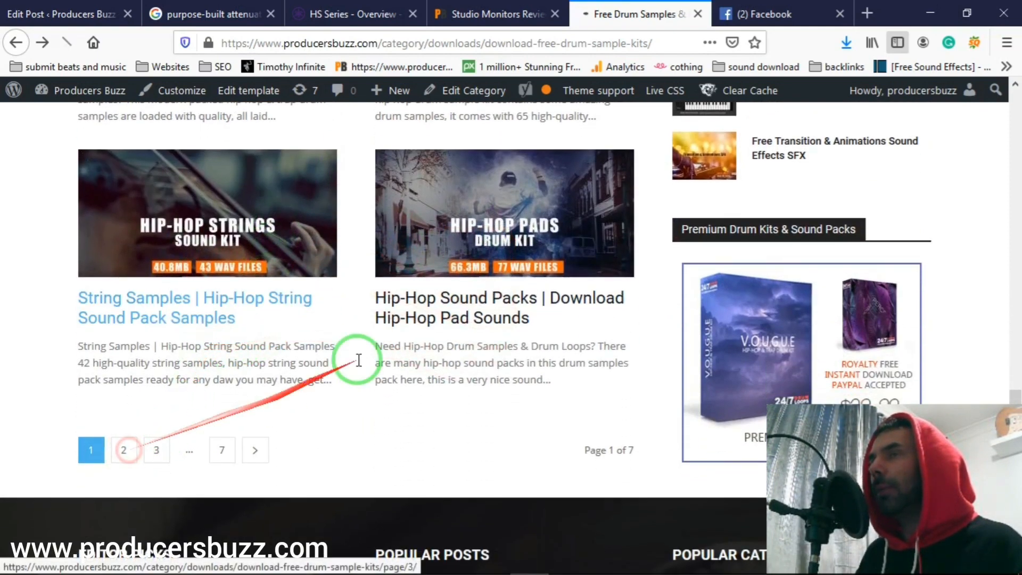
{"action": "scroll", "coordinate": [433, 298], "scroll_direction": "down", "scroll_amount": 5}
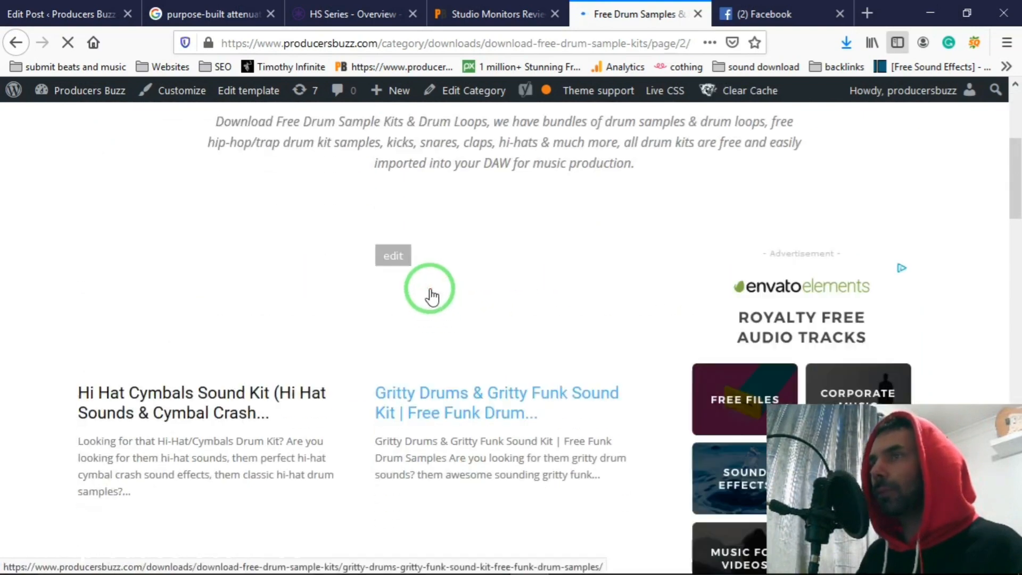
- Look over the hi-hat, funk, xylophone and hip-hop kits on page 2, and switch back to FL Studio
{"action": "scroll", "coordinate": [320, 282], "scroll_direction": "down", "scroll_amount": 3}
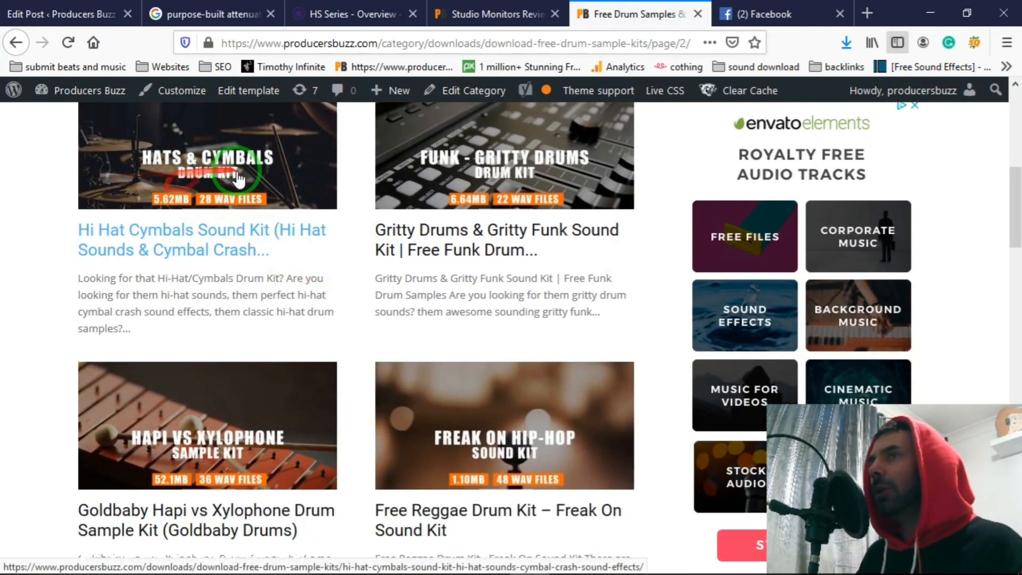
{"action": "scroll", "coordinate": [234, 215], "scroll_direction": "up", "scroll_amount": 2}
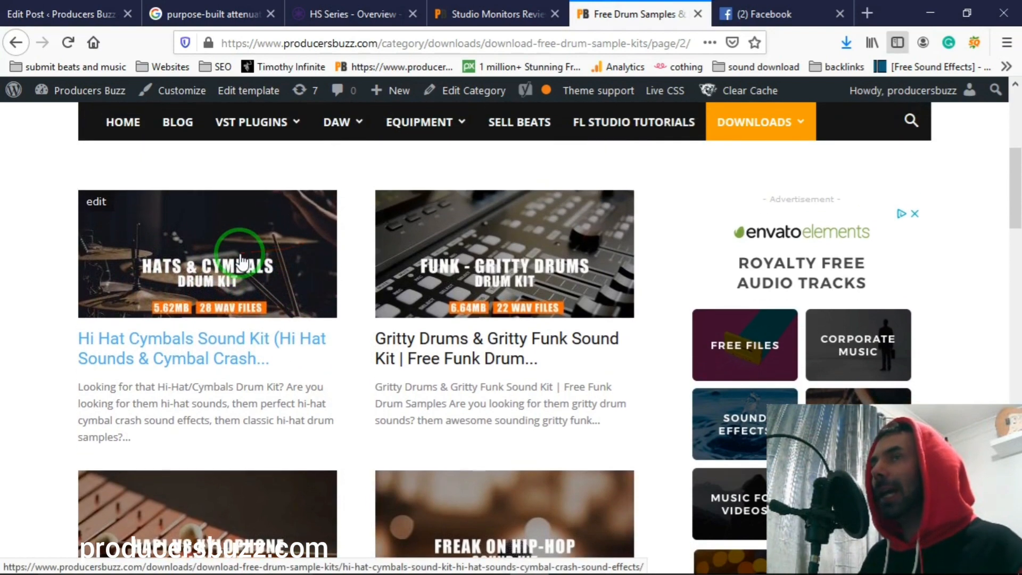
{"action": "key", "text": "alt+Tab"}
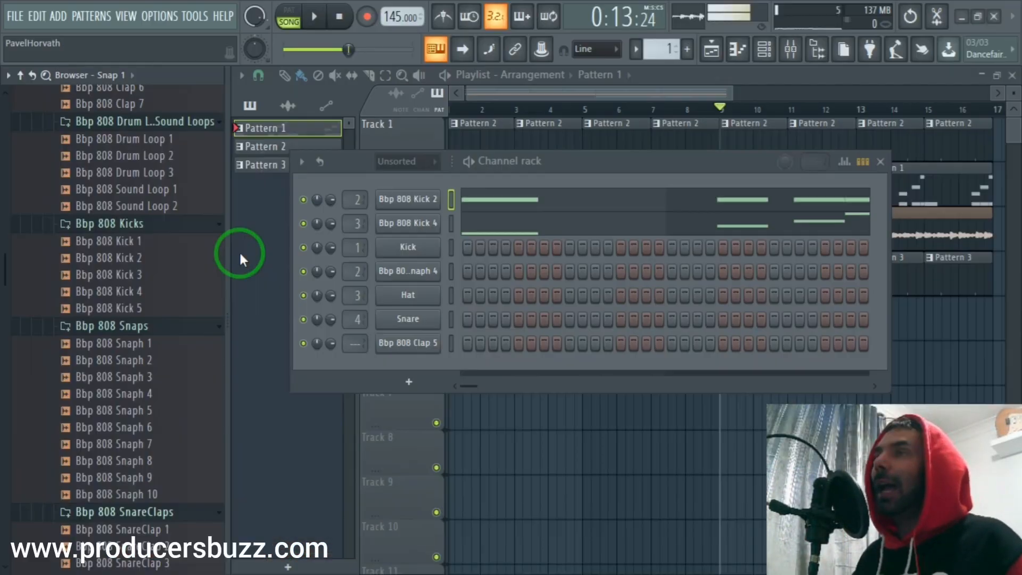
- Collapse the Bad Beats Production Drum Kit folder and look through the drum kits in the 50 to 100 and 100 to 150 folders
{"action": "scroll", "coordinate": [93, 274], "scroll_direction": "up", "scroll_amount": 5}
{"action": "left_click", "coordinate": [114, 365]}
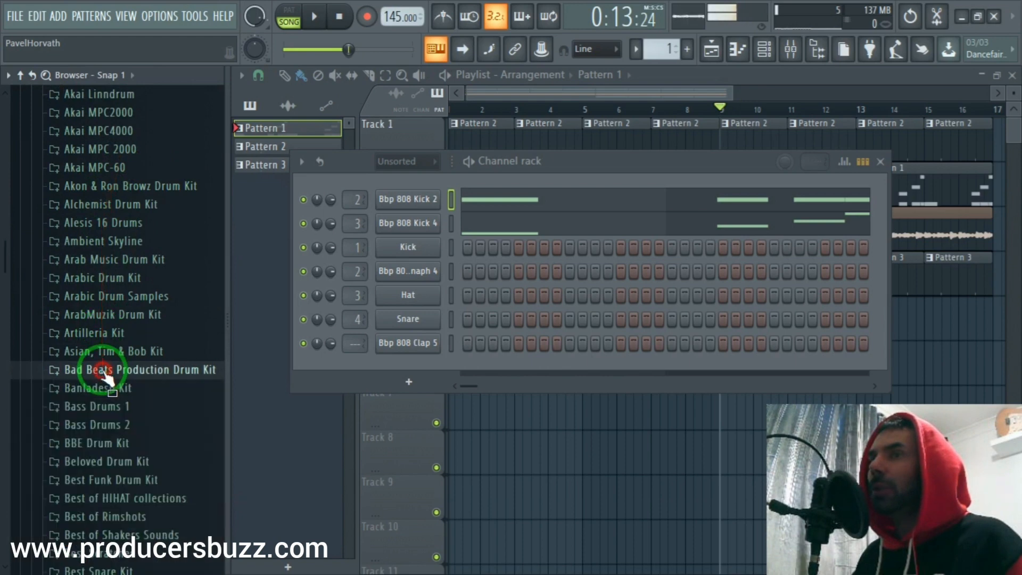
{"action": "scroll", "coordinate": [114, 365], "scroll_direction": "up", "scroll_amount": 3}
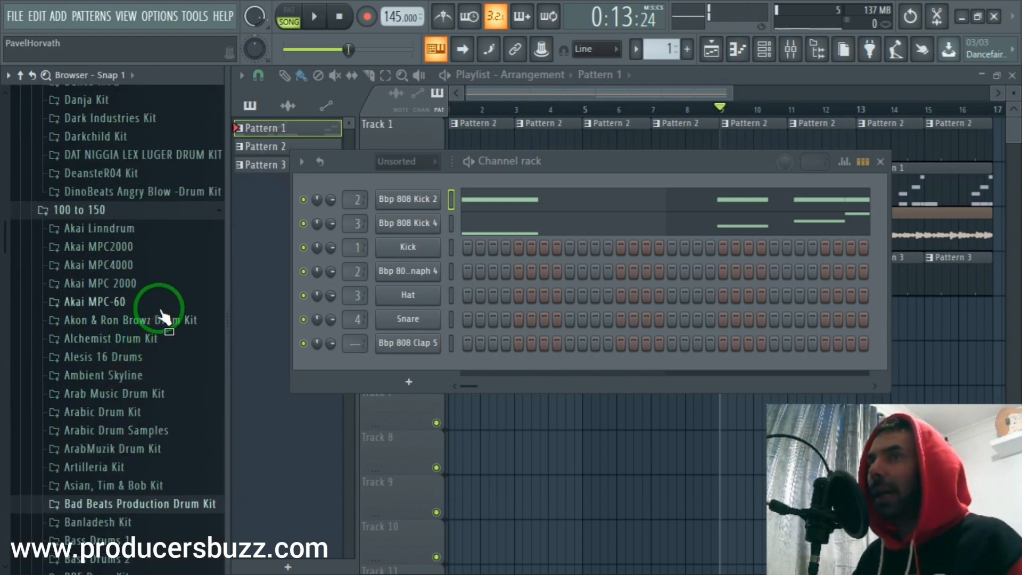
{"action": "scroll", "coordinate": [163, 317], "scroll_direction": "down", "scroll_amount": 12}
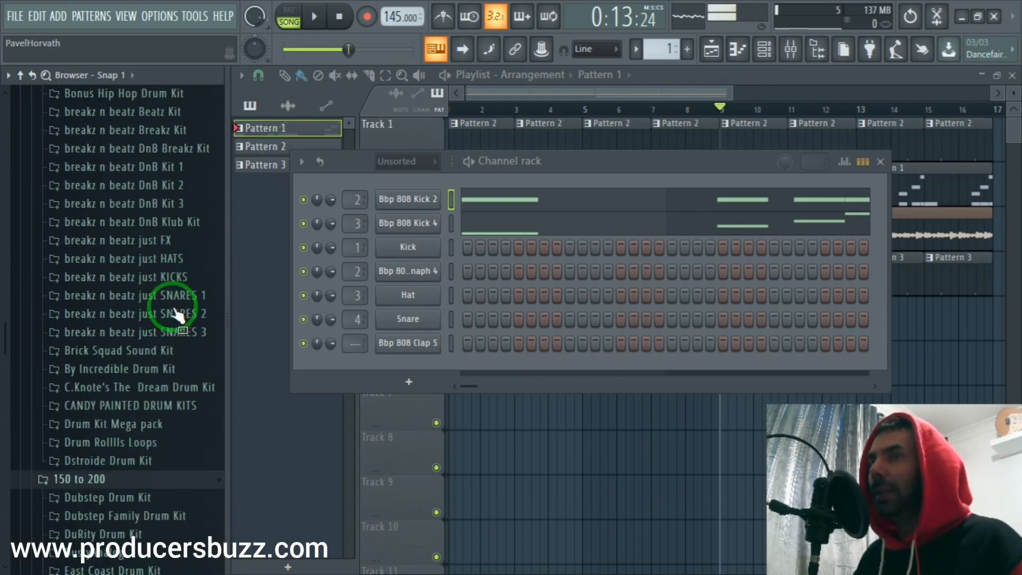
{"action": "scroll", "coordinate": [176, 299], "scroll_direction": "up", "scroll_amount": 15}
{"action": "scroll", "coordinate": [155, 298], "scroll_direction": "down", "scroll_amount": 6}
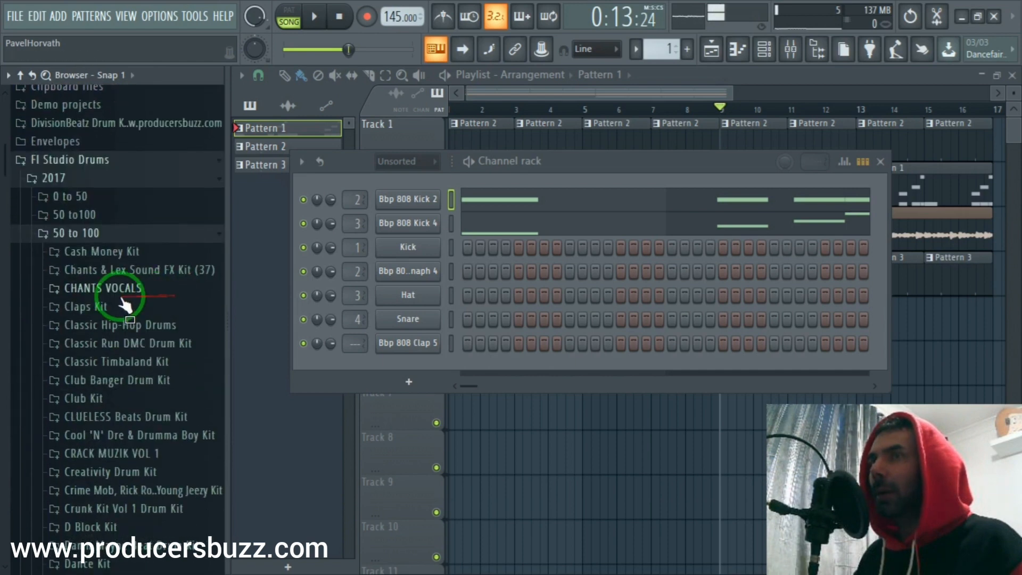
- Expand the 50 to100 folder, its Top Rated 9 Kits in 1 Pack, and the Trip-Hop Sound Pack inside it
{"action": "left_click", "coordinate": [90, 216]}
{"action": "scroll", "coordinate": [154, 248], "scroll_direction": "down", "scroll_amount": 7}
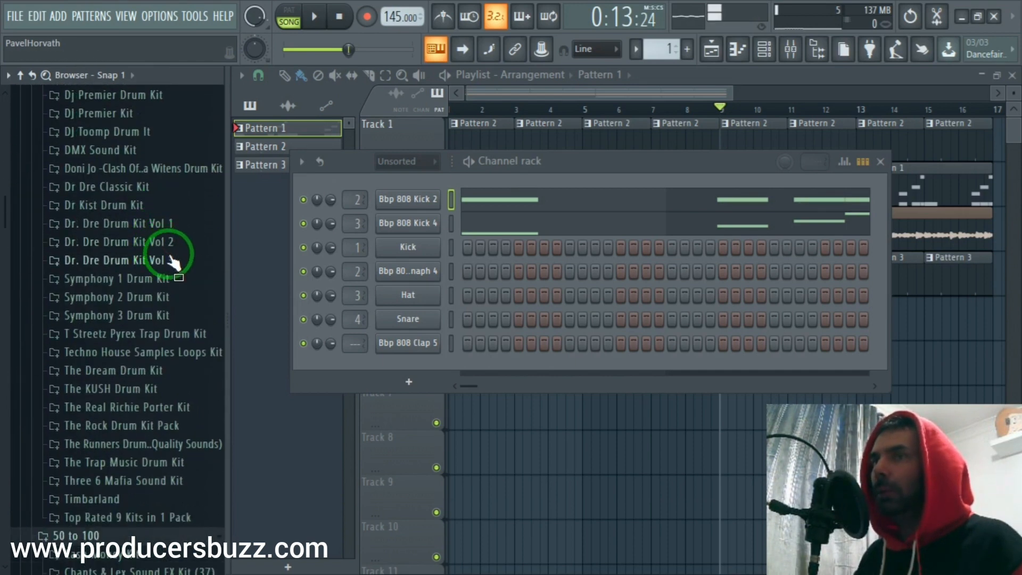
{"action": "left_click", "coordinate": [160, 517]}
{"action": "scroll", "coordinate": [173, 298], "scroll_direction": "down", "scroll_amount": 7}
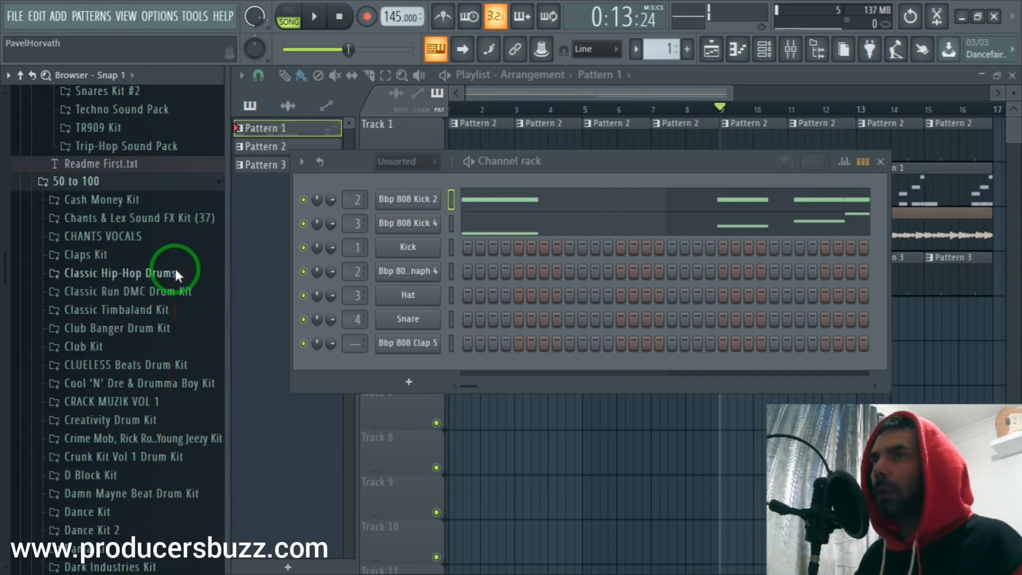
{"action": "scroll", "coordinate": [154, 258], "scroll_direction": "up", "scroll_amount": 3}
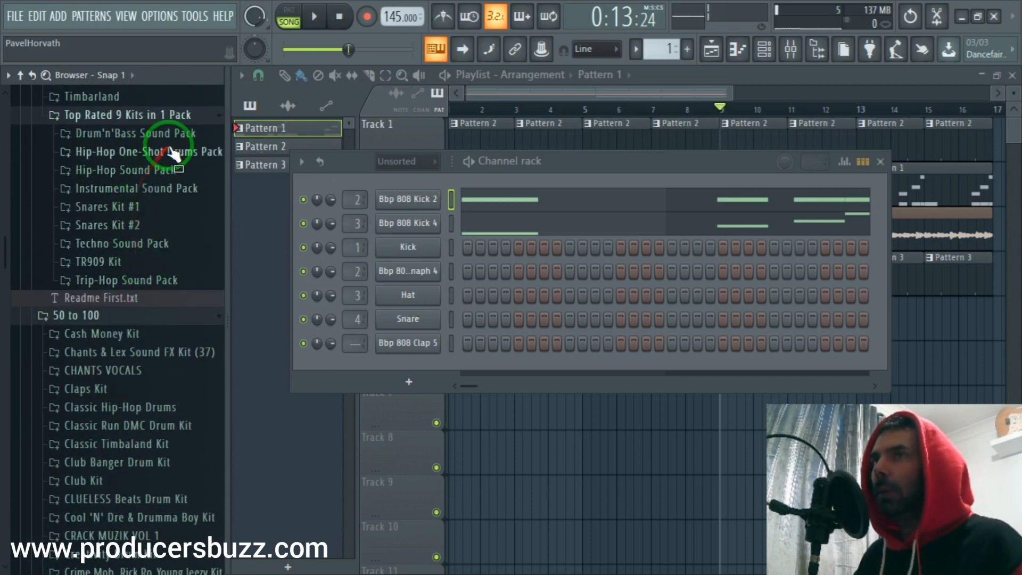
{"action": "left_click", "coordinate": [151, 282]}
- Look through the Trip-Hop Sound Pack samples and audition a few, including kick_08c and lisdh
{"action": "scroll", "coordinate": [139, 298], "scroll_direction": "down", "scroll_amount": 3}
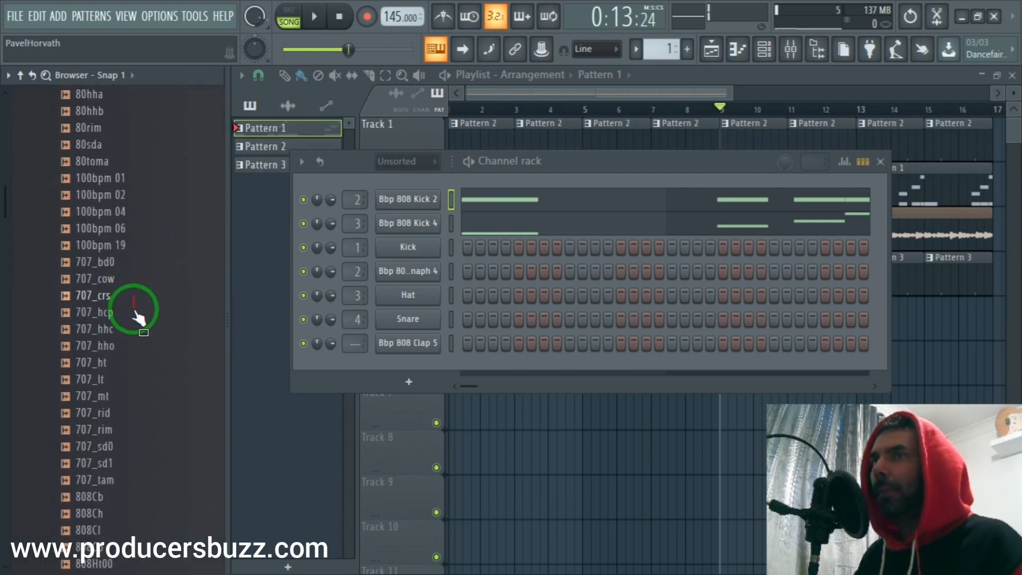
{"action": "scroll", "coordinate": [120, 376], "scroll_direction": "down", "scroll_amount": 15}
{"action": "left_click", "coordinate": [133, 379]}
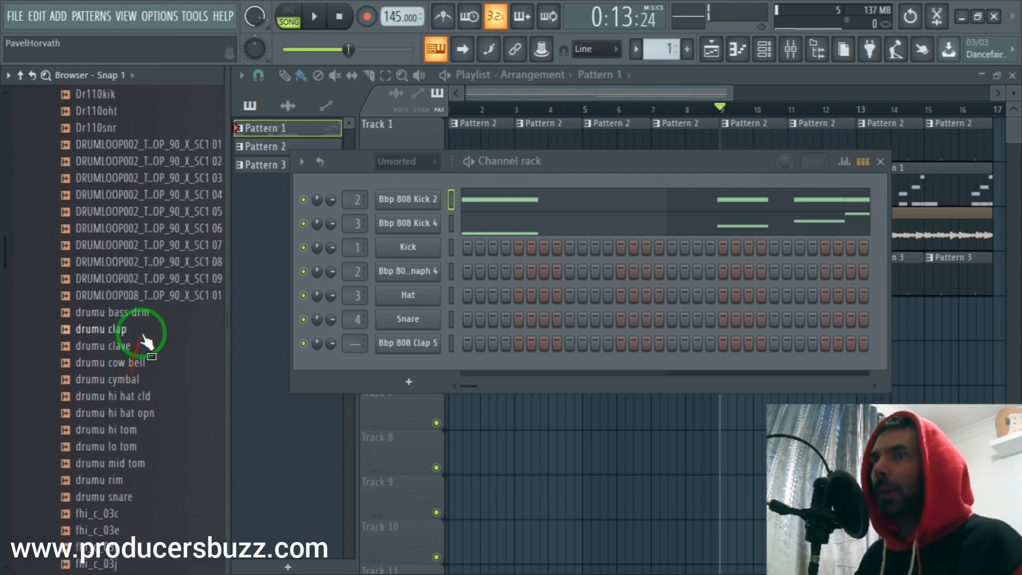
{"action": "scroll", "coordinate": [147, 341], "scroll_direction": "down", "scroll_amount": 20}
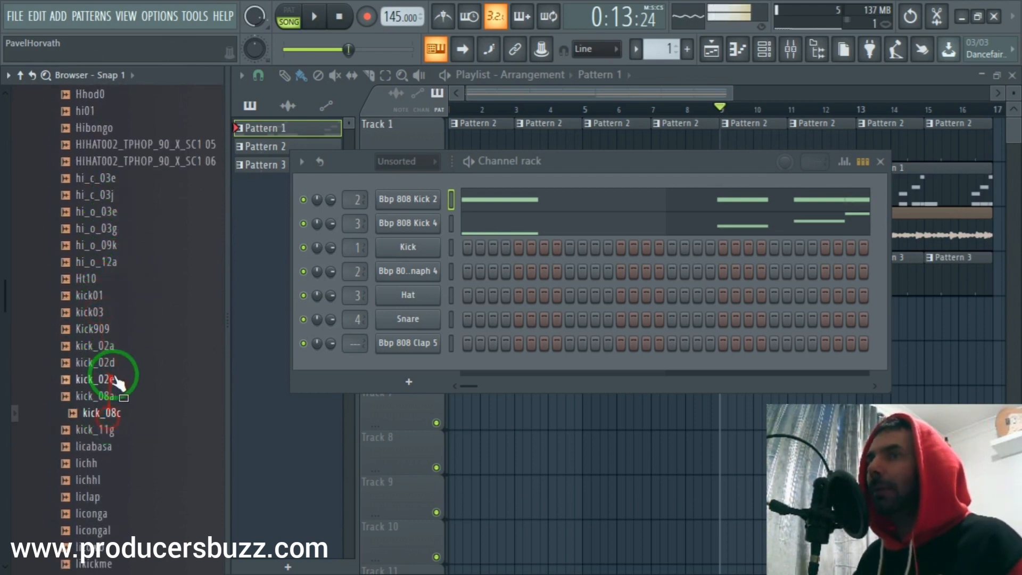
{"action": "scroll", "coordinate": [114, 379], "scroll_direction": "down", "scroll_amount": 5}
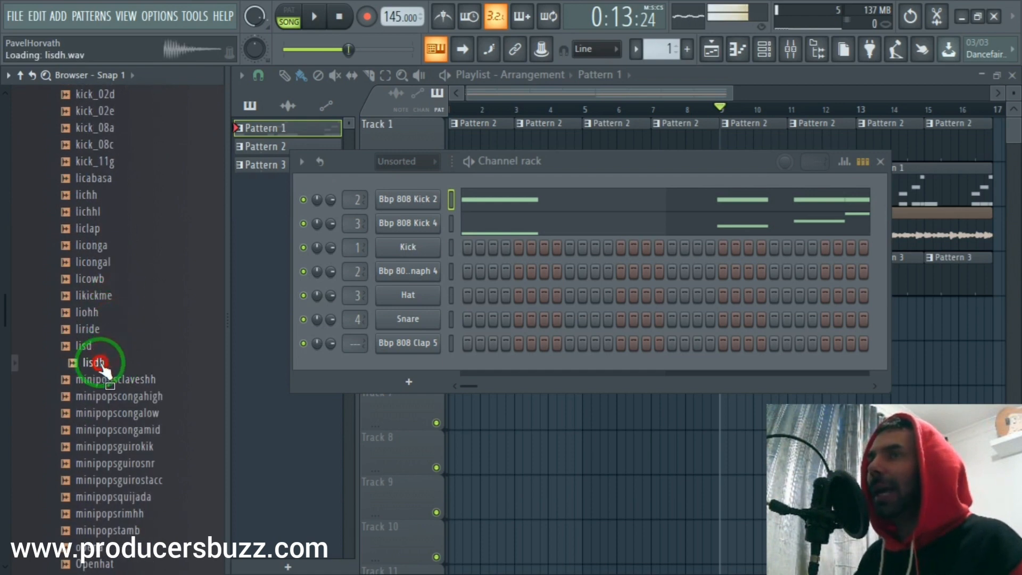
{"action": "scroll", "coordinate": [114, 338], "scroll_direction": "down", "scroll_amount": 20}
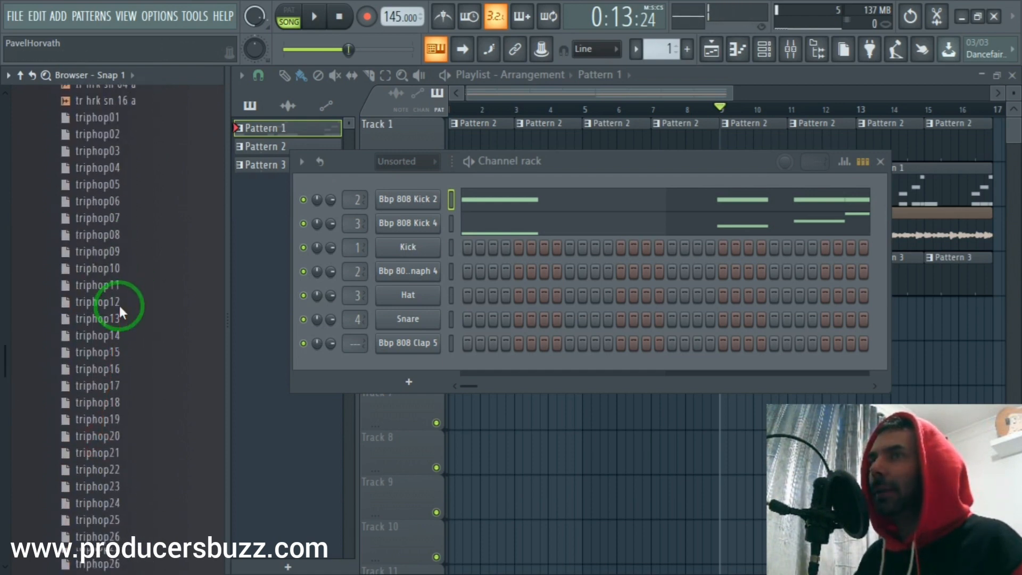
{"action": "scroll", "coordinate": [119, 305], "scroll_direction": "down", "scroll_amount": 10}
- Expand the Cash Money Kit to examine its samples, and collapse it again
{"action": "left_click", "coordinate": [122, 247]}
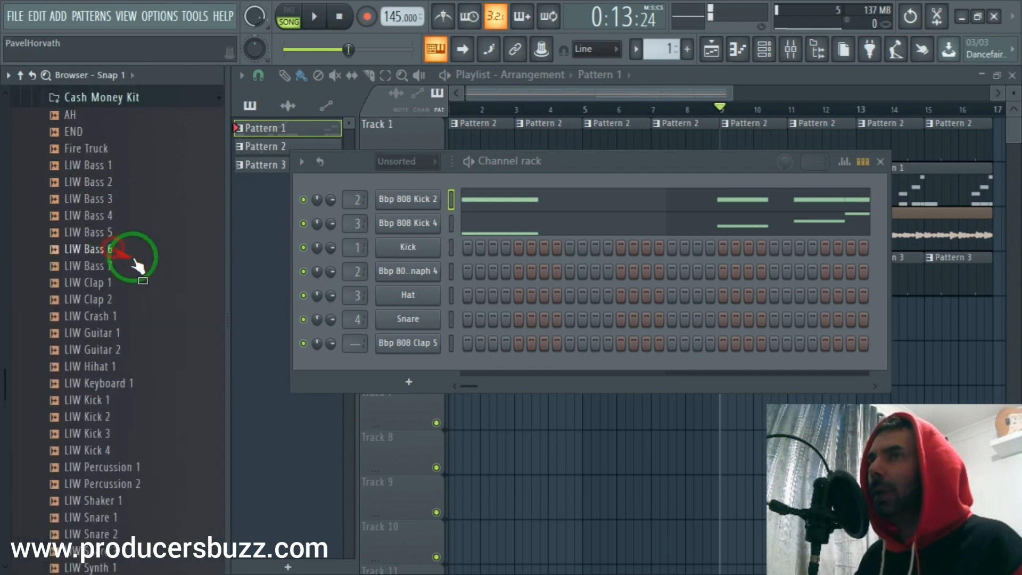
{"action": "left_click", "coordinate": [115, 96]}
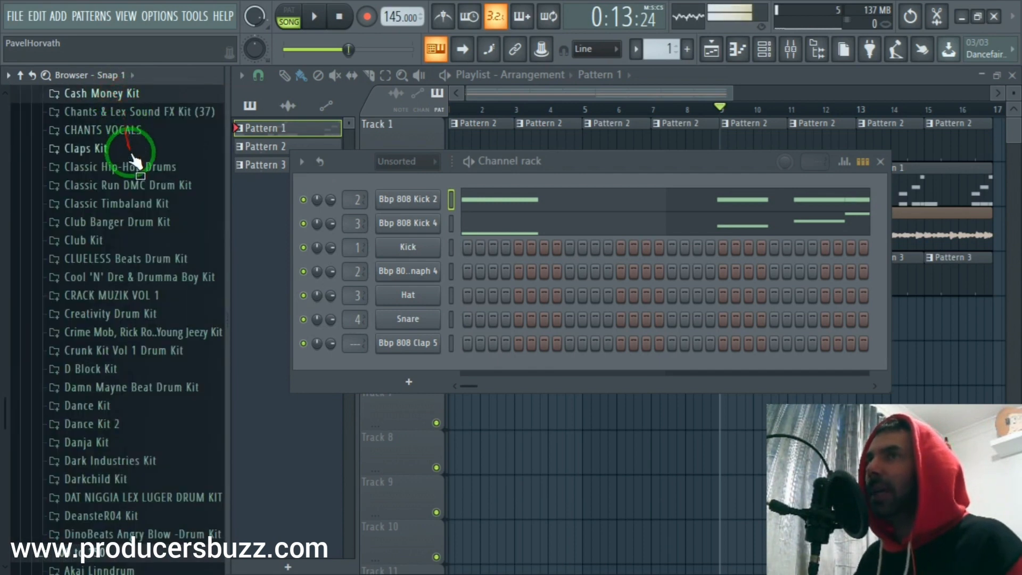
{"action": "left_click_drag", "start_coordinate": [131, 154], "coordinate": [134, 289]}
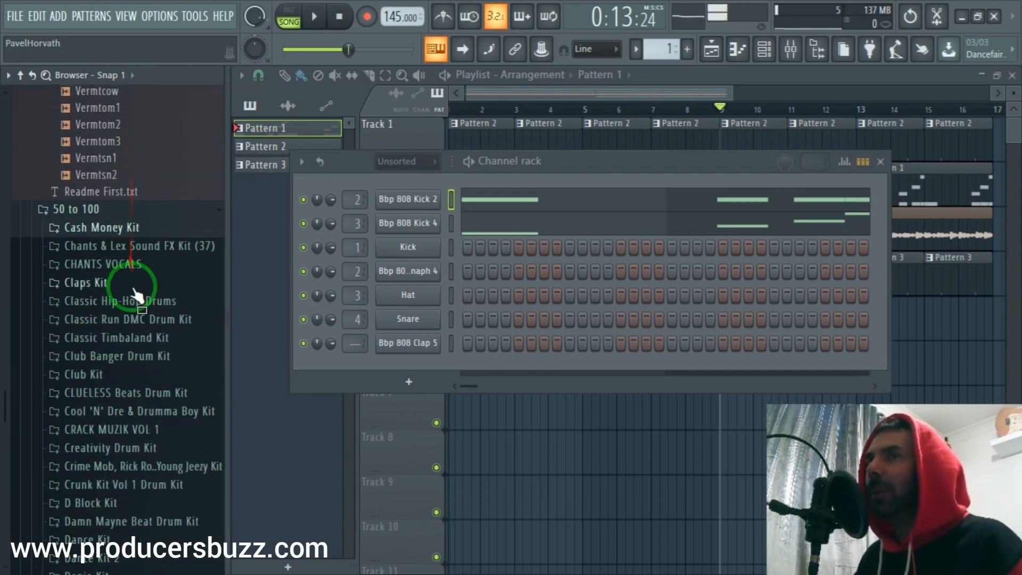
- Add hihat3 from the CLUELESS Beats Drum Kit's Hi-hat folder as a new channel in the channel rack, and audition its sample
{"action": "left_click", "coordinate": [132, 393]}
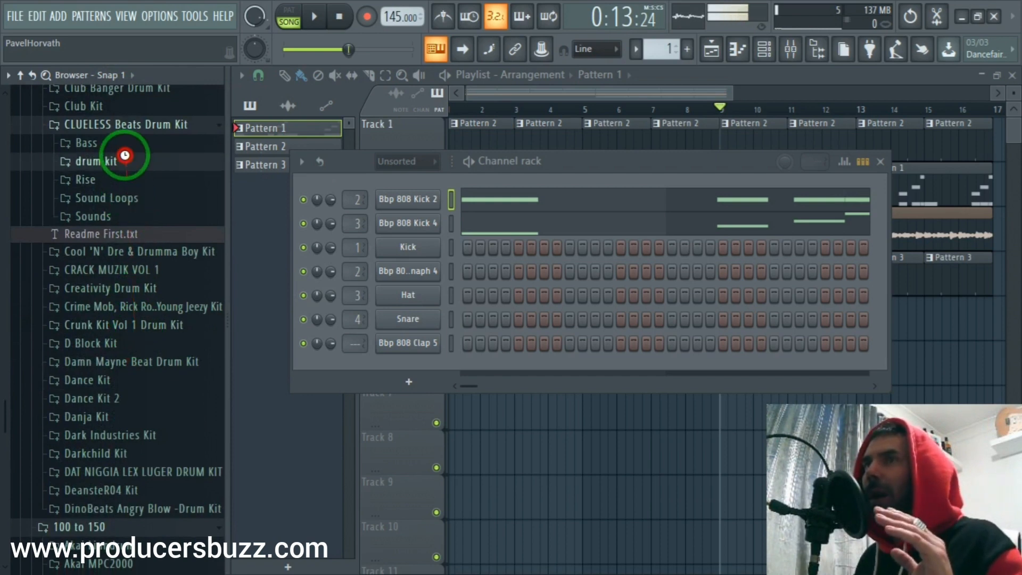
{"action": "left_click", "coordinate": [125, 160]}
{"action": "left_click", "coordinate": [112, 234]}
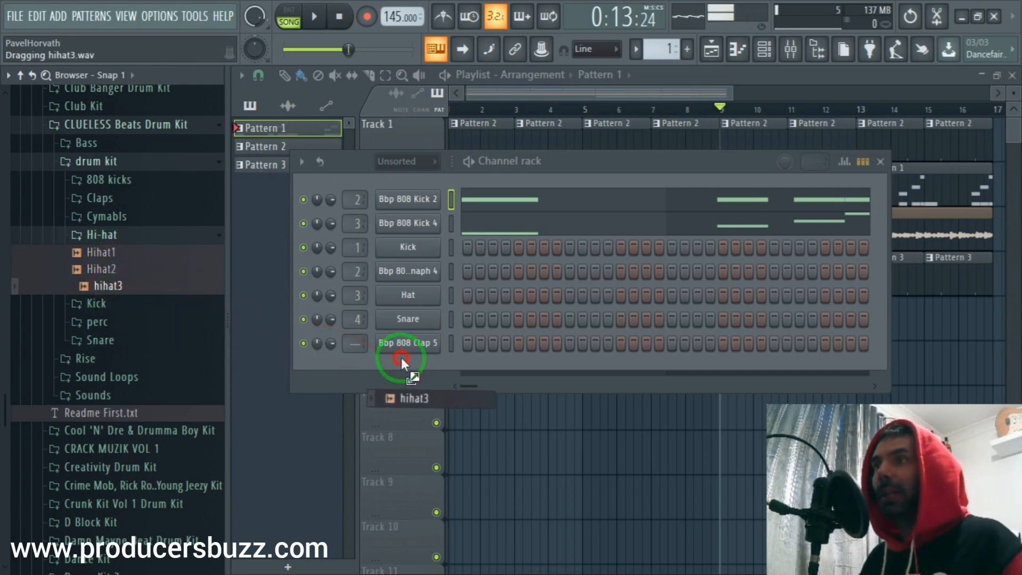
{"action": "left_click_drag", "start_coordinate": [402, 357], "coordinate": [402, 358]}
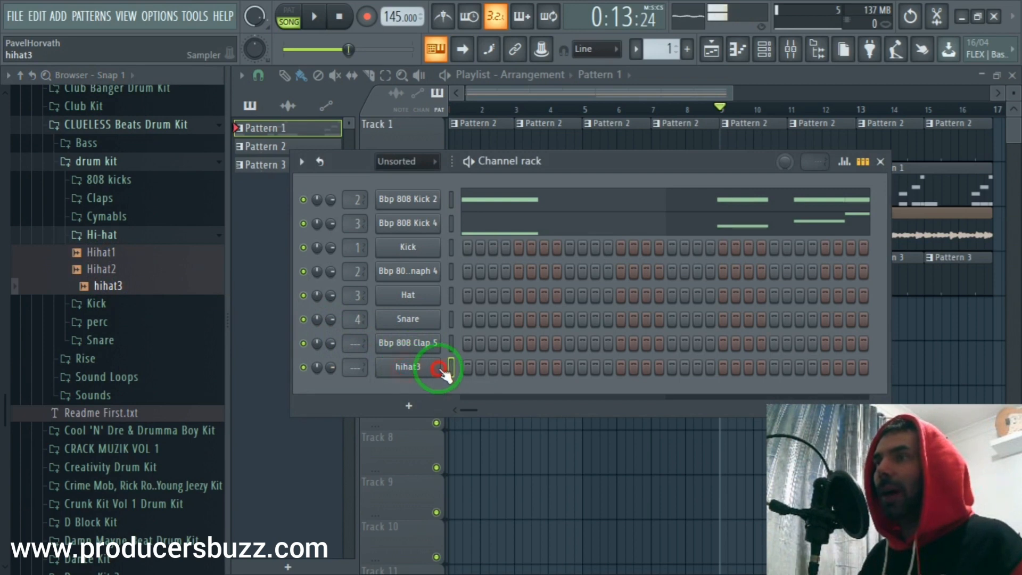
{"action": "left_click", "coordinate": [438, 368]}
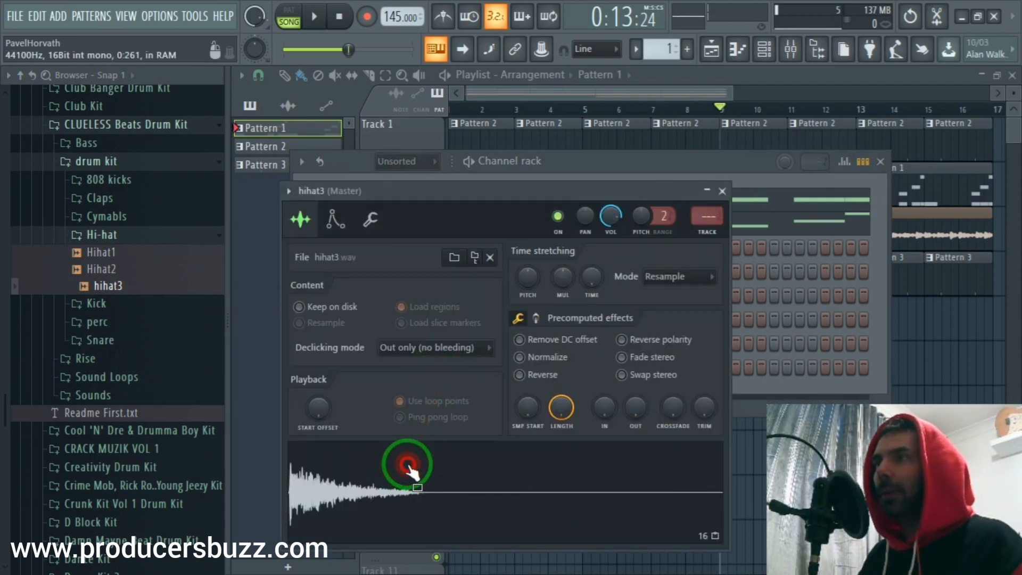
{"action": "left_click_drag", "start_coordinate": [409, 468], "coordinate": [716, 98]}
- Switch to the empty Pattern 4, extend it to two bars, and fill the hihat3 channel on each 2 steps
{"action": "scroll", "coordinate": [667, 49], "scroll_direction": "up", "scroll_amount": 1}
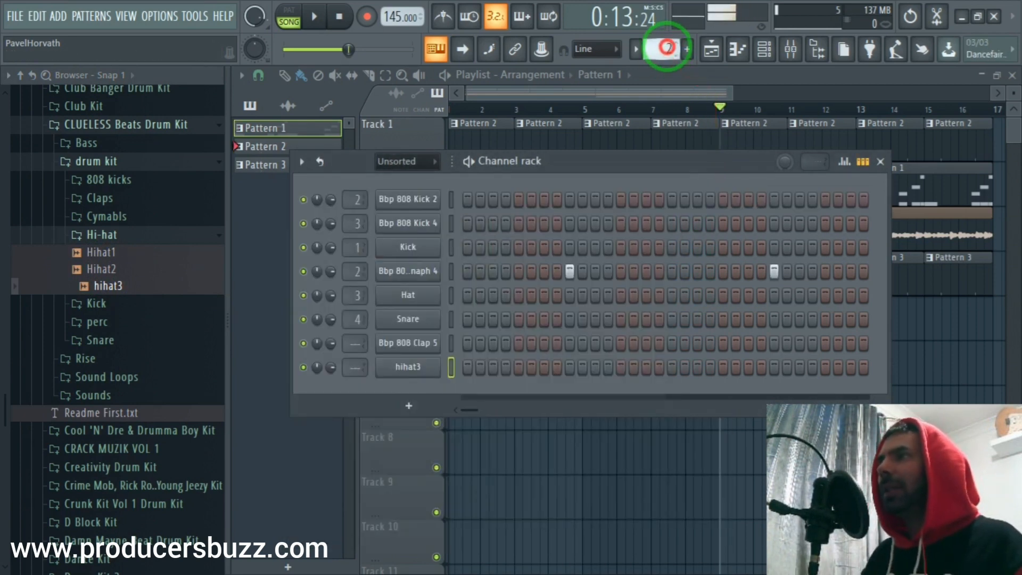
{"action": "scroll", "coordinate": [669, 43], "scroll_direction": "up", "scroll_amount": 1}
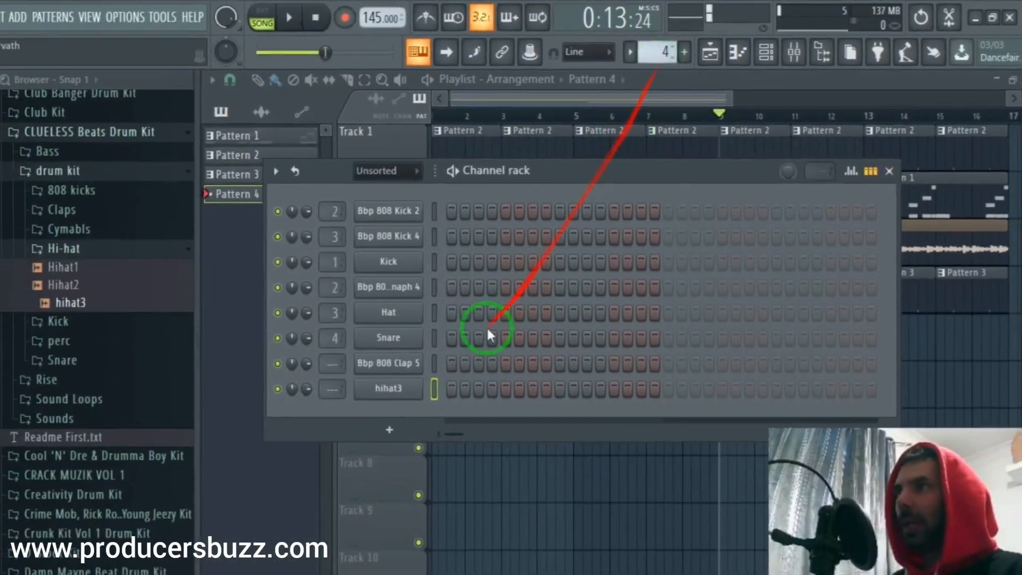
{"action": "left_click", "coordinate": [410, 368]}
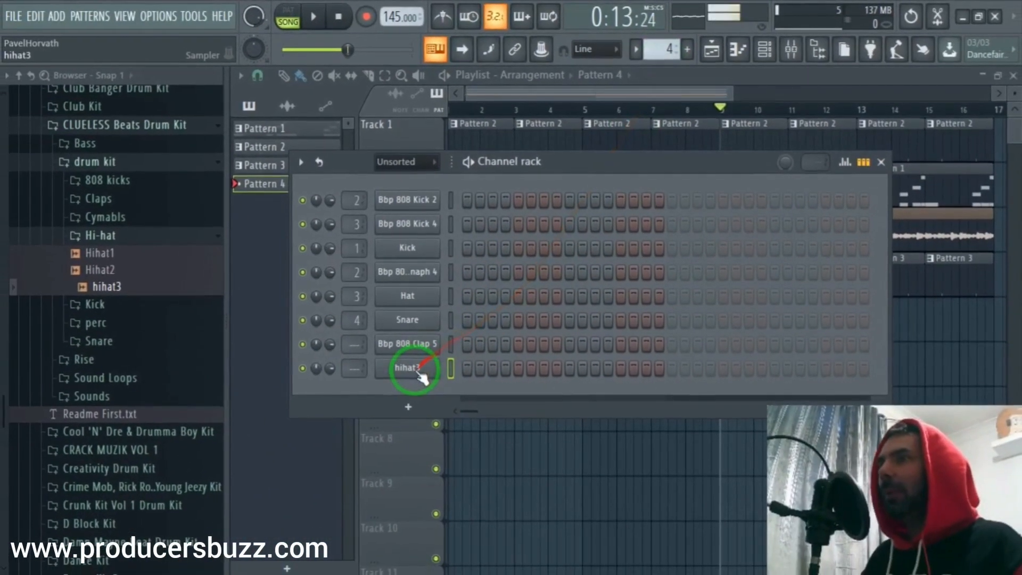
{"action": "left_click", "coordinate": [673, 368]}
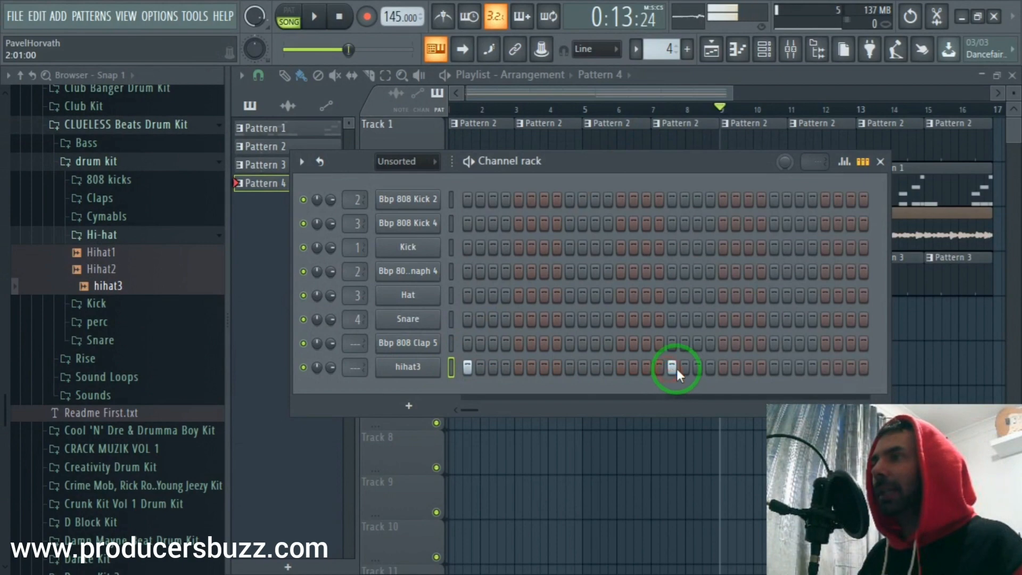
{"action": "right_click", "coordinate": [408, 368]}
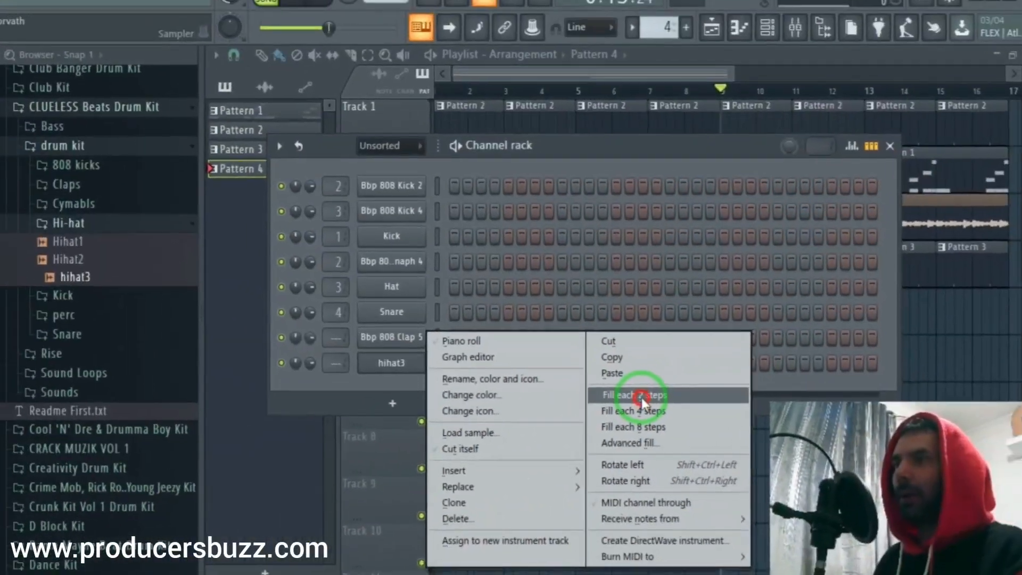
{"action": "left_click", "coordinate": [644, 397]}
- Open the hihat3 channel in the piano roll, zoom in on its notes, and play the pattern briefly
{"action": "right_click", "coordinate": [431, 369]}
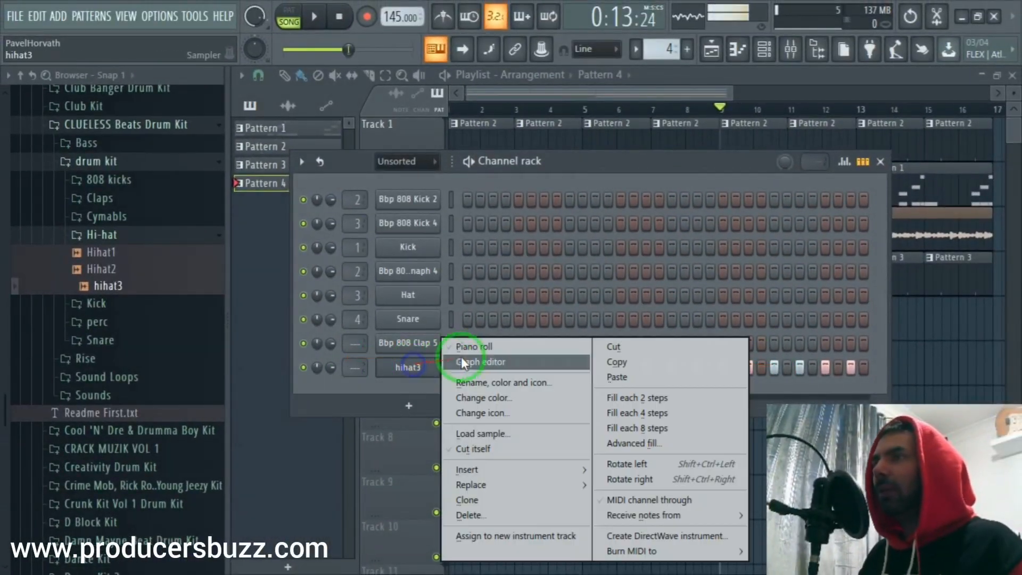
{"action": "left_click", "coordinate": [481, 348]}
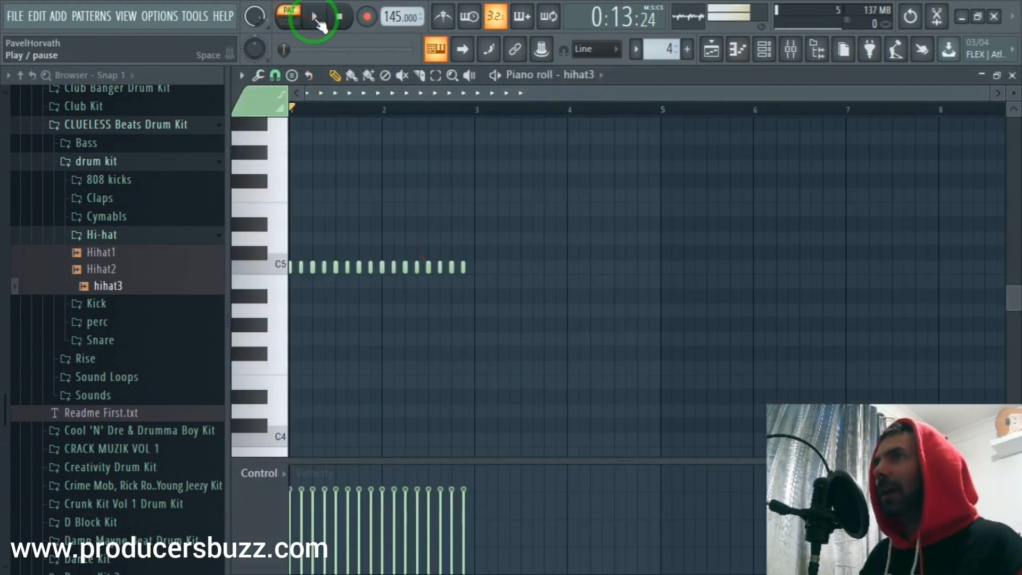
{"action": "left_click", "coordinate": [316, 18]}
{"action": "left_click_drag", "start_coordinate": [985, 93], "coordinate": [823, 93]}
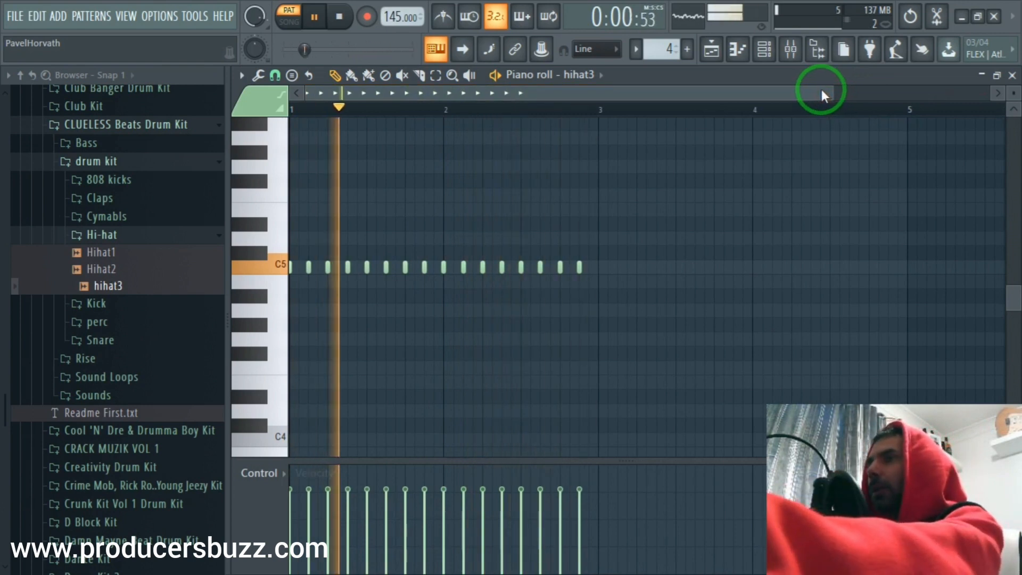
{"action": "key", "text": "space"}
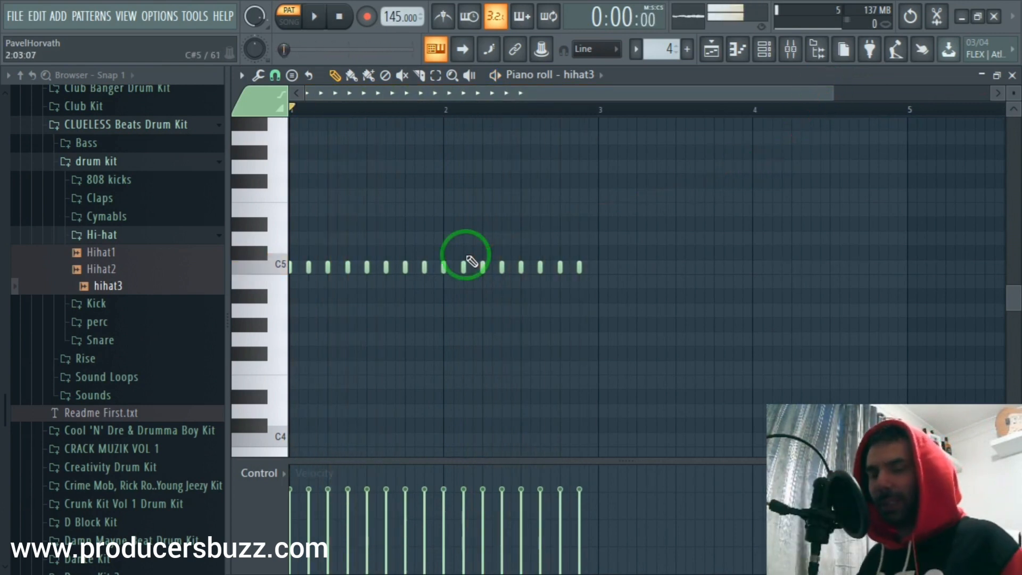
- Duplicate the two bars of hihat3 notes so that they fill bars 1 to 4 on C5
{"action": "key", "text": "ctrl+a"}
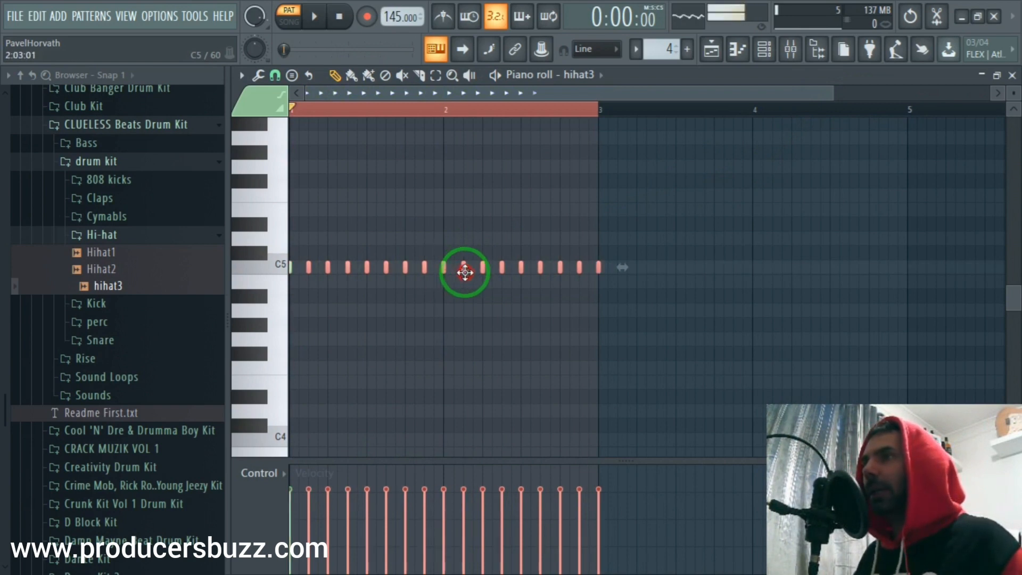
{"action": "left_click_drag", "start_coordinate": [465, 272], "coordinate": [755, 277]}
{"action": "left_click", "coordinate": [294, 109]}
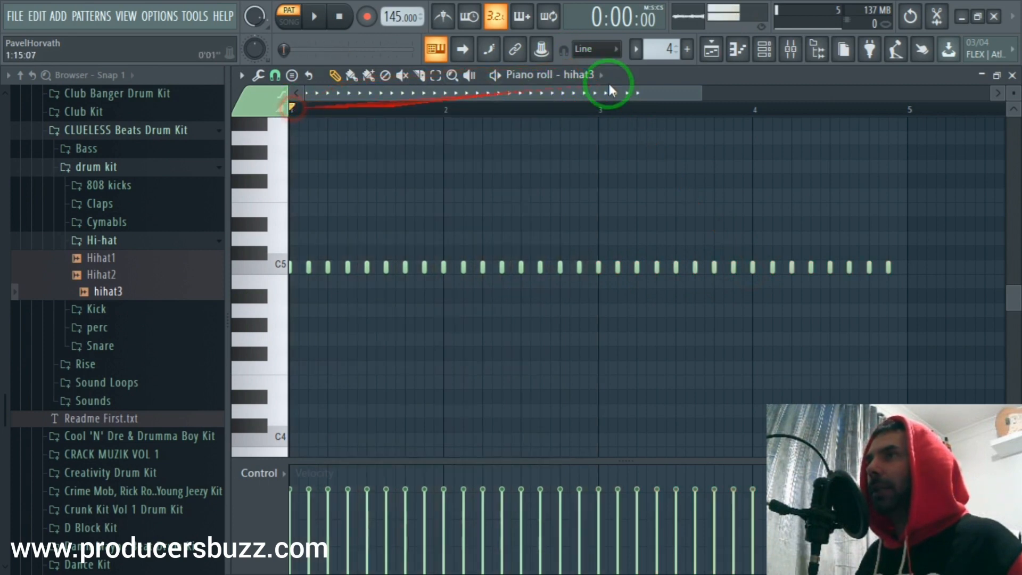
{"action": "left_click_drag", "start_coordinate": [701, 92], "coordinate": [737, 94]}
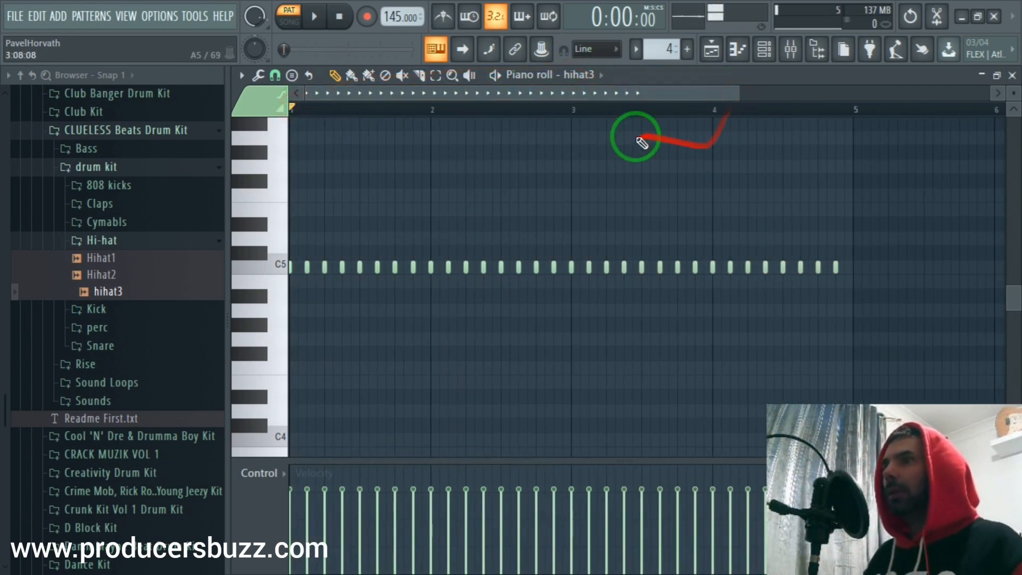
{"action": "key", "text": "ctrl+a"}
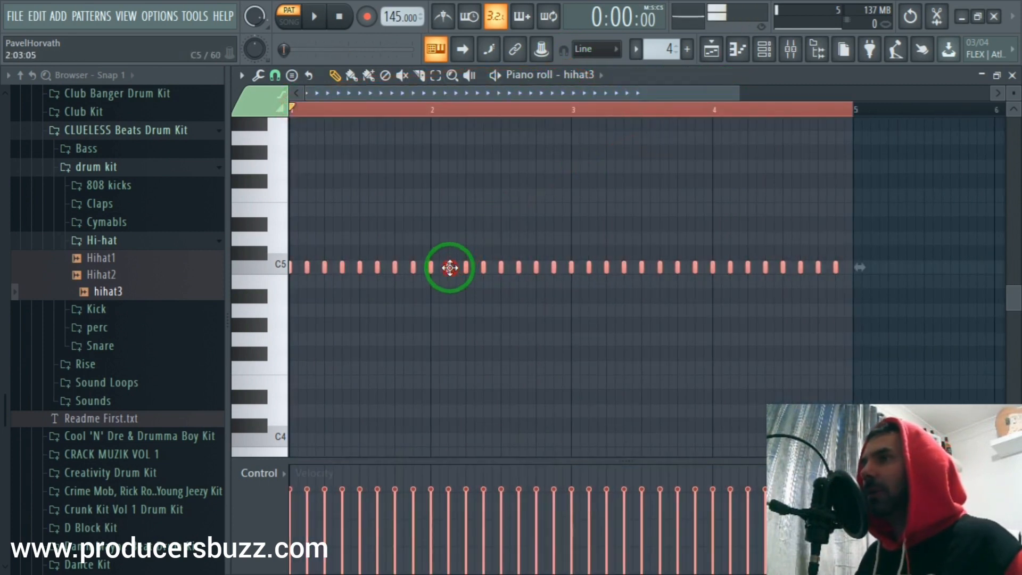
{"action": "left_click_drag", "start_coordinate": [450, 268], "coordinate": [666, 109]}
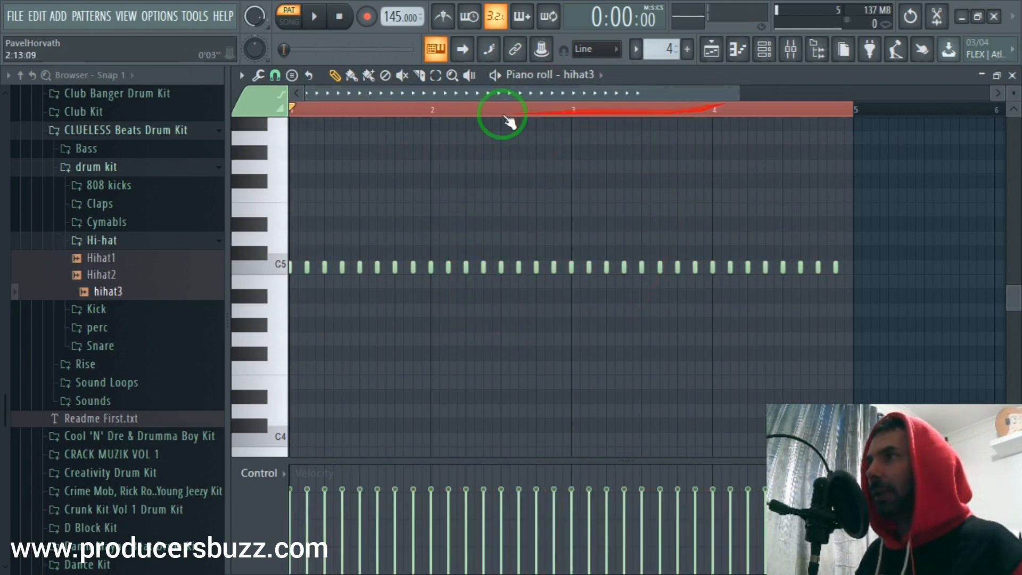
{"action": "left_click", "coordinate": [301, 107]}
{"action": "left_click_drag", "start_coordinate": [296, 110], "coordinate": [336, 118]}
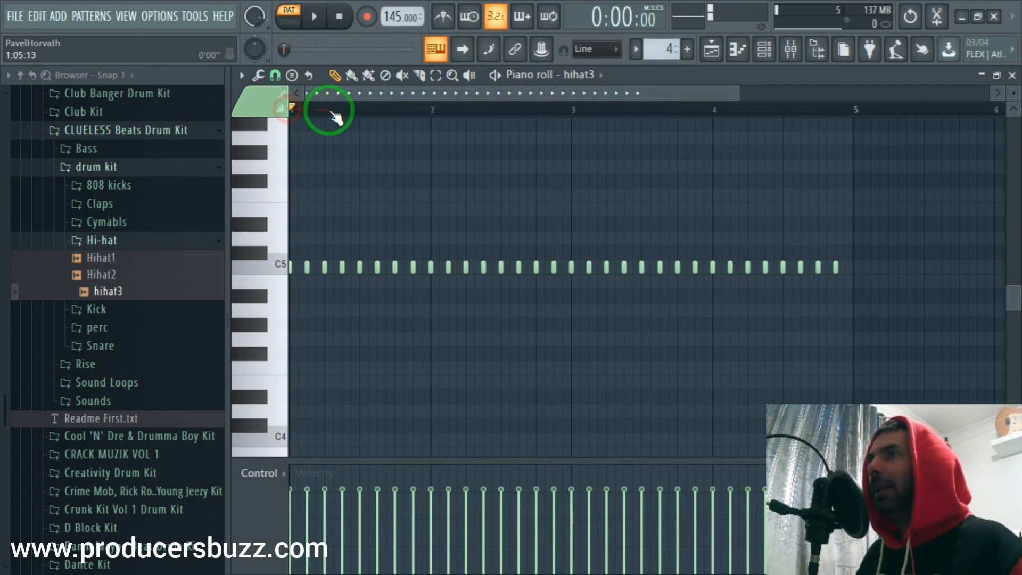
- Listen to the four-bar hi-hat pattern and close the piano roll
{"action": "key", "text": "space"}
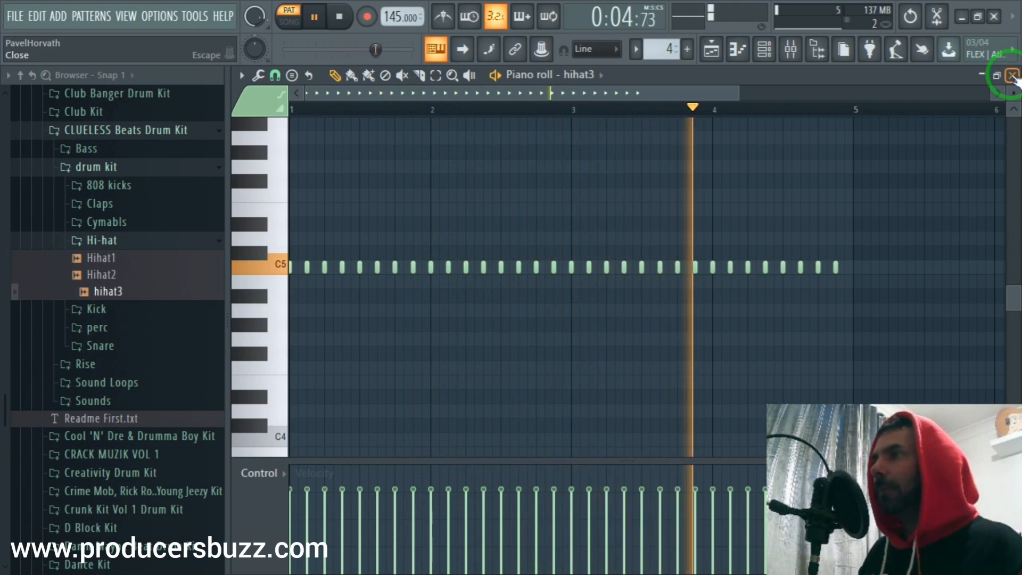
{"action": "key", "text": "space"}
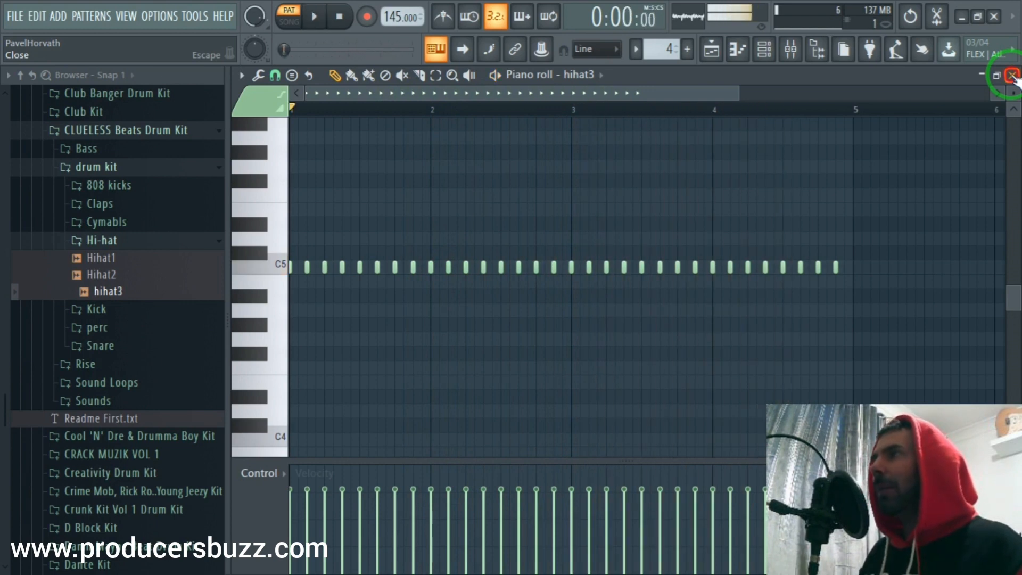
{"action": "left_click", "coordinate": [1013, 75]}
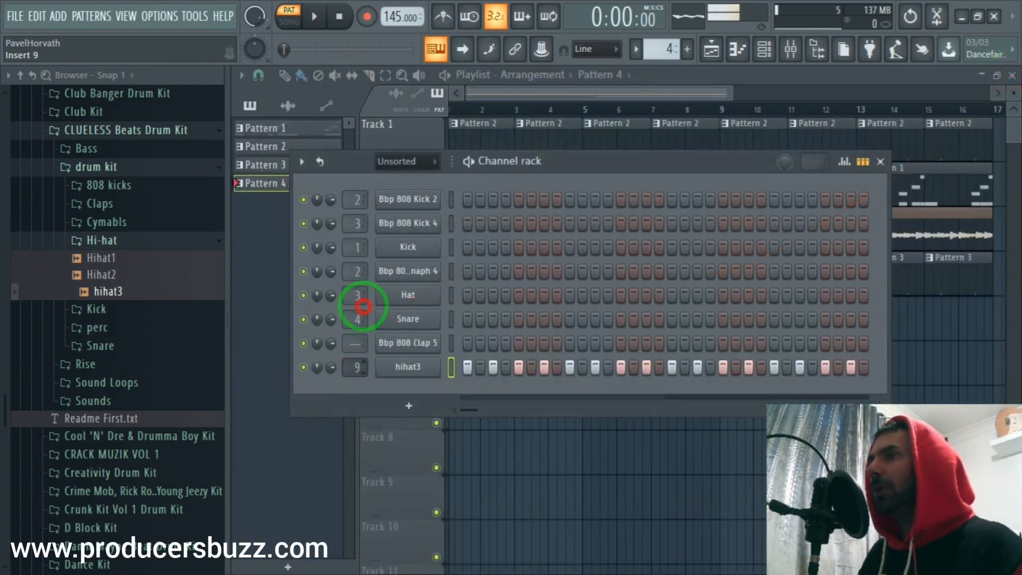
- Route the hihat3 channel to mixer insert 10 and load the MAutopan effect into the insert's first slot
{"action": "double_click", "coordinate": [351, 365]}
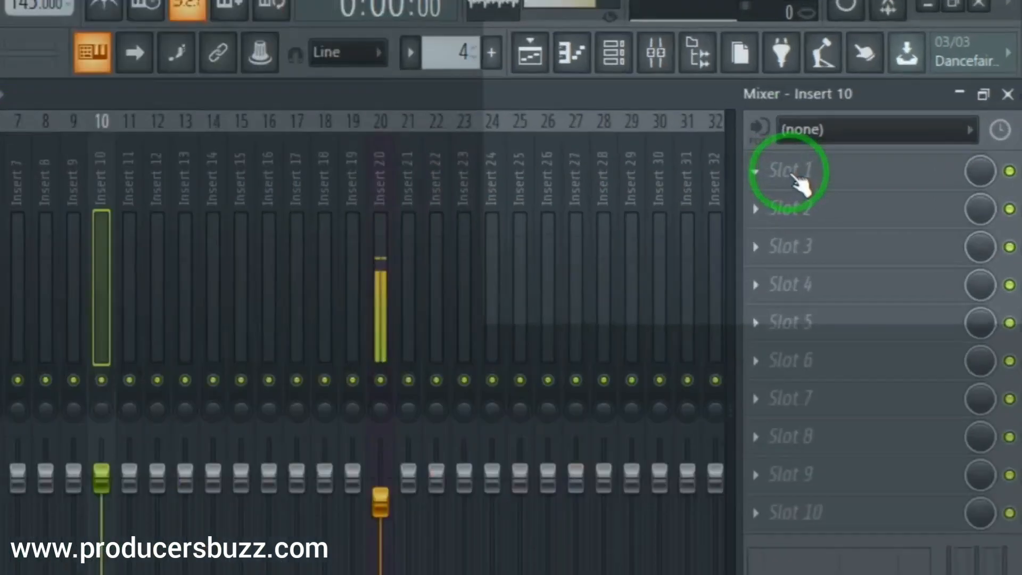
{"action": "left_click", "coordinate": [876, 125]}
{"action": "mouse_move", "coordinate": [862, 145]}
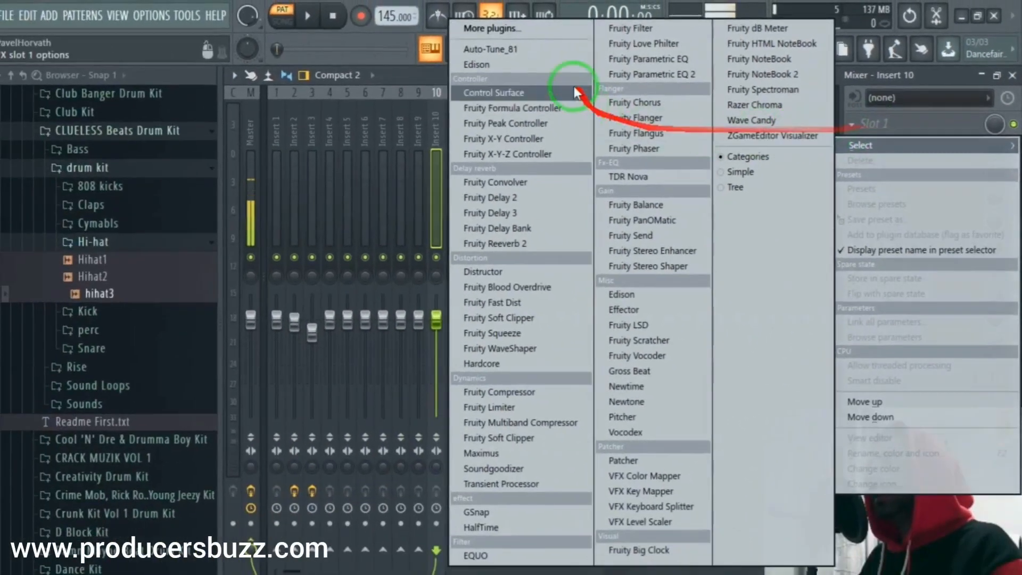
{"action": "left_click", "coordinate": [536, 30]}
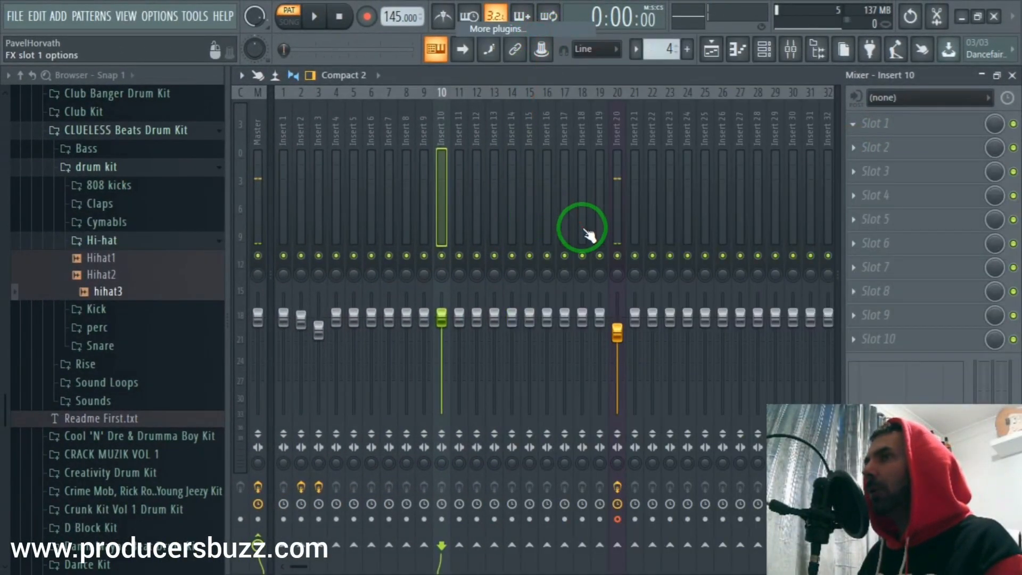
{"action": "scroll", "coordinate": [484, 228], "scroll_direction": "down", "scroll_amount": 15}
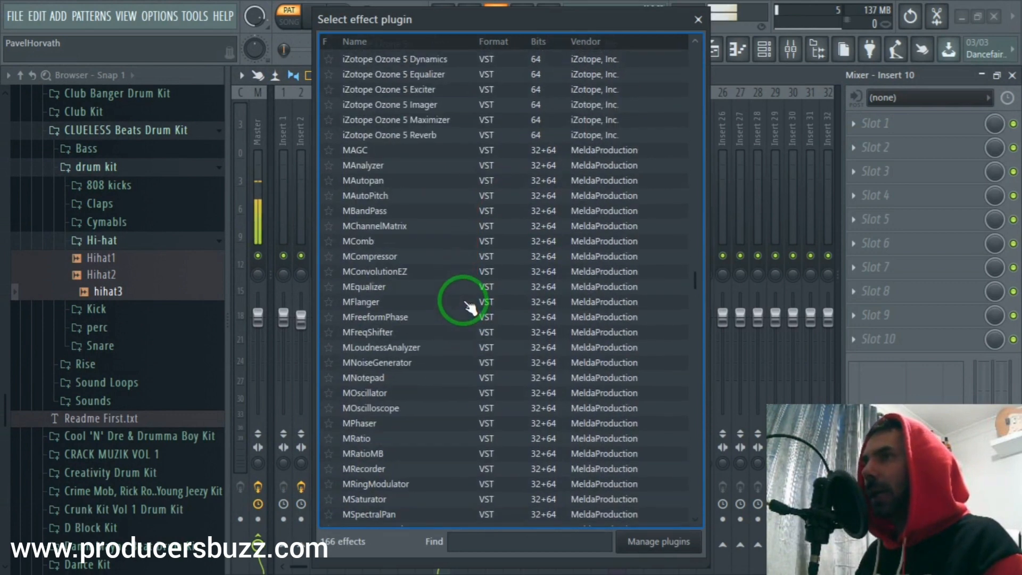
{"action": "scroll", "coordinate": [470, 307], "scroll_direction": "up", "scroll_amount": 3}
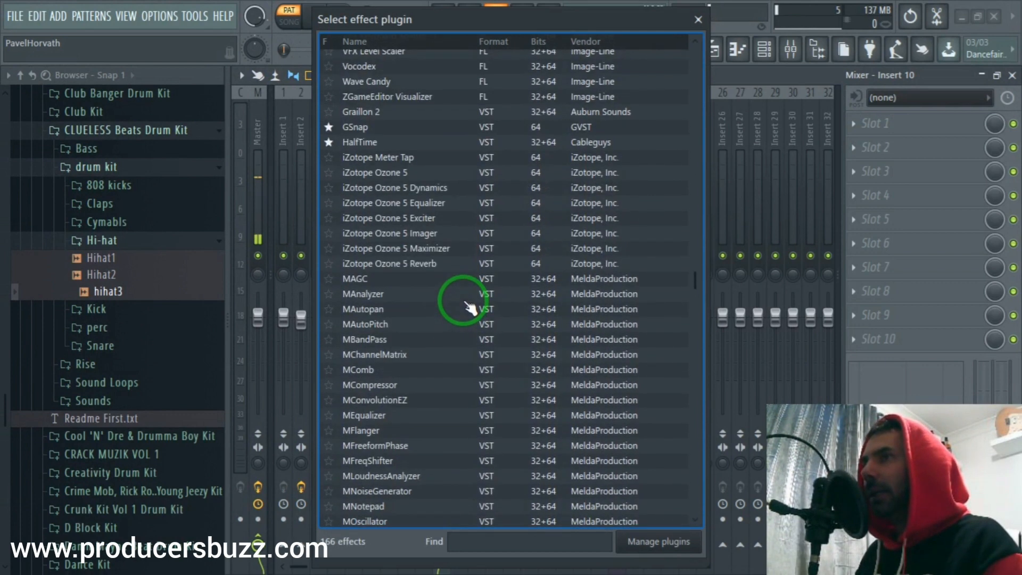
{"action": "double_click", "coordinate": [386, 310]}
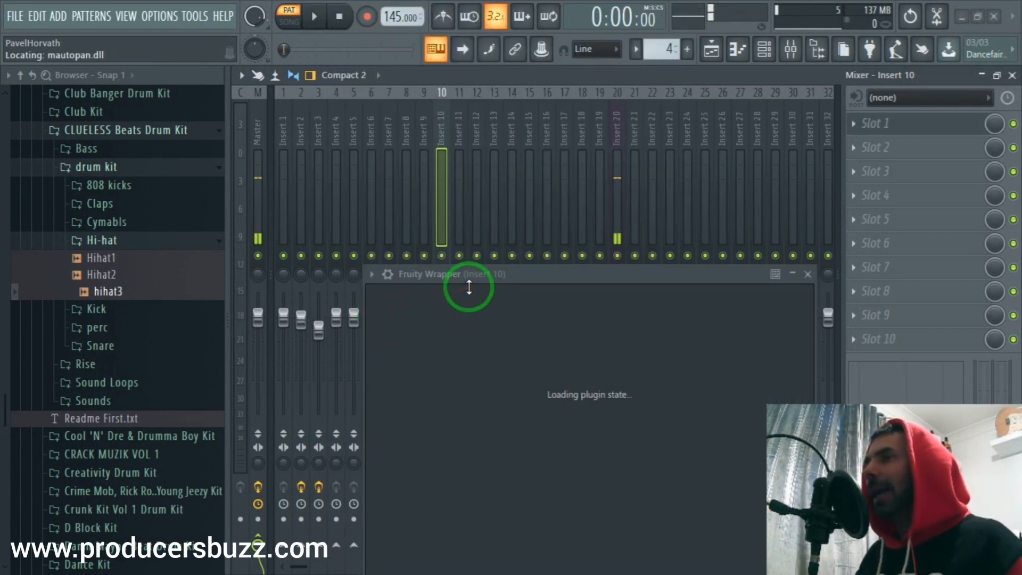
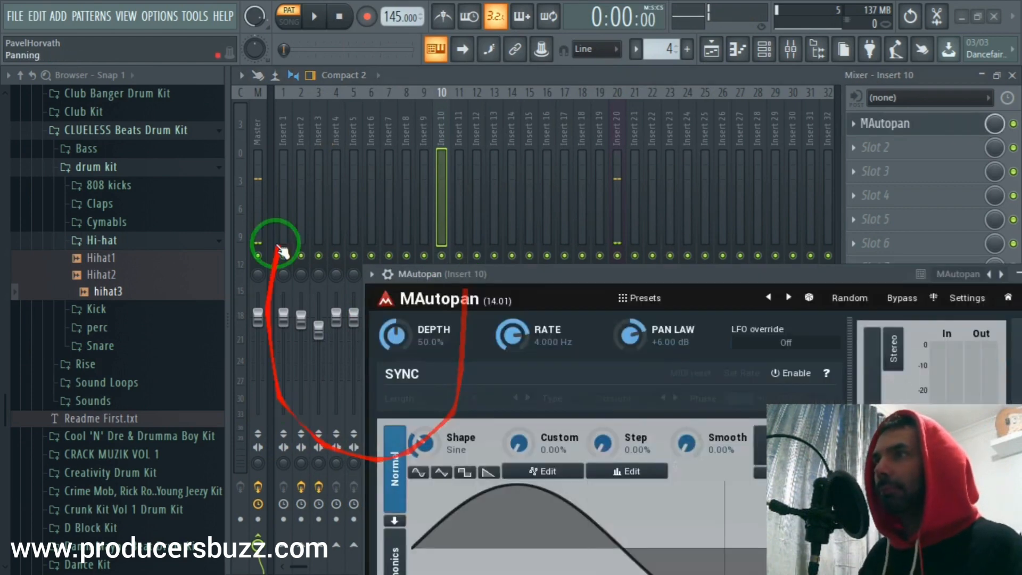
{"action": "left_click_drag", "start_coordinate": [541, 296], "coordinate": [416, 130]}
- Switch to Firefox, search the Producers Buzz site for "mauto" and open the Hi-Hat Panning HACK – MAutopan article
{"action": "key", "text": "alt+Tab"}
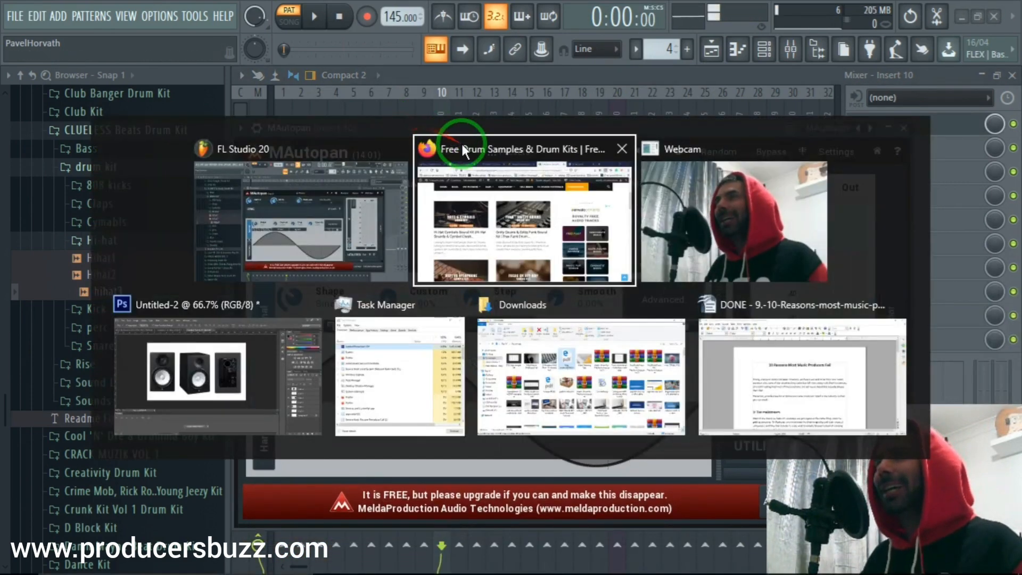
{"action": "scroll", "coordinate": [692, 168], "scroll_direction": "up", "scroll_amount": 3}
{"action": "scroll", "coordinate": [859, 182], "scroll_direction": "up", "scroll_amount": 4}
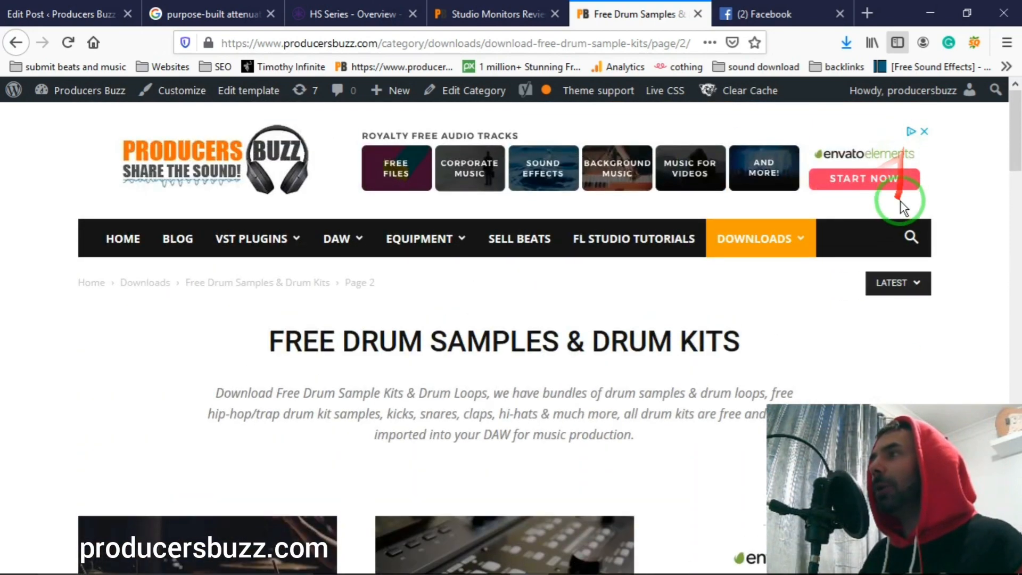
{"action": "left_click", "coordinate": [912, 236]}
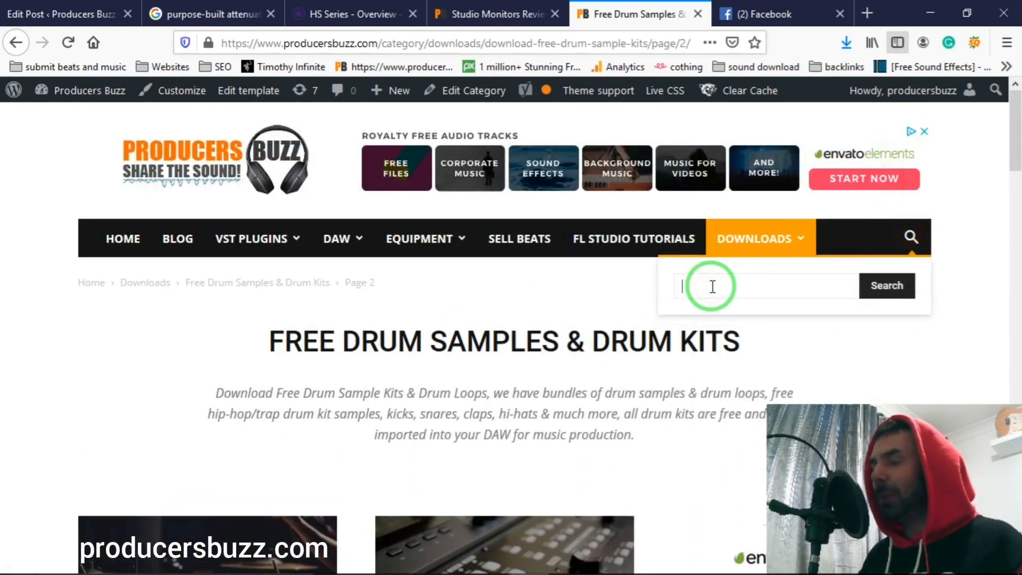
{"action": "type", "text": "mauto"}
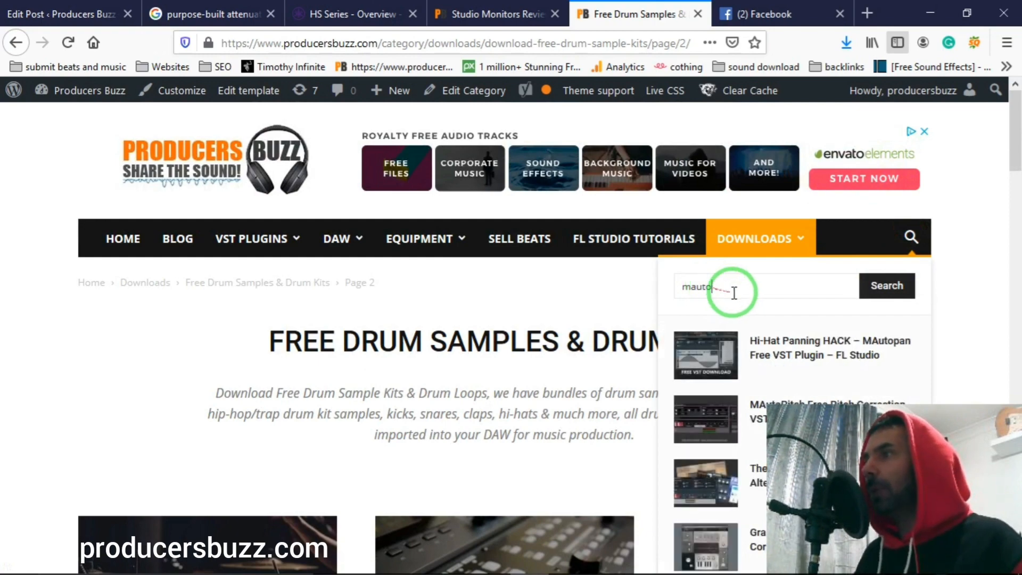
{"action": "scroll", "coordinate": [795, 293], "scroll_direction": "down", "scroll_amount": 2}
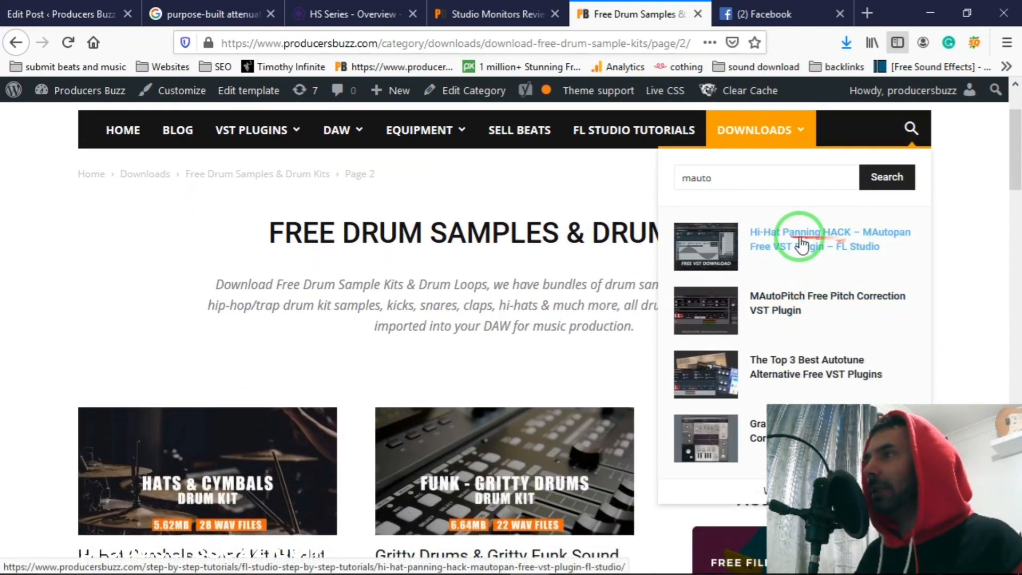
{"action": "left_click", "coordinate": [806, 242]}
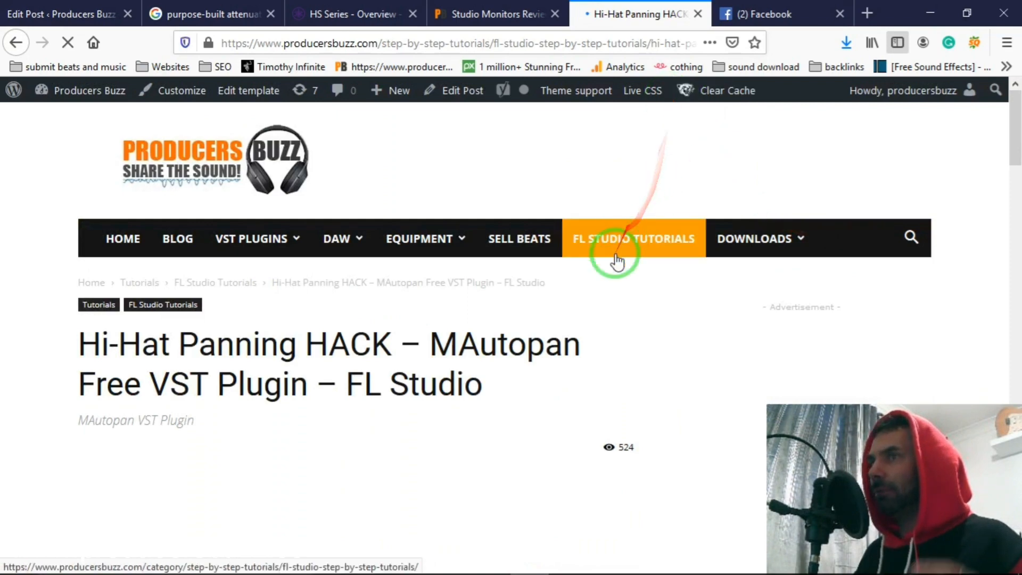
- Find the author's download link in the MAutopan article, view the MeldaProduction downloads page, and close it
{"action": "scroll", "coordinate": [548, 366], "scroll_direction": "down", "scroll_amount": 4}
{"action": "scroll", "coordinate": [422, 296], "scroll_direction": "down", "scroll_amount": 8}
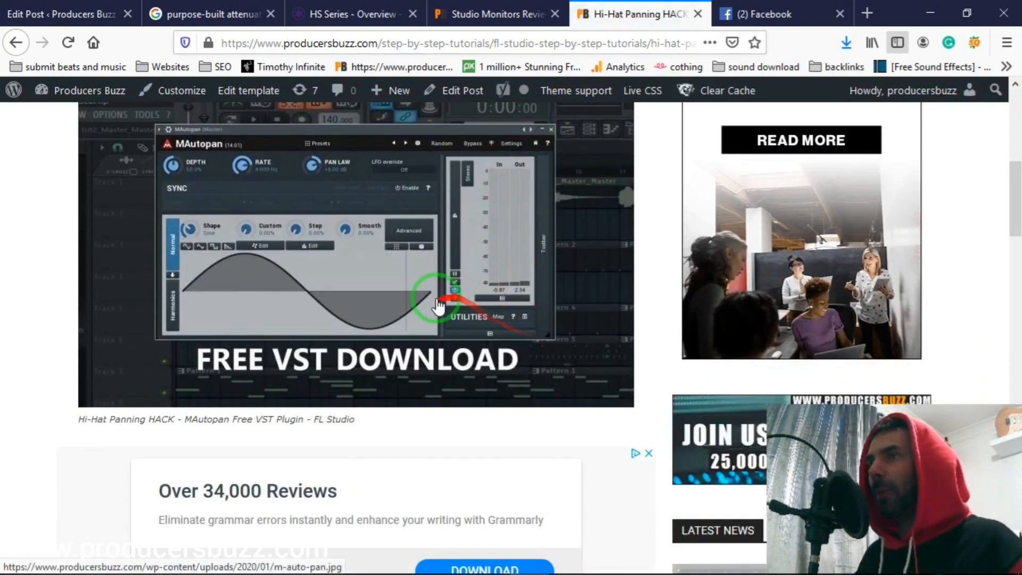
{"action": "scroll", "coordinate": [379, 310], "scroll_direction": "down", "scroll_amount": 15}
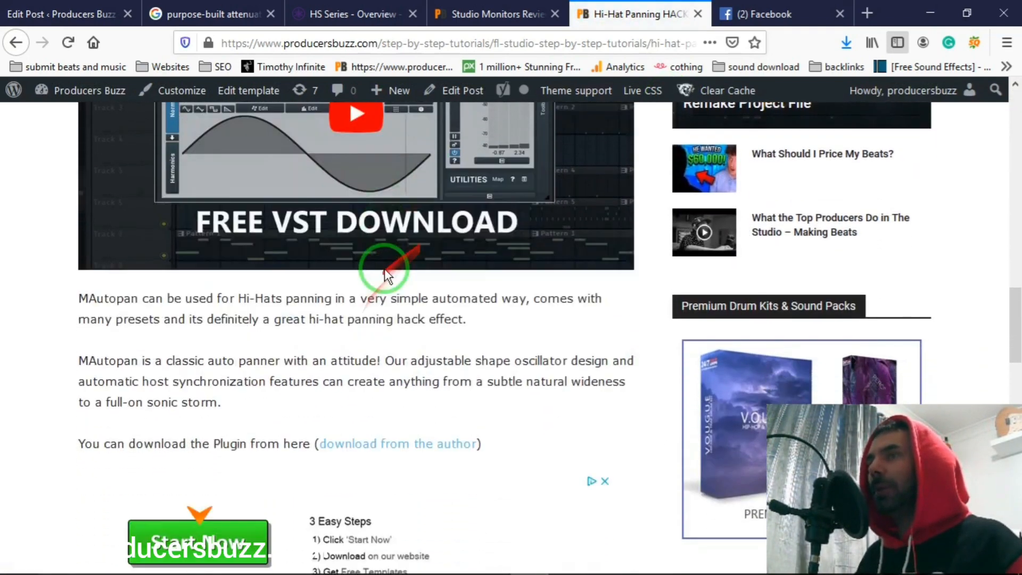
{"action": "scroll", "coordinate": [405, 256], "scroll_direction": "up", "scroll_amount": 1}
{"action": "left_click", "coordinate": [428, 234]}
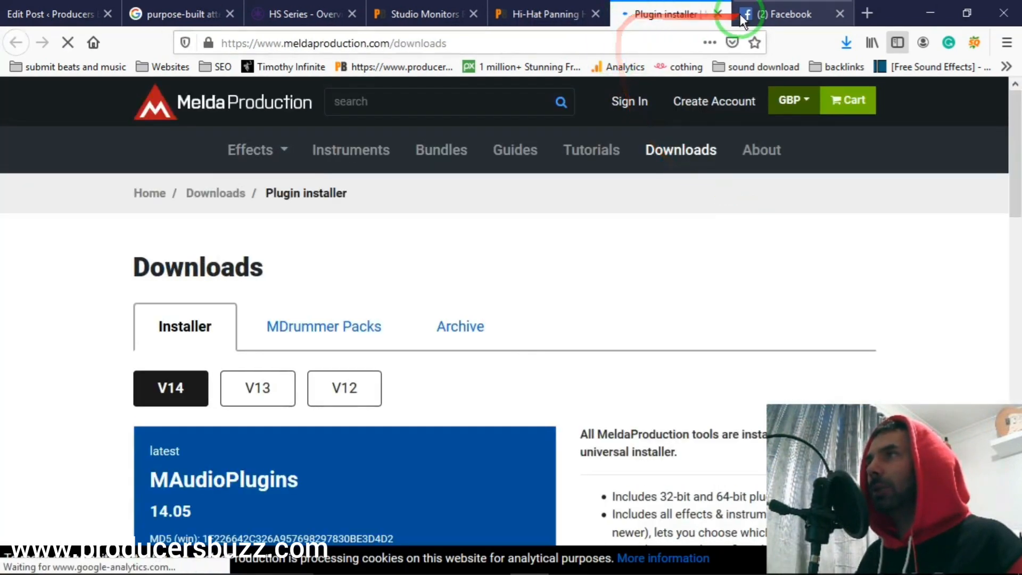
{"action": "left_click", "coordinate": [718, 13]}
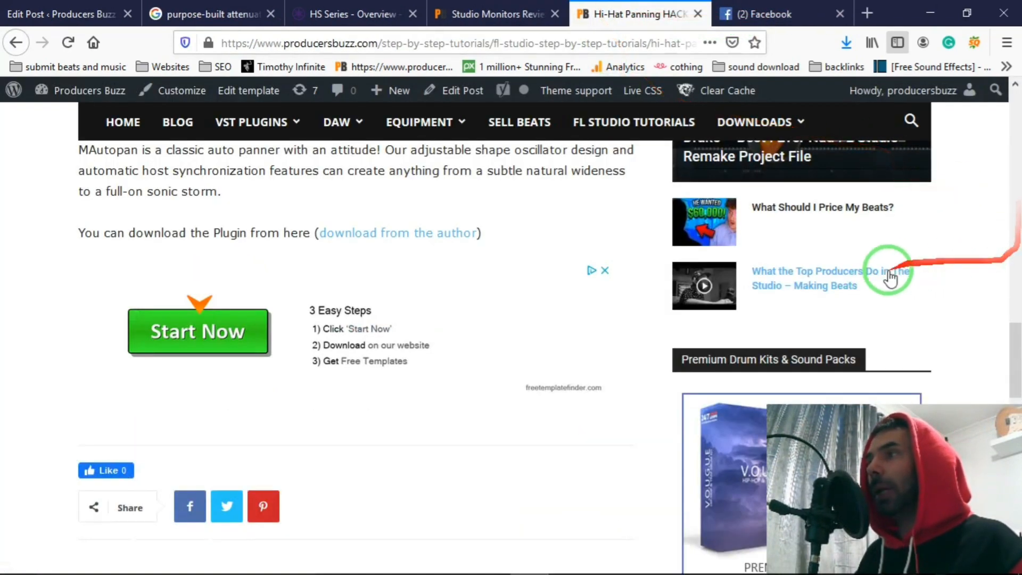
- Open the MAutoPitch Free Pitch Correction VST Plugin article from the site search and examine its description and download section
{"action": "scroll", "coordinate": [877, 266], "scroll_direction": "up", "scroll_amount": 1}
{"action": "left_click", "coordinate": [911, 119]}
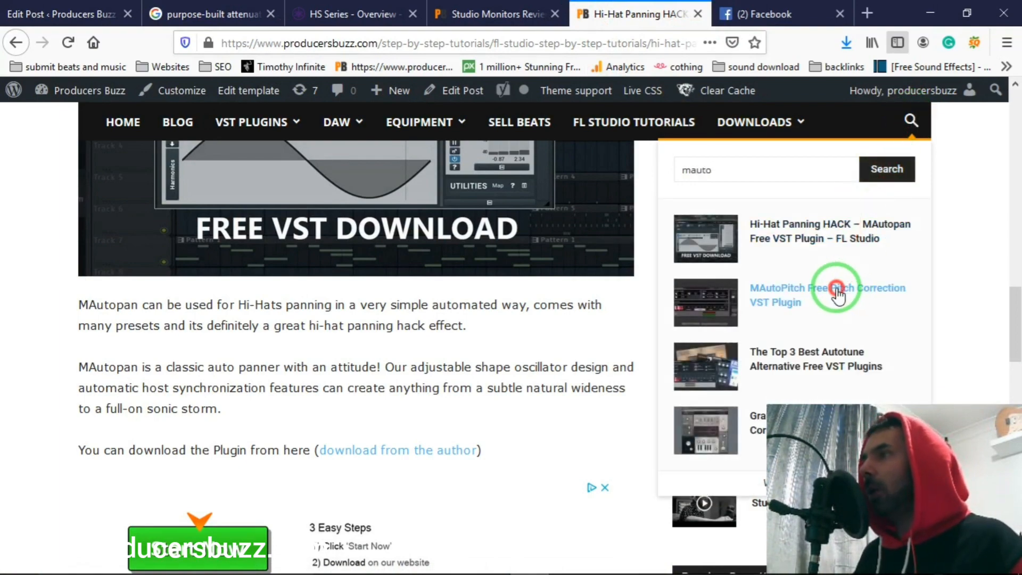
{"action": "left_click", "coordinate": [837, 290]}
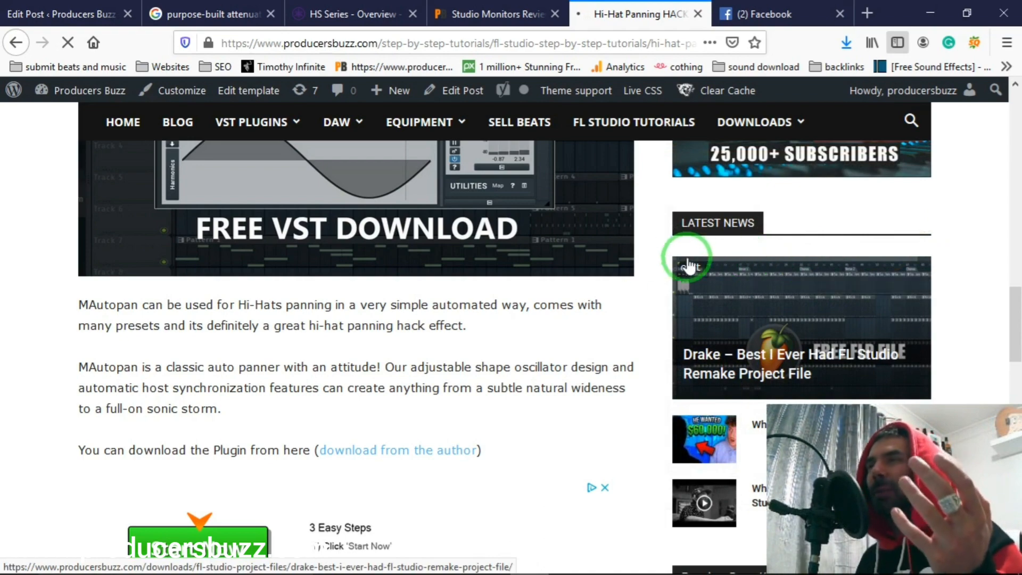
{"action": "scroll", "coordinate": [624, 261], "scroll_direction": "down", "scroll_amount": 4}
{"action": "scroll", "coordinate": [531, 250], "scroll_direction": "down", "scroll_amount": 4}
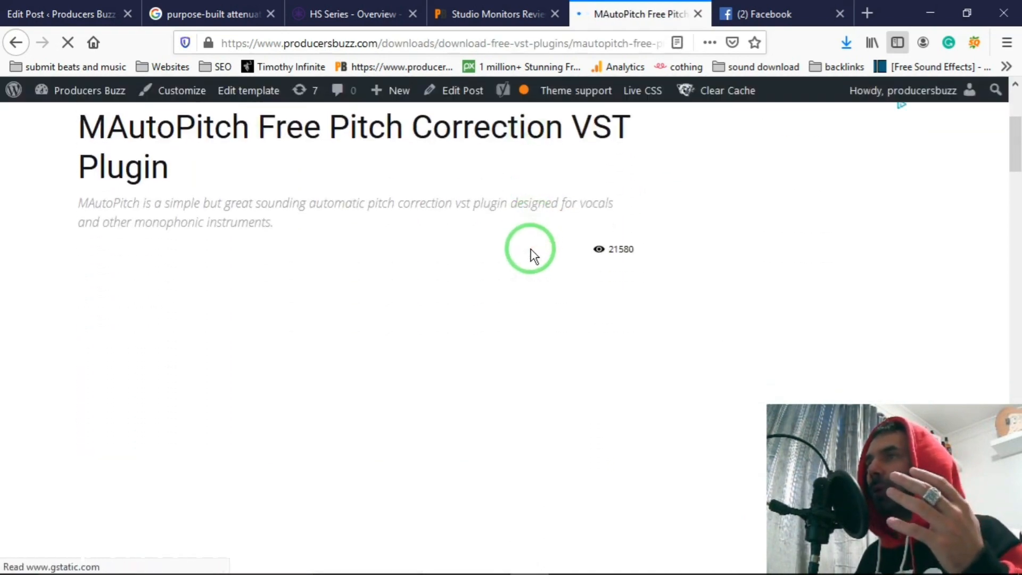
{"action": "scroll", "coordinate": [530, 250], "scroll_direction": "down", "scroll_amount": 15}
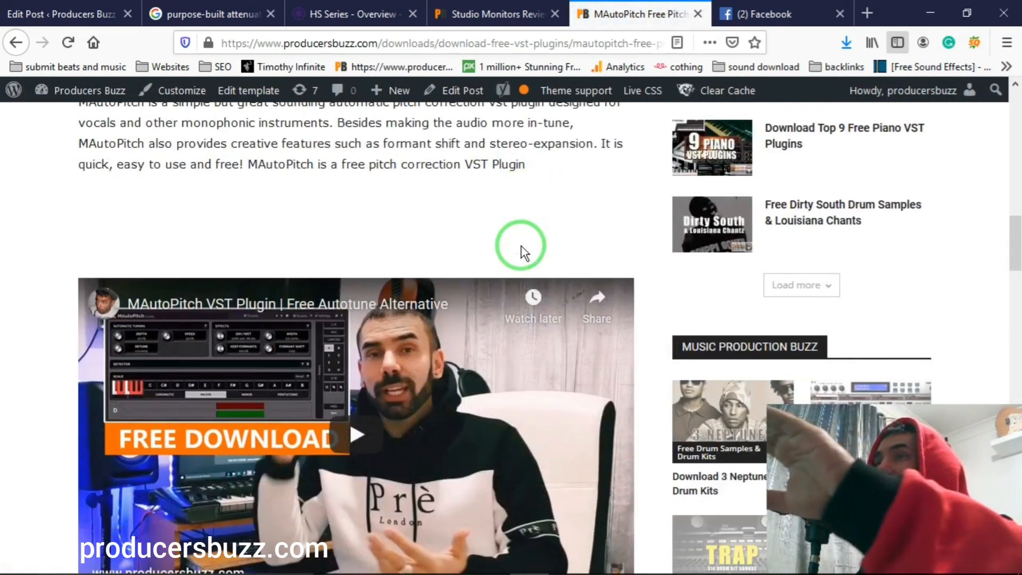
{"action": "scroll", "coordinate": [524, 250], "scroll_direction": "down", "scroll_amount": 15}
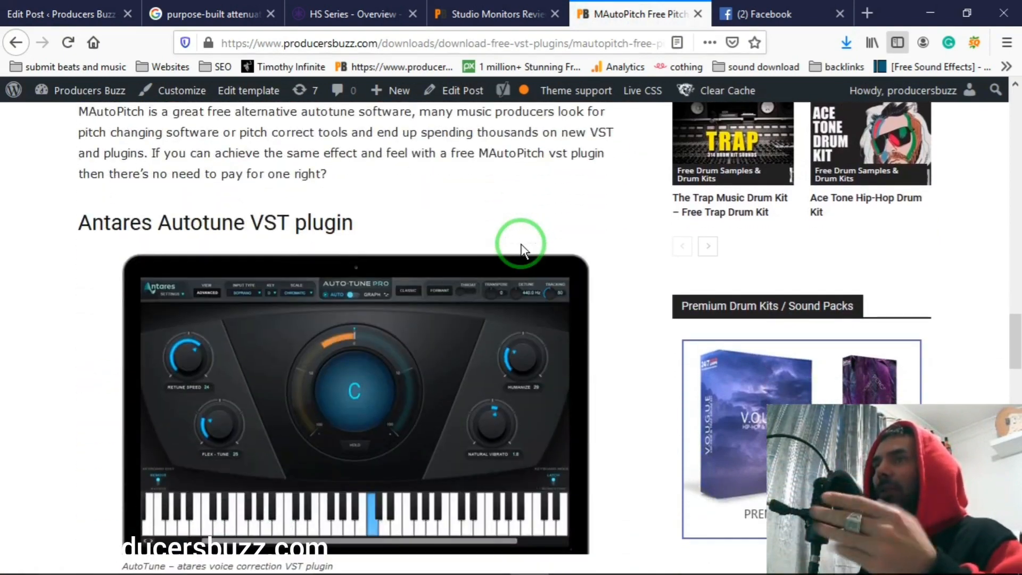
{"action": "scroll", "coordinate": [521, 250], "scroll_direction": "down", "scroll_amount": 8}
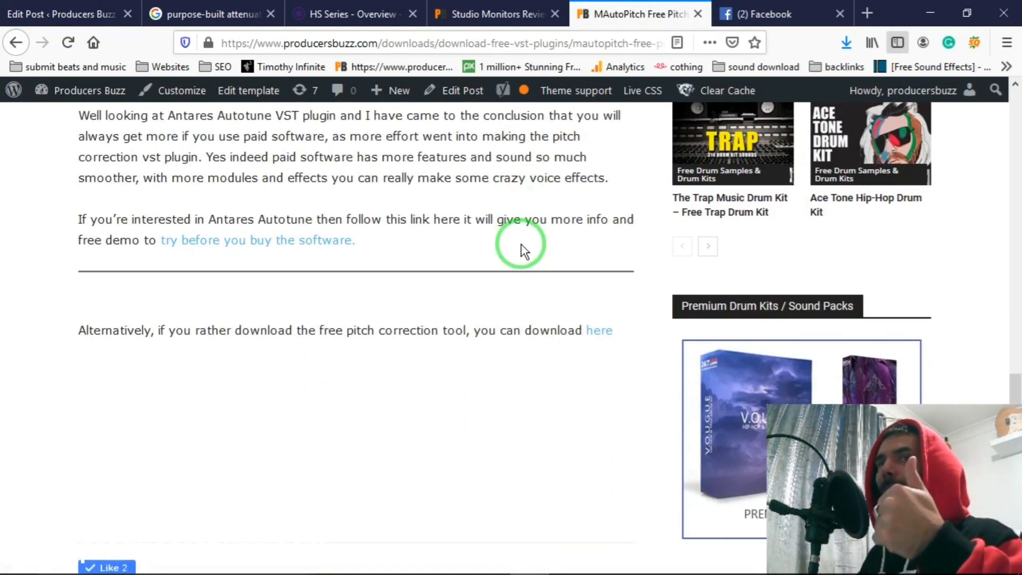
{"action": "scroll", "coordinate": [522, 251], "scroll_direction": "down", "scroll_amount": 3}
{"action": "scroll", "coordinate": [520, 246], "scroll_direction": "up", "scroll_amount": 3}
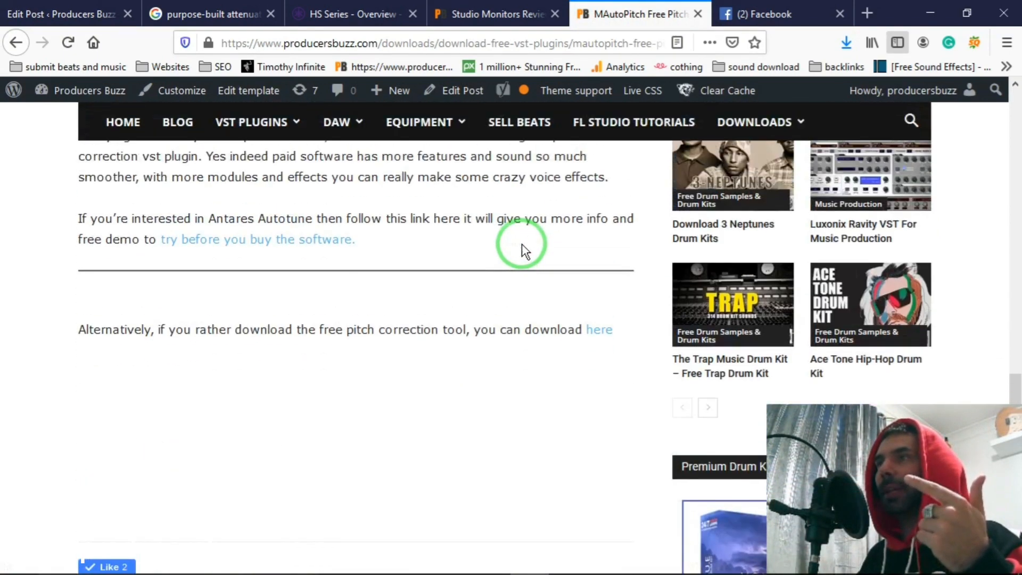
{"action": "scroll", "coordinate": [493, 289], "scroll_direction": "up", "scroll_amount": 3}
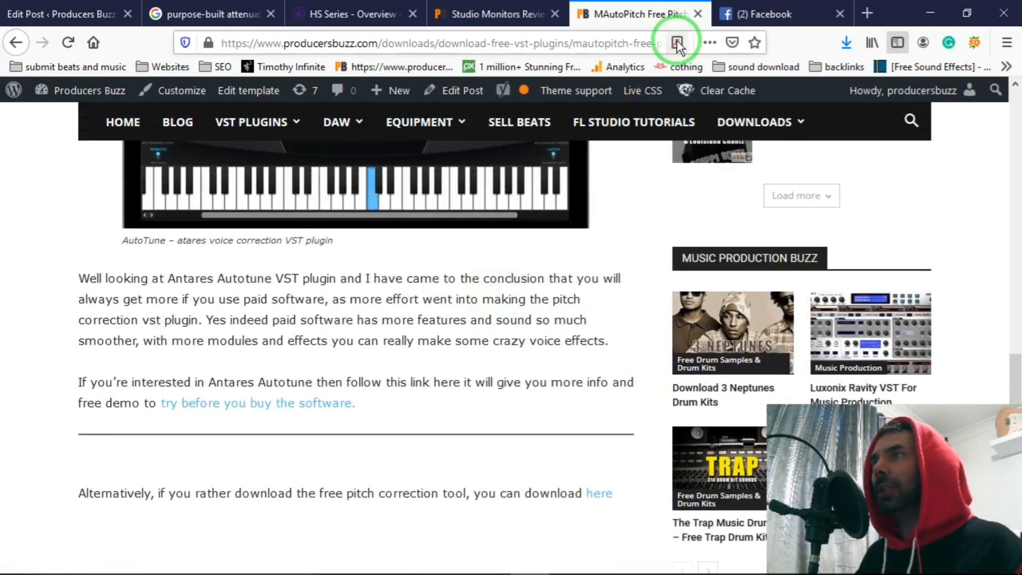
{"action": "scroll", "coordinate": [632, 226], "scroll_direction": "up", "scroll_amount": 3}
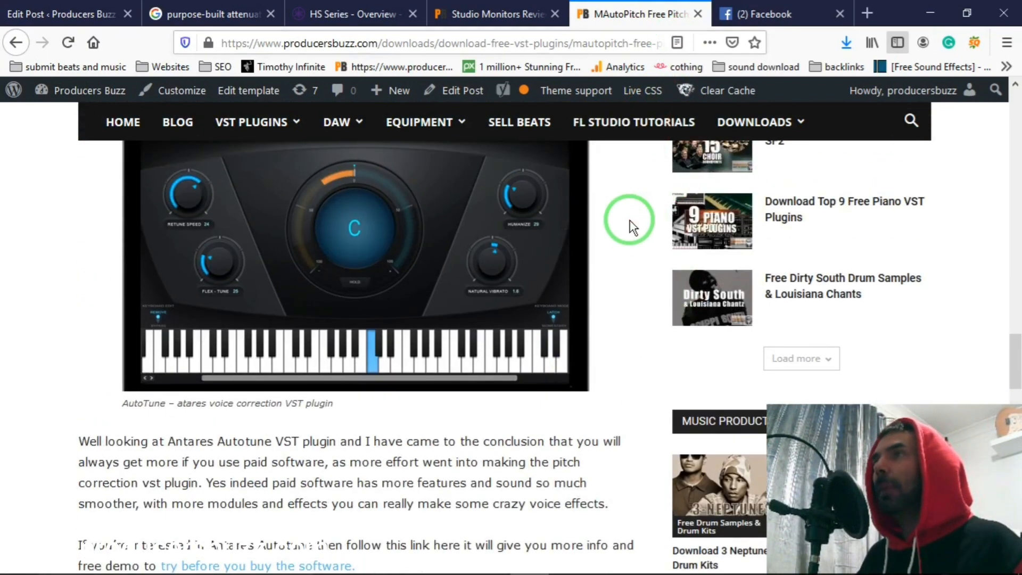
- Switch back to FL Studio, audition MAutopan's Fast preset, and load the Suitcase preset on the hi-hat insert
{"action": "key", "text": "alt+Tab"}
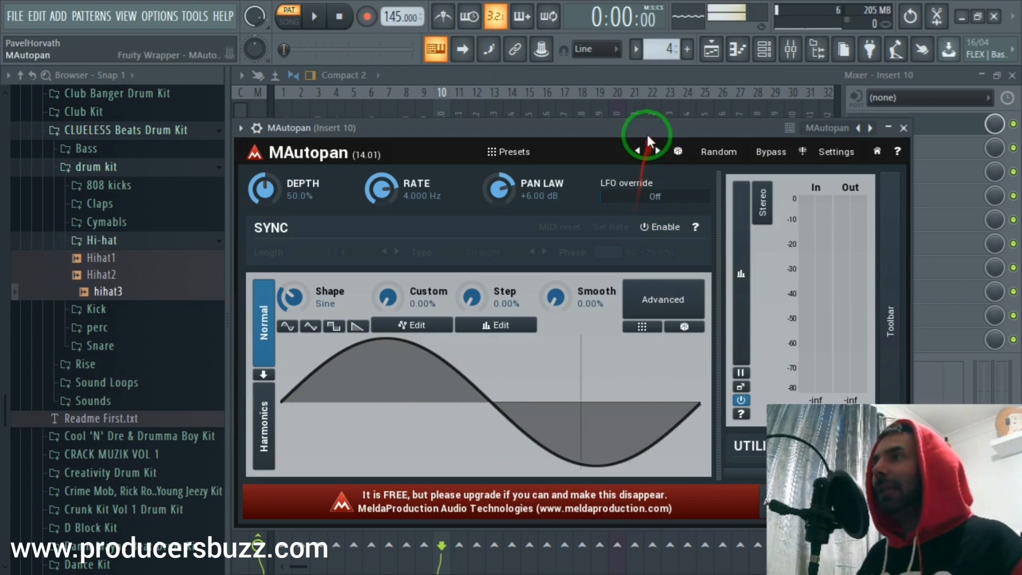
{"action": "left_click_drag", "start_coordinate": [648, 135], "coordinate": [698, 126]}
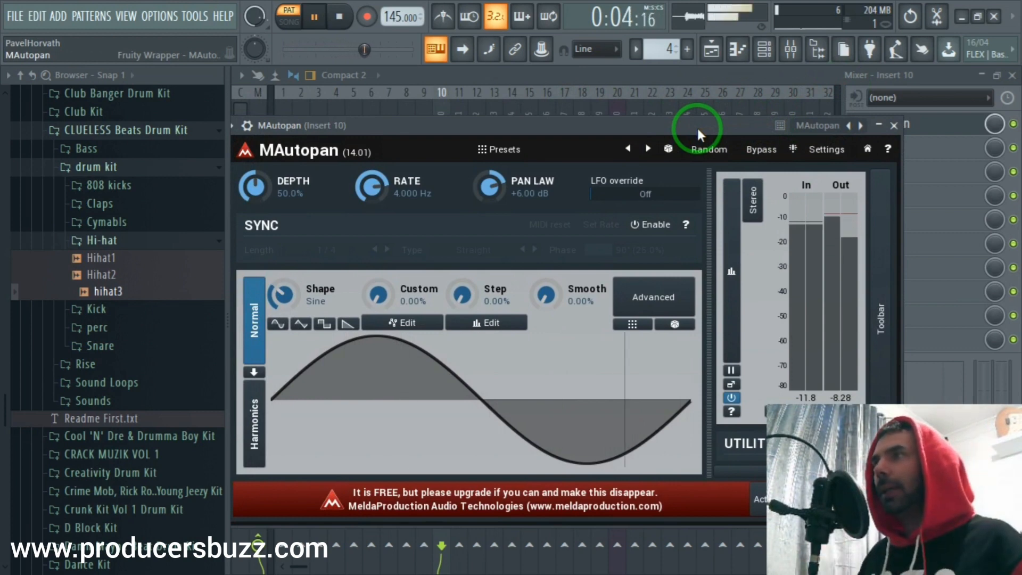
{"action": "left_click", "coordinate": [518, 150]}
{"action": "left_click", "coordinate": [541, 147]}
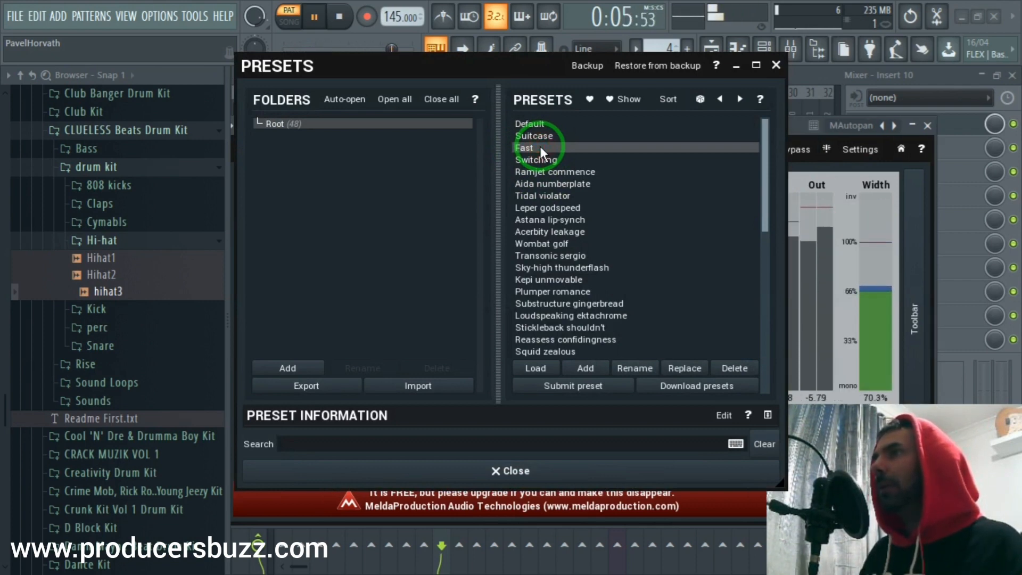
{"action": "left_click", "coordinate": [544, 133]}
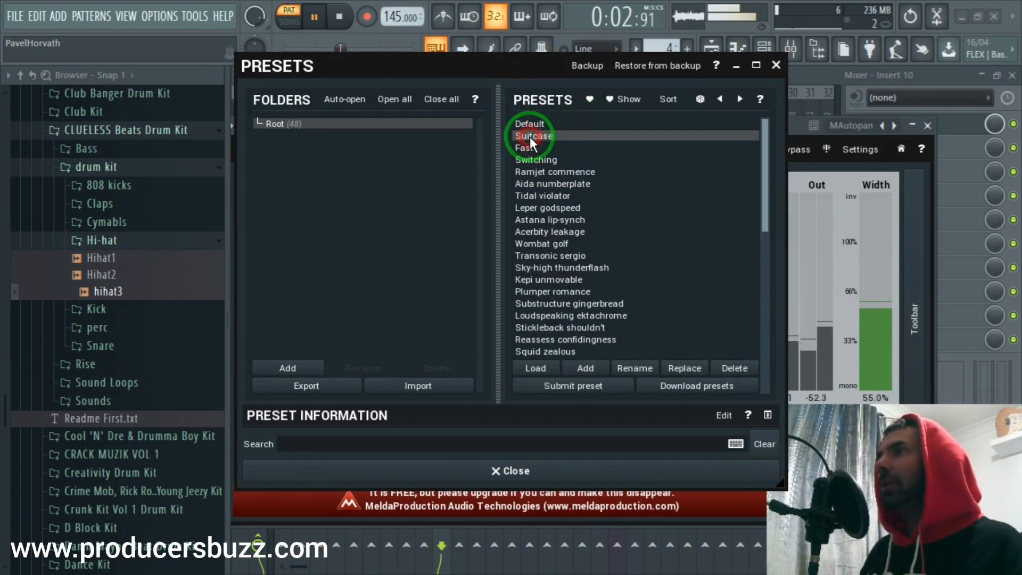
{"action": "left_click", "coordinate": [776, 65]}
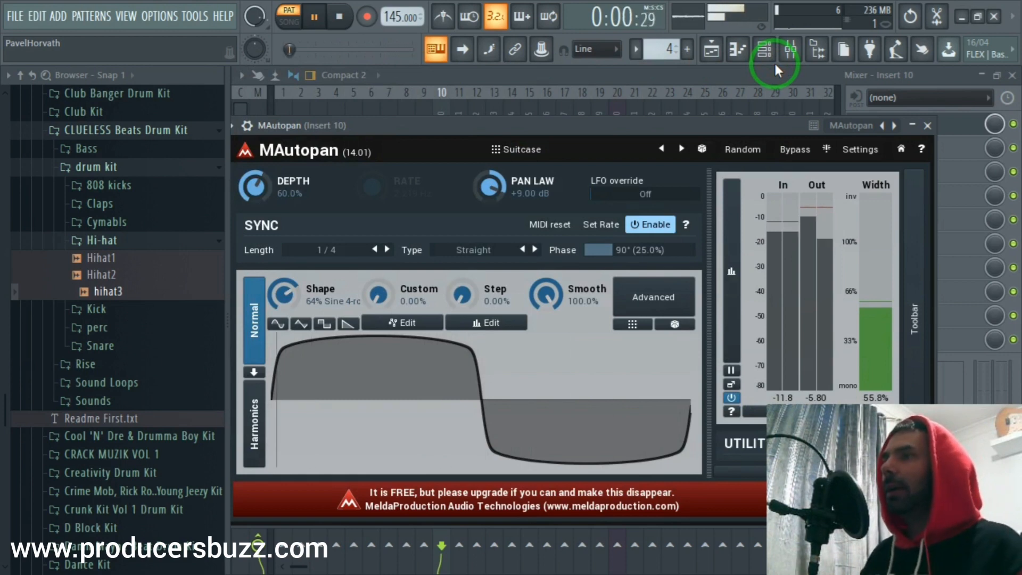
- Place four consecutive Pattern 4 clips on Track 5 starting at bars 1, 5, 9 and 13, and play the arrangement in song mode
{"action": "left_click", "coordinate": [928, 125]}
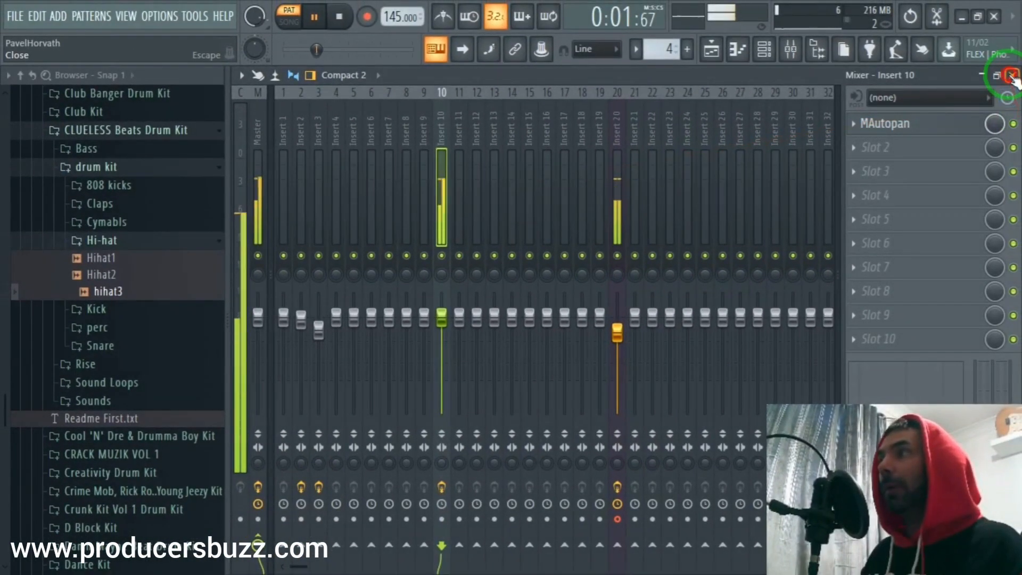
{"action": "left_click", "coordinate": [1000, 72]}
{"action": "left_click", "coordinate": [563, 165]}
{"action": "left_click_drag", "start_coordinate": [563, 165], "coordinate": [515, 386]}
{"action": "mouse_move", "coordinate": [476, 333]}
{"action": "left_mouse_down"}
{"action": "mouse_move", "coordinate": [467, 322]}
{"action": "mouse_move", "coordinate": [584, 310]}
{"action": "mouse_move", "coordinate": [653, 320]}
{"action": "left_mouse_up"}
{"action": "left_click_drag", "start_coordinate": [732, 322], "coordinate": [863, 314]}
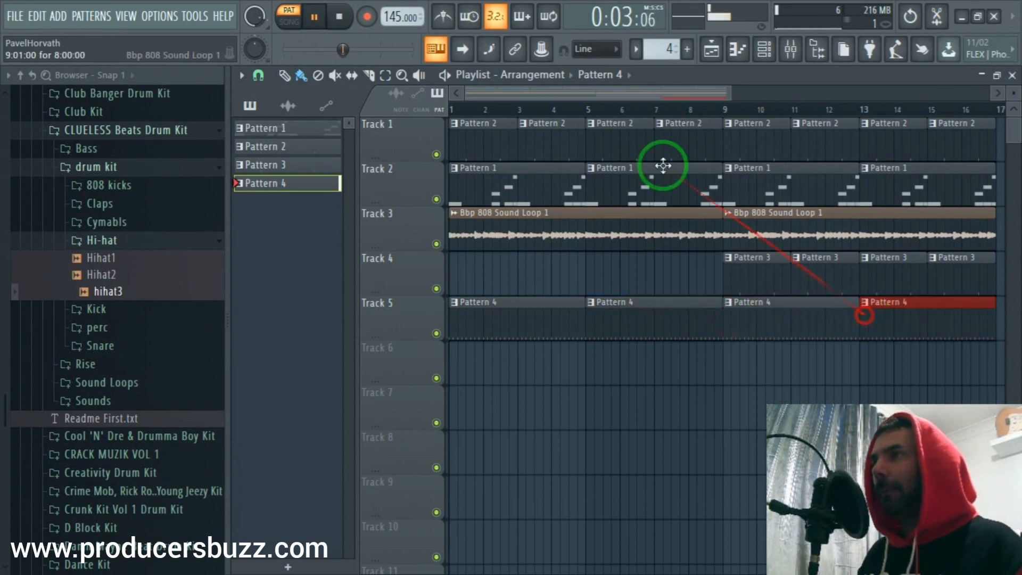
{"action": "left_click", "coordinate": [297, 23]}
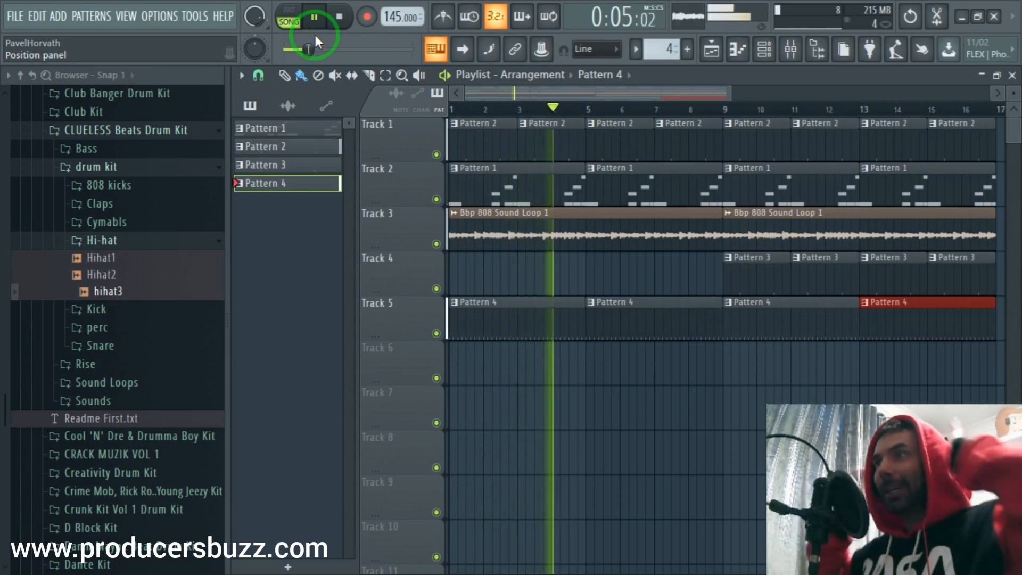
{"action": "key", "text": "space"}
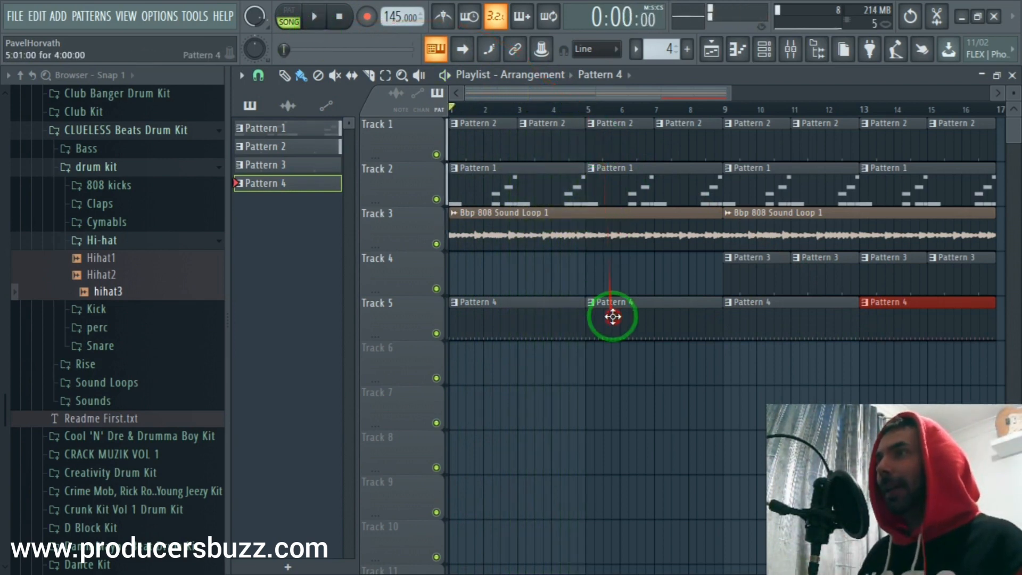
- Open Pattern 4's hihat3 notes in the piano roll, play them, and browse for a groove template in the quantizer
{"action": "double_click", "coordinate": [612, 313]}
{"action": "key", "text": "ctrl+a"}
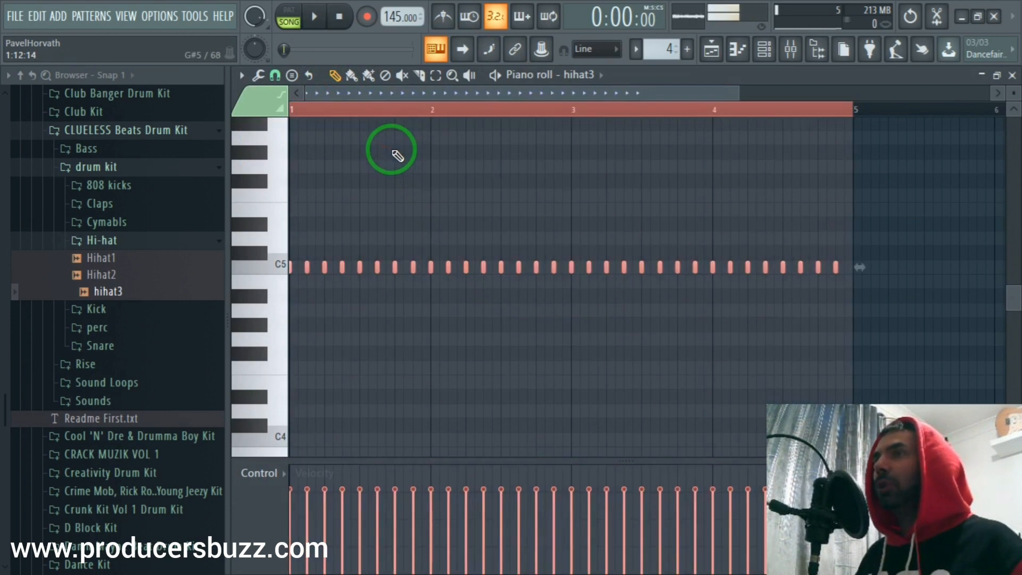
{"action": "left_click", "coordinate": [318, 17]}
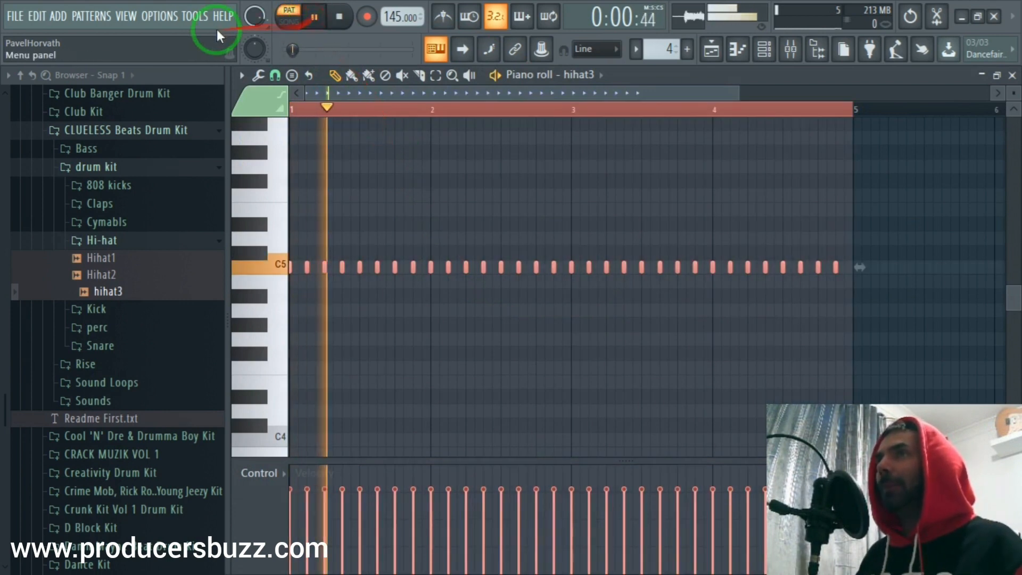
{"action": "left_click", "coordinate": [259, 76]}
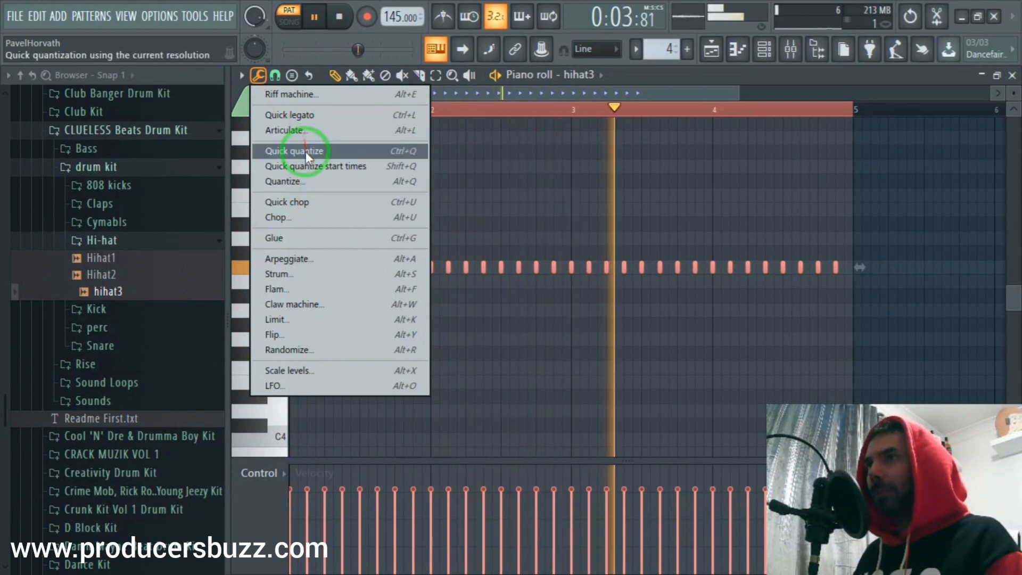
{"action": "left_click", "coordinate": [301, 181]}
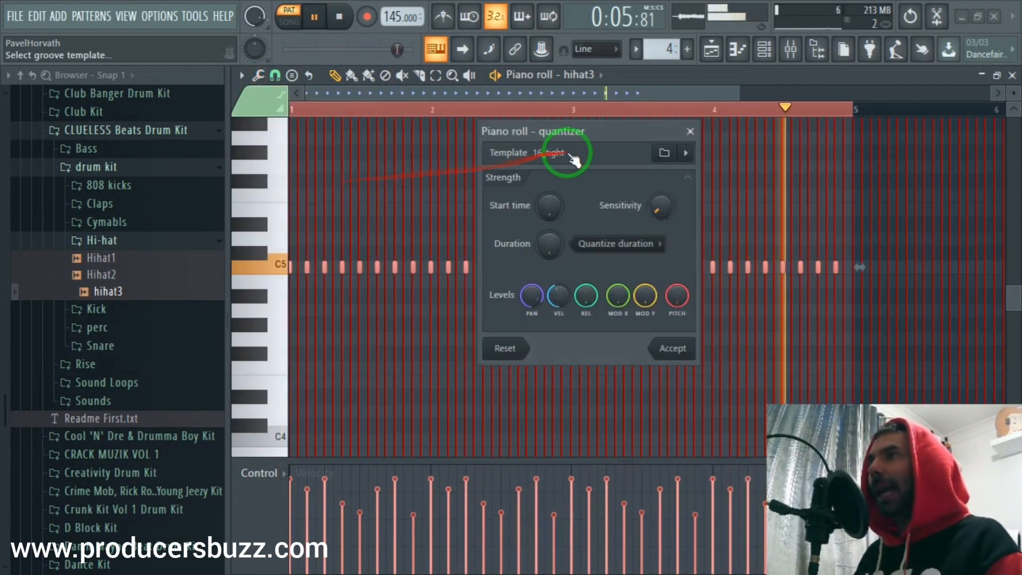
{"action": "left_click_drag", "start_coordinate": [640, 133], "coordinate": [533, 131]}
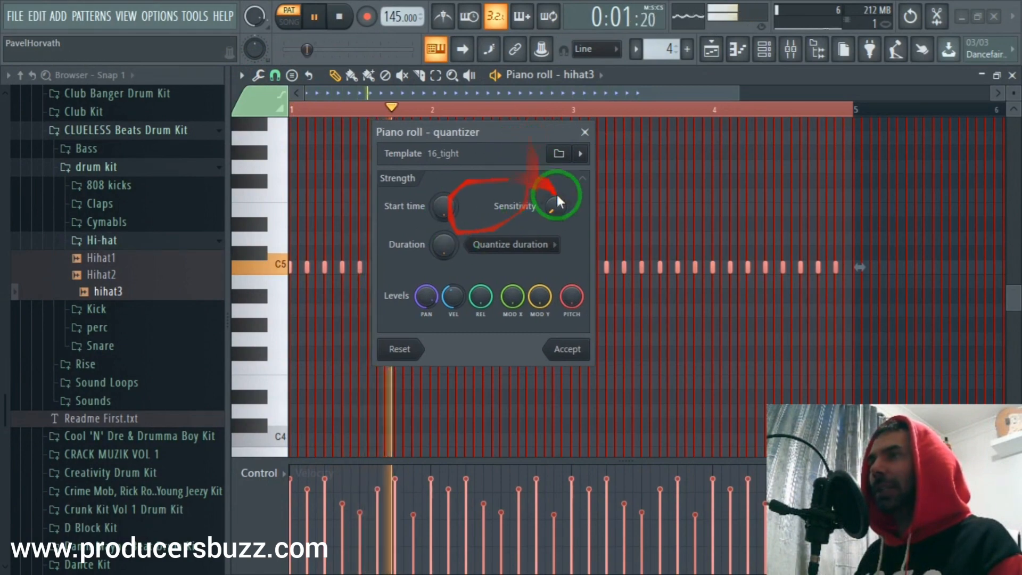
{"action": "left_click", "coordinate": [561, 157]}
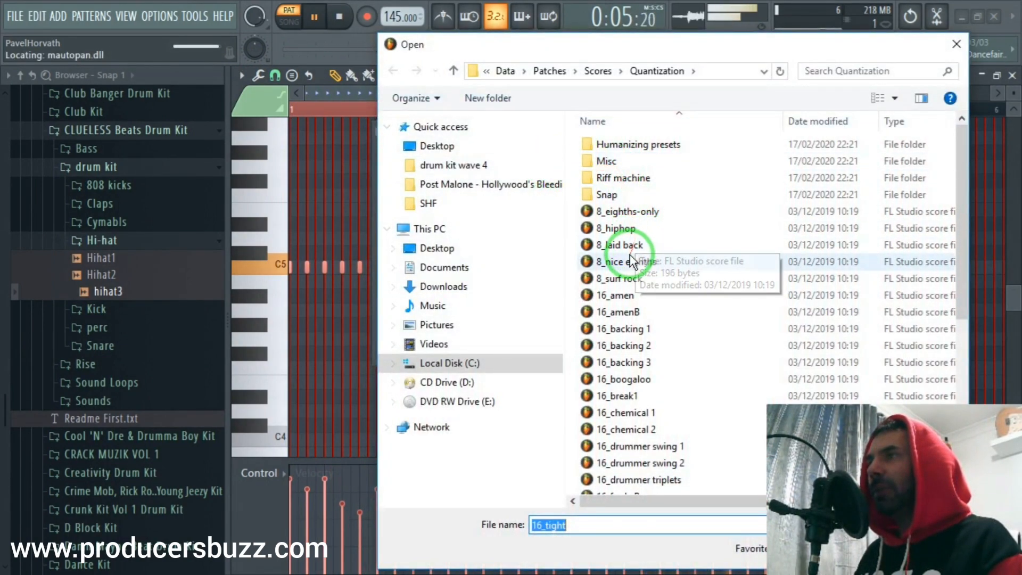
- Audition the groove templates 8_nice eighths, 8_surf rock, 16_amen, 16_amenB and 16_backing 1 on the hi-hat notes
{"action": "left_click", "coordinate": [639, 262]}
{"action": "left_click", "coordinate": [639, 279]}
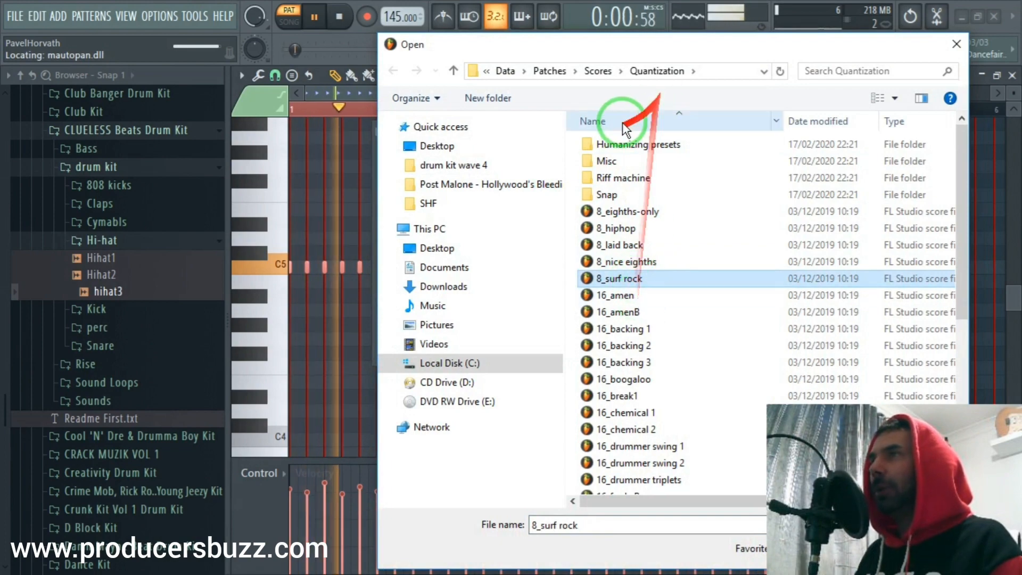
{"action": "left_click_drag", "start_coordinate": [621, 39], "coordinate": [817, 46]}
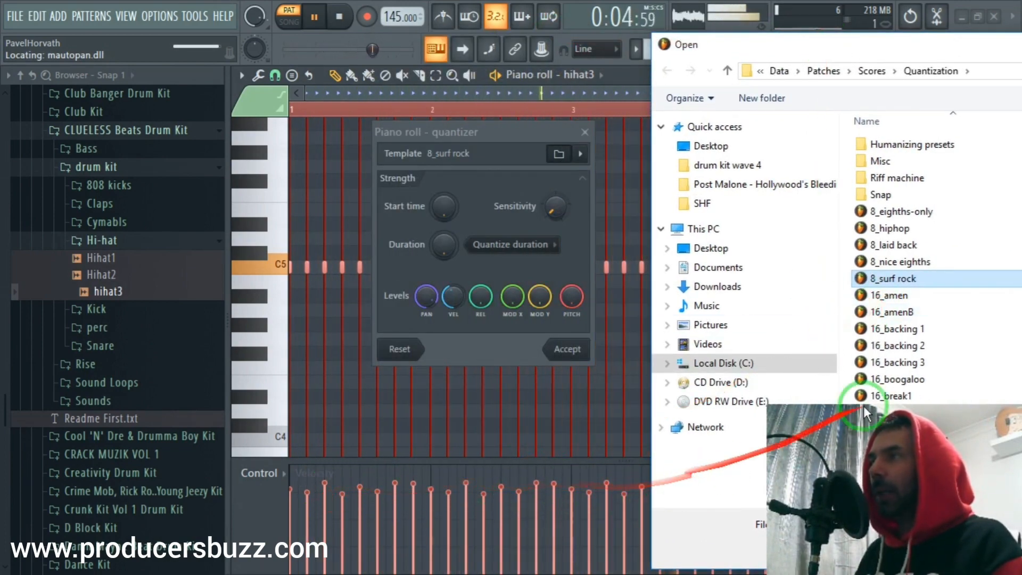
{"action": "left_click", "coordinate": [897, 296]}
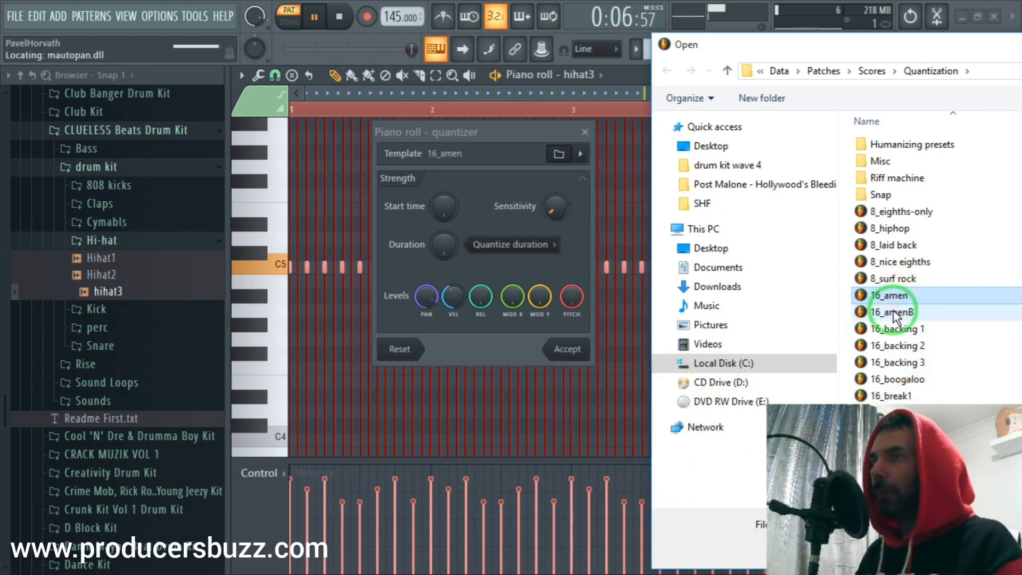
{"action": "left_click", "coordinate": [895, 313]}
{"action": "left_click", "coordinate": [895, 330]}
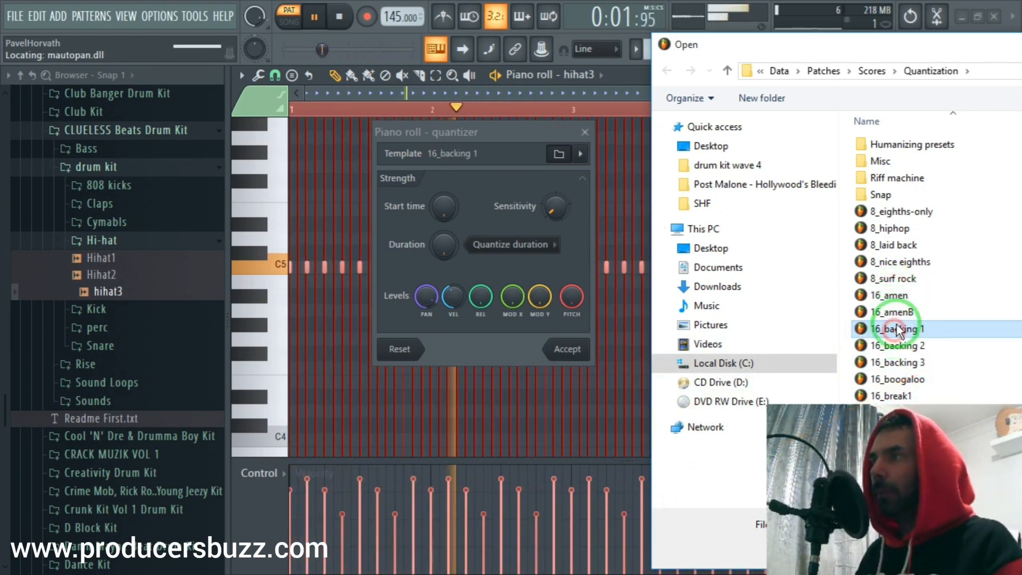
- Audition the templates 16_break1, 16_chemical 1, 16_drummer swing 1, 16_MPC1, 16_pushing groove 1, 16_hiphop westside and 16_hiphop
{"action": "scroll", "coordinate": [905, 314], "scroll_direction": "down", "scroll_amount": 1}
{"action": "left_click", "coordinate": [908, 335]}
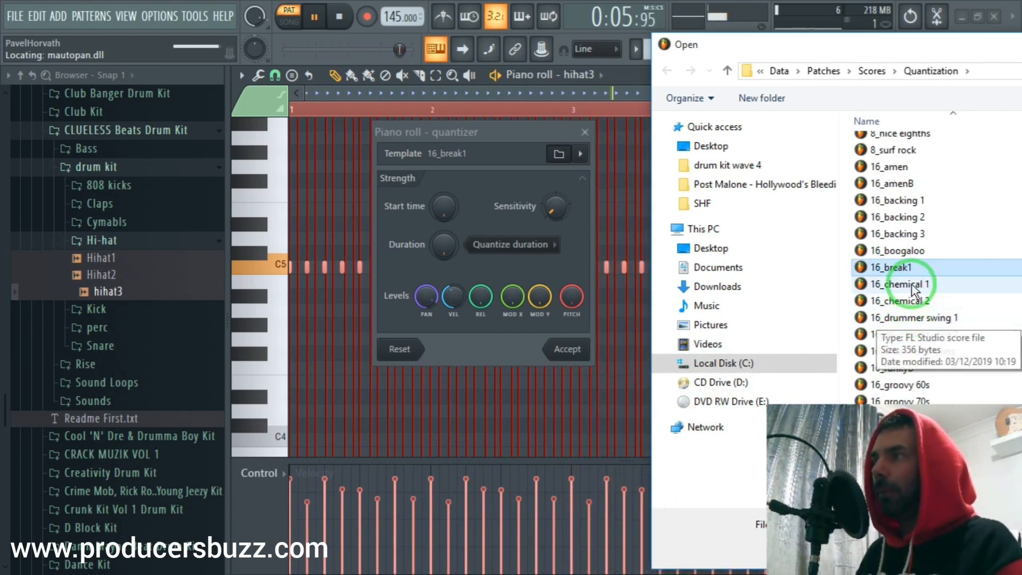
{"action": "left_click", "coordinate": [913, 287]}
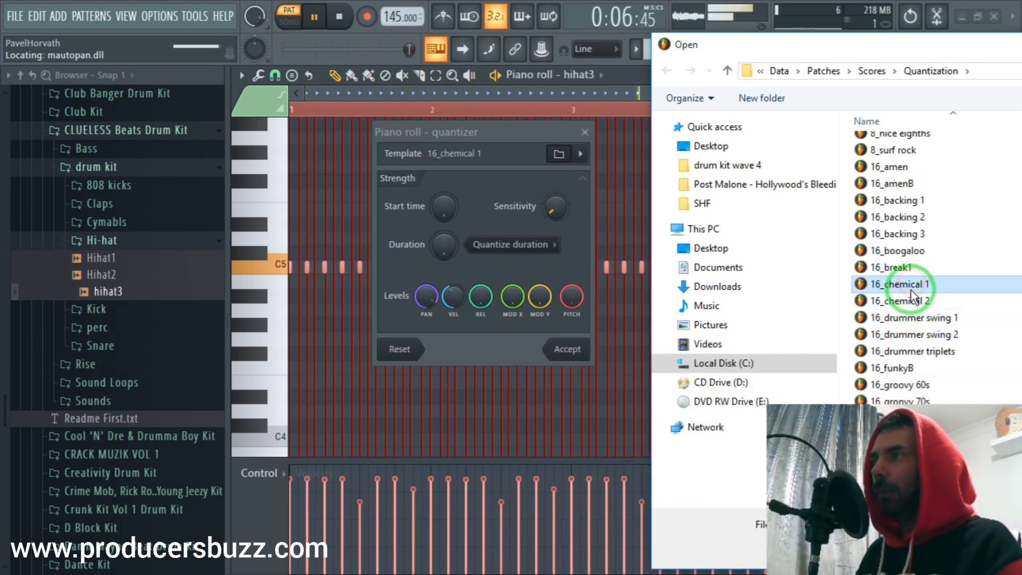
{"action": "left_click", "coordinate": [912, 317]}
{"action": "scroll", "coordinate": [918, 292], "scroll_direction": "down", "scroll_amount": 3}
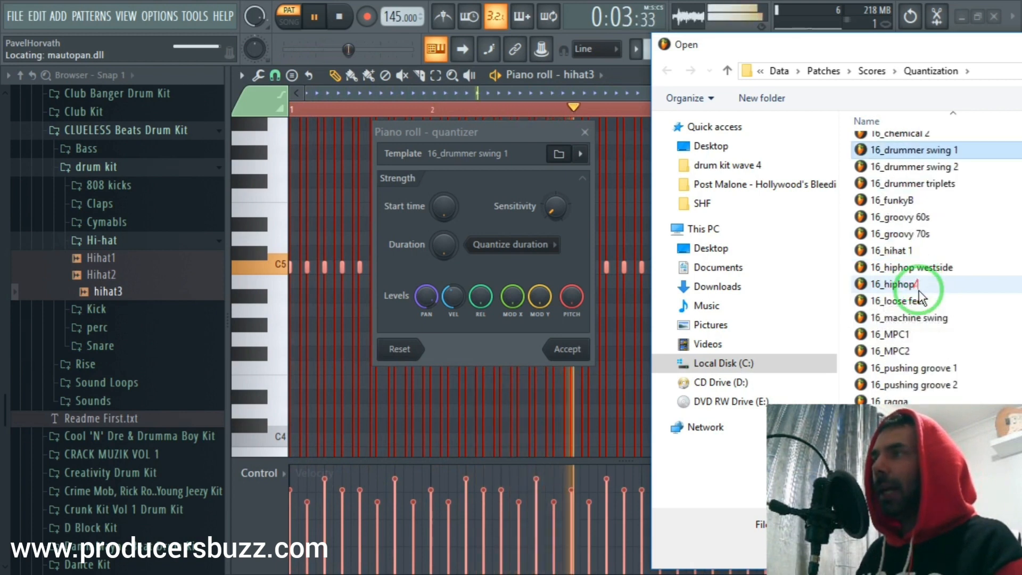
{"action": "left_click", "coordinate": [901, 335]}
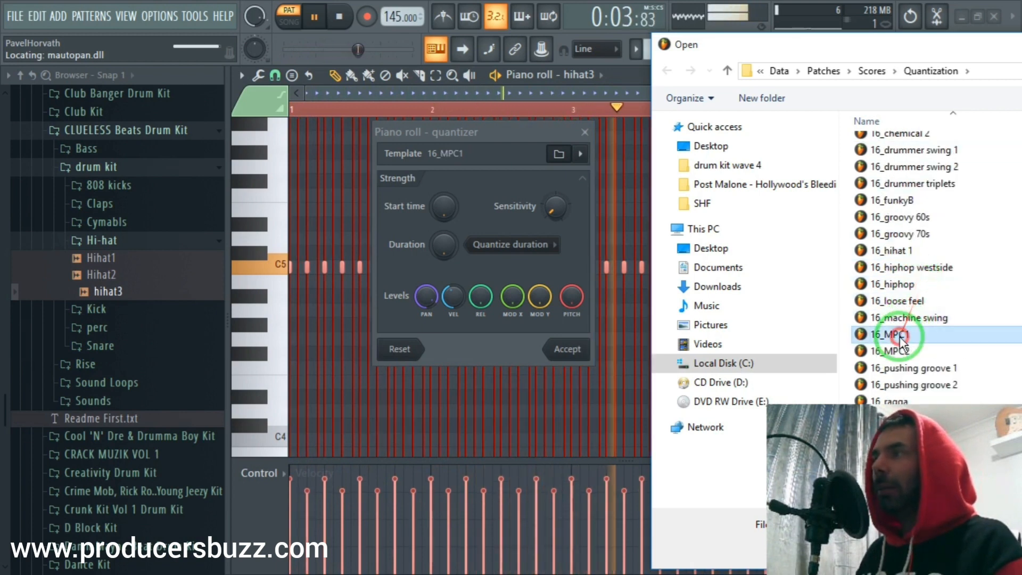
{"action": "left_click", "coordinate": [911, 367]}
{"action": "left_click", "coordinate": [919, 269]}
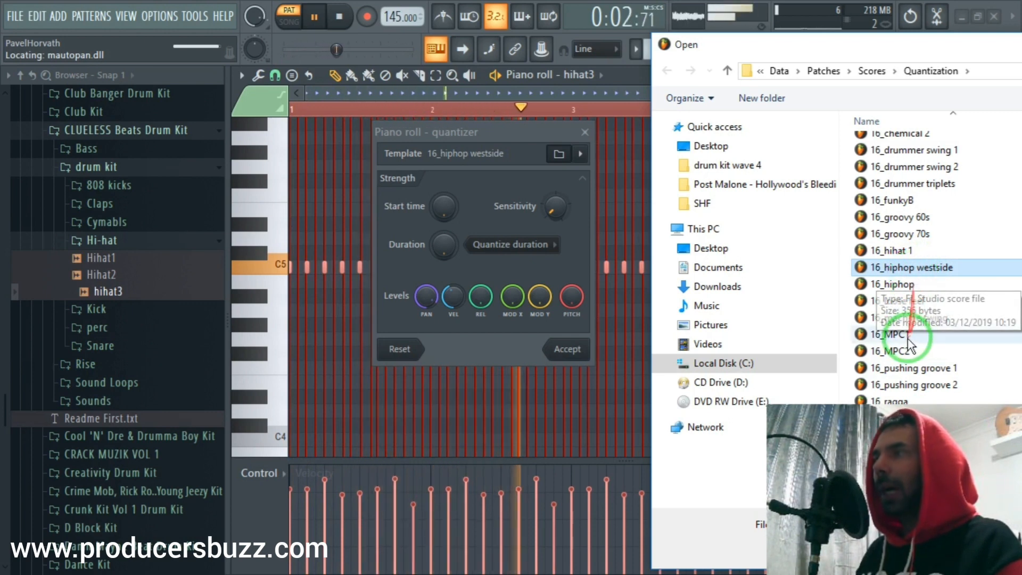
{"action": "left_click", "coordinate": [901, 286]}
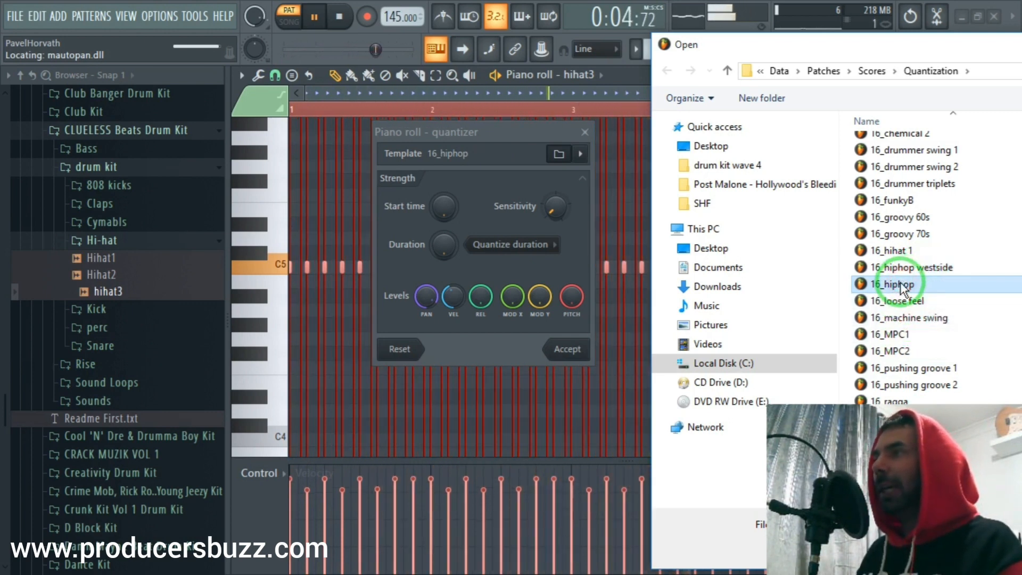
- Apply the 16_hihat 1 groove template to the hi-hat notes
{"action": "left_click", "coordinate": [899, 251]}
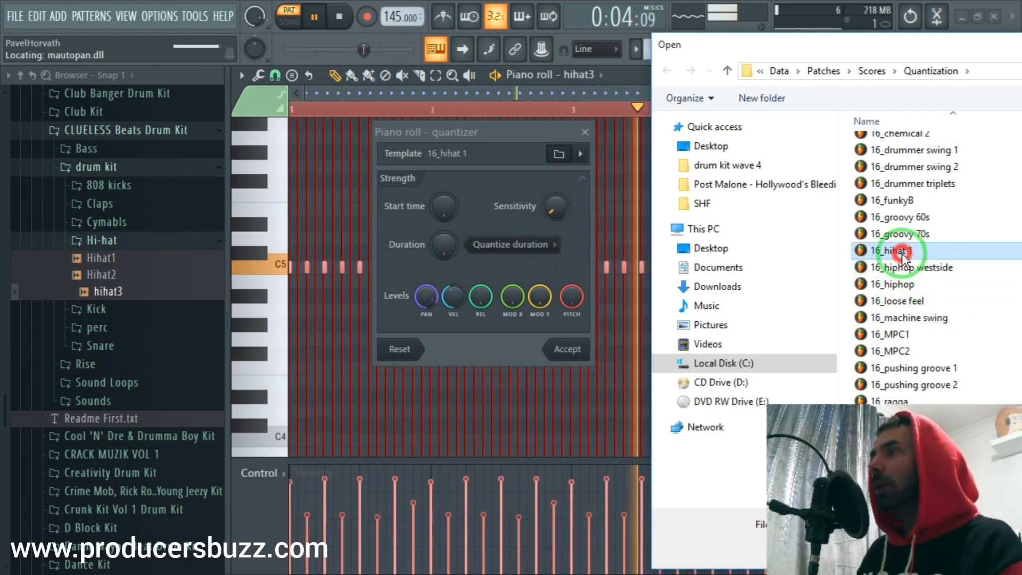
{"action": "double_click", "coordinate": [902, 251]}
{"action": "left_click", "coordinate": [567, 349]}
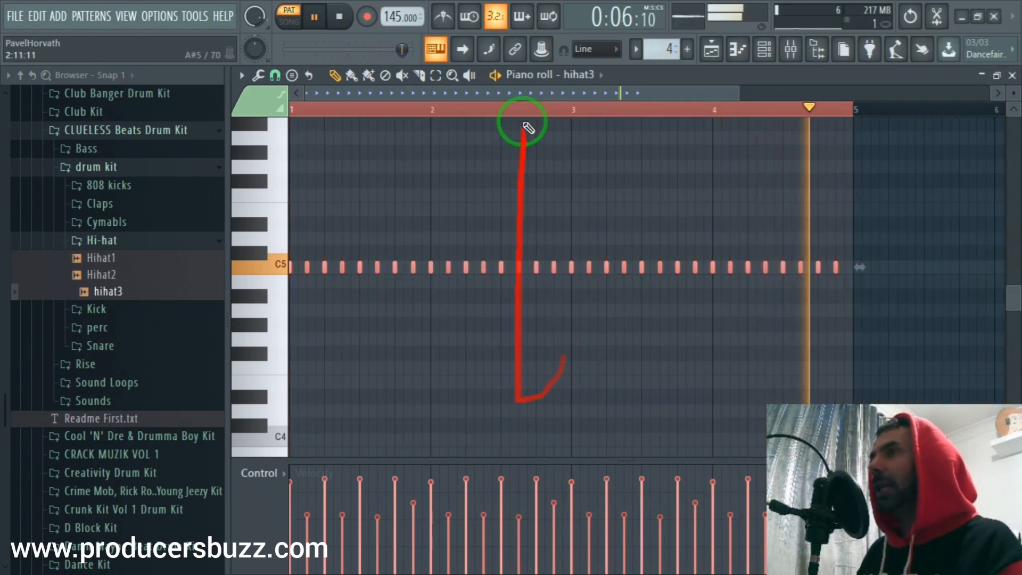
- Hide the browser to widen the hihat3 piano roll and play the arrangement in song mode
{"action": "left_click_drag", "start_coordinate": [739, 94], "coordinate": [863, 96]}
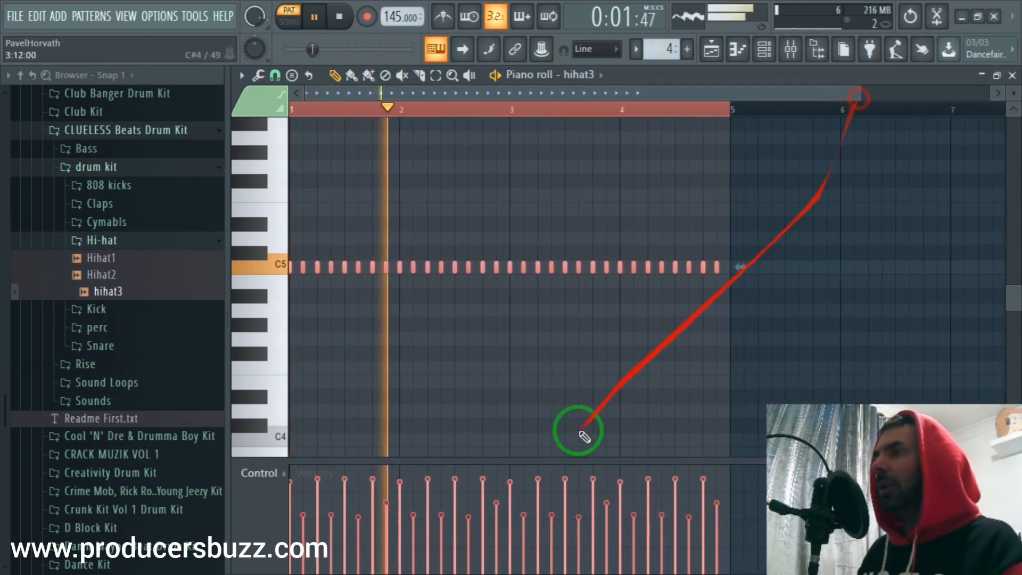
{"action": "left_click", "coordinate": [228, 171]}
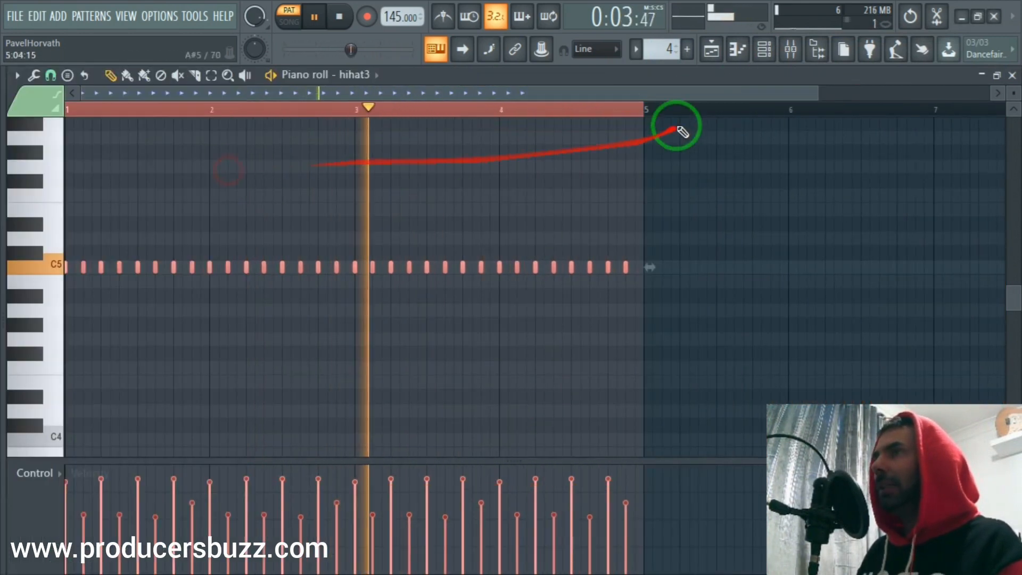
{"action": "left_click_drag", "start_coordinate": [819, 95], "coordinate": [759, 95]}
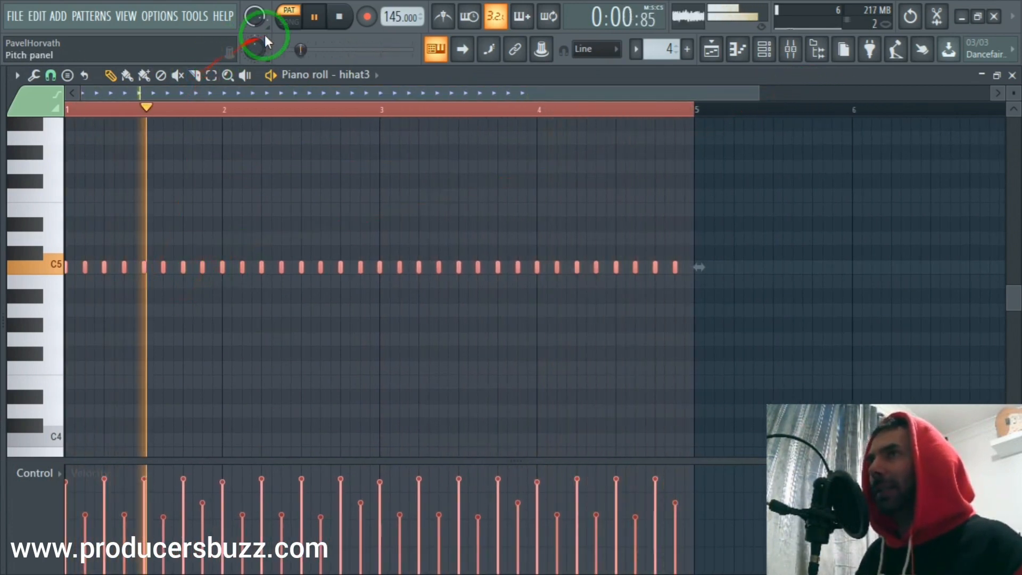
{"action": "left_click", "coordinate": [289, 23]}
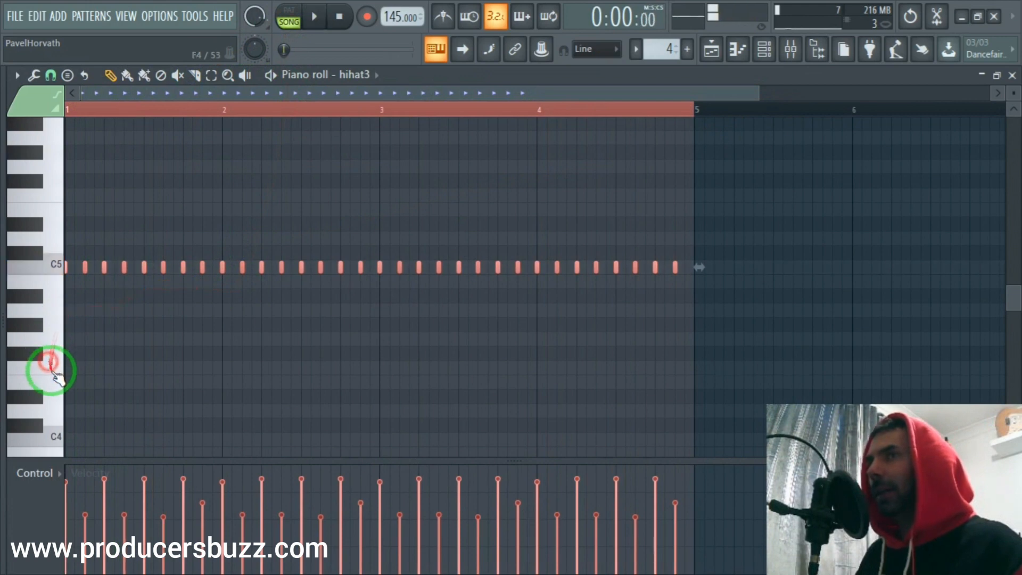
{"action": "scroll", "coordinate": [57, 373], "scroll_direction": "down", "scroll_amount": 3}
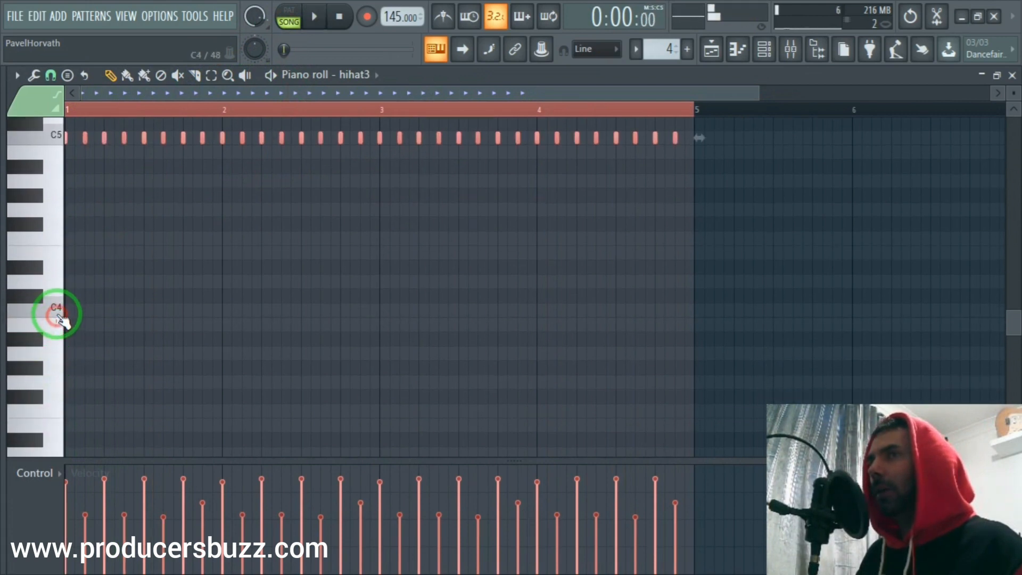
{"action": "key", "text": "space"}
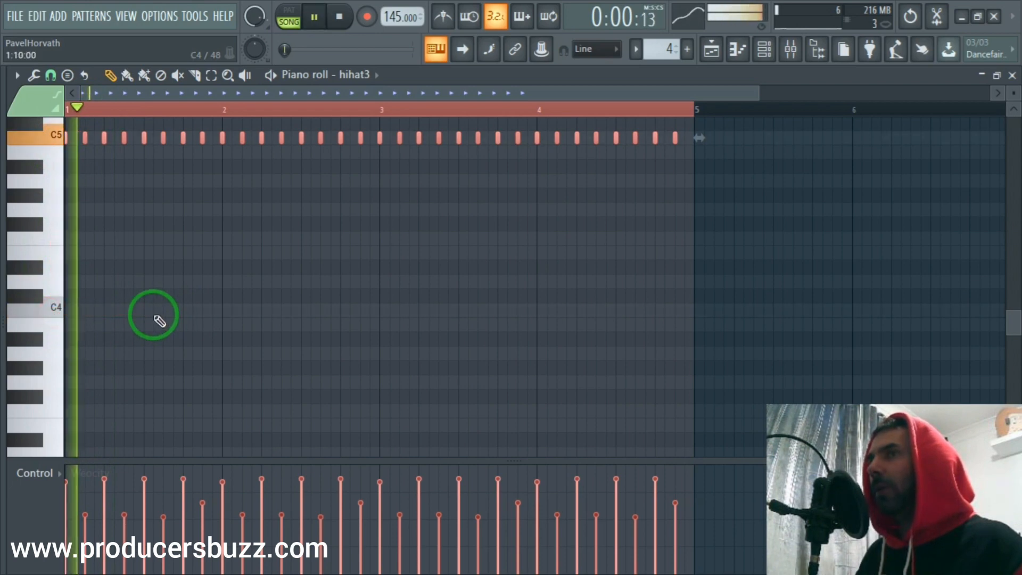
- Add a C4 hi-hat note in the middle of each of bars 1, 2, 3 and 4
{"action": "left_click", "coordinate": [144, 310]}
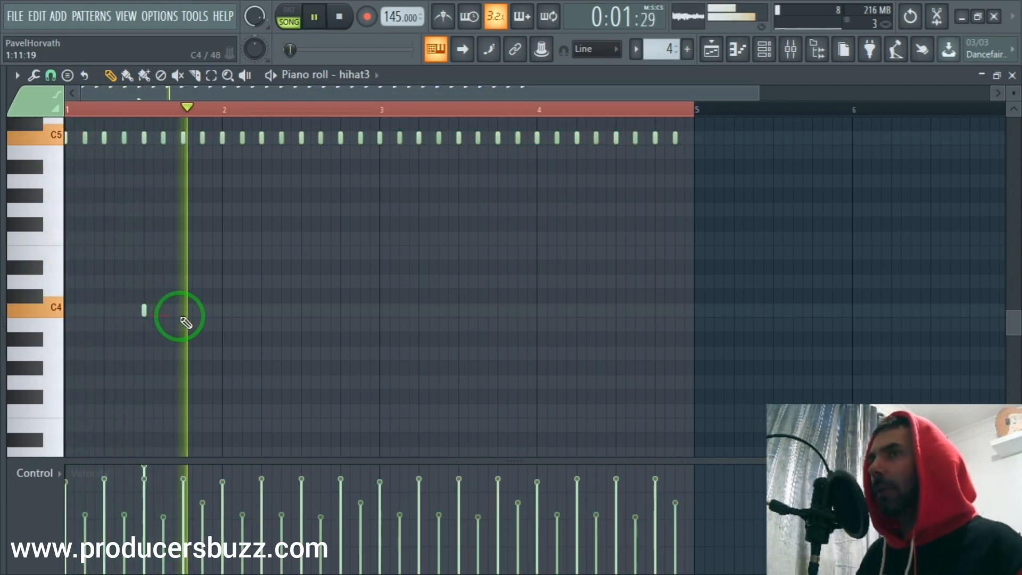
{"action": "left_click", "coordinate": [301, 309]}
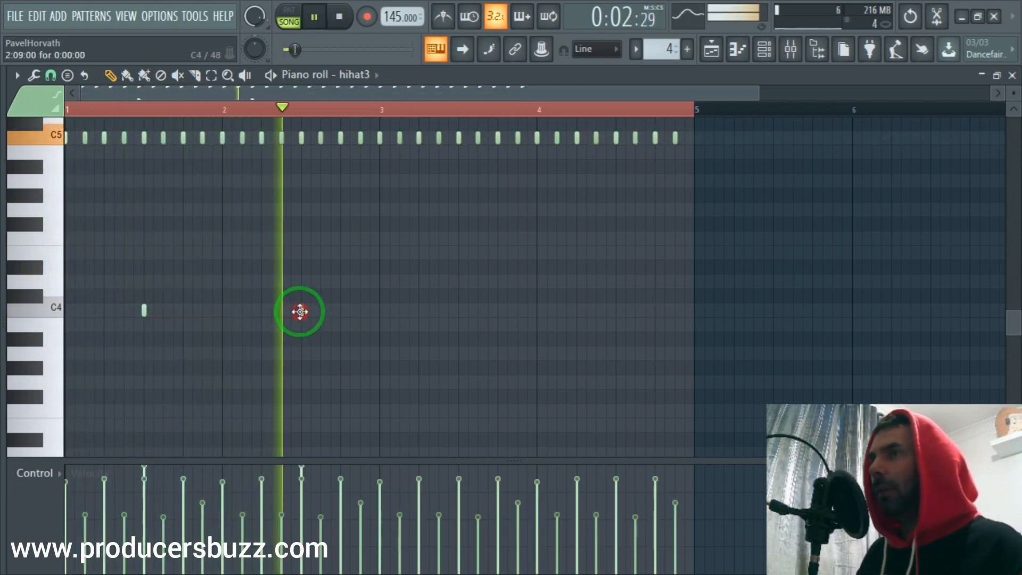
{"action": "left_click", "coordinate": [459, 310]}
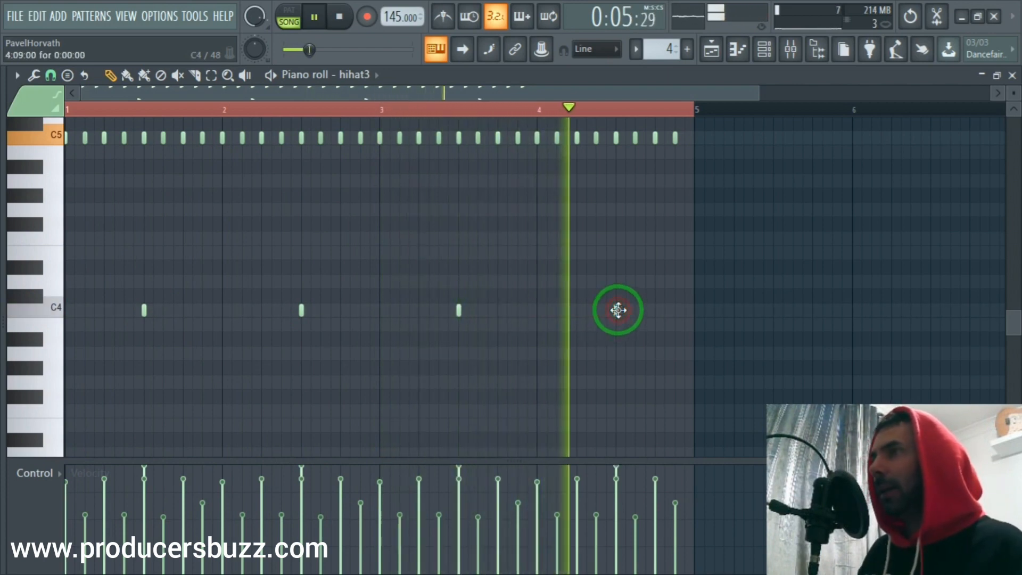
{"action": "left_click", "coordinate": [618, 310]}
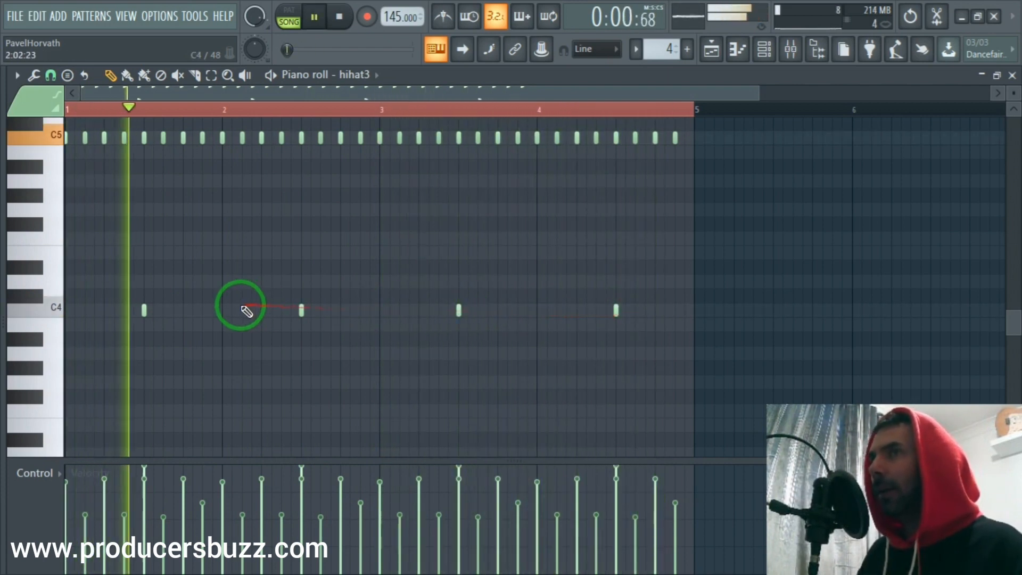
- Delete the C4 notes in bars 1 and 2, trying replacements at step 13 of bar 1 and the start of bar 2
{"action": "right_click", "coordinate": [144, 310]}
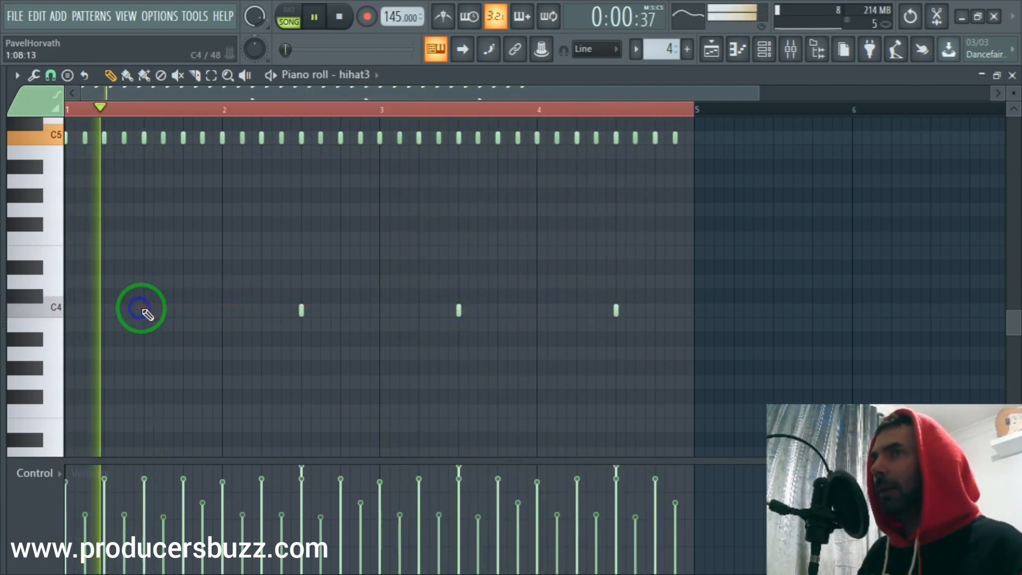
{"action": "left_click", "coordinate": [183, 310]}
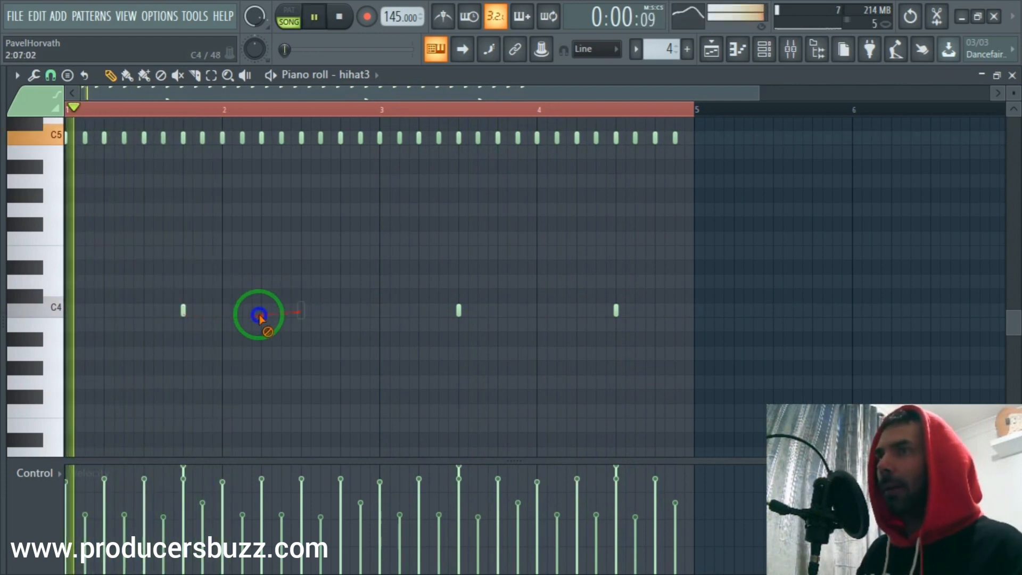
{"action": "right_click", "coordinate": [184, 311]}
{"action": "left_click", "coordinate": [223, 311]}
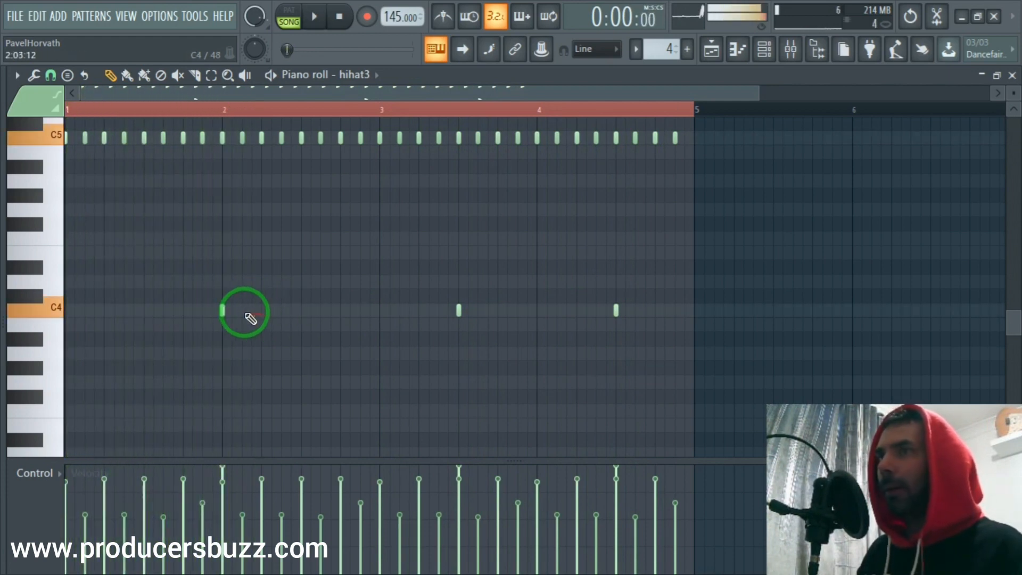
{"action": "key", "text": "space"}
{"action": "right_click", "coordinate": [222, 310]}
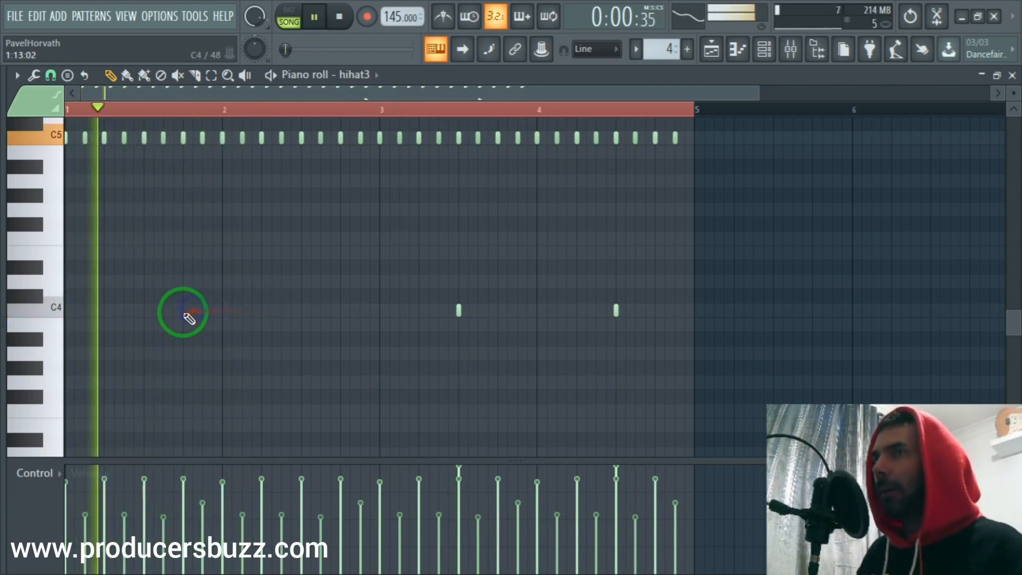
- Place a C4 note at step 9 of bar 2, delete the one in bar 3, and replay the arrangement with C4 hits in bars 2 and 4
{"action": "left_click", "coordinate": [302, 311]}
{"action": "right_click", "coordinate": [457, 310]}
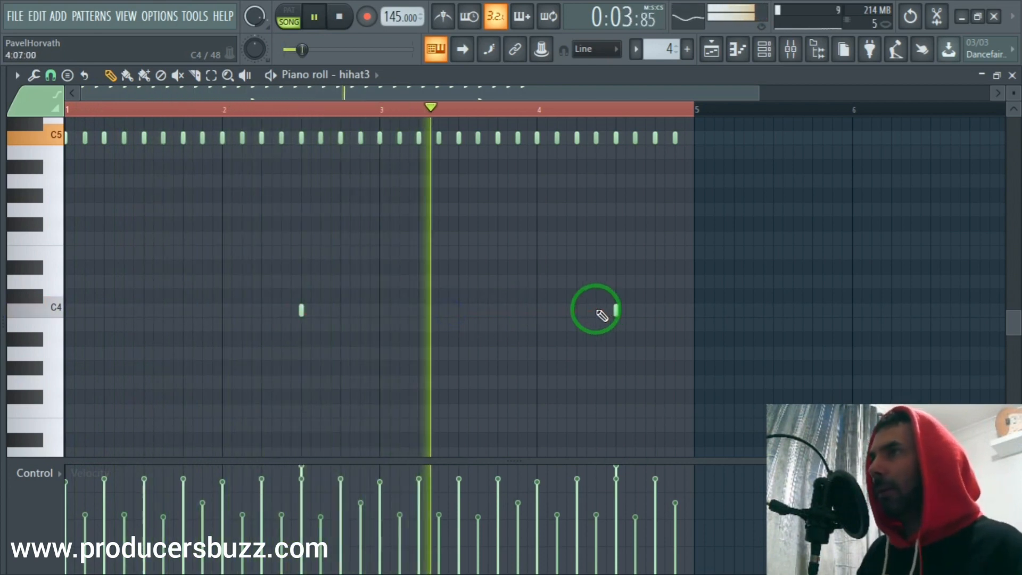
{"action": "key", "text": "space"}
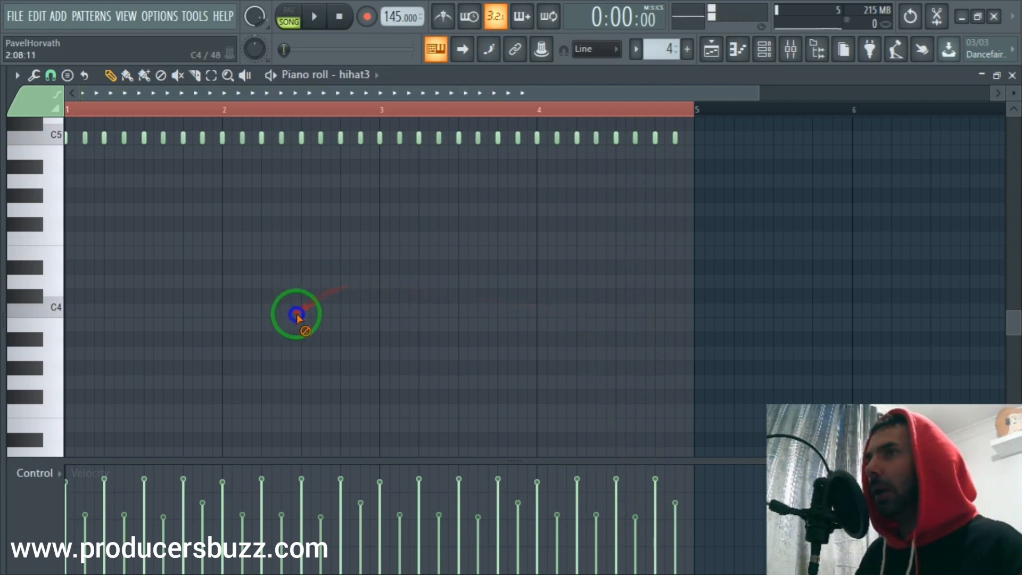
{"action": "key", "text": "space"}
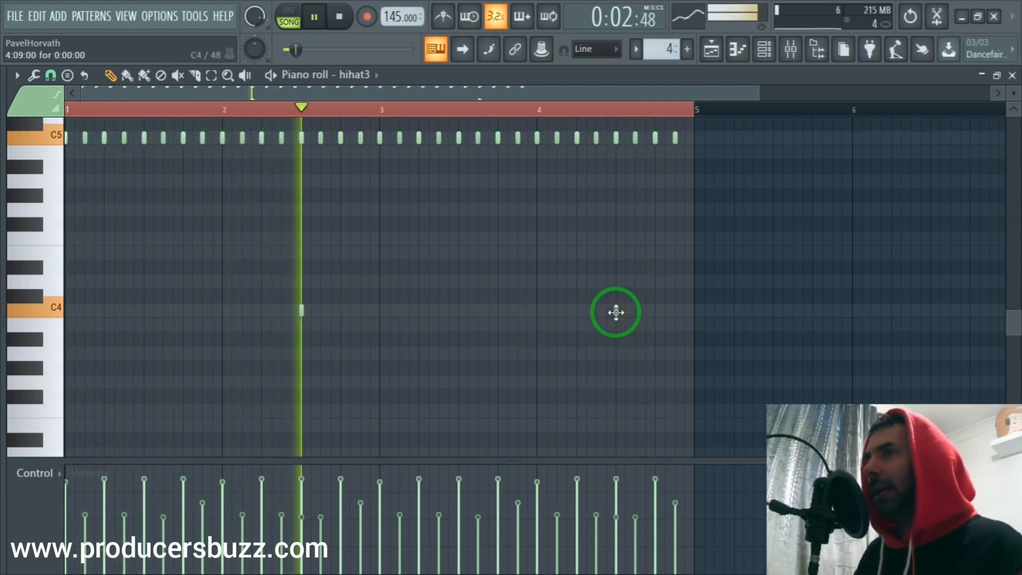
- Raise the velocity of the C4 hi-hat note and re-enter the C4 hits at step 9 of bars 2 and 4
{"action": "left_click", "coordinate": [616, 312]}
{"action": "right_click", "coordinate": [303, 311]}
{"action": "left_click_drag", "start_coordinate": [304, 311], "coordinate": [313, 310]}
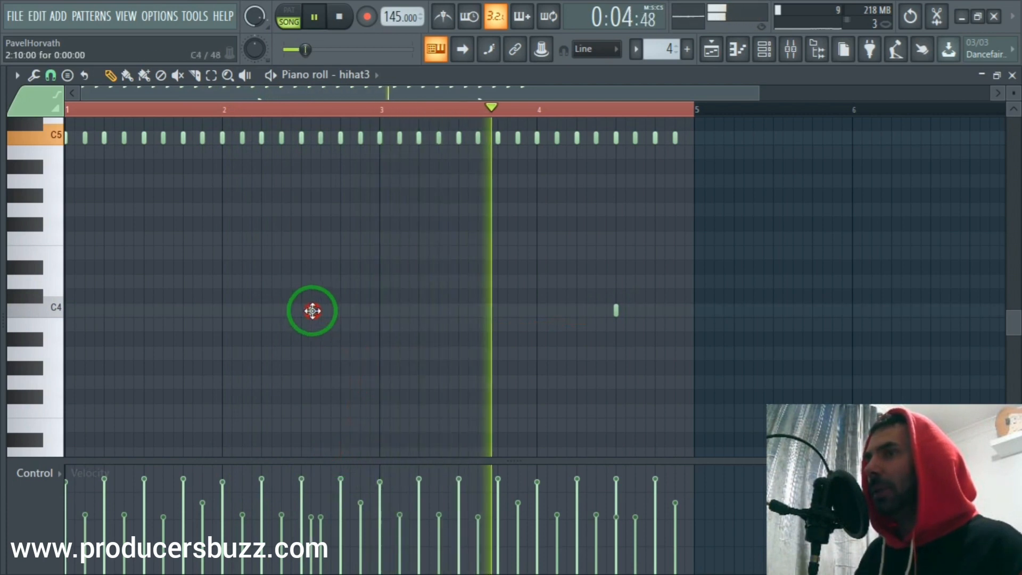
{"action": "left_click_drag", "start_coordinate": [313, 520], "coordinate": [312, 498]}
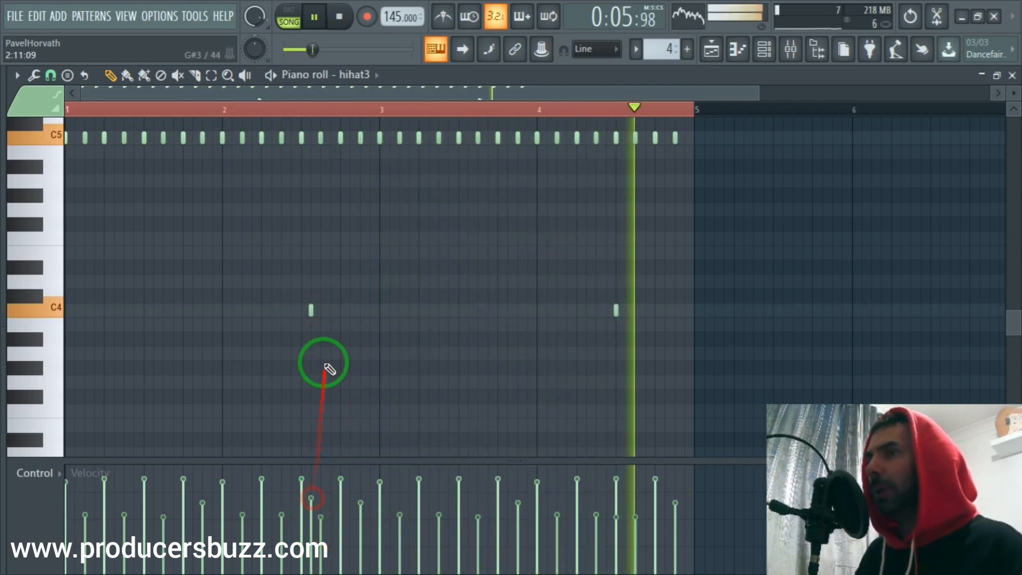
{"action": "right_click", "coordinate": [311, 312]}
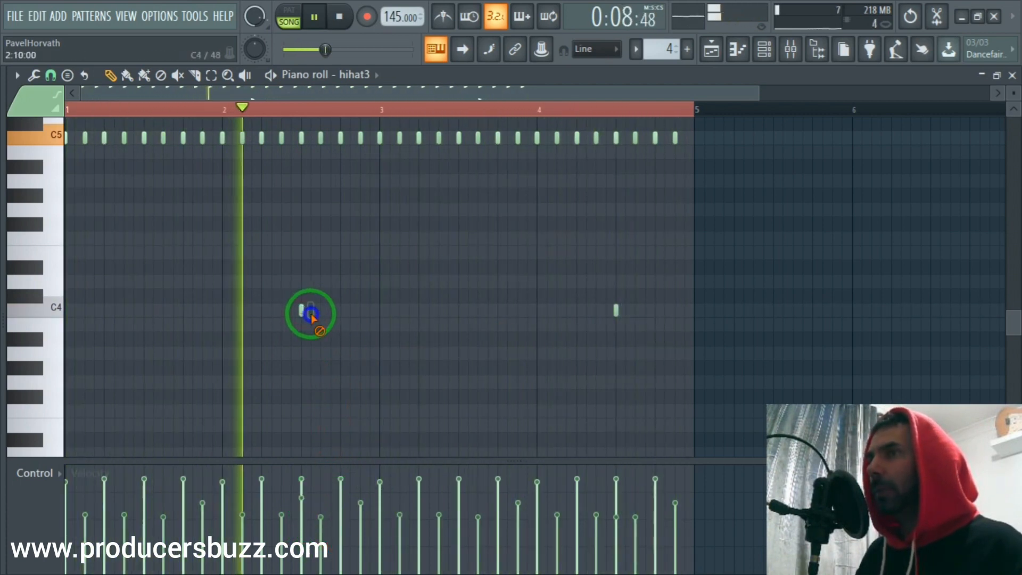
{"action": "right_click", "coordinate": [618, 311]}
{"action": "left_click", "coordinate": [615, 311]}
- Extend the C4 hits in bars 2 and 4 into runs of four consecutive notes from step 9 to step 12
{"action": "key", "text": "space"}
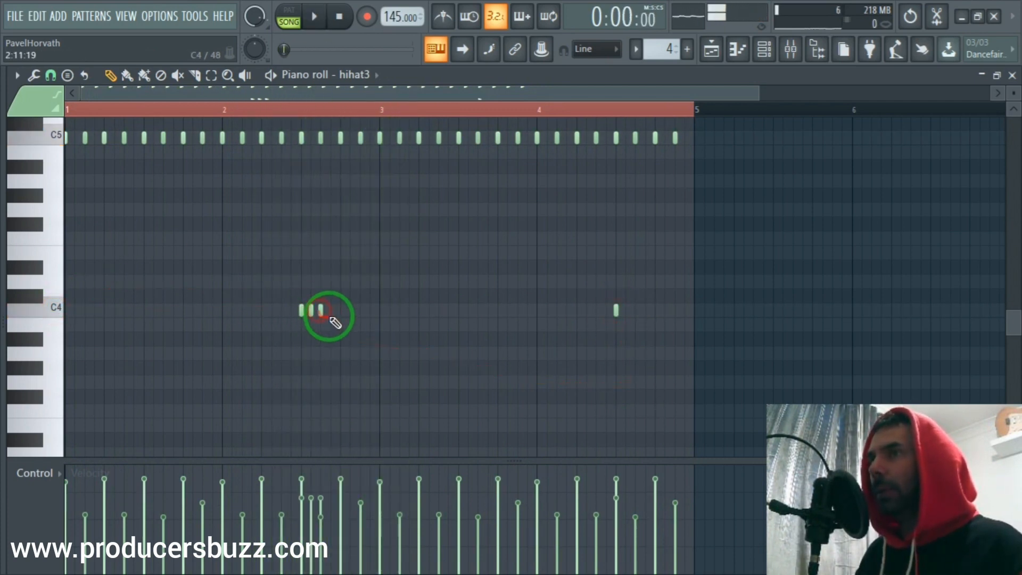
{"action": "key", "text": "space"}
{"action": "left_click", "coordinate": [626, 311]}
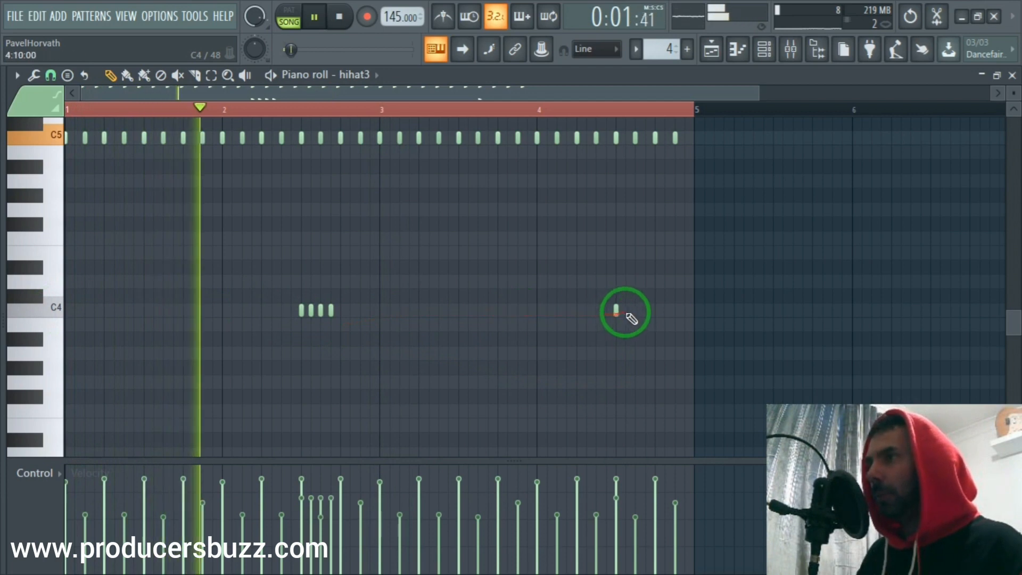
{"action": "left_click", "coordinate": [635, 310]}
{"action": "left_click", "coordinate": [645, 311]}
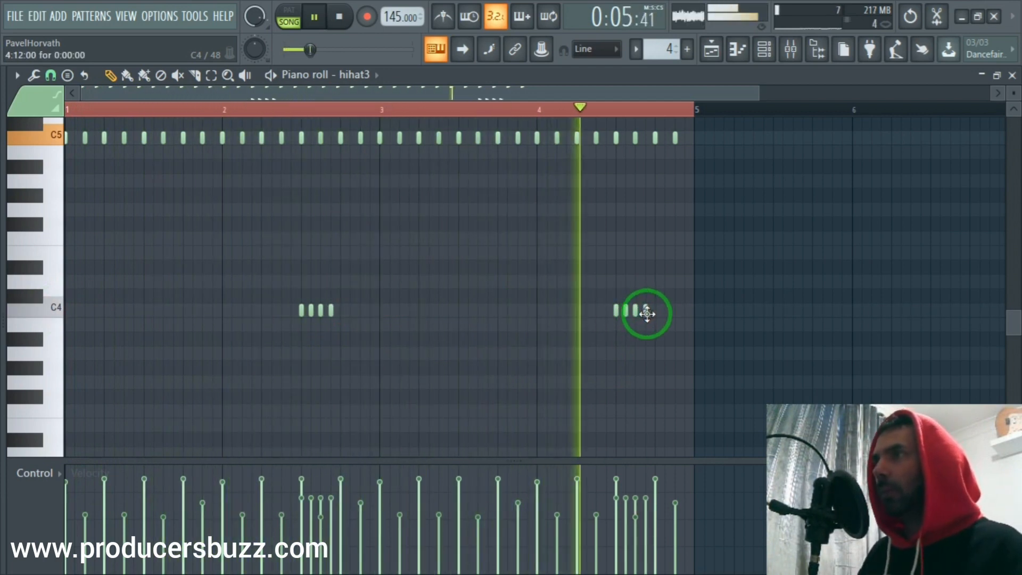
- Add F4 notes at step 13 of bars 2 and 4 and at steps 5 and 6 of bar 4
{"action": "left_click", "coordinate": [54, 253]}
{"action": "left_click", "coordinate": [341, 239]}
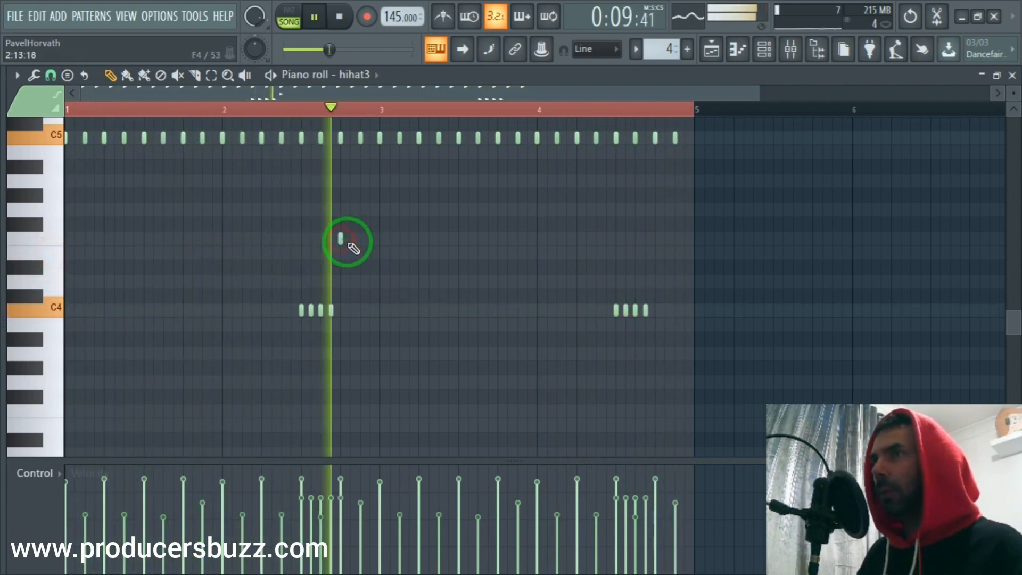
{"action": "left_click", "coordinate": [655, 239]}
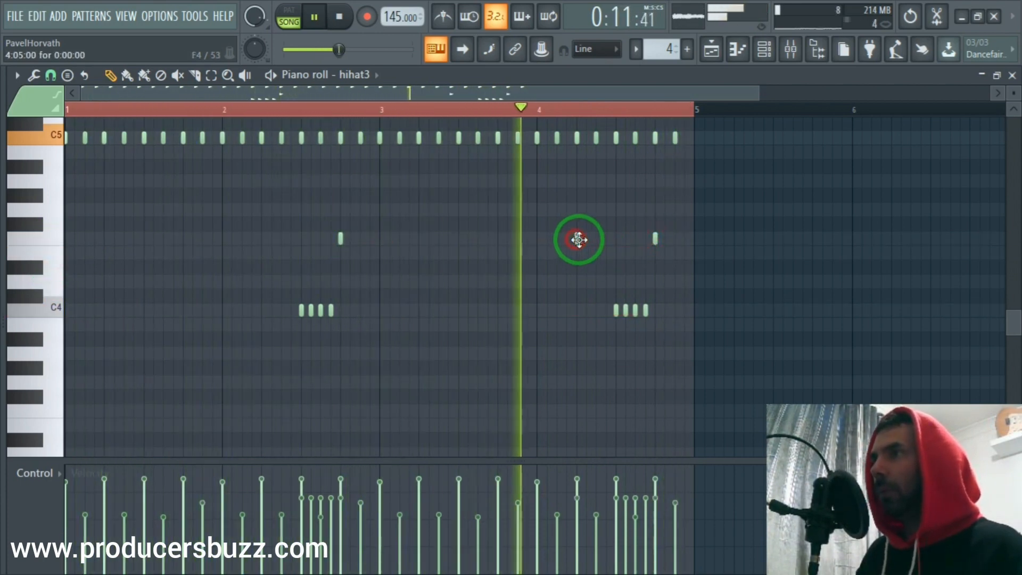
{"action": "left_click", "coordinate": [578, 239]}
{"action": "left_click", "coordinate": [586, 239]}
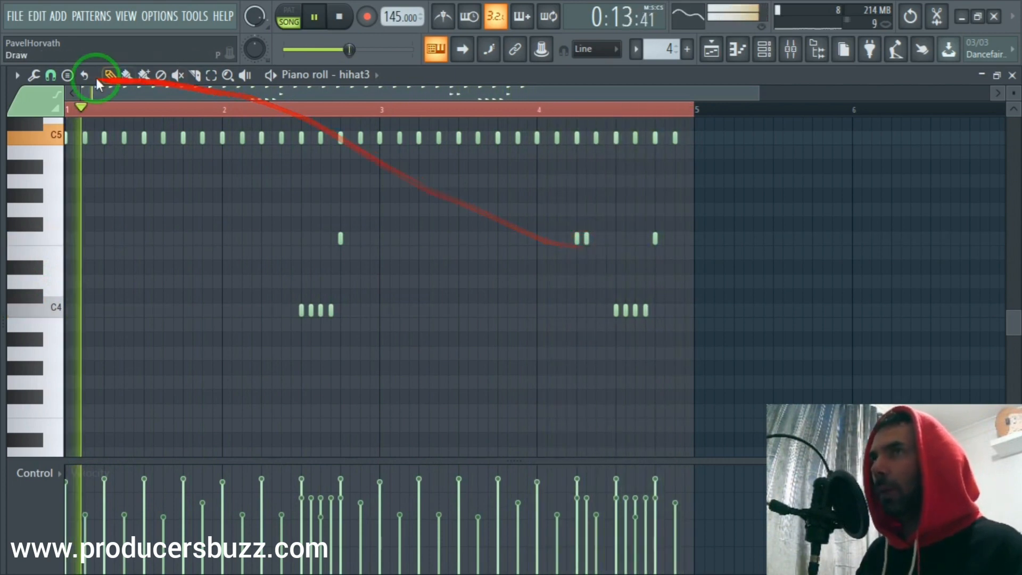
- Set the piano roll snap to 1/4 step and replace the C4 and F4 accents with a short B4 run near step 14 of bar 2
{"action": "key", "text": "space"}
{"action": "left_click", "coordinate": [62, 78]}
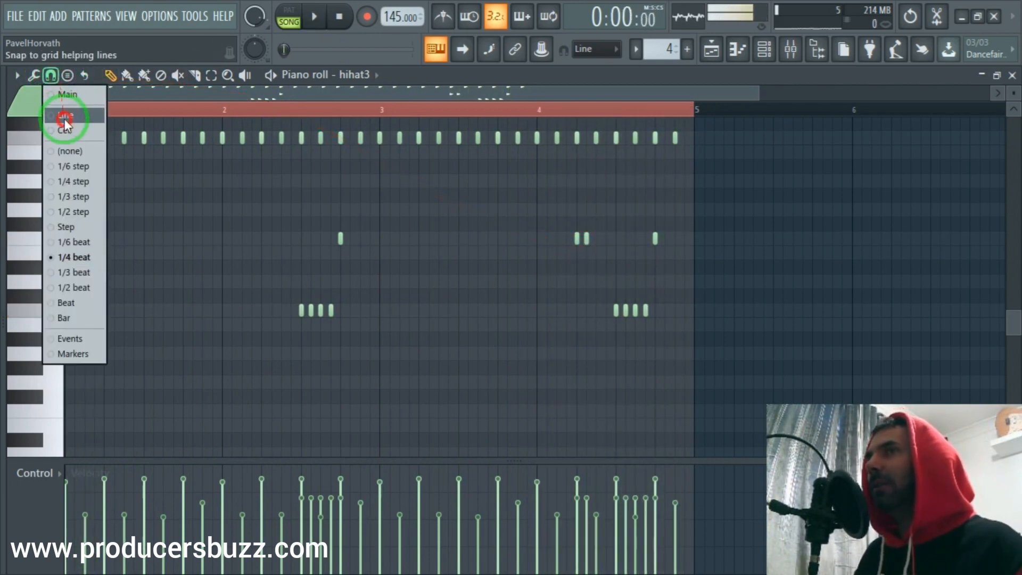
{"action": "left_click", "coordinate": [72, 182]}
{"action": "scroll", "coordinate": [357, 213], "scroll_direction": "up", "scroll_amount": 2}
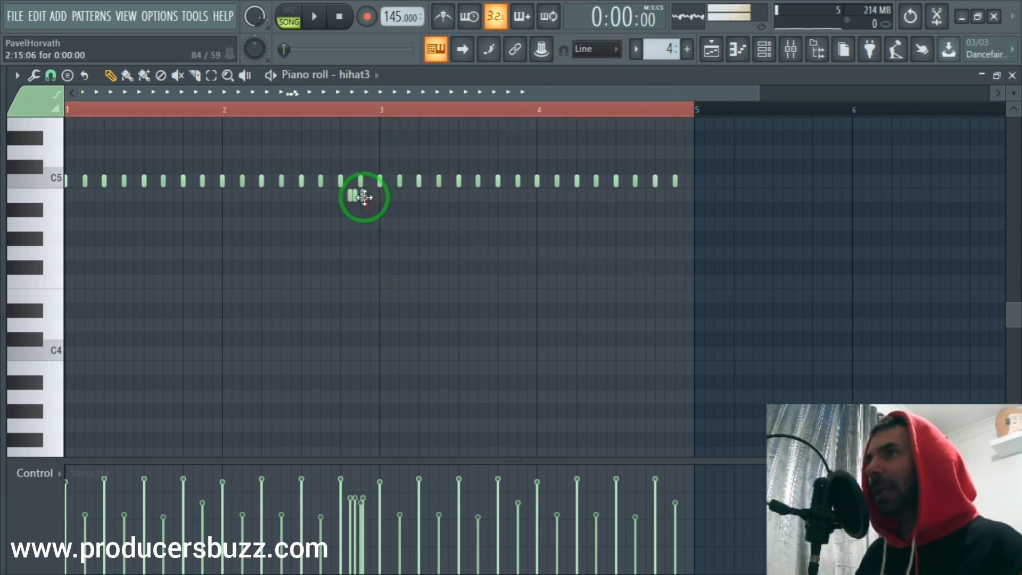
- Add five-note B4 rolls at half-step spacing from step 13 of bars 2 and 4, ending bar 4 with a run of A4 notes
{"action": "left_click", "coordinate": [56, 77]}
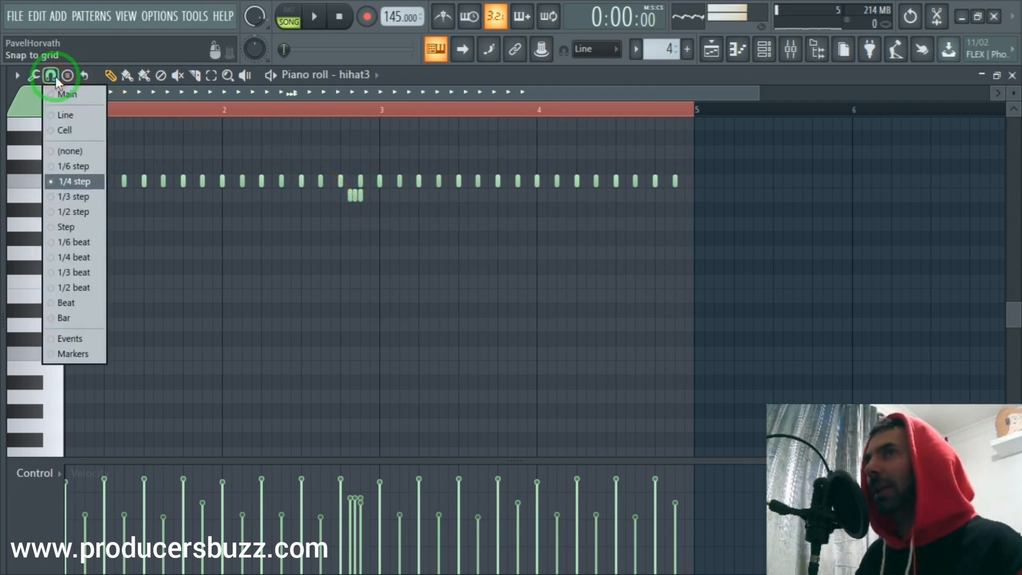
{"action": "left_click", "coordinate": [75, 182]}
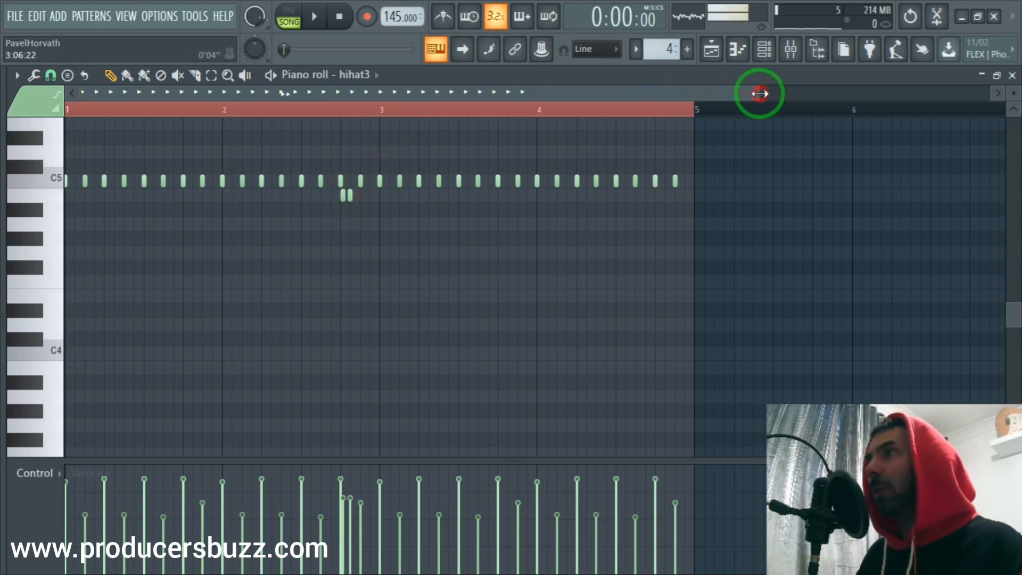
{"action": "left_click_drag", "start_coordinate": [760, 93], "coordinate": [468, 100]}
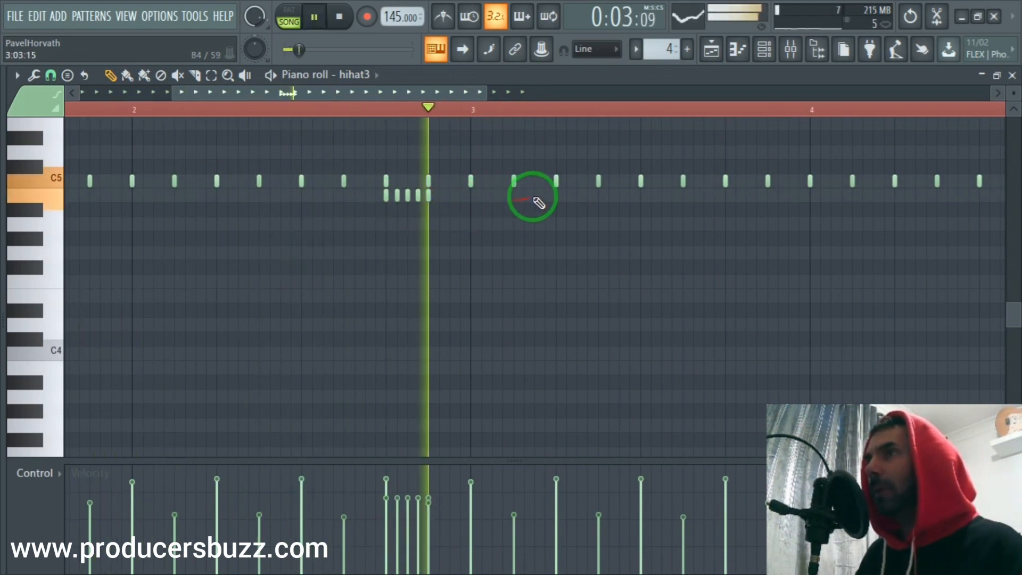
{"action": "left_click_drag", "start_coordinate": [483, 93], "coordinate": [602, 101]}
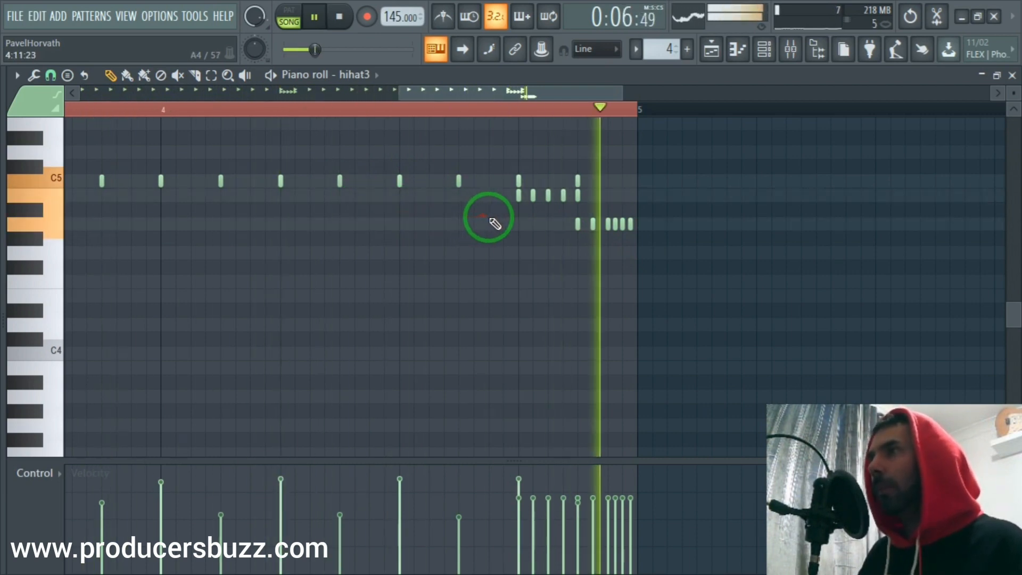
- Play the arrangement and add F4 accent notes at step 9 of bars 1 and 2
{"action": "left_click_drag", "start_coordinate": [620, 96], "coordinate": [577, 97]}
{"action": "scroll", "coordinate": [397, 184], "scroll_direction": "up", "scroll_amount": 1}
{"action": "left_click_drag", "start_coordinate": [65, 192], "coordinate": [89, 226]}
{"action": "left_click_drag", "start_coordinate": [304, 97], "coordinate": [201, 99]}
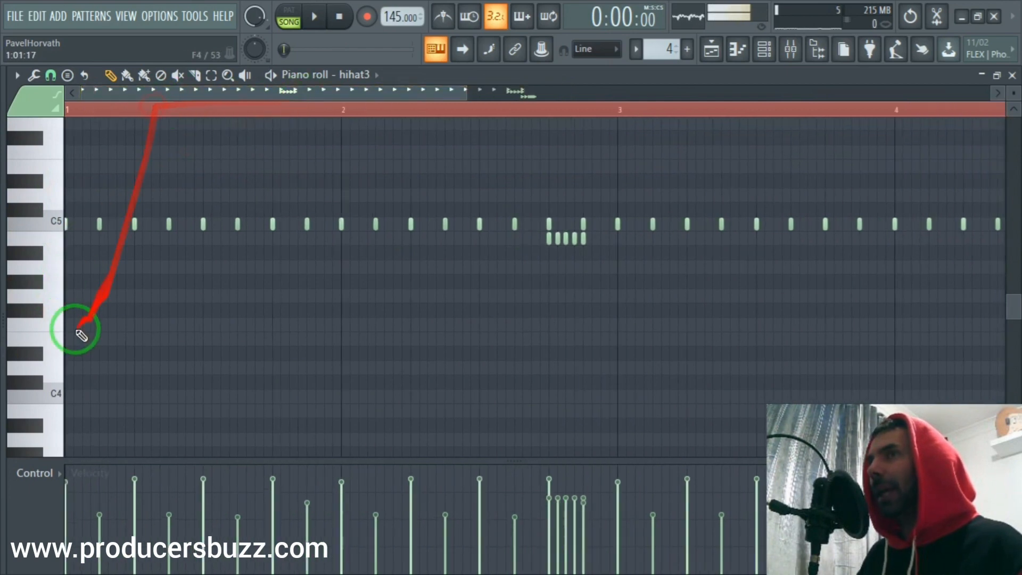
{"action": "key", "text": "space"}
{"action": "left_click", "coordinate": [222, 325]}
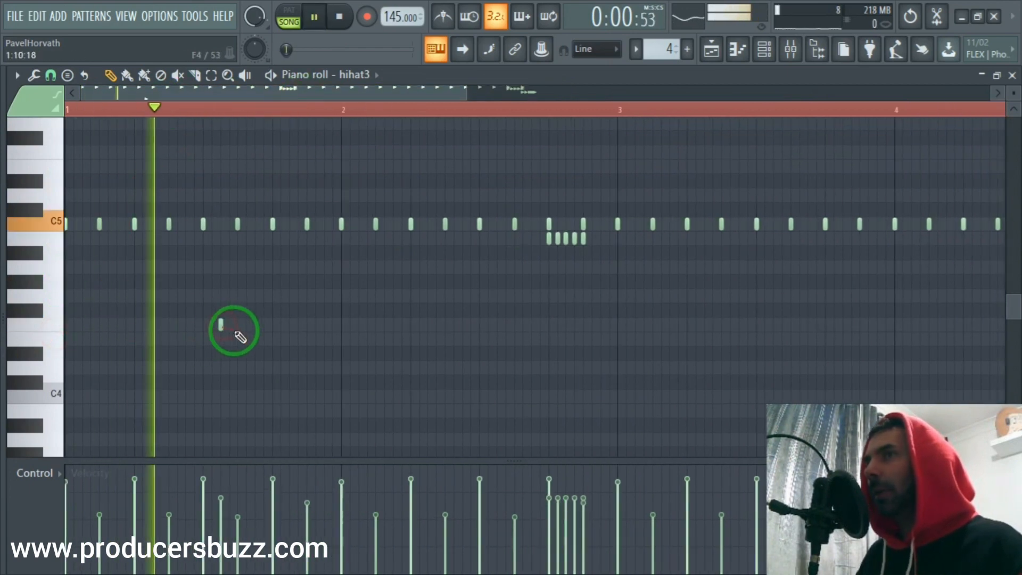
{"action": "right_click", "coordinate": [221, 325]}
{"action": "key", "text": "space"}
{"action": "key", "text": "space"}
{"action": "left_click", "coordinate": [205, 325]}
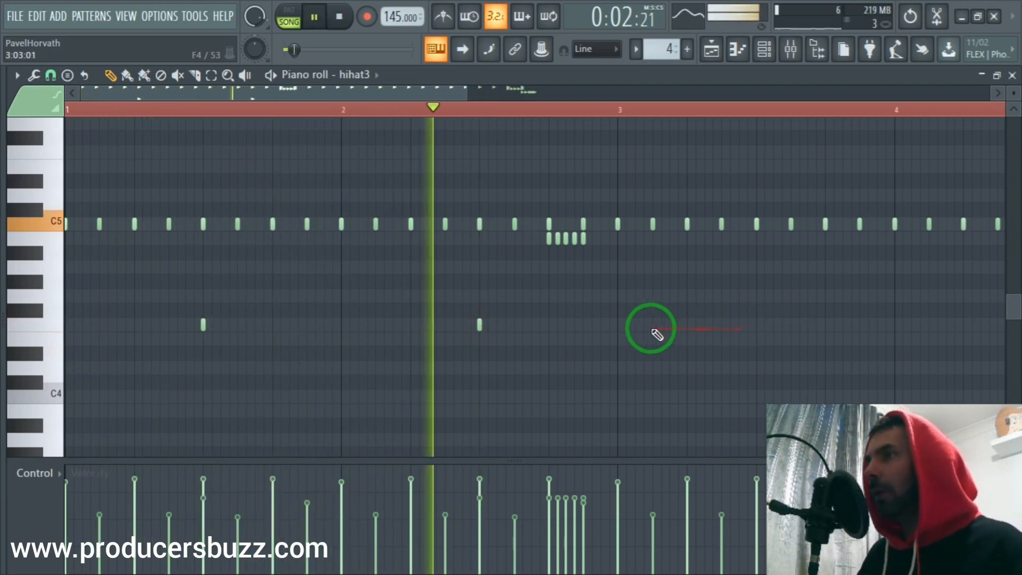
- Try extra closely spaced F4 notes just before step 9 of bar 2
{"action": "left_click", "coordinate": [469, 326]}
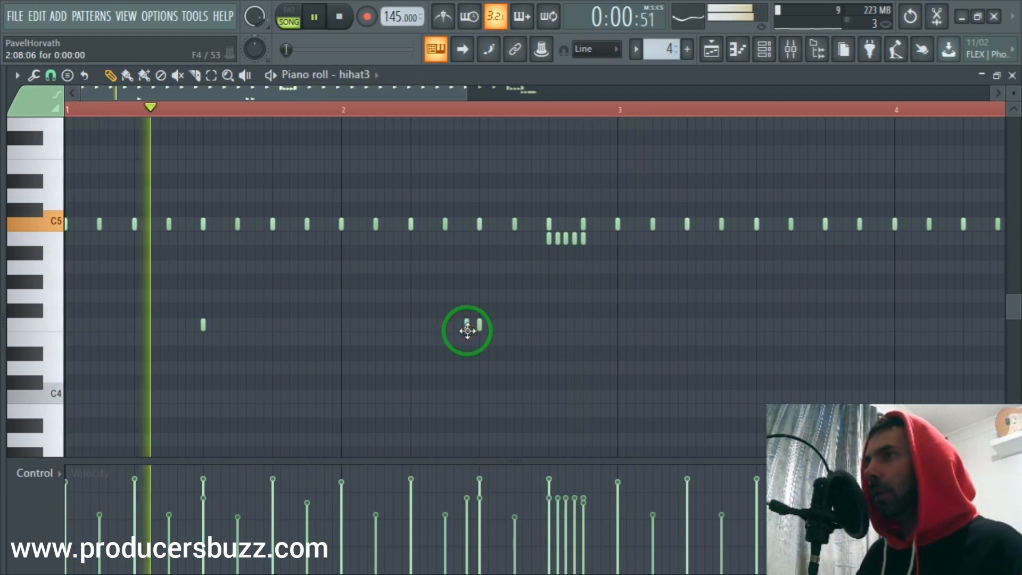
{"action": "left_click_drag", "start_coordinate": [468, 331], "coordinate": [455, 330]}
{"action": "left_click", "coordinate": [463, 326]}
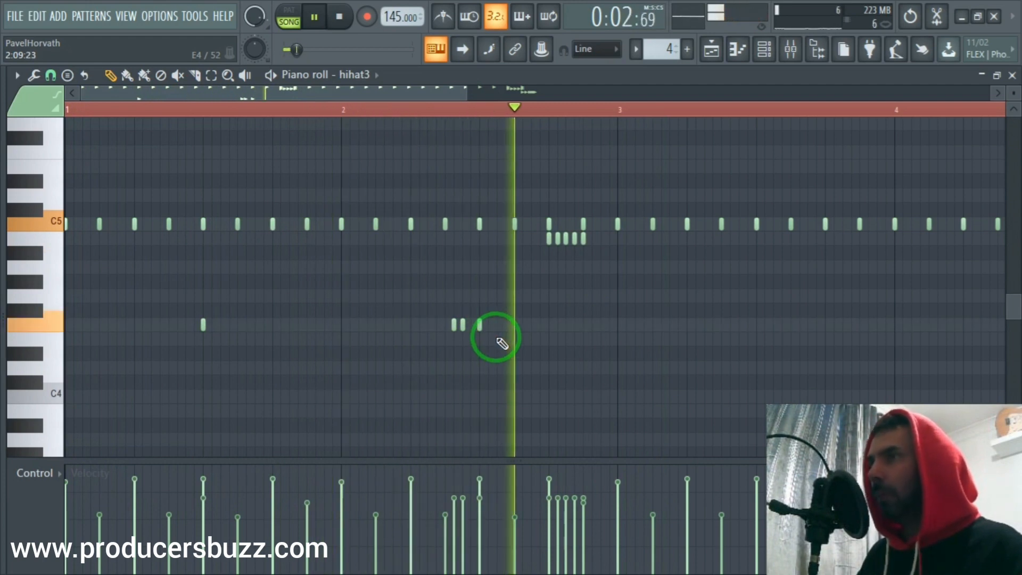
- Place F4 notes at steps 5 and 7 of bar 2 and repeat the F4 accents of bars 1 and 2 in bars 3 and 4
{"action": "left_click", "coordinate": [446, 328]}
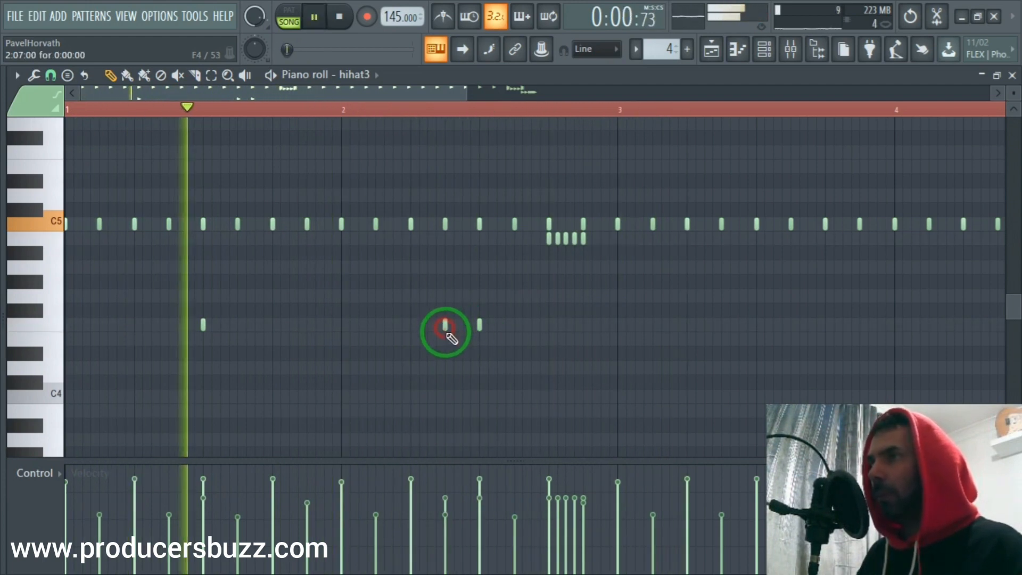
{"action": "left_click_drag", "start_coordinate": [416, 328], "coordinate": [413, 328]}
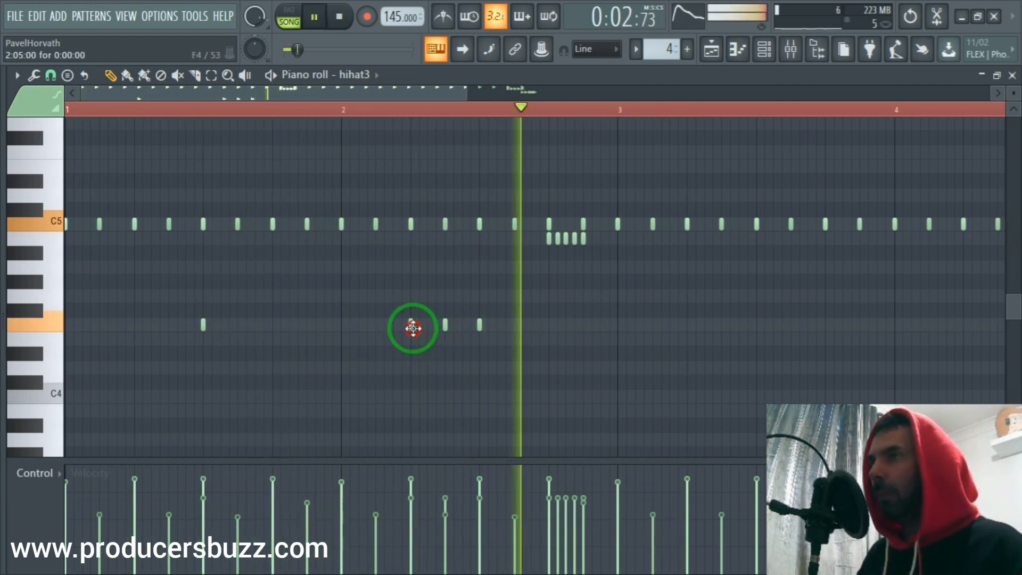
{"action": "left_click_drag", "start_coordinate": [468, 98], "coordinate": [691, 112]}
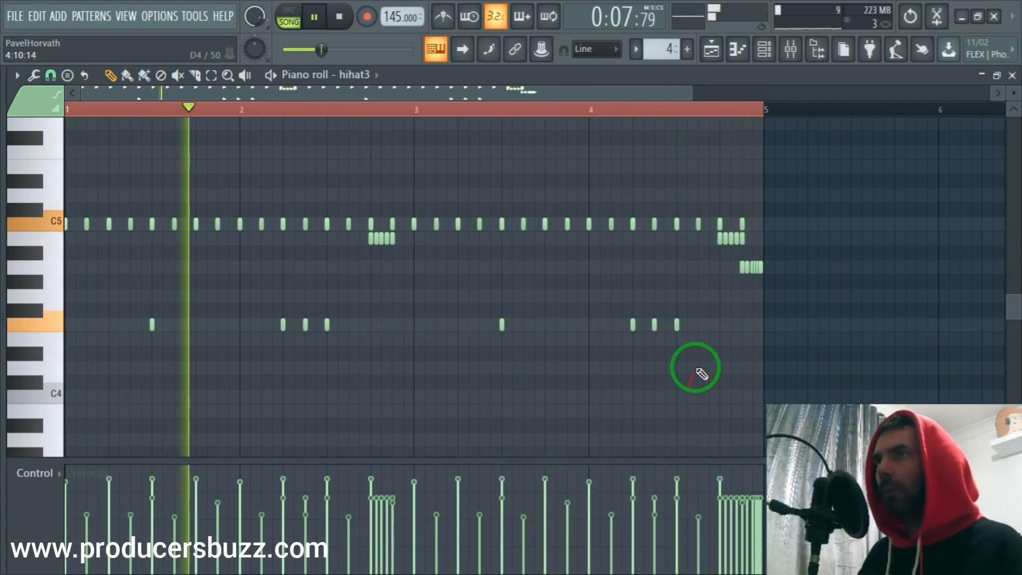
- Close the hihat3 piano roll and delete both Bbp 808 Sound Loop 1 clips from playlist track 3
{"action": "left_click", "coordinate": [1012, 76]}
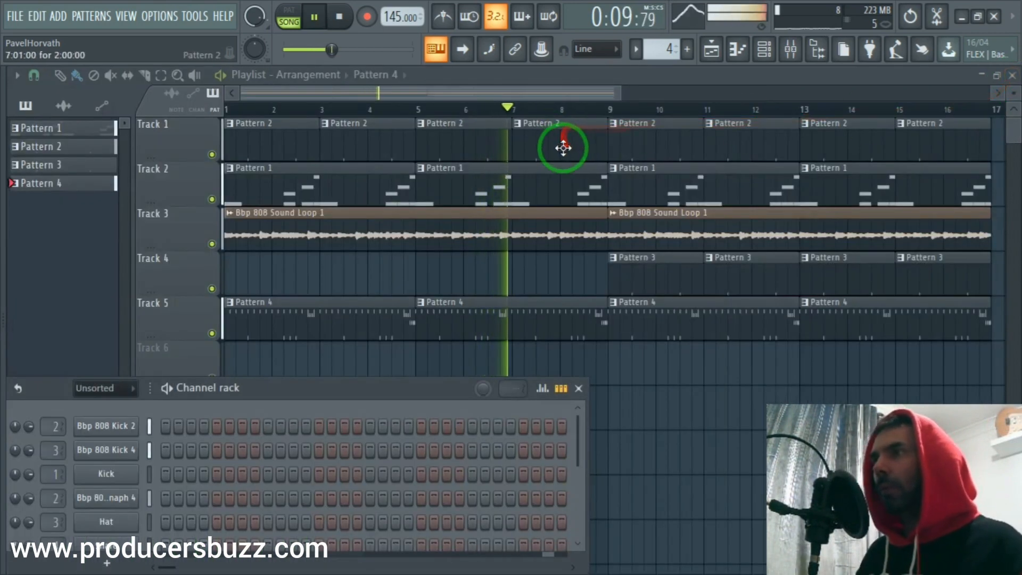
{"action": "right_click", "coordinate": [660, 230]}
{"action": "right_click", "coordinate": [502, 235]}
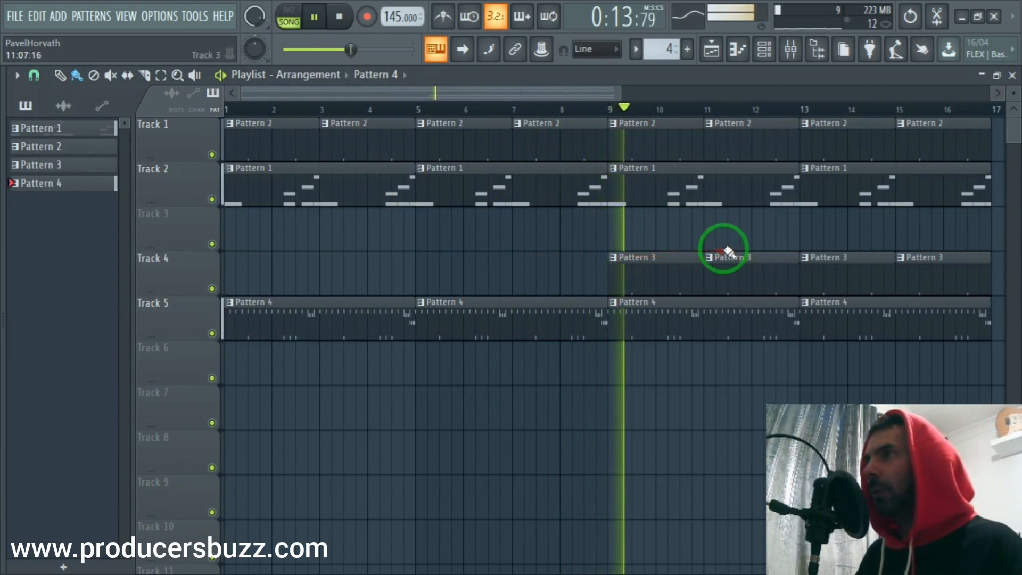
{"action": "left_click_drag", "start_coordinate": [619, 93], "coordinate": [45, 91]}
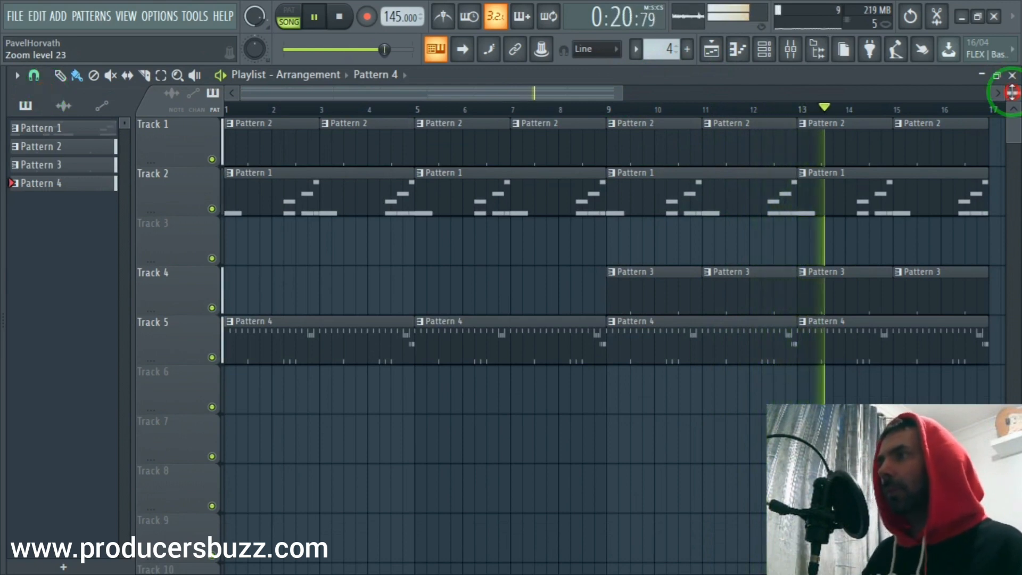
- Reopen Pattern 4's hihat3 notes, delete the A4 run ending bar 4, and add a C5 note at step 16
{"action": "double_click", "coordinate": [899, 332]}
{"action": "right_click", "coordinate": [414, 265]}
{"action": "right_click", "coordinate": [406, 266]}
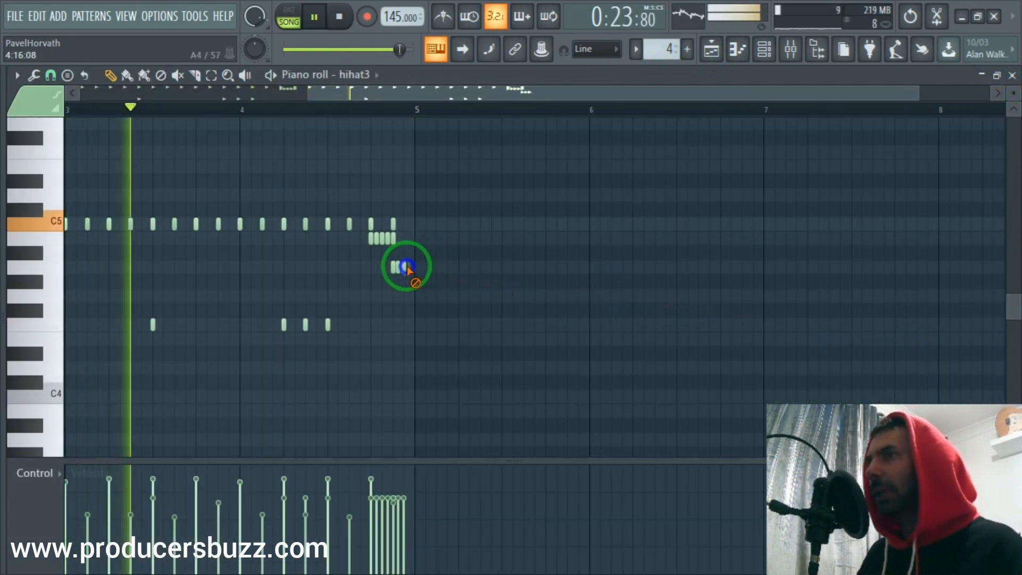
{"action": "right_click", "coordinate": [397, 267]}
{"action": "left_click", "coordinate": [405, 224]}
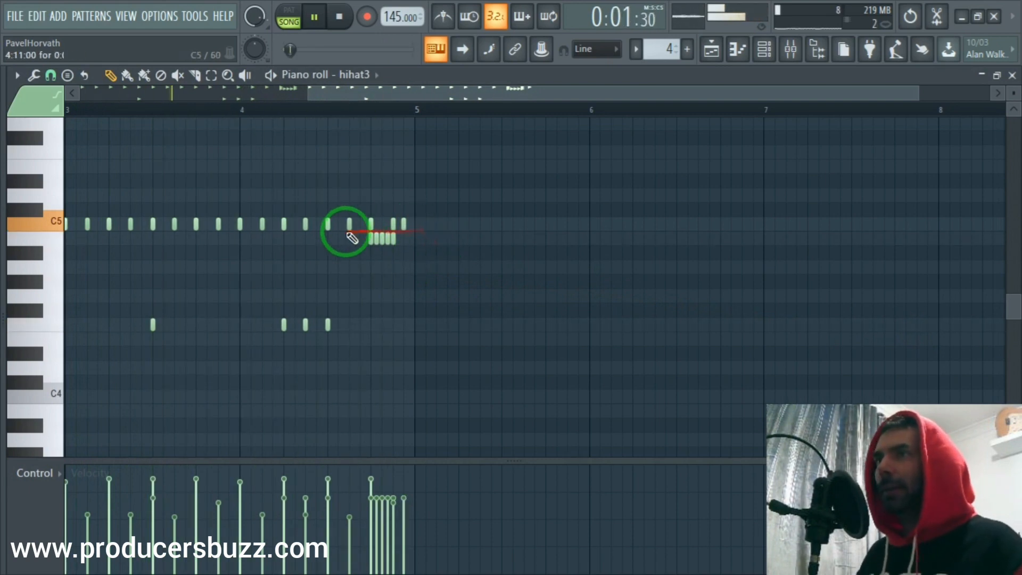
- Delete the C5 notes at step 3 of bars 1 and 3 and replay the arrangement
{"action": "left_click_drag", "start_coordinate": [402, 98], "coordinate": [148, 99]}
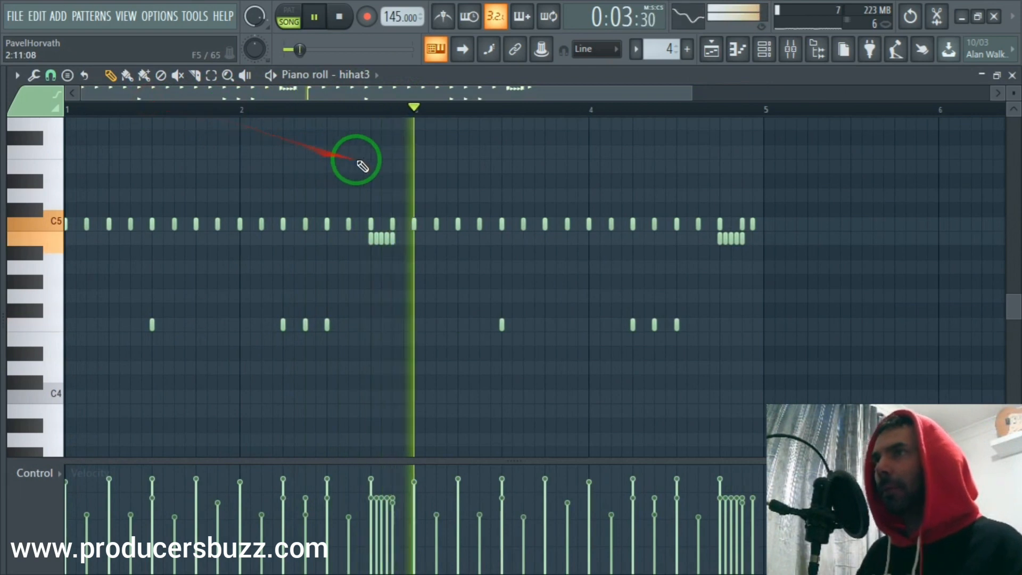
{"action": "key", "text": "space"}
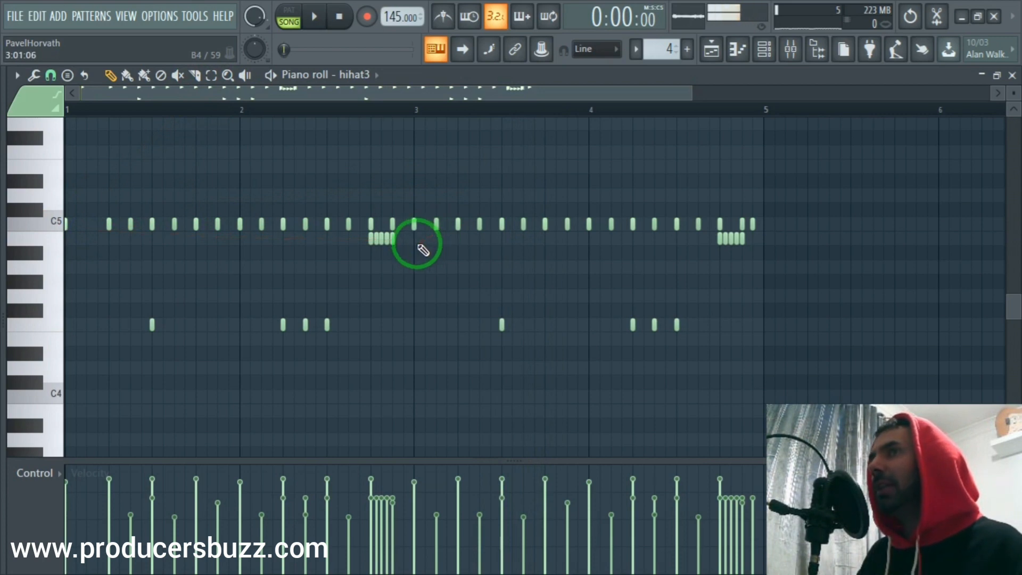
{"action": "key", "text": "space"}
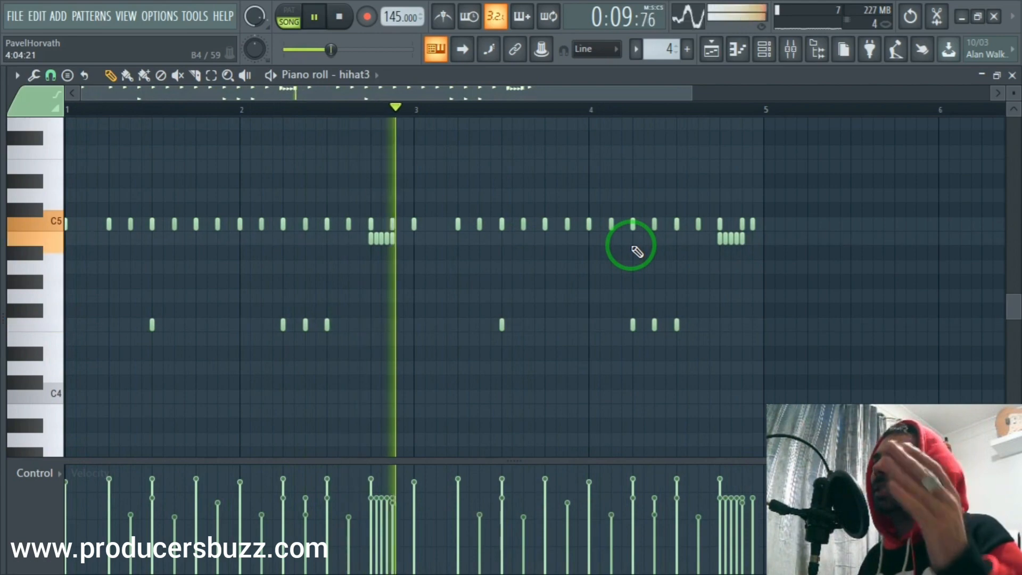
- Return to the playlist, show the browser and look through the drum kit folders
{"action": "left_click", "coordinate": [1013, 75]}
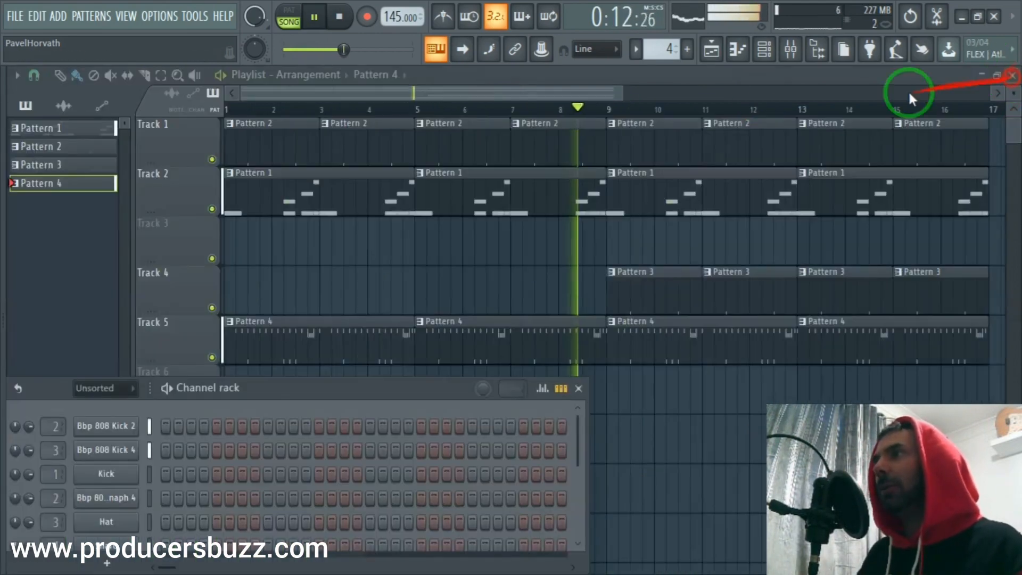
{"action": "left_click", "coordinate": [4, 179]}
{"action": "left_click", "coordinate": [133, 292]}
{"action": "scroll", "coordinate": [137, 299], "scroll_direction": "down", "scroll_amount": 4}
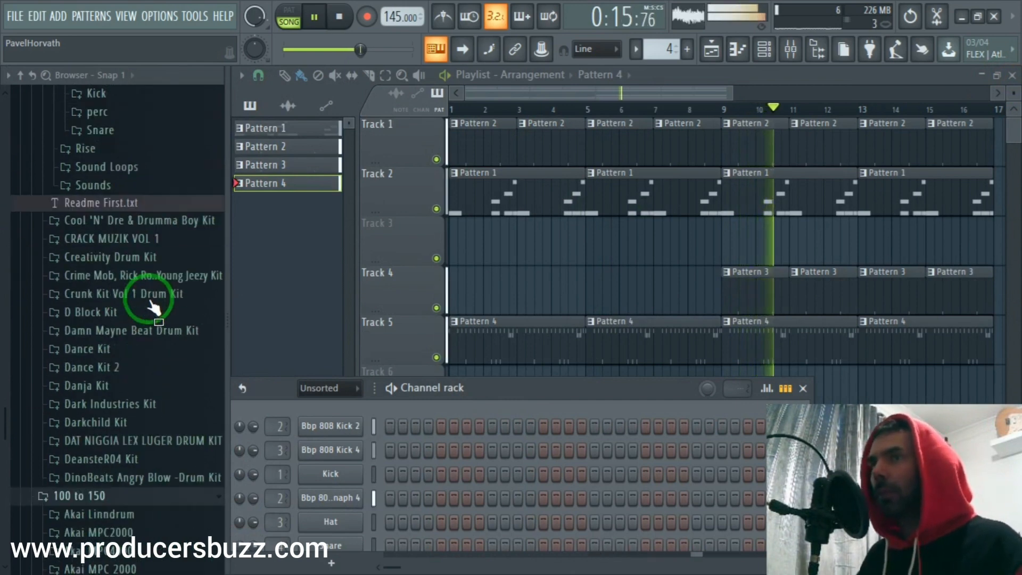
{"action": "scroll", "coordinate": [153, 307], "scroll_direction": "down", "scroll_amount": 3}
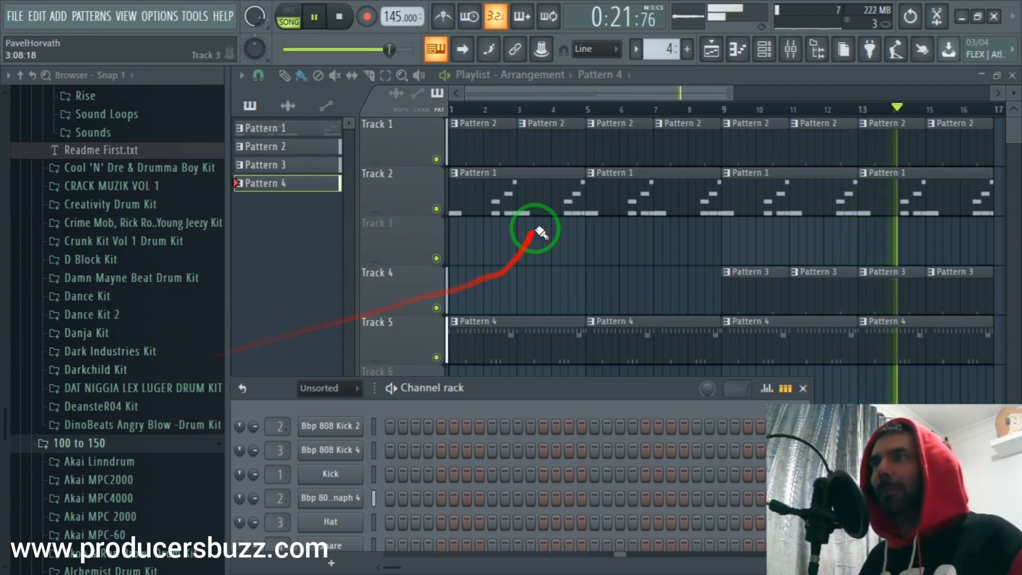
- Open Pattern 1's Bbp 808 Kick 2 notes in the piano roll, stop playback and bring all four bars into view
{"action": "double_click", "coordinate": [551, 201]}
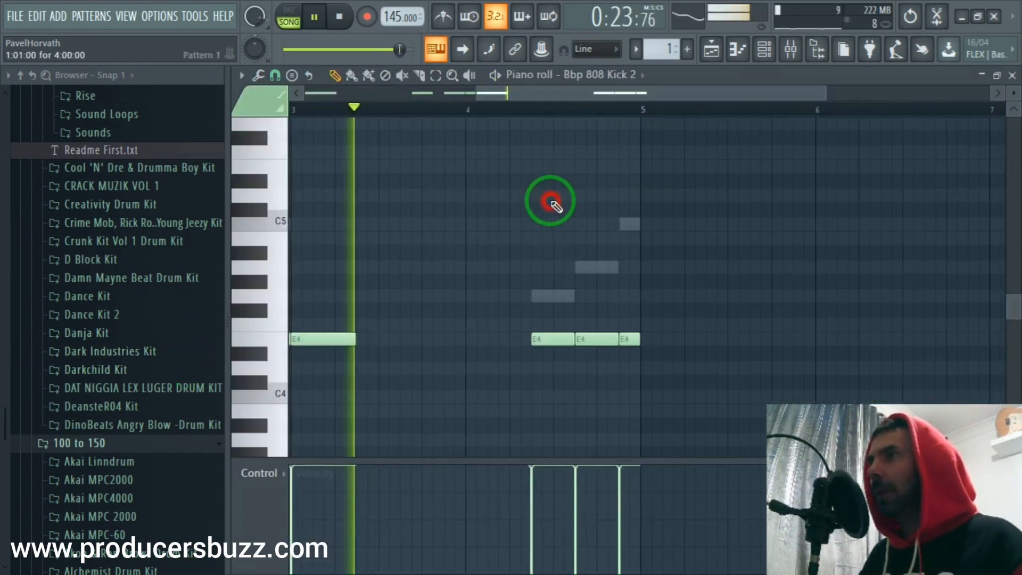
{"action": "key", "text": "space"}
{"action": "left_click_drag", "start_coordinate": [408, 96], "coordinate": [798, 90]}
- Open the mixer, play the arrangement and enable the Fruity Fast Dist effect on Insert 3
{"action": "left_click", "coordinate": [794, 49]}
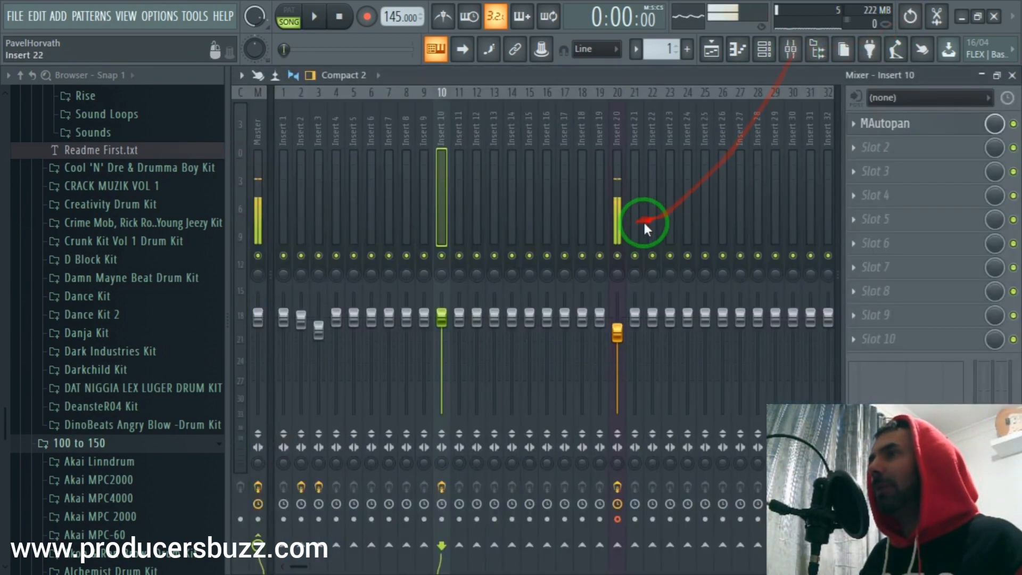
{"action": "key", "text": "space"}
{"action": "left_click", "coordinate": [317, 198]}
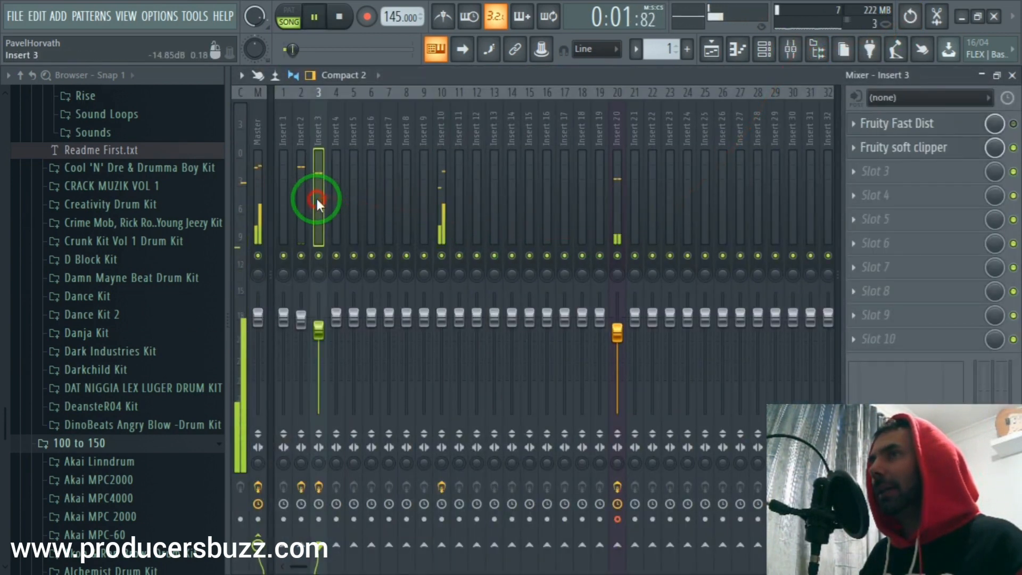
{"action": "left_click", "coordinate": [1014, 124]}
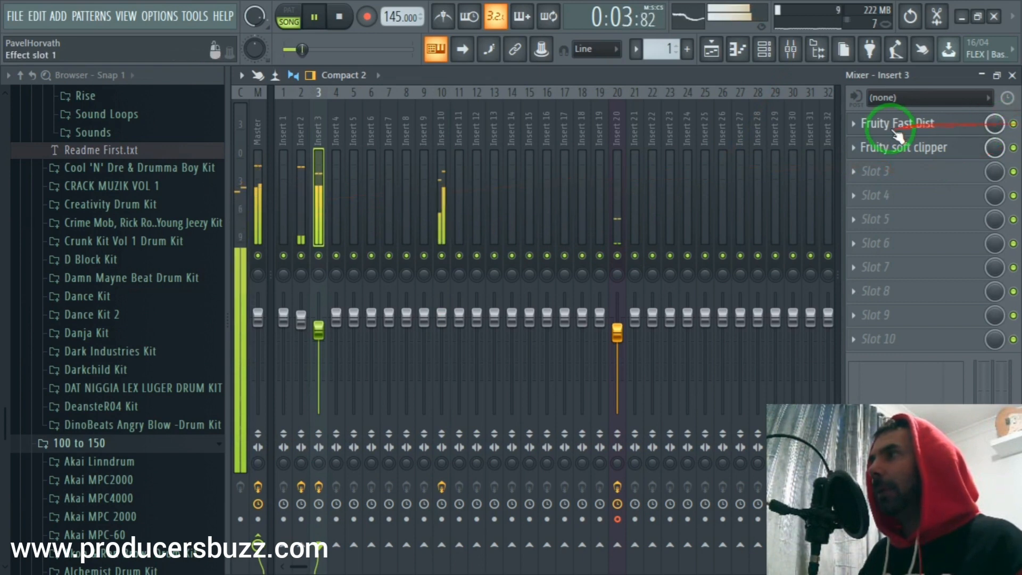
- Set Fruity Fast Dist's mix level on Insert 3 to 51%, then stop playback and return to the playlist
{"action": "left_click", "coordinate": [932, 123]}
{"action": "left_click_drag", "start_coordinate": [436, 215], "coordinate": [436, 229]}
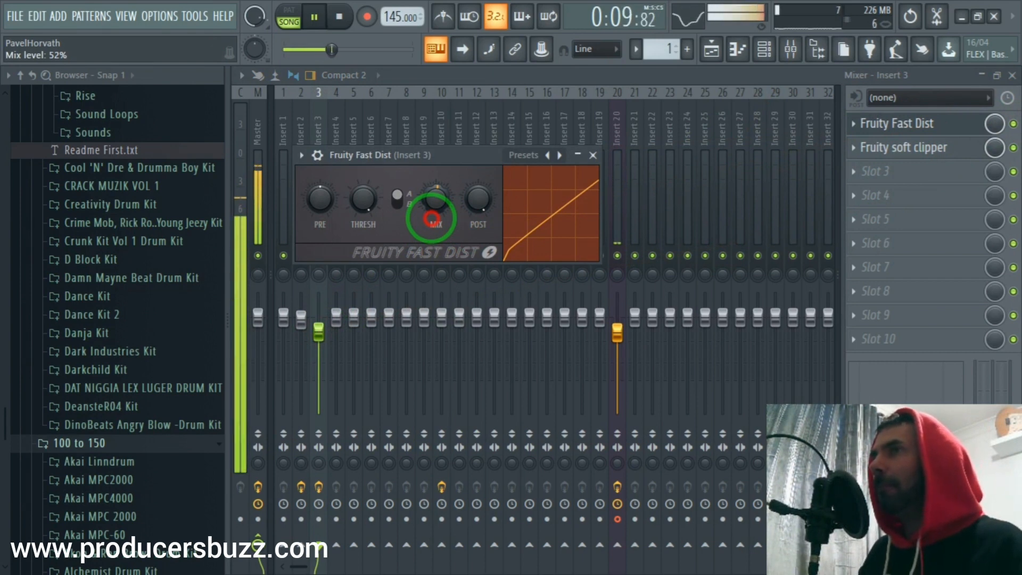
{"action": "left_click_drag", "start_coordinate": [431, 219], "coordinate": [439, 208]}
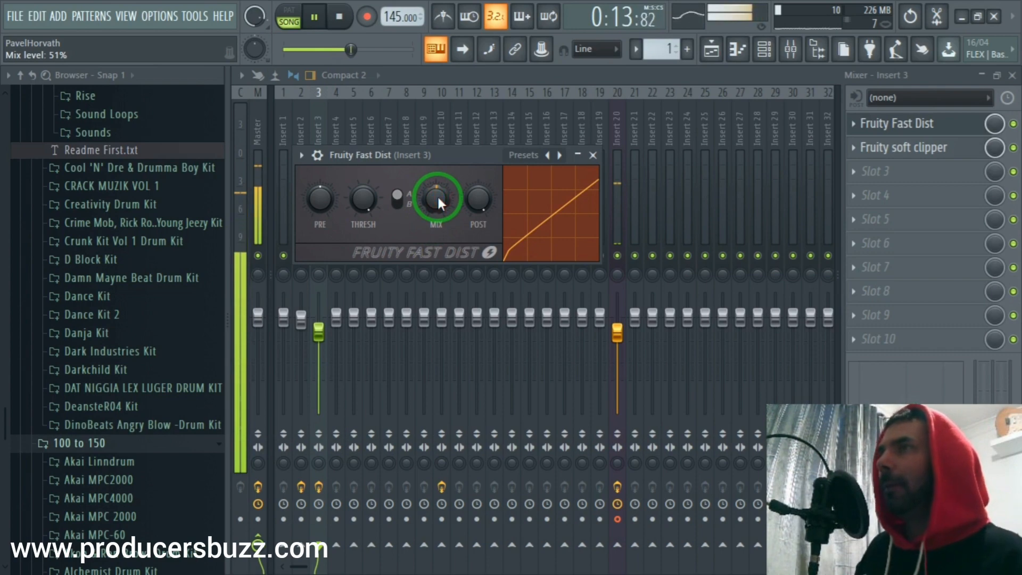
{"action": "left_click", "coordinate": [593, 155]}
{"action": "left_click", "coordinate": [1012, 75]}
{"action": "key", "text": "space"}
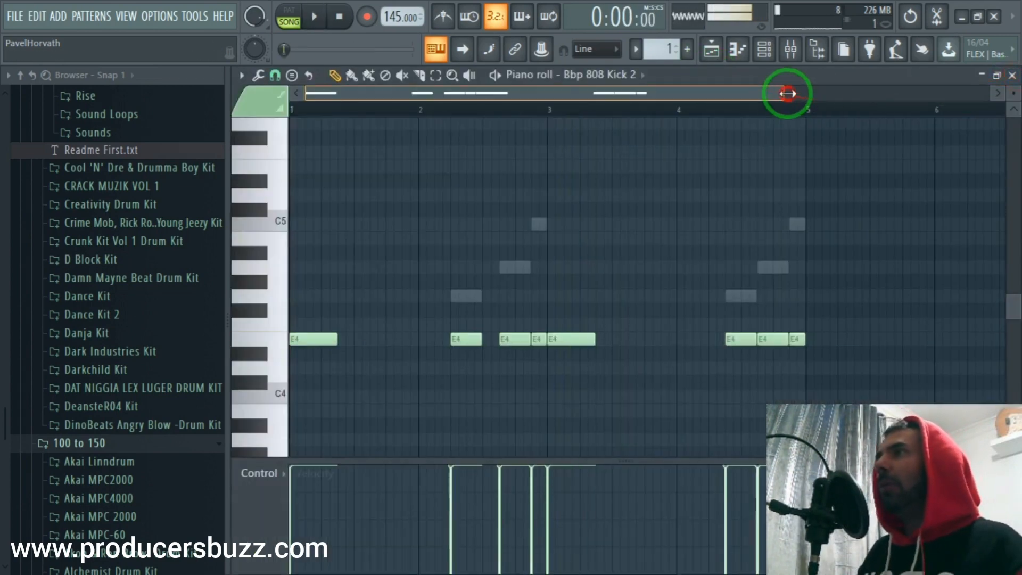
{"action": "left_click", "coordinate": [1013, 75]}
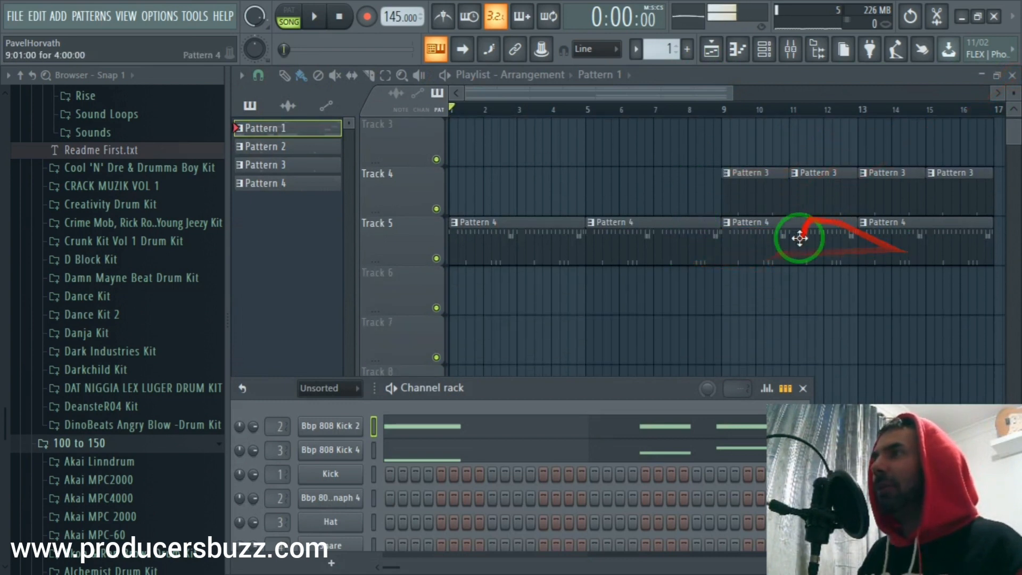
- Find the Bbp 808 Snares folder in the Bad Beats Production Drum Kit and audition its snare samples
{"action": "scroll", "coordinate": [800, 240], "scroll_direction": "up", "scroll_amount": 1}
{"action": "scroll", "coordinate": [167, 293], "scroll_direction": "down", "scroll_amount": 8}
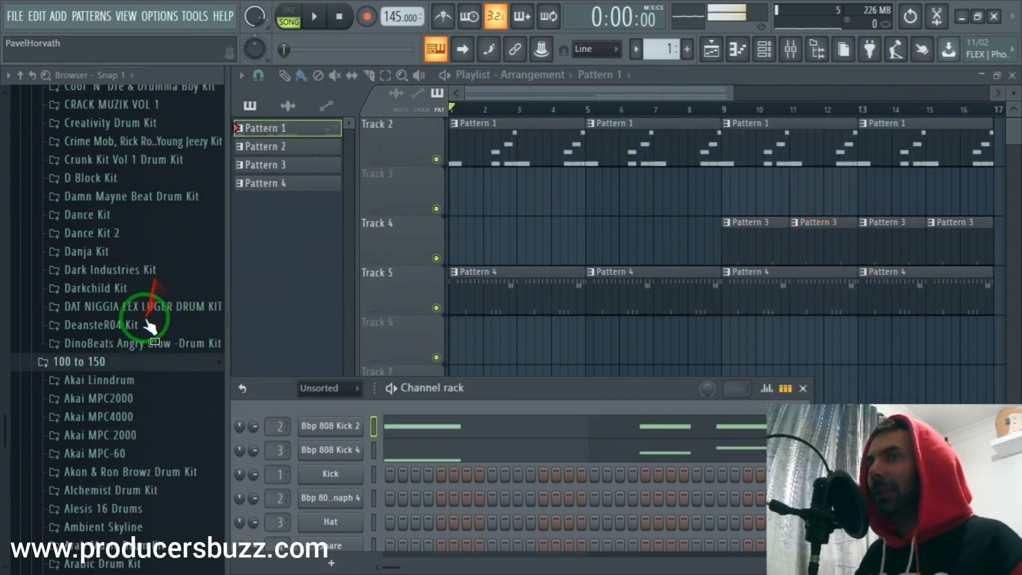
{"action": "left_click", "coordinate": [125, 336]}
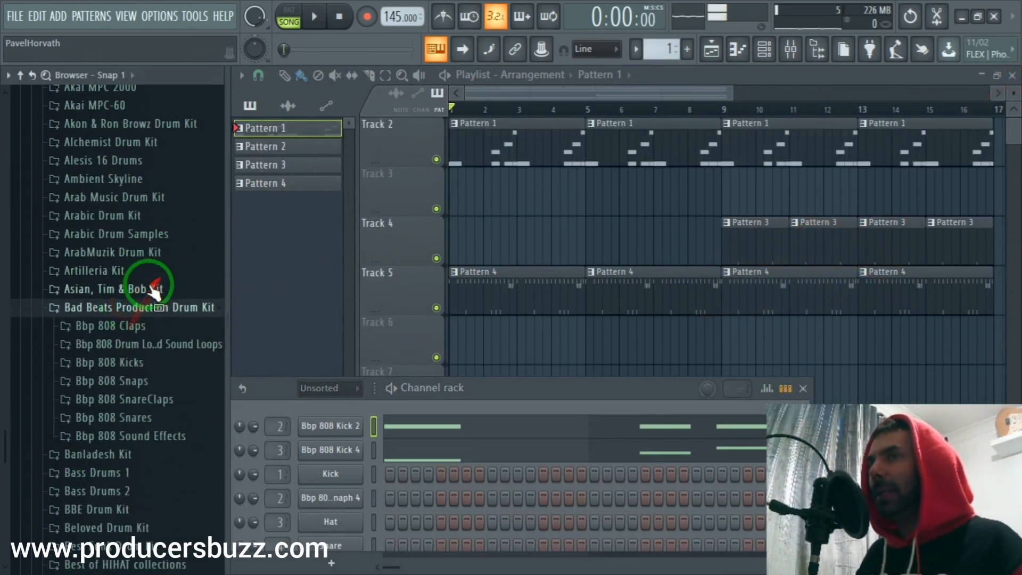
{"action": "left_click", "coordinate": [159, 311]}
{"action": "left_click", "coordinate": [143, 361]}
{"action": "left_click_drag", "start_coordinate": [146, 373], "coordinate": [677, 104]}
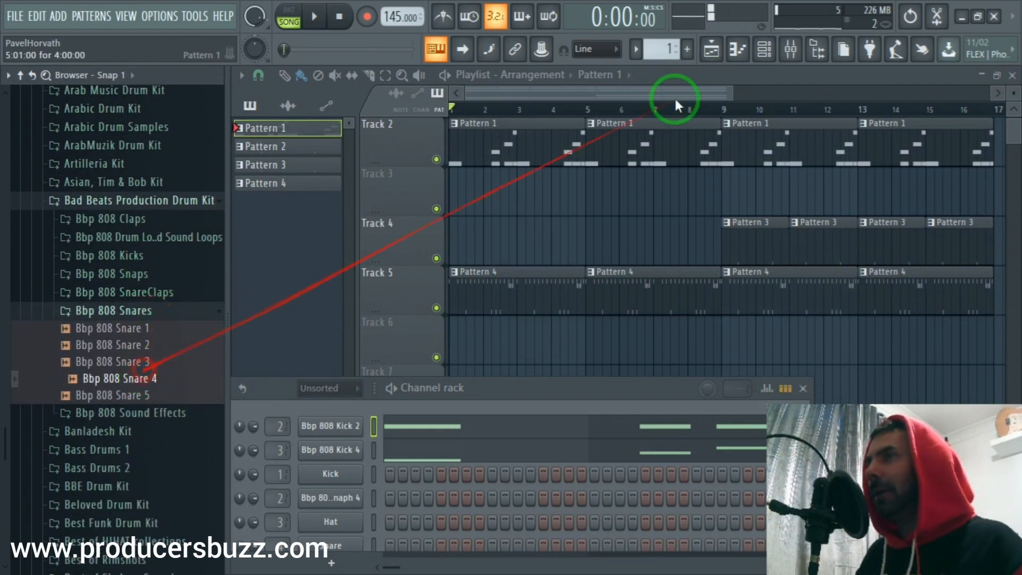
{"action": "left_click", "coordinate": [135, 360]}
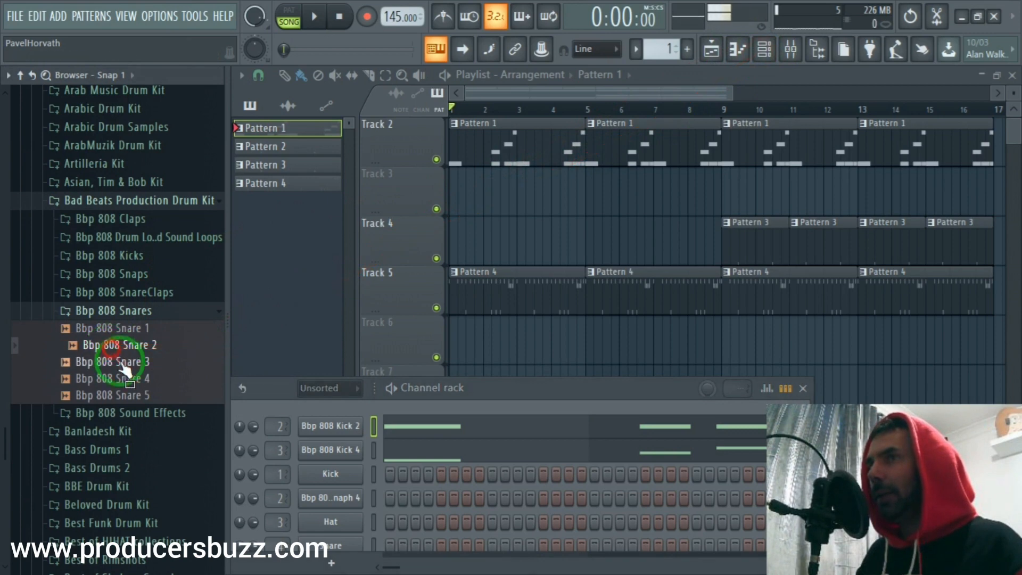
{"action": "left_click", "coordinate": [126, 377]}
- Replace the Bbp 808 Clap 5 channel's sample with Bbp 808 Snare 4 and play the arrangement from bar 9
{"action": "left_click_drag", "start_coordinate": [465, 386], "coordinate": [292, 279]}
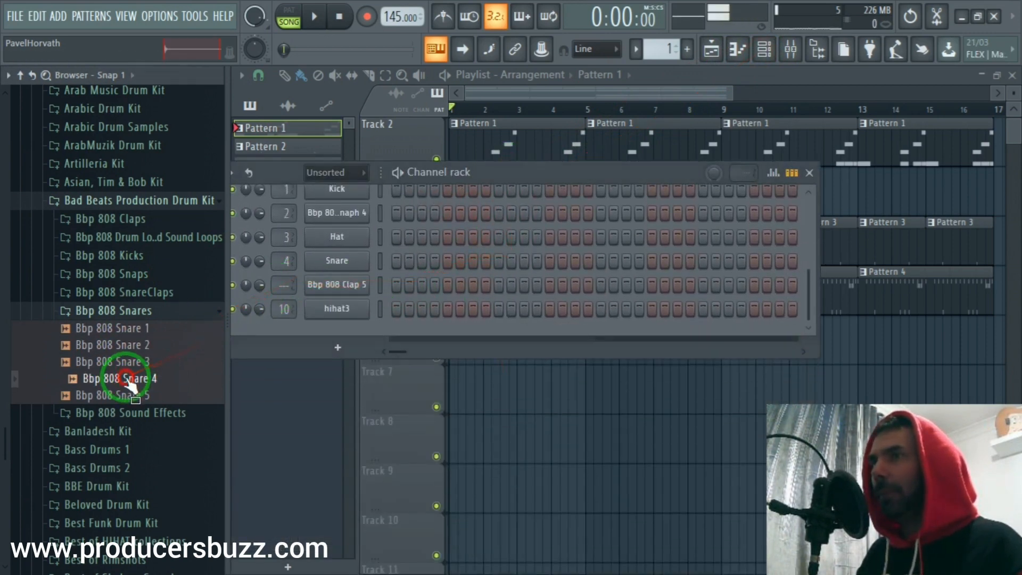
{"action": "left_click_drag", "start_coordinate": [333, 314], "coordinate": [346, 288]}
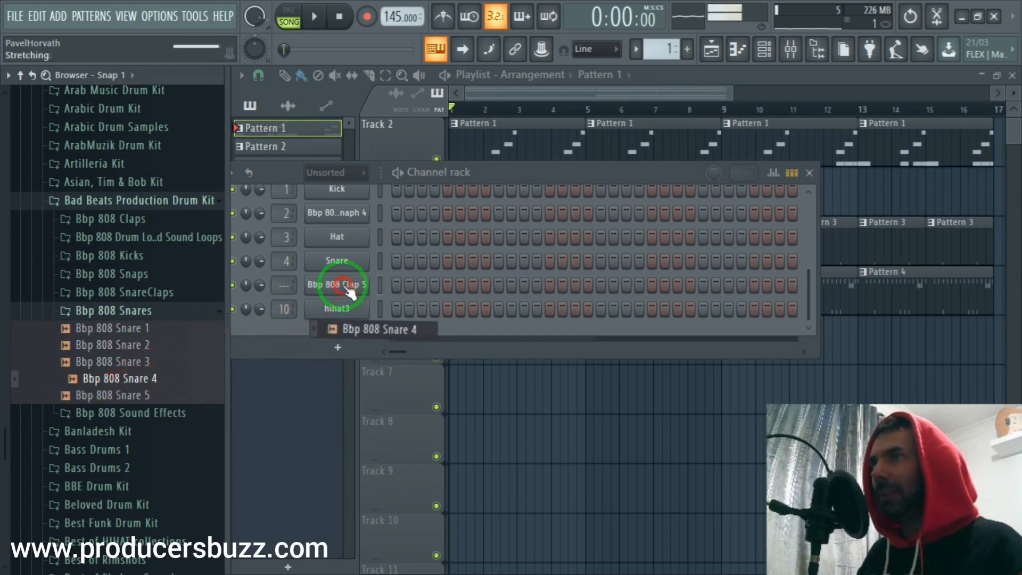
{"action": "left_click", "coordinate": [730, 112]}
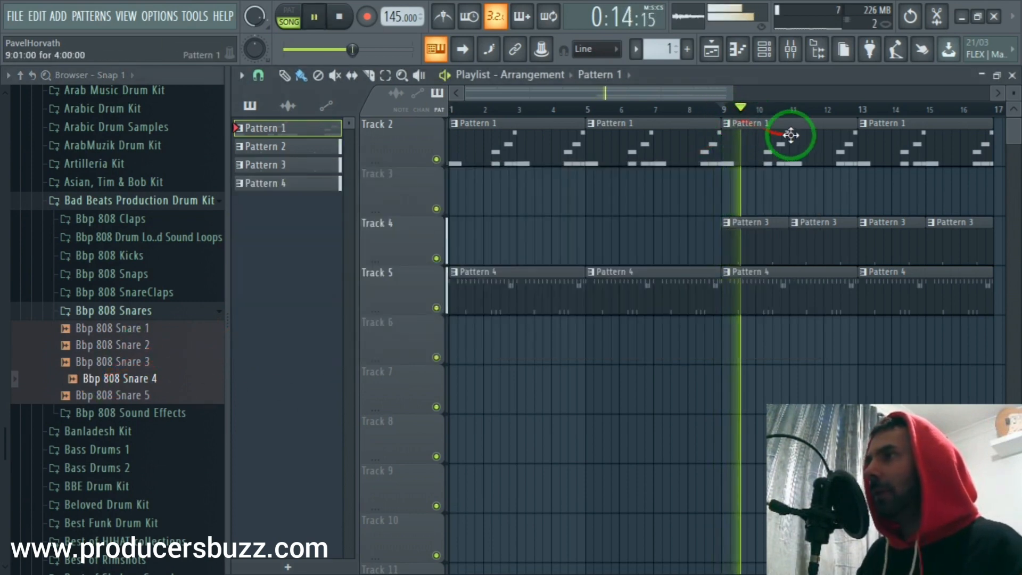
- Add C5 snare notes at step 15 of bar 1 and step 3 of bar 2 in Pattern 3
{"action": "double_click", "coordinate": [771, 227]}
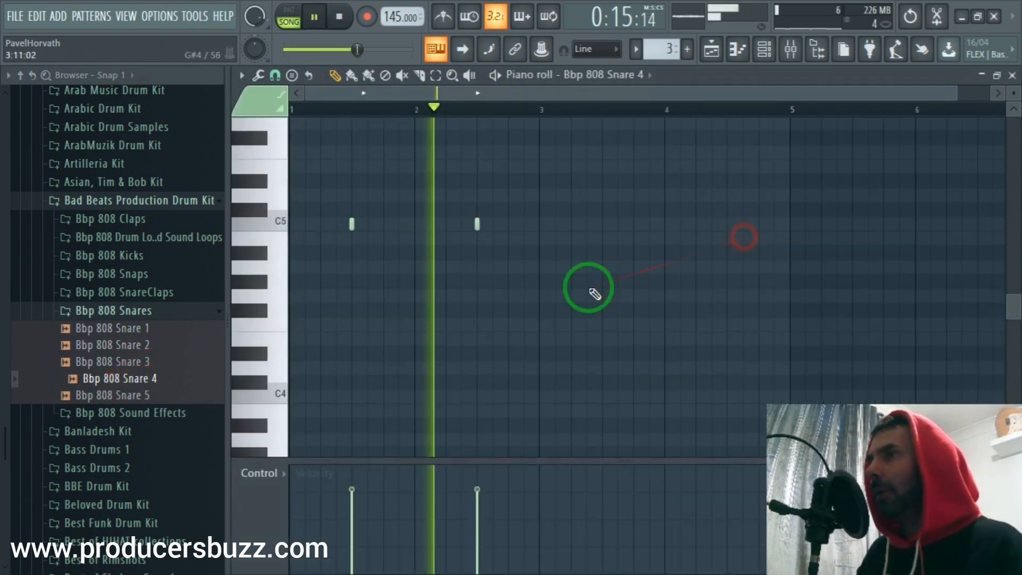
{"action": "left_click", "coordinate": [399, 224]}
{"action": "left_click", "coordinate": [432, 224]}
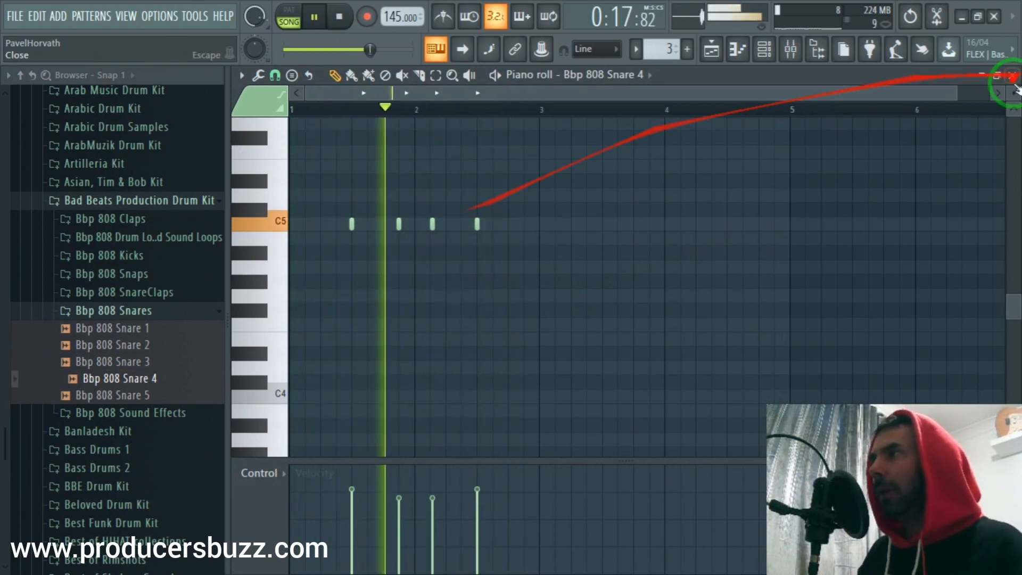
{"action": "left_click", "coordinate": [1012, 75]}
- Stop playback and turn on Normalize for the Bbp 808 Snare 4 sample
{"action": "key", "text": "space"}
{"action": "left_click", "coordinate": [348, 361]}
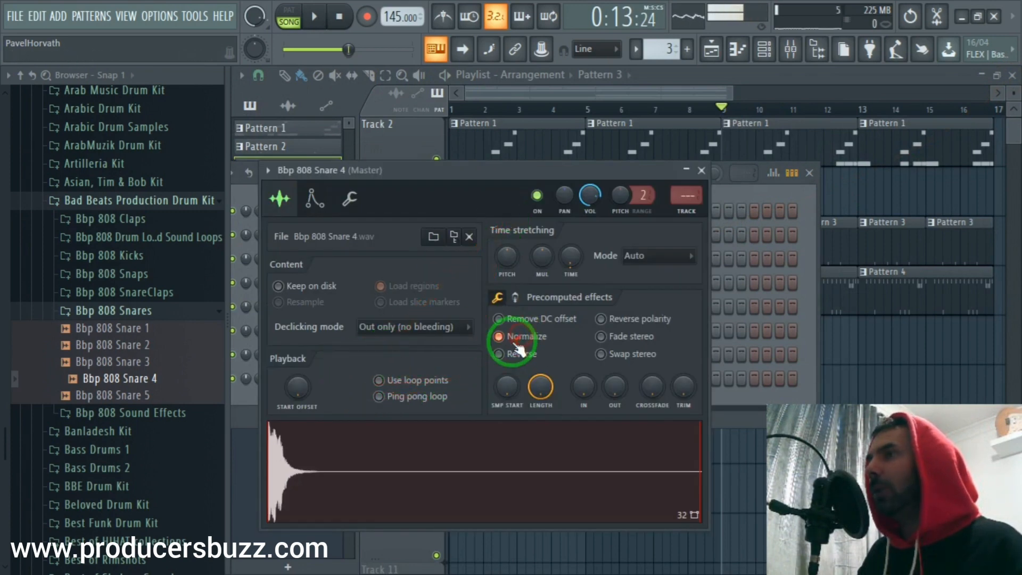
{"action": "left_click", "coordinate": [701, 171]}
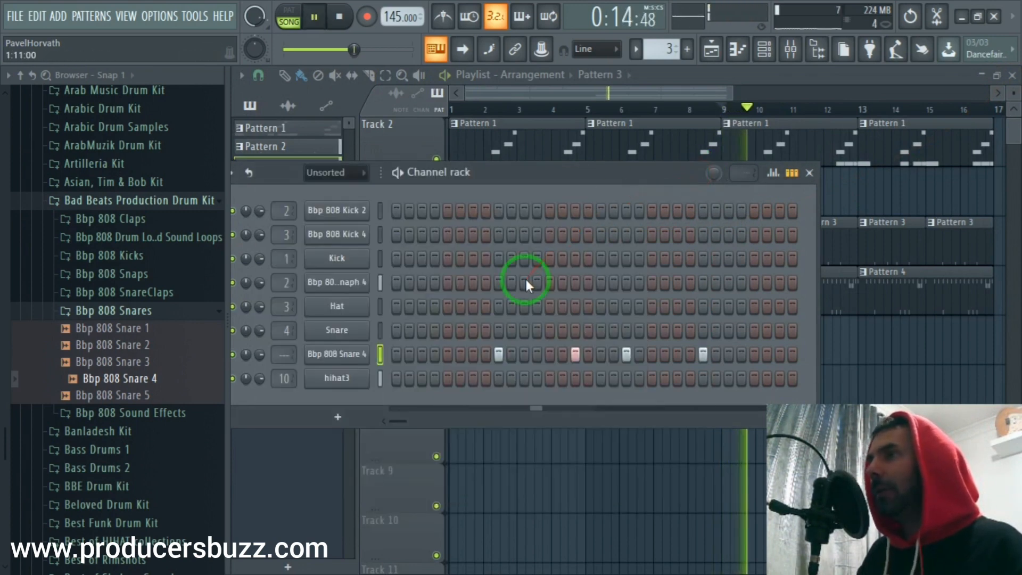
- Reopen the Bbp 808 Snare 4 notes, nudge the third note slightly earlier and lower the velocities of the two middle notes
{"action": "right_click", "coordinate": [350, 354]}
{"action": "left_click", "coordinate": [396, 347]}
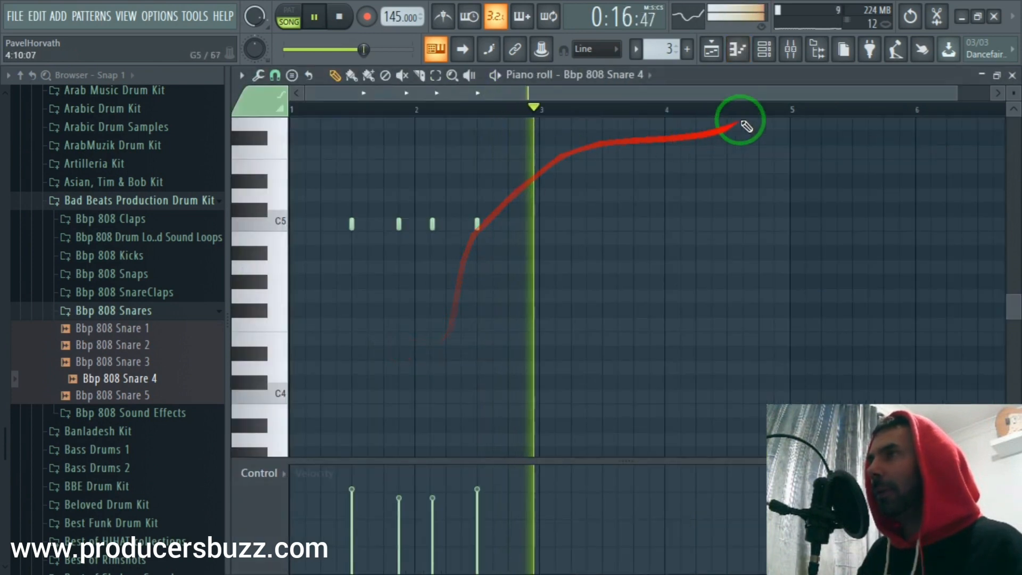
{"action": "left_click_drag", "start_coordinate": [947, 97], "coordinate": [706, 110]}
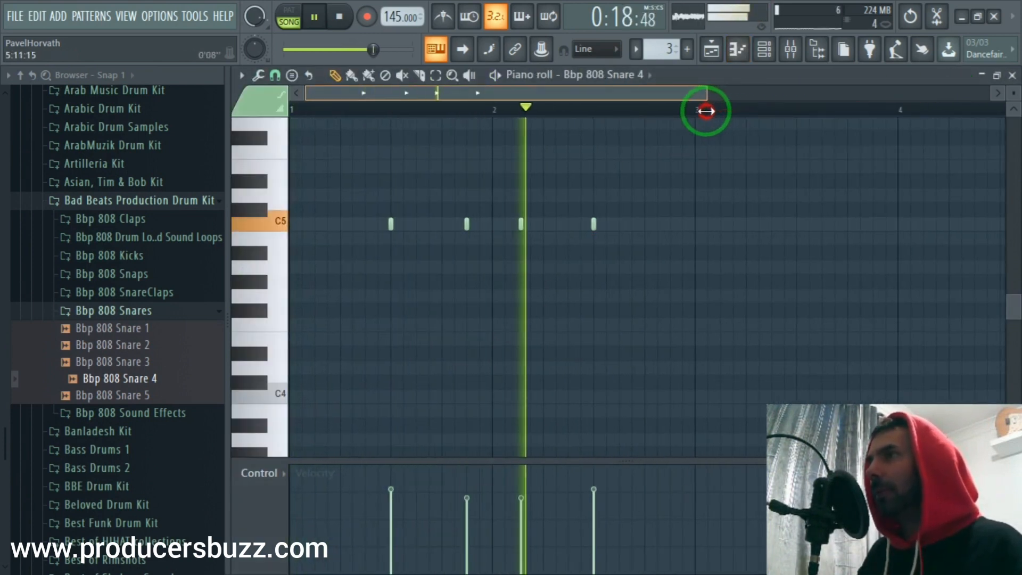
{"action": "key", "text": "space"}
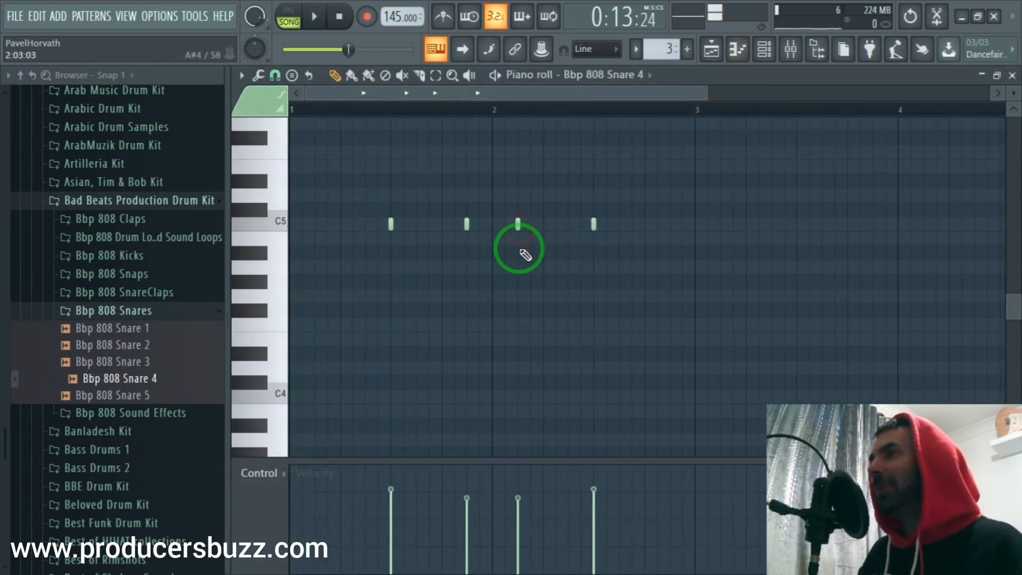
{"action": "key", "text": "space"}
{"action": "left_click", "coordinate": [468, 512]}
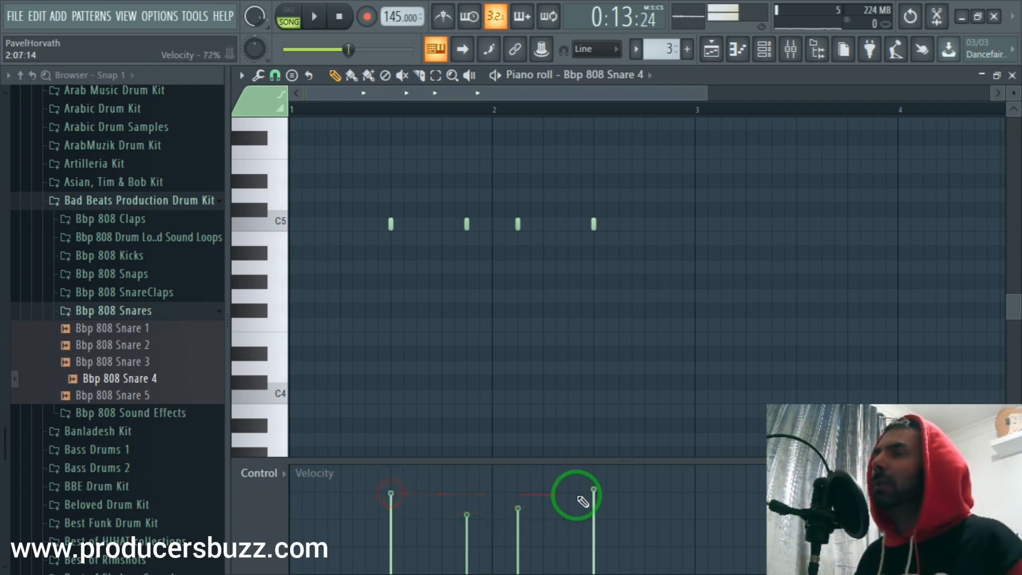
- Add quiet C5 ghost snares at step 13 of bar 1 and step 15 of bar 2, the second at 31% velocity
{"action": "key", "text": "space"}
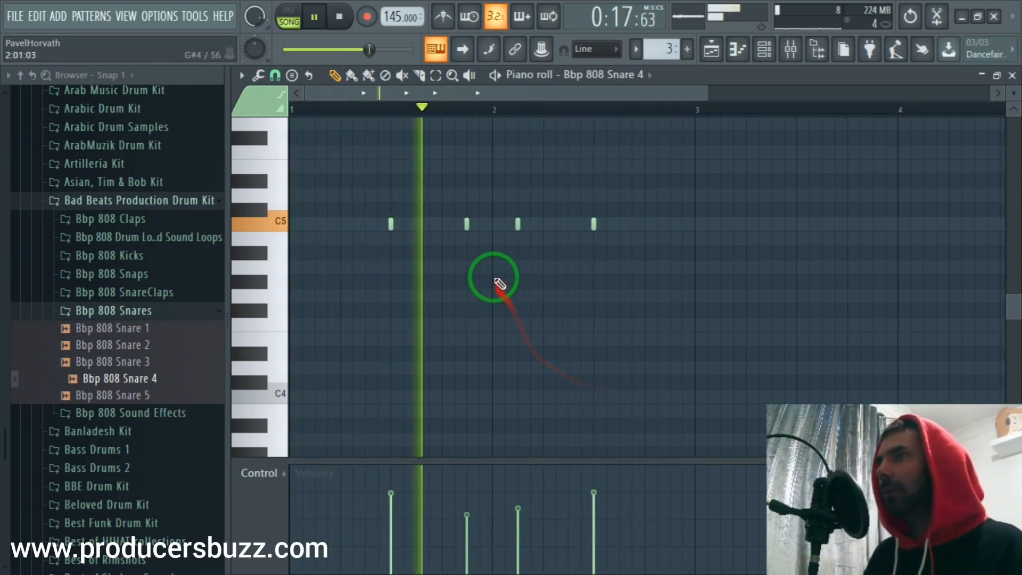
{"action": "key", "text": "space"}
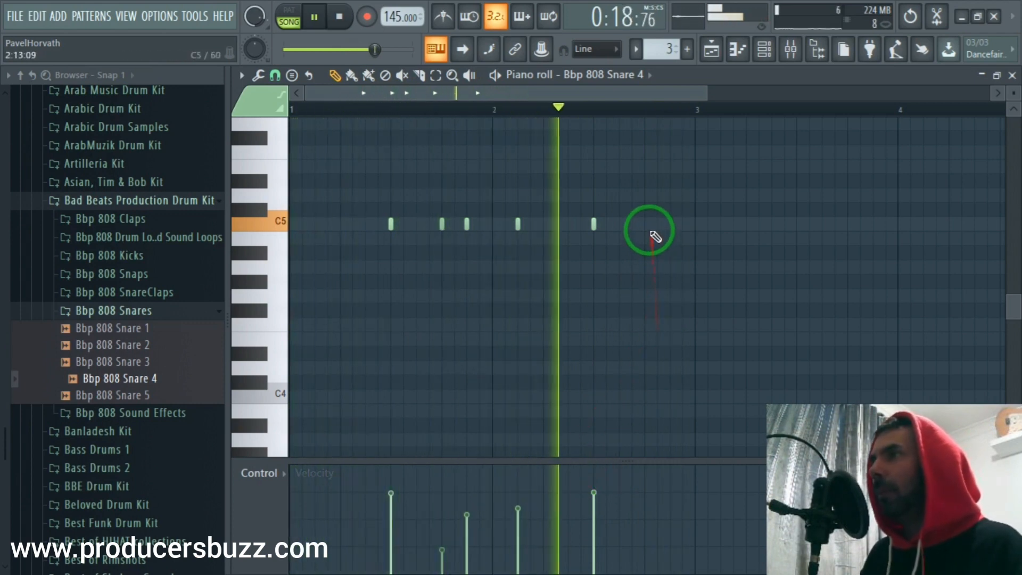
{"action": "left_click", "coordinate": [670, 224]}
{"action": "left_click", "coordinate": [669, 541]}
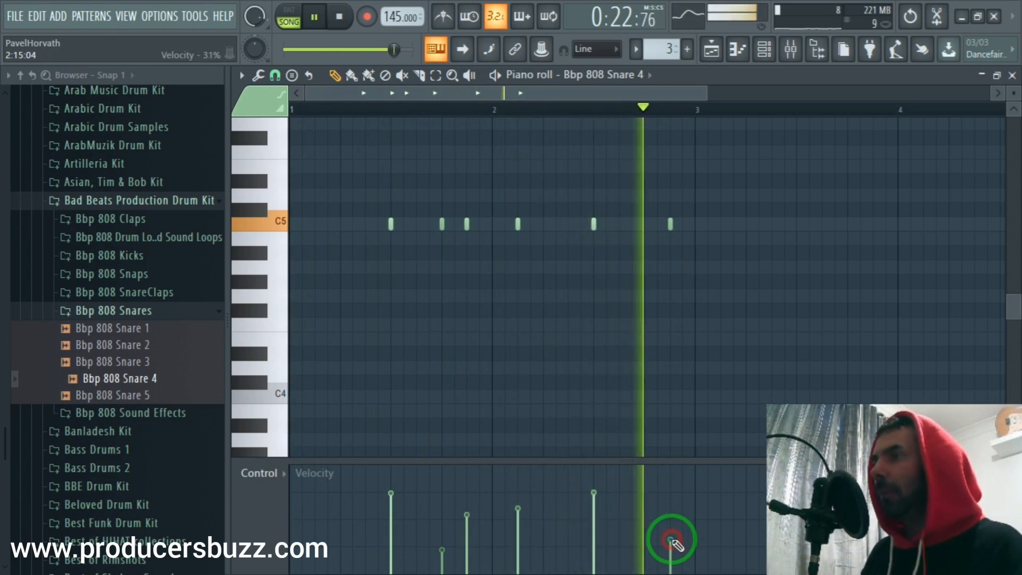
{"action": "mouse_move", "coordinate": [672, 541]}
{"action": "left_mouse_down"}
{"action": "mouse_move", "coordinate": [456, 551]}
{"action": "mouse_move", "coordinate": [442, 555]}
{"action": "mouse_move", "coordinate": [447, 564]}
{"action": "left_mouse_up"}
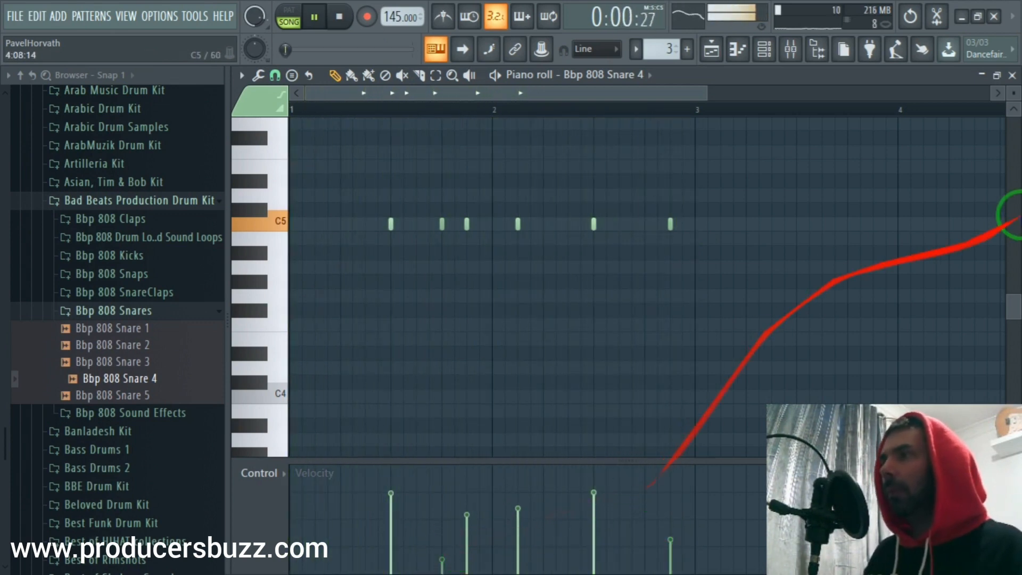
{"action": "left_click", "coordinate": [1012, 75]}
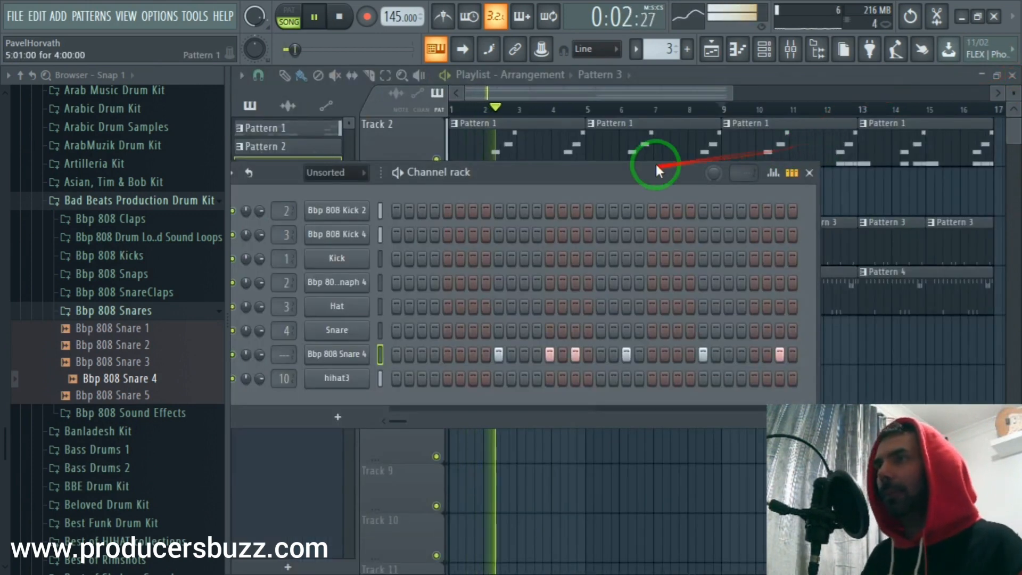
{"action": "key", "text": "space"}
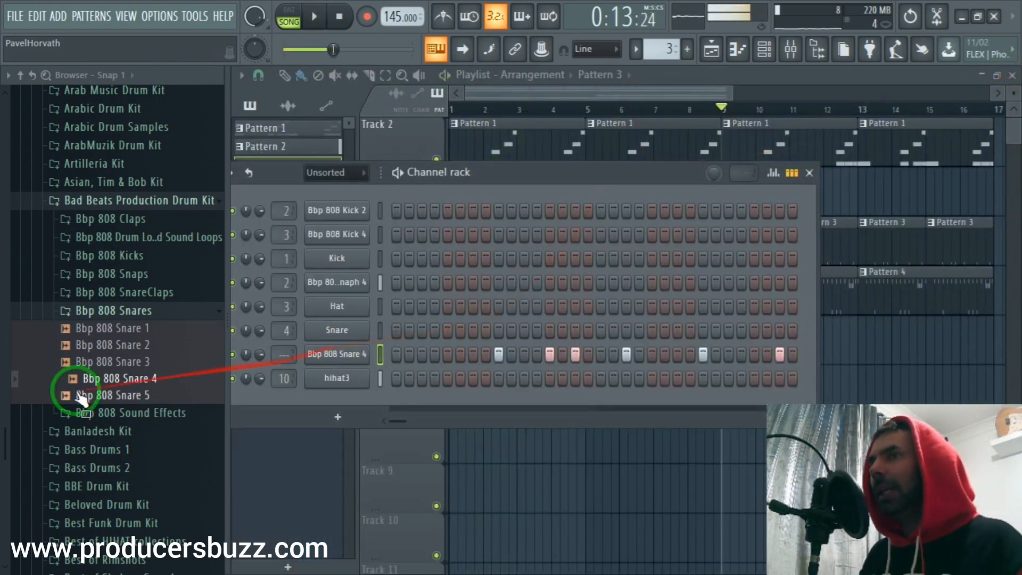
- Add Bbp 808 Snare 1 as a channel with hits at steps 9 and 25, routed to mixer Insert 6 at -4.0 dB
{"action": "left_click", "coordinate": [105, 362]}
{"action": "left_click", "coordinate": [119, 345]}
{"action": "left_click_drag", "start_coordinate": [121, 337], "coordinate": [532, 402]}
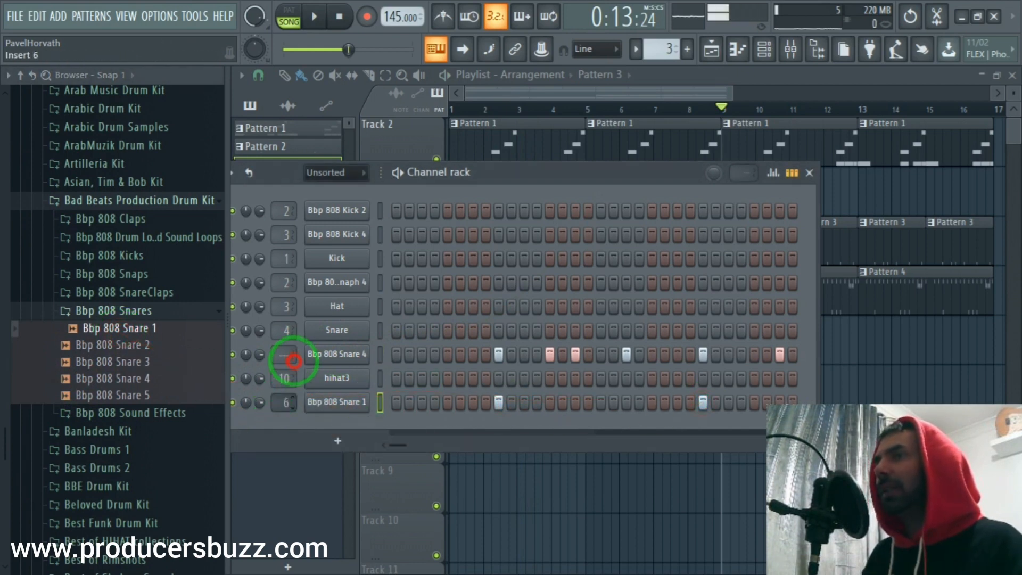
{"action": "key", "text": "space"}
{"action": "left_click", "coordinate": [285, 402]}
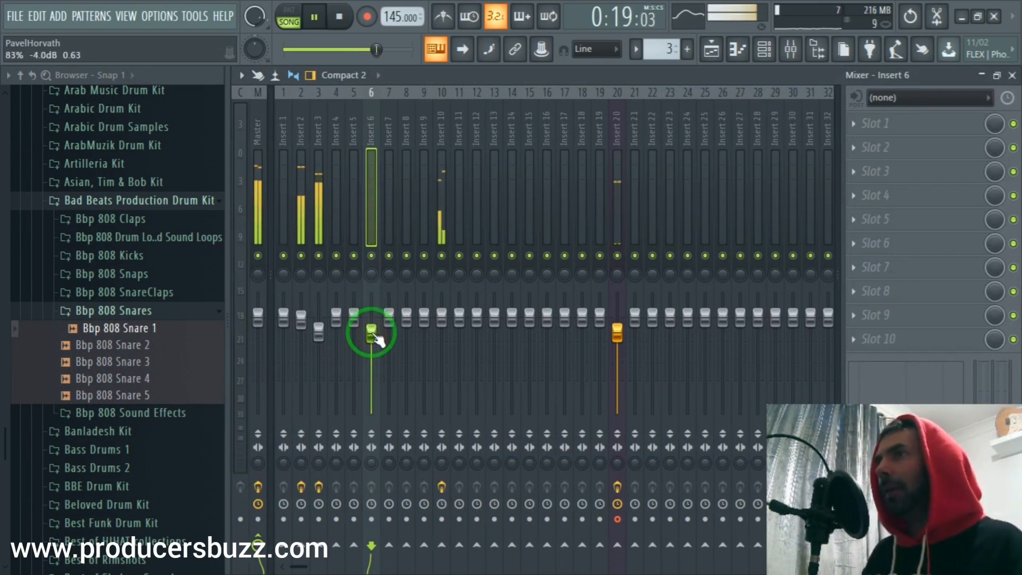
{"action": "left_click", "coordinate": [1012, 75]}
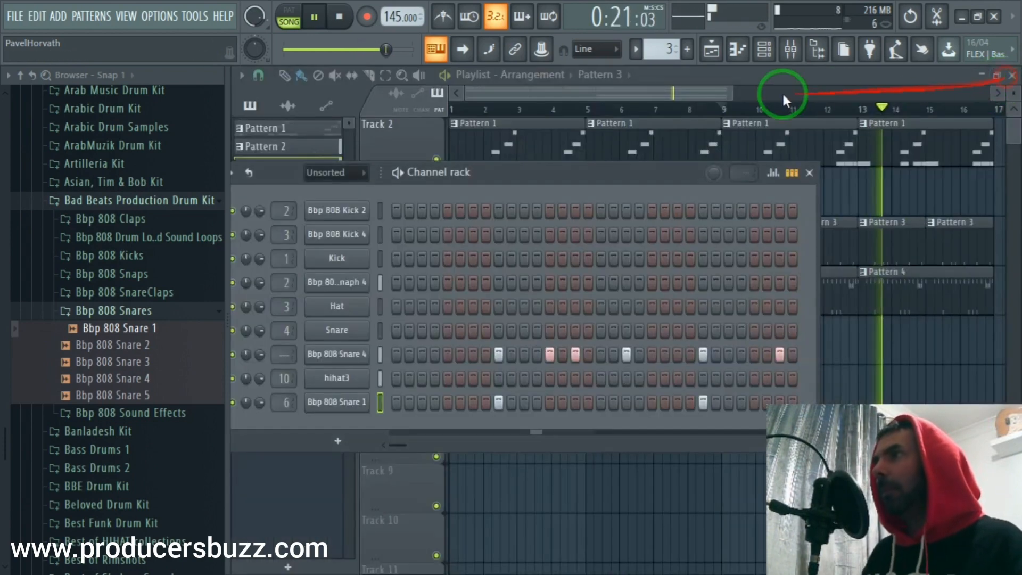
- Return to the playlist, collapse the Bbp 808 Snares folder and bring back the channel rack
{"action": "left_click", "coordinate": [740, 91]}
{"action": "left_click_drag", "start_coordinate": [748, 94], "coordinate": [737, 93]}
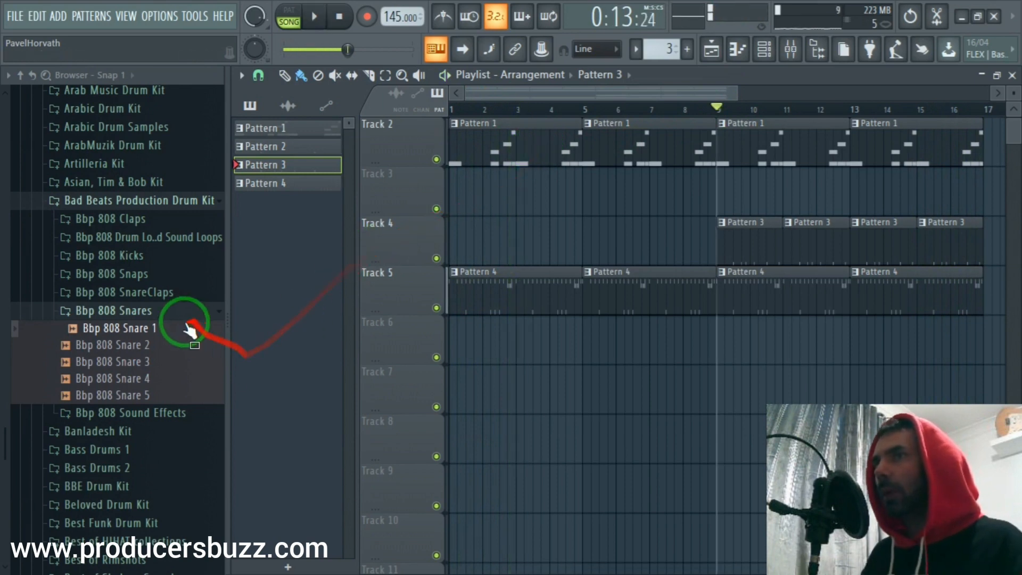
{"action": "left_click", "coordinate": [171, 310]}
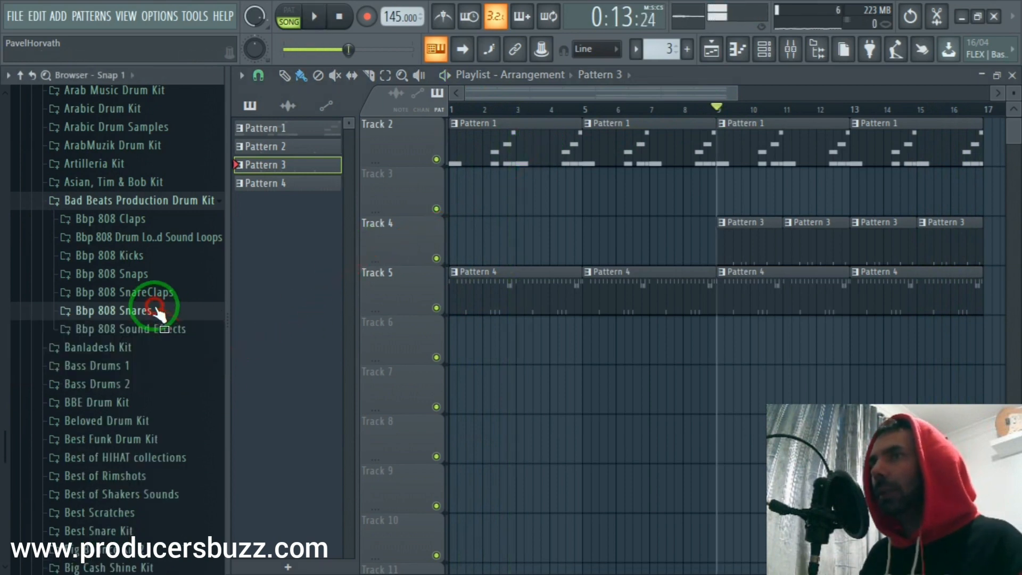
{"action": "left_click", "coordinate": [762, 58]}
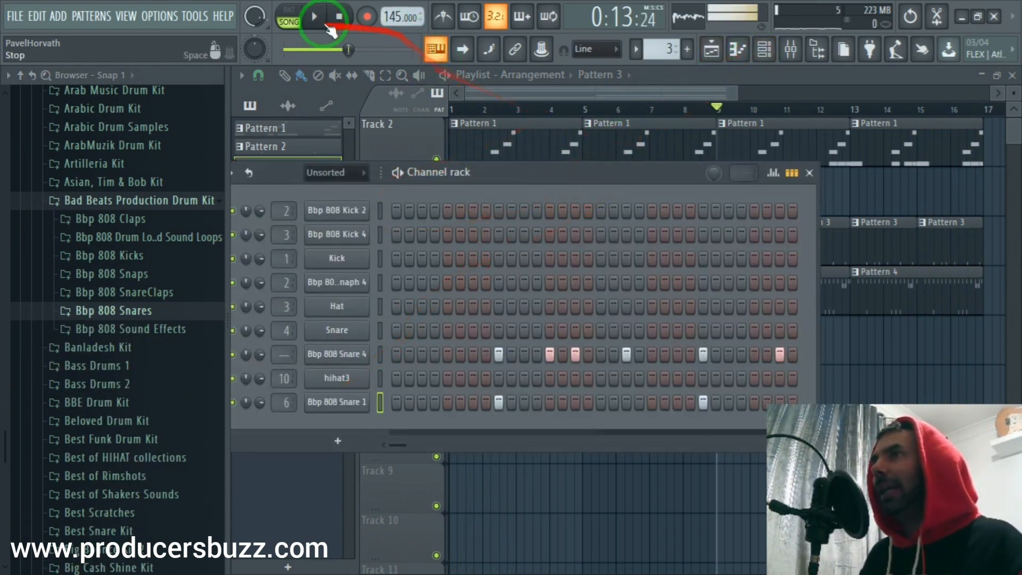
- Select Pattern 1, bring up the channel rack and insert a FLEX instrument above the Kick channel
{"action": "left_click", "coordinate": [512, 138]}
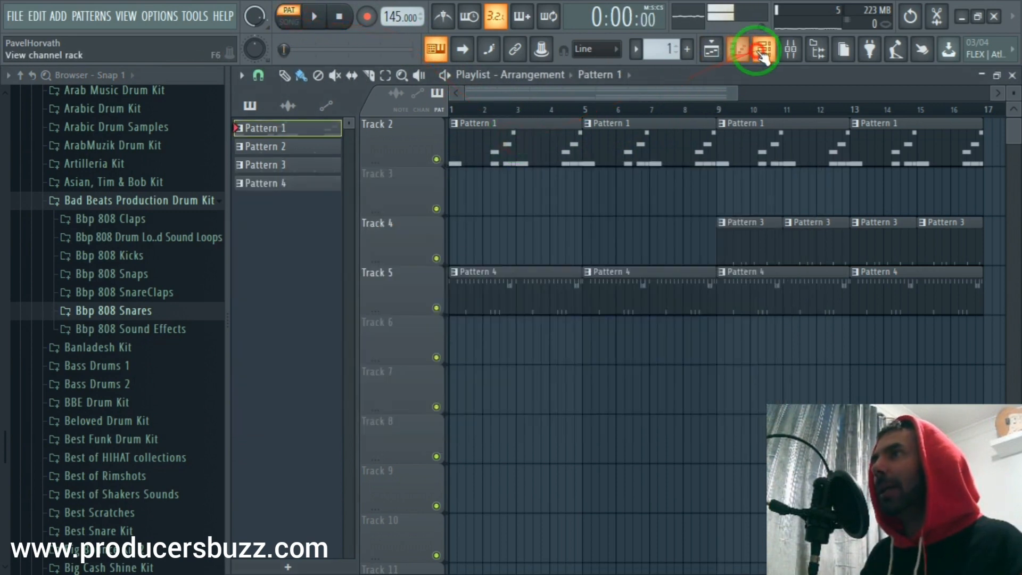
{"action": "left_click", "coordinate": [762, 51]}
{"action": "right_click", "coordinate": [343, 260]}
{"action": "mouse_move", "coordinate": [426, 382]}
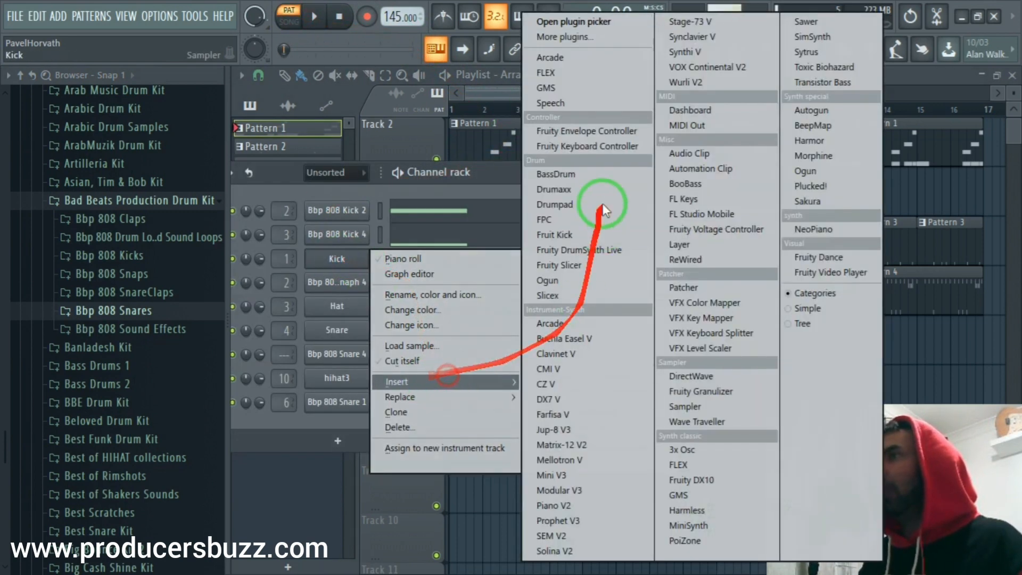
{"action": "left_click", "coordinate": [588, 74]}
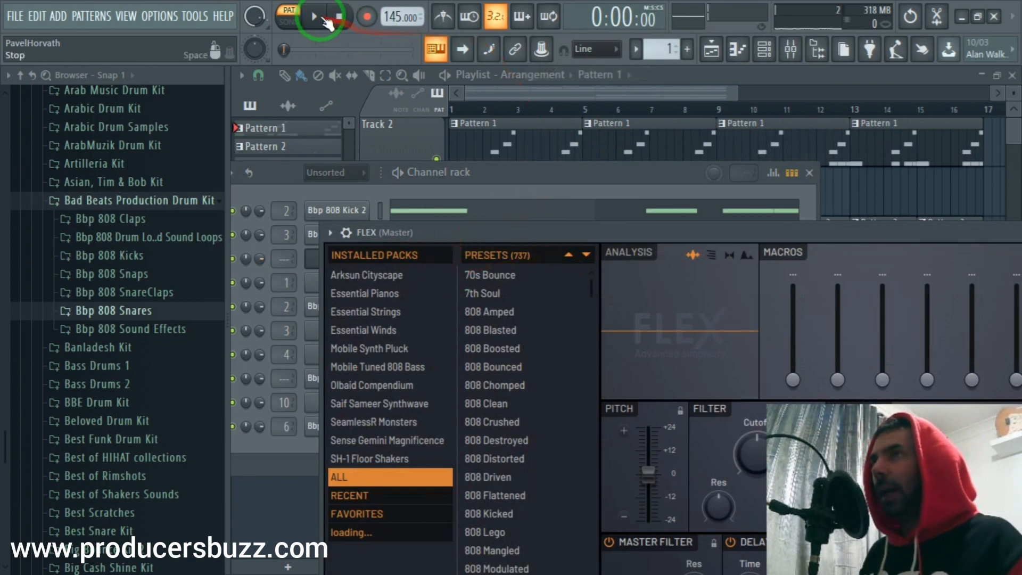
- Load the Yamaha C7 preset from Essential Pianos in FLEX and route its channel to mixer Insert 8
{"action": "left_click", "coordinate": [395, 293]}
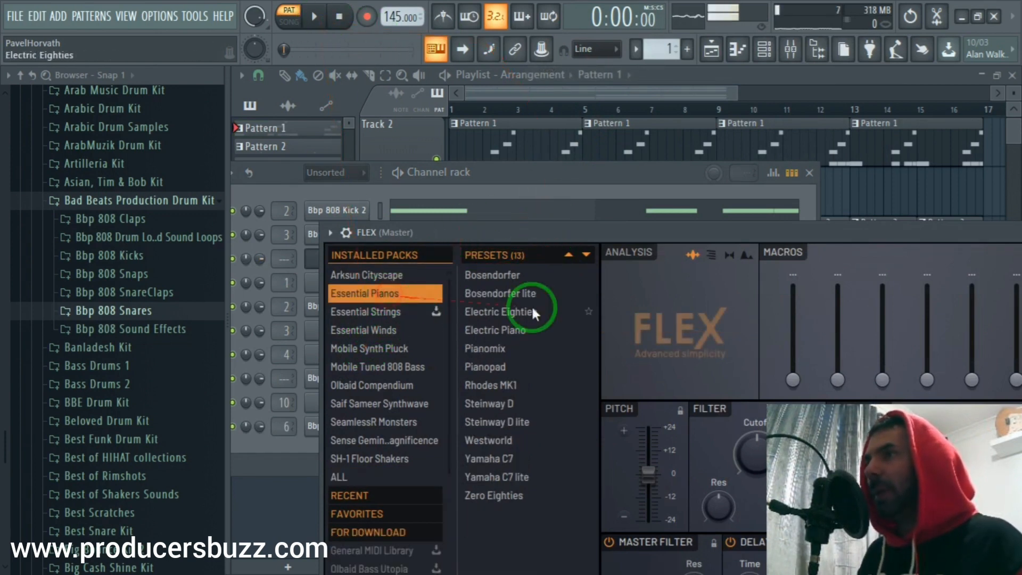
{"action": "left_click", "coordinate": [504, 458]}
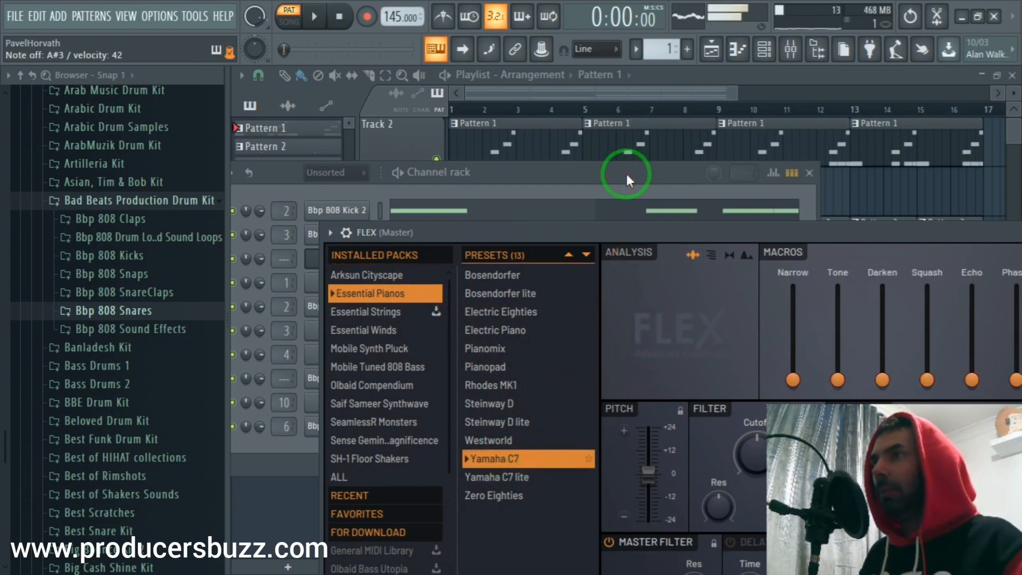
{"action": "left_click", "coordinate": [647, 173]}
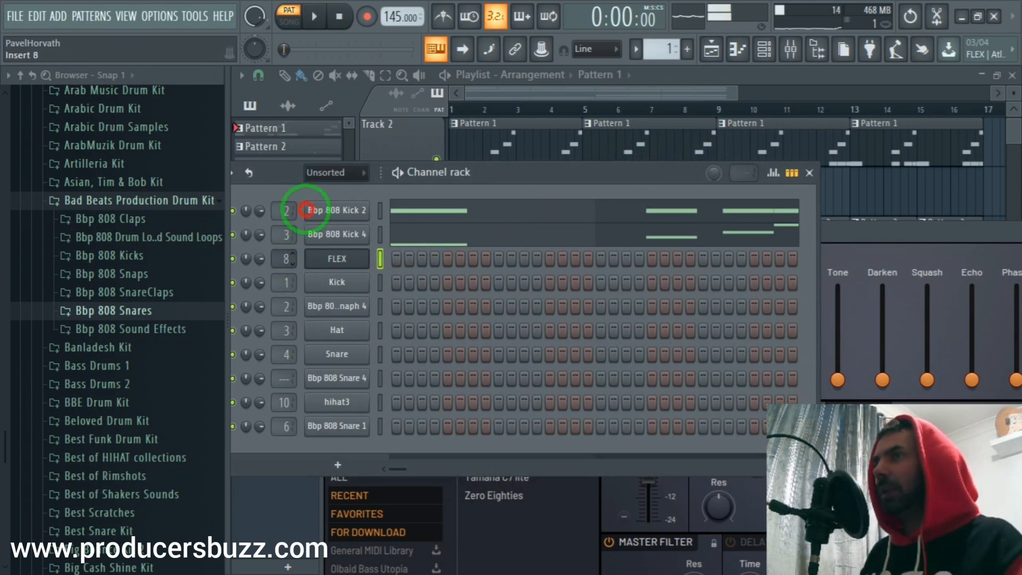
- Open FLEX's piano roll and place E4 notes at the start of bar 1 and the start of bar 3
{"action": "right_click", "coordinate": [334, 261]}
{"action": "left_click", "coordinate": [376, 257]}
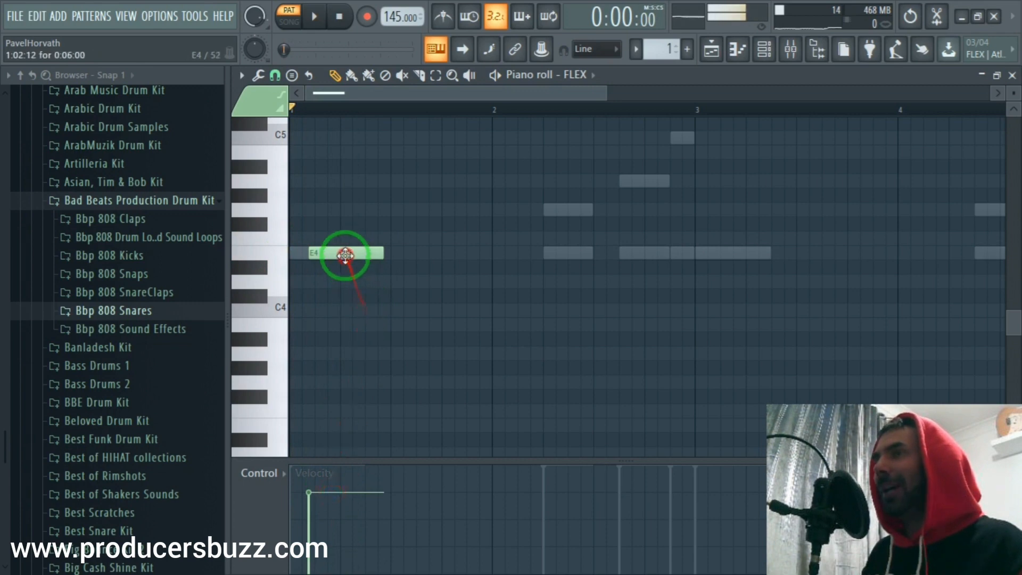
{"action": "key", "text": "space"}
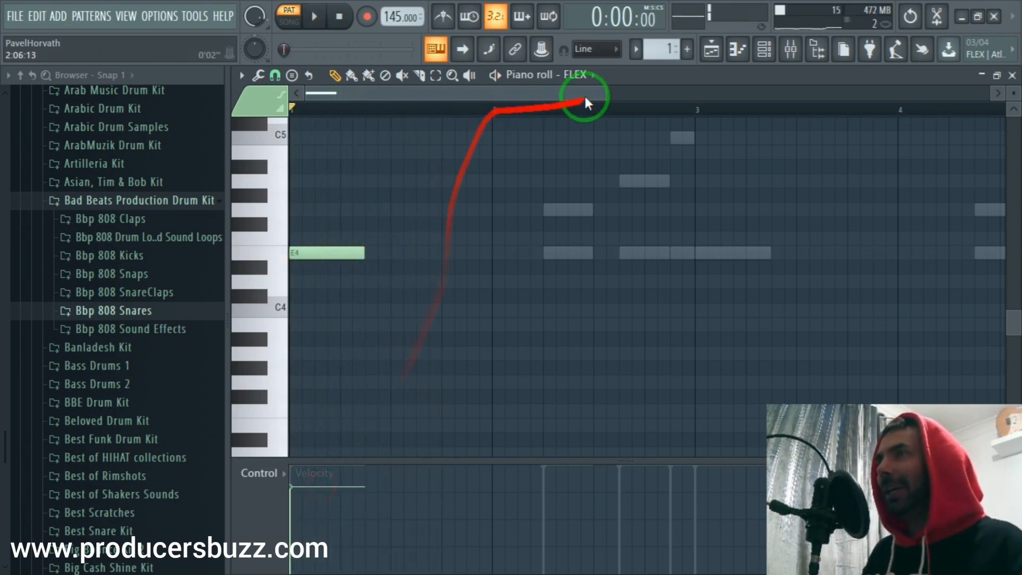
{"action": "left_click_drag", "start_coordinate": [607, 94], "coordinate": [734, 96]}
{"action": "key", "text": "space"}
{"action": "left_click", "coordinate": [576, 339]}
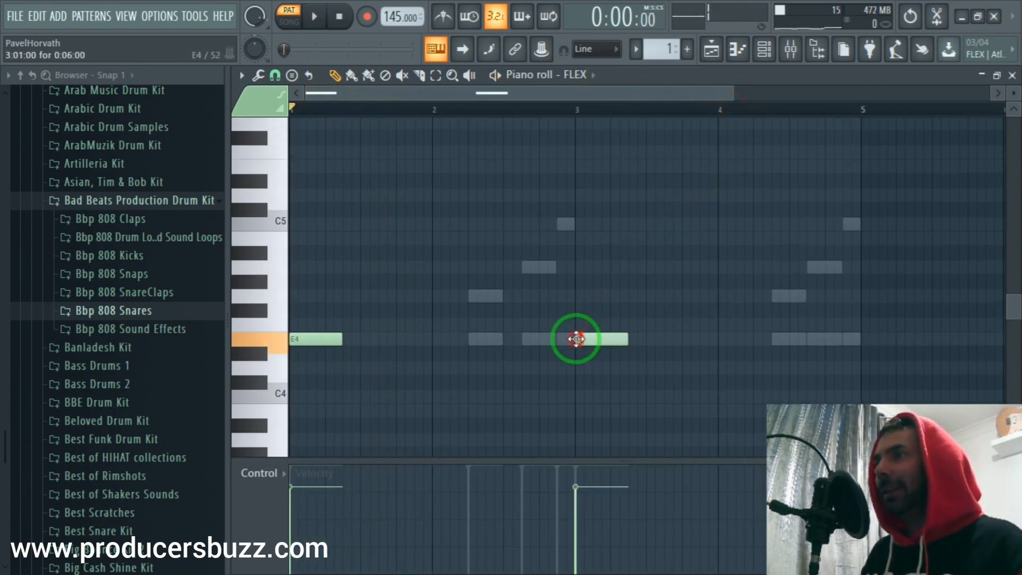
{"action": "key", "text": "space"}
- Add E4, A4 and C5 notes at steps 5, 11 and 15 of bar 2, shortening A4 and C5 to the ghost notes' lengths
{"action": "left_click", "coordinate": [471, 338]}
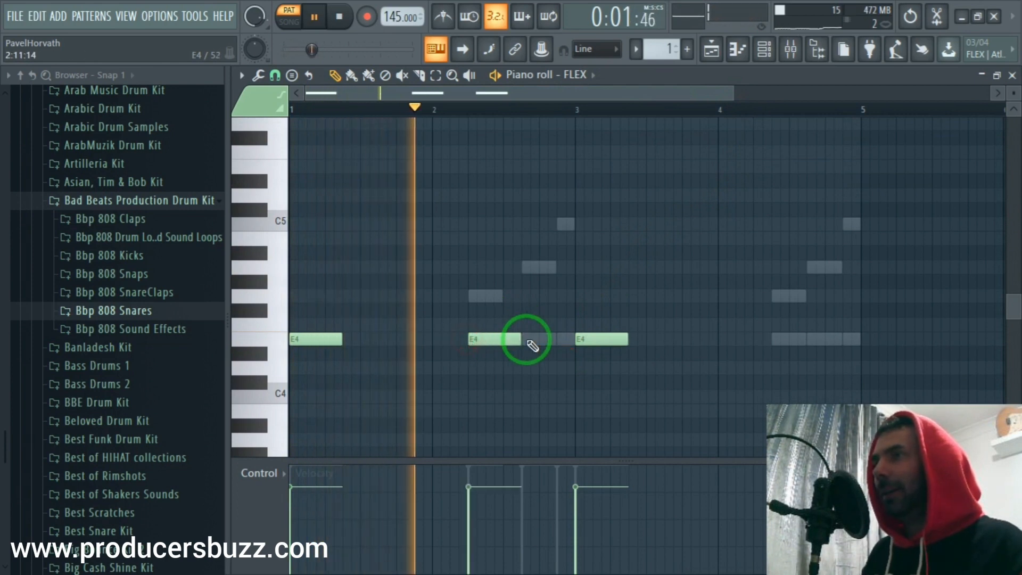
{"action": "left_click", "coordinate": [527, 267]}
{"action": "left_click", "coordinate": [560, 223]}
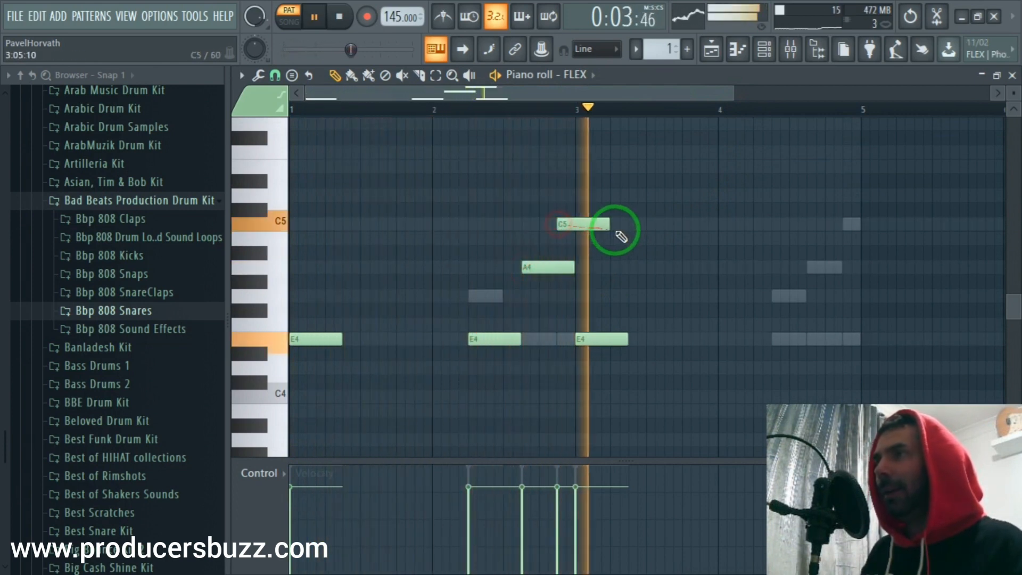
{"action": "left_click_drag", "start_coordinate": [602, 227], "coordinate": [573, 228]}
{"action": "mouse_move", "coordinate": [570, 267]}
{"action": "left_mouse_down"}
{"action": "mouse_move", "coordinate": [541, 269]}
{"action": "mouse_move", "coordinate": [556, 274]}
{"action": "left_mouse_up"}
{"action": "key", "text": "space"}
- Repeat the rising E4, A4, C5 phrase in bar 4 at steps 7, 11 and 15 and play the pattern
{"action": "left_click", "coordinate": [505, 341]}
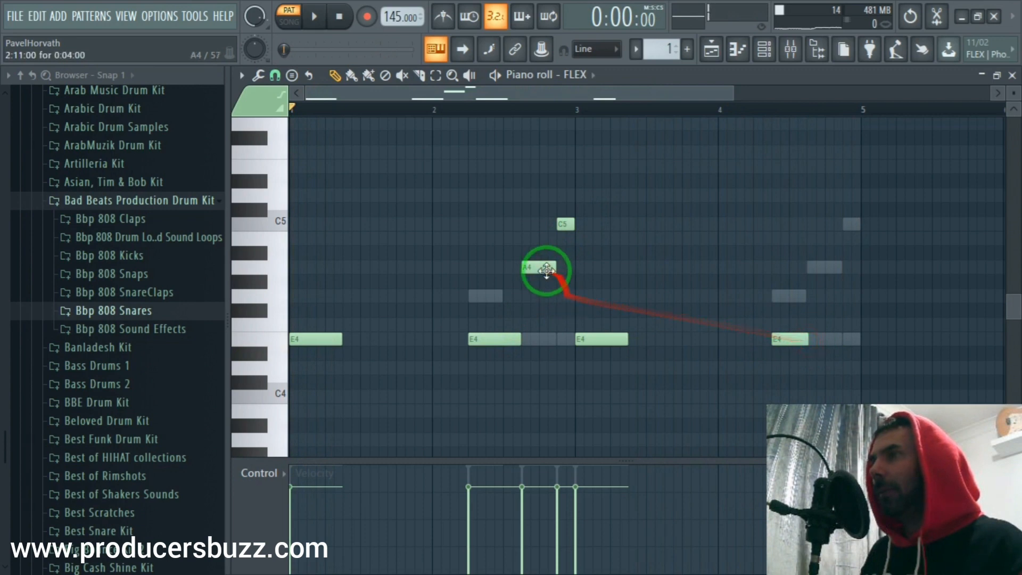
{"action": "left_click", "coordinate": [848, 224]}
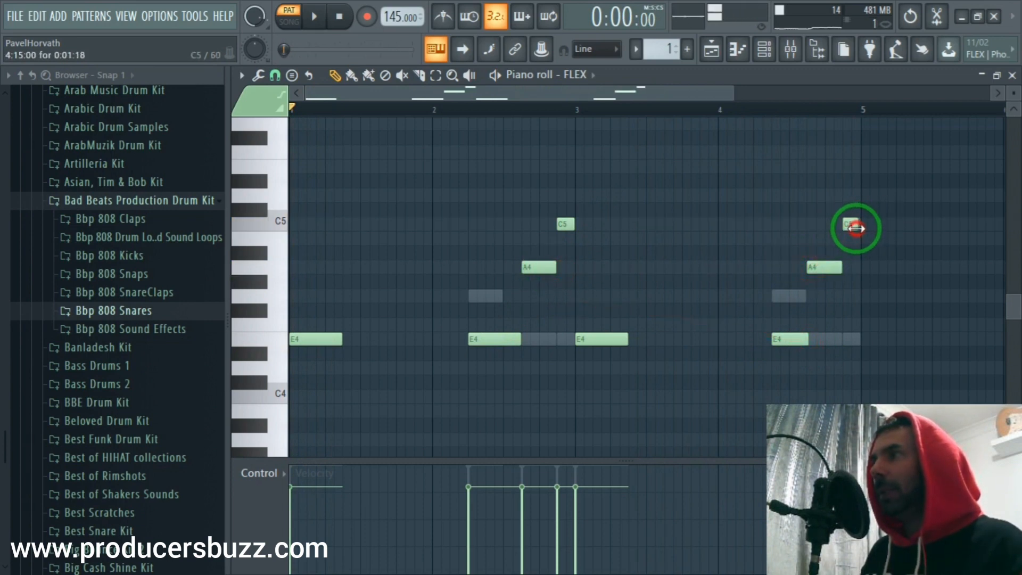
{"action": "key", "text": "space"}
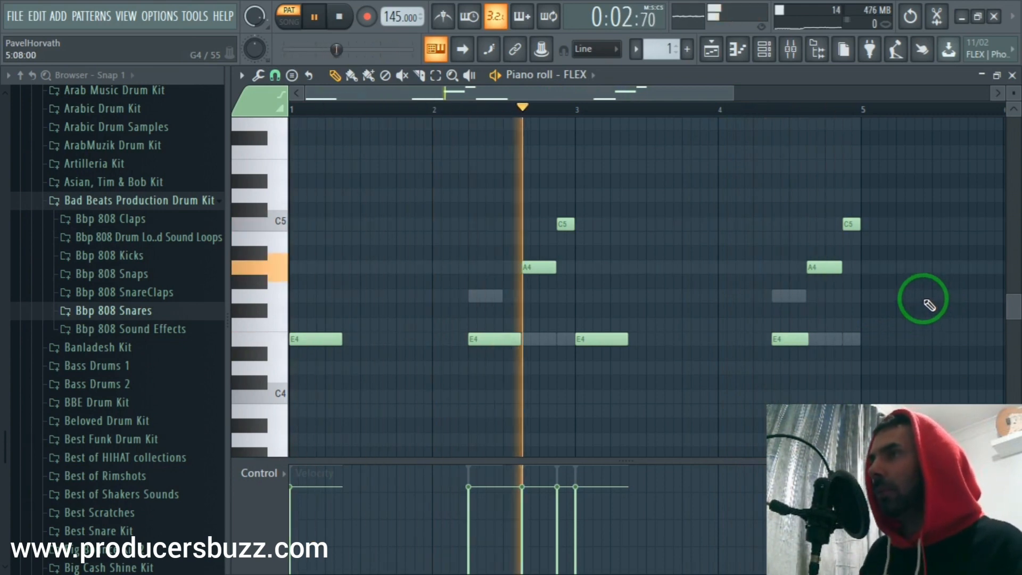
- Move FLEX's bar 4 E4 note to step 5, stop playback and close the piano roll
{"action": "left_click_drag", "start_coordinate": [782, 340], "coordinate": [769, 342]}
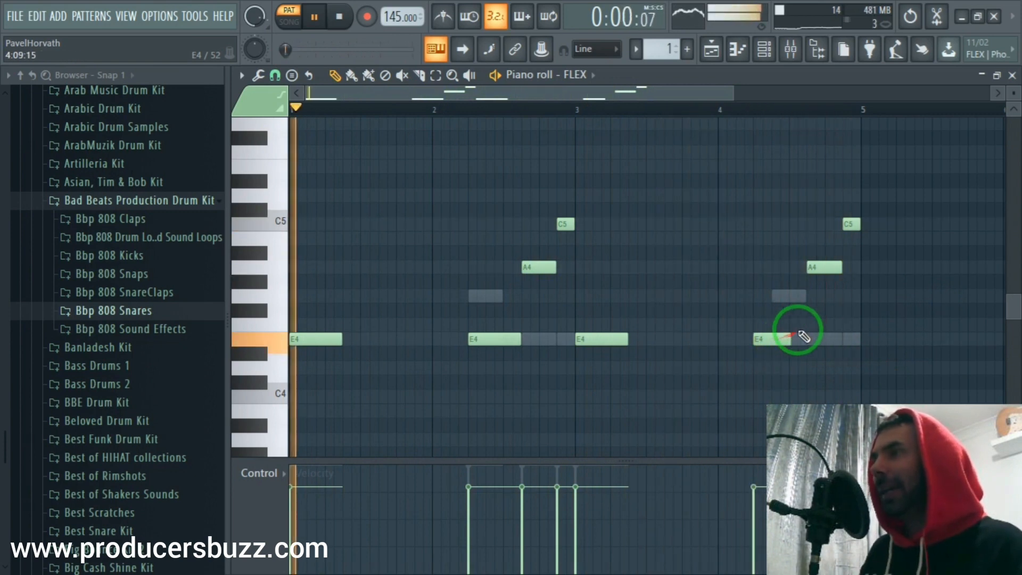
{"action": "left_click", "coordinate": [1012, 75]}
{"action": "key", "text": "space"}
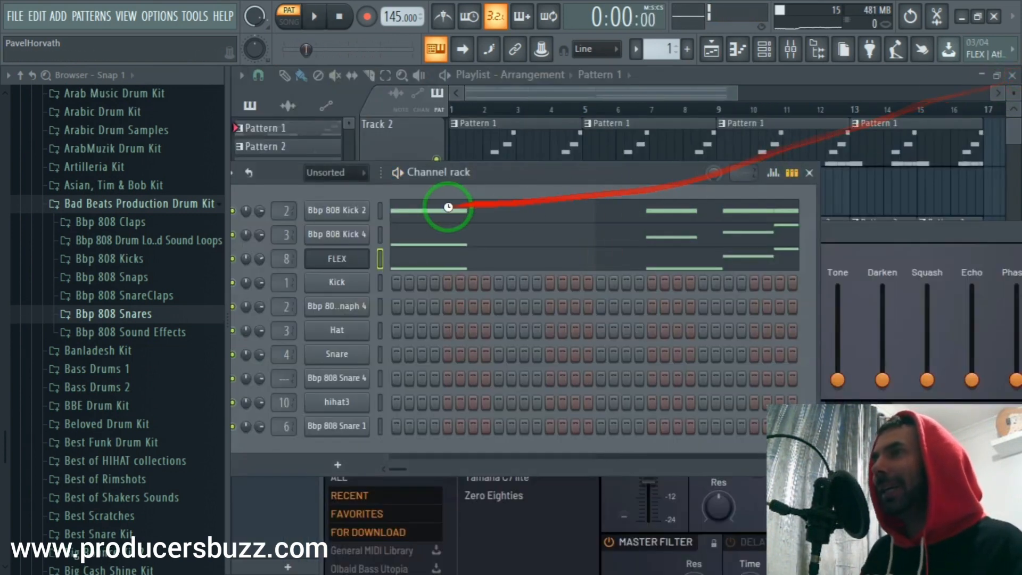
- Move the first bar 4 note of Bbp 808 Kick 2 to step 5, start playback and close its piano roll
{"action": "left_click", "coordinate": [353, 218]}
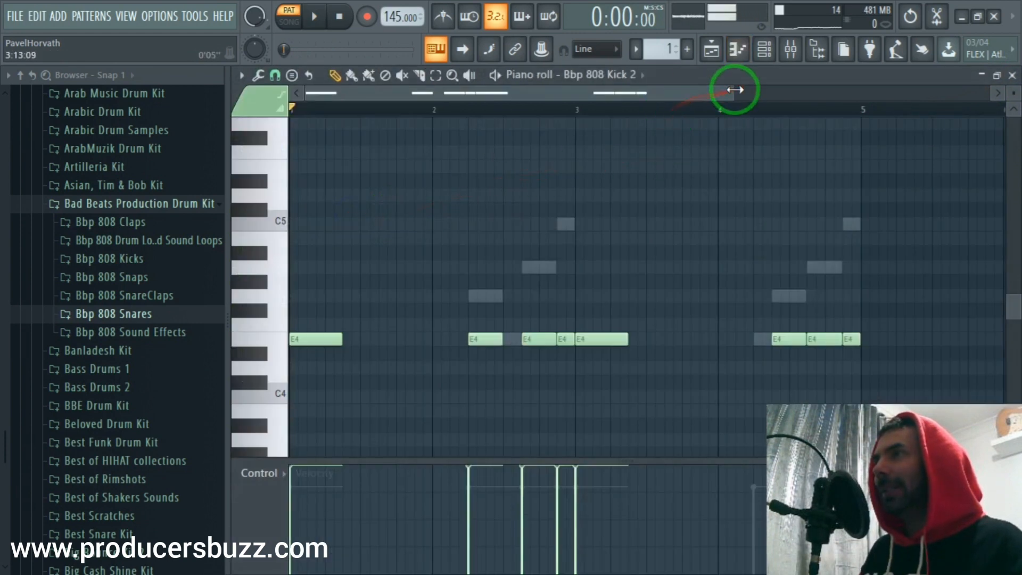
{"action": "left_click_drag", "start_coordinate": [734, 90], "coordinate": [767, 91]}
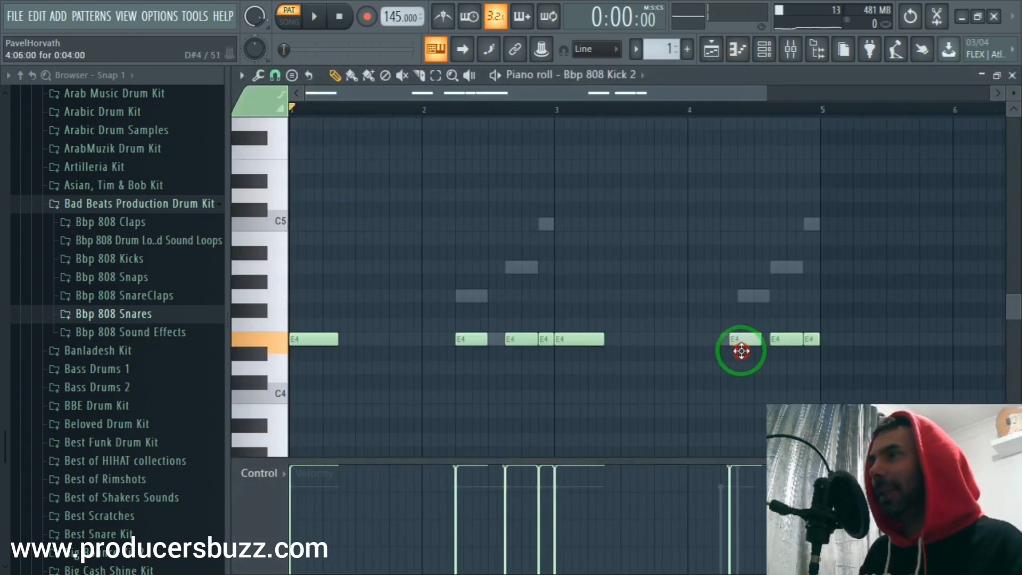
{"action": "left_click_drag", "start_coordinate": [741, 350], "coordinate": [734, 335]}
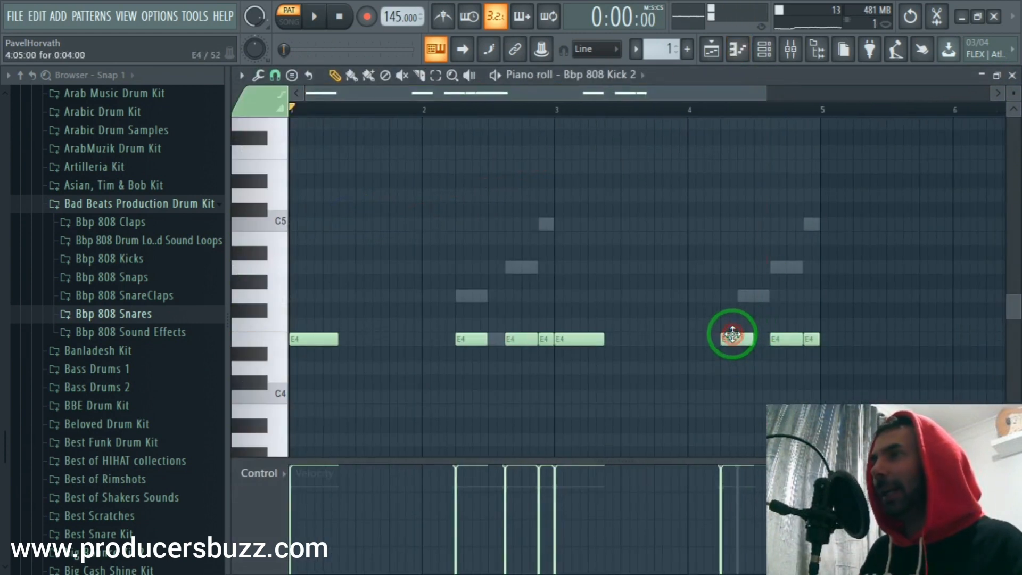
{"action": "key", "text": "space"}
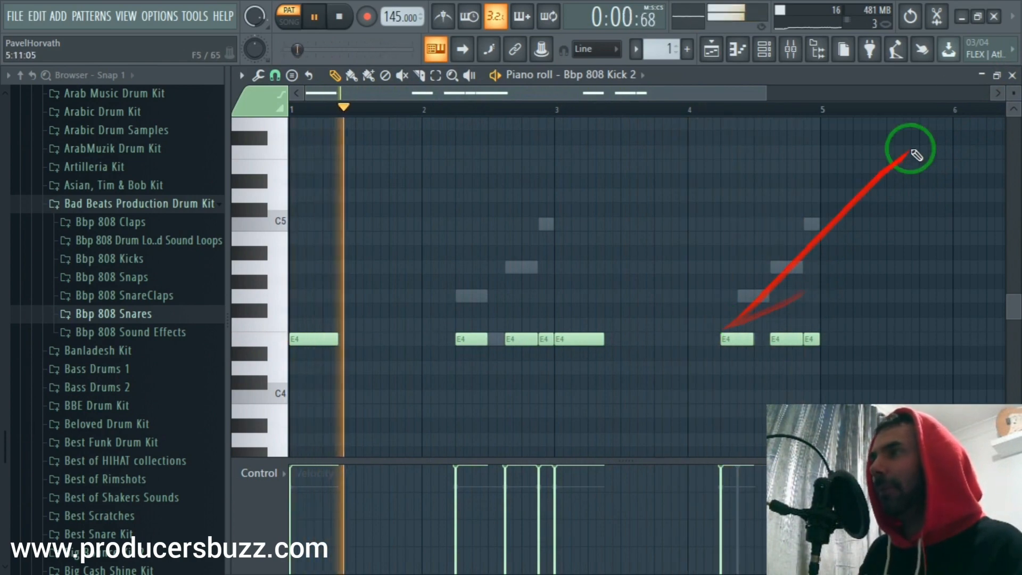
{"action": "left_click", "coordinate": [1012, 76]}
- Compare the bar 4 note timing in the Bbp 808 Kick 4 and Bbp 808 Kick 2 piano rolls during playback
{"action": "right_click", "coordinate": [343, 233]}
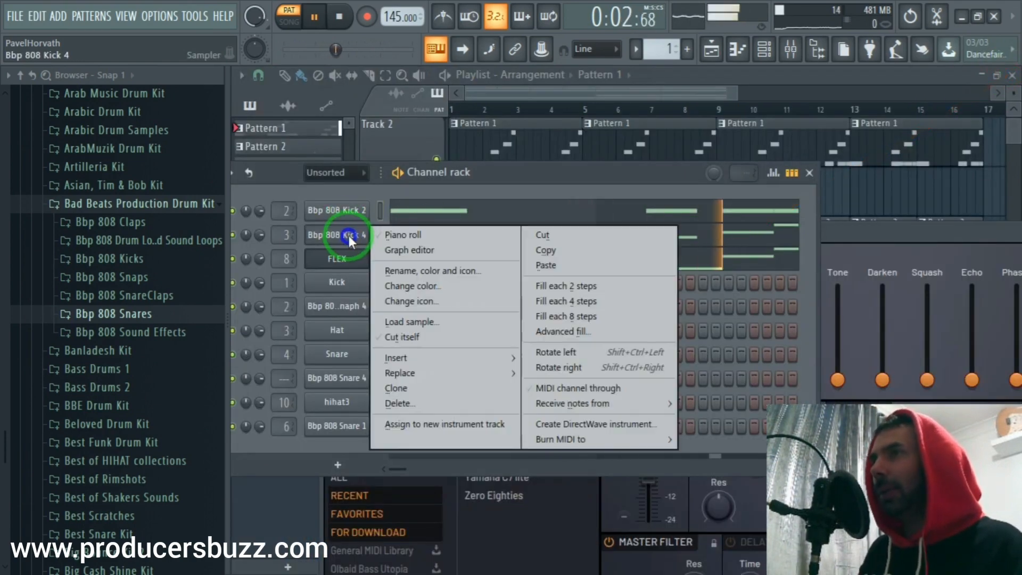
{"action": "left_click", "coordinate": [403, 234]}
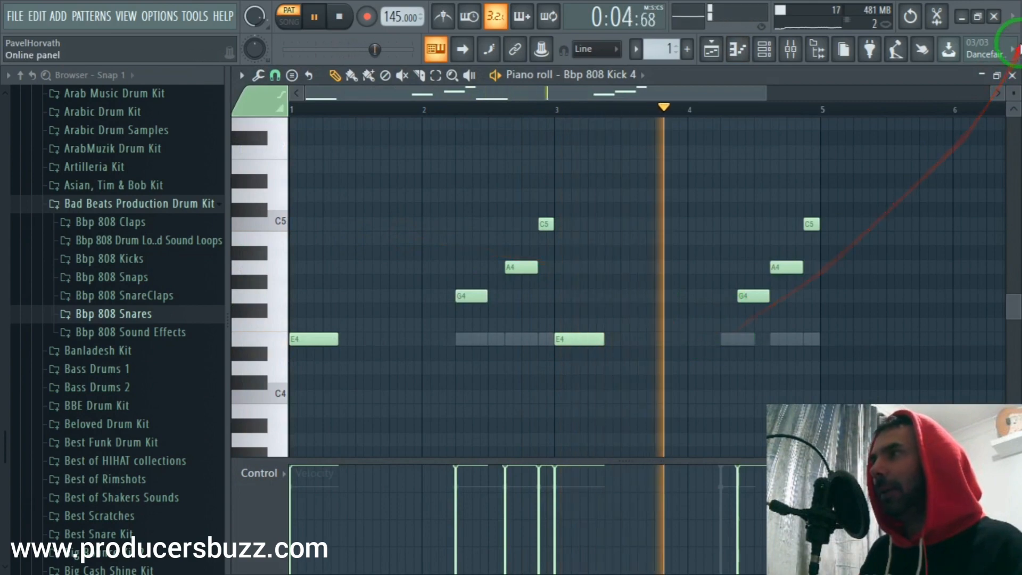
{"action": "left_click", "coordinate": [1012, 76]}
{"action": "right_click", "coordinate": [375, 201]}
{"action": "left_click", "coordinate": [397, 208]}
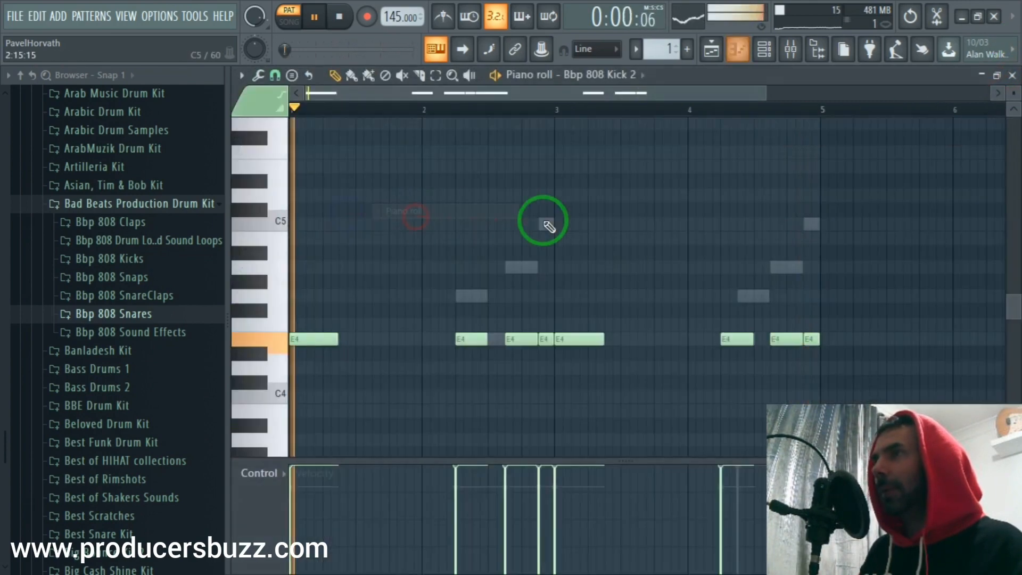
{"action": "left_click_drag", "start_coordinate": [533, 227], "coordinate": [788, 285]}
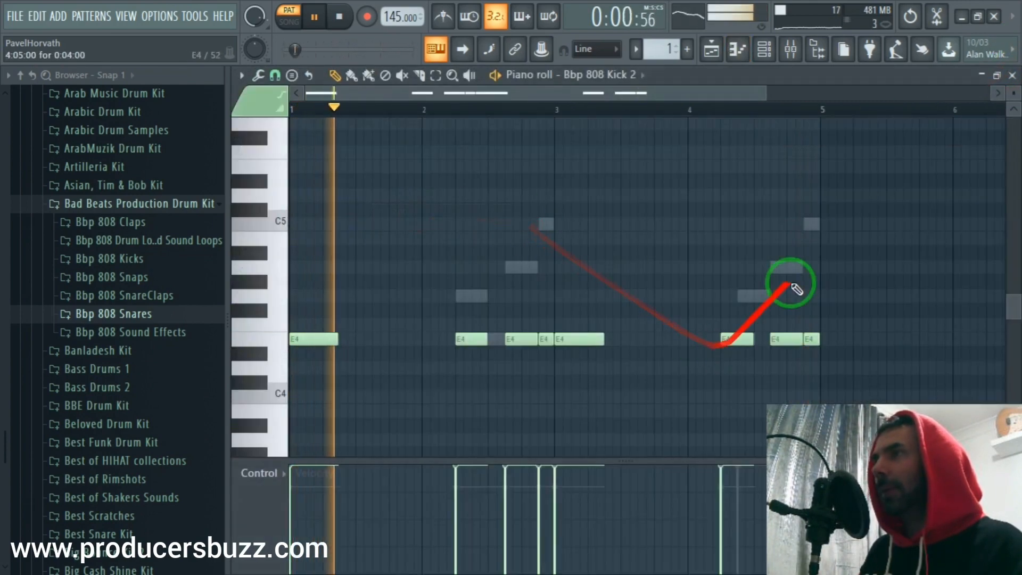
{"action": "left_click", "coordinate": [1011, 76]}
- Move the bar 4 G4 note of Bbp 808 Kick 4 to step 5 and close its piano roll
{"action": "right_click", "coordinate": [380, 233]}
{"action": "left_click", "coordinate": [399, 230]}
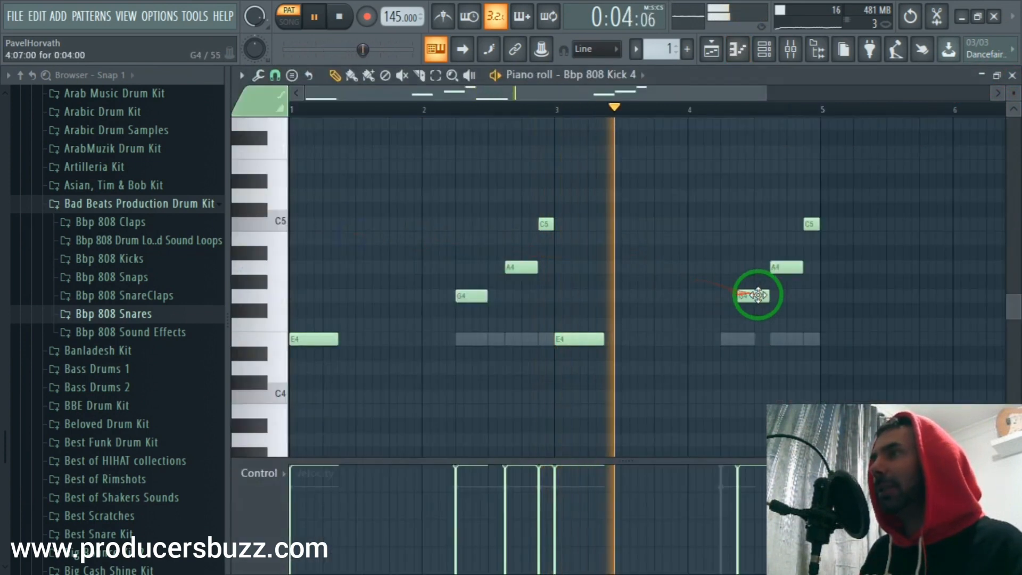
{"action": "left_click_drag", "start_coordinate": [740, 296], "coordinate": [735, 296]}
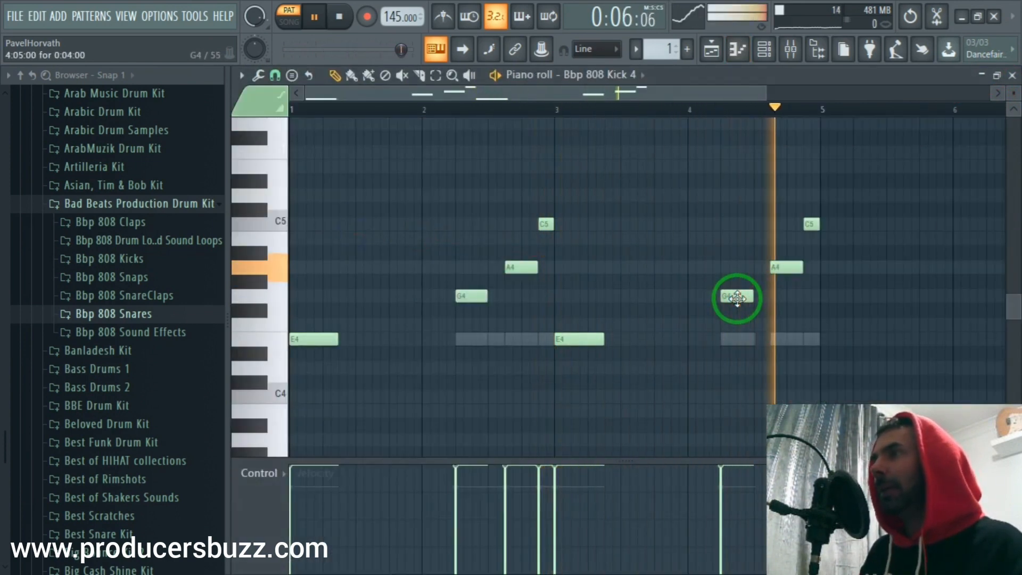
{"action": "left_click", "coordinate": [1012, 76]}
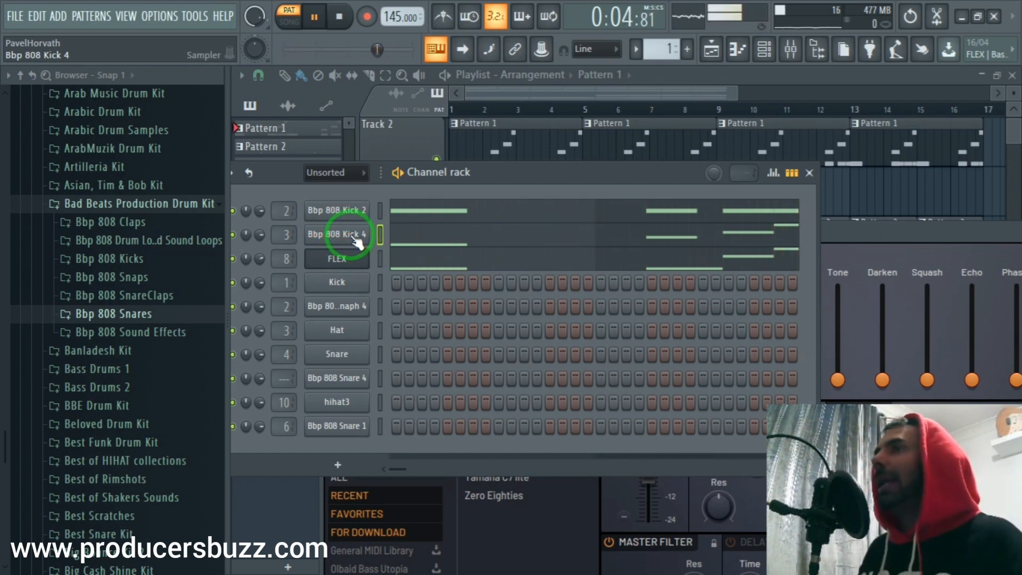
- Reopen the FLEX channel's piano roll and stop playback
{"action": "right_click", "coordinate": [356, 261]}
{"action": "left_click", "coordinate": [381, 258]}
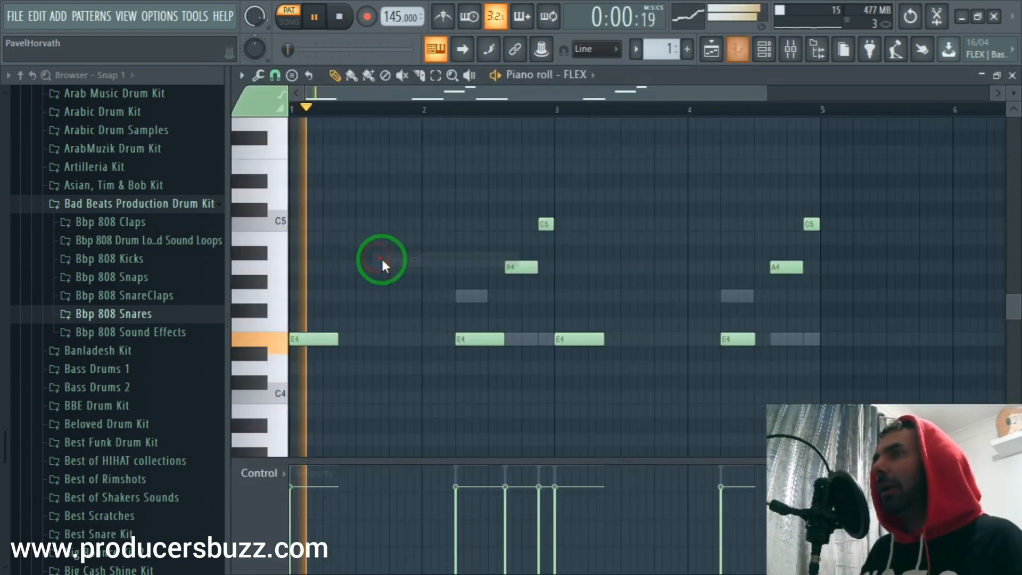
{"action": "key", "text": "ctrl+a"}
{"action": "key", "text": "space"}
{"action": "scroll", "coordinate": [358, 315], "scroll_direction": "down", "scroll_amount": 3}
{"action": "left_click", "coordinate": [323, 256]}
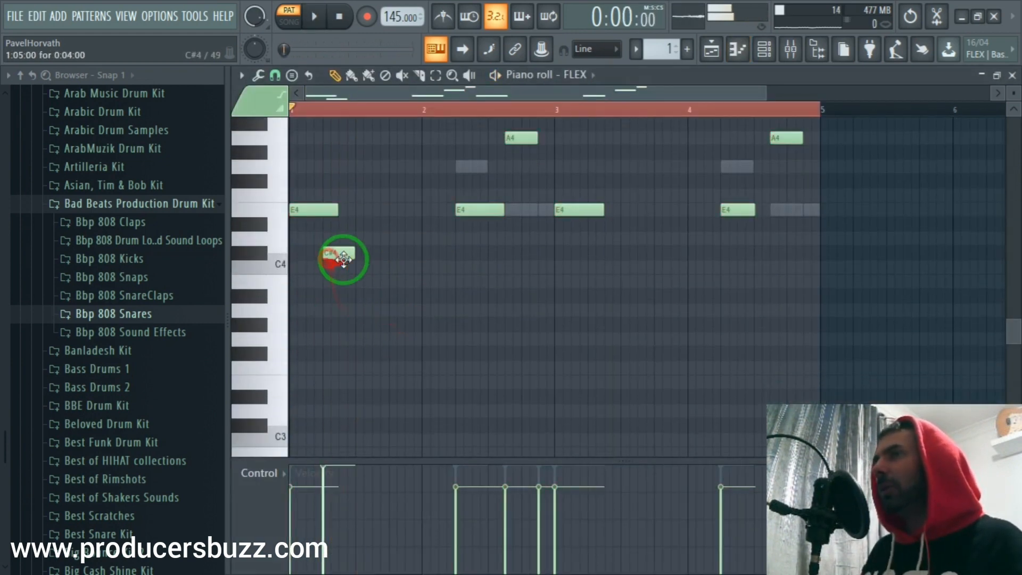
{"action": "right_click", "coordinate": [341, 258]}
{"action": "left_click", "coordinate": [310, 212]}
{"action": "left_click_drag", "start_coordinate": [306, 282], "coordinate": [285, 207]}
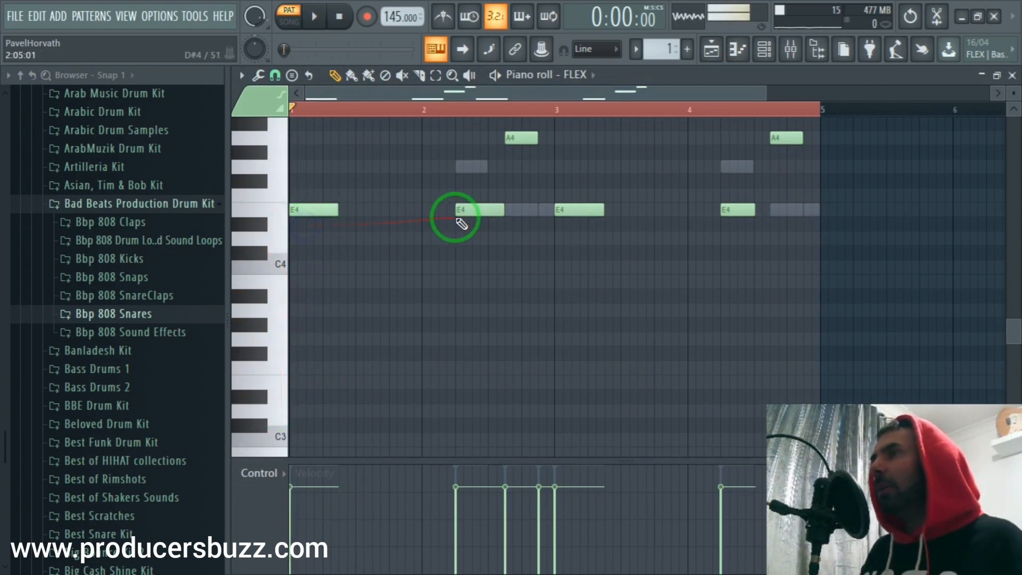
- Select all the FLEX notes and duplicate them one octave lower
{"action": "key", "text": "ctrl+a"}
{"action": "scroll", "coordinate": [472, 228], "scroll_direction": "up", "scroll_amount": 3}
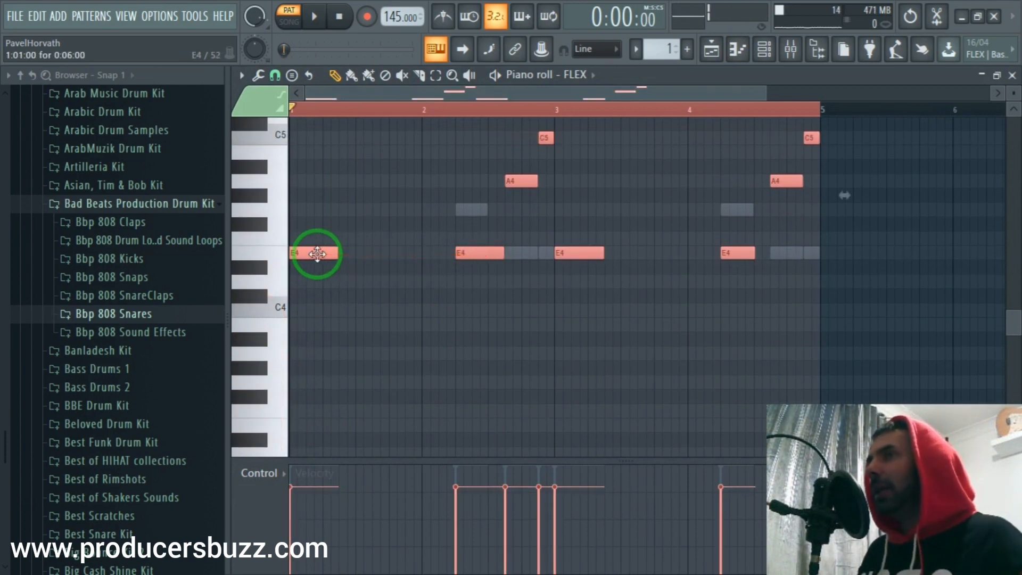
{"action": "mouse_move", "coordinate": [314, 254]}
{"action": "left_mouse_down"}
{"action": "mouse_move", "coordinate": [342, 255]}
{"action": "mouse_move", "coordinate": [302, 256]}
{"action": "left_mouse_up"}
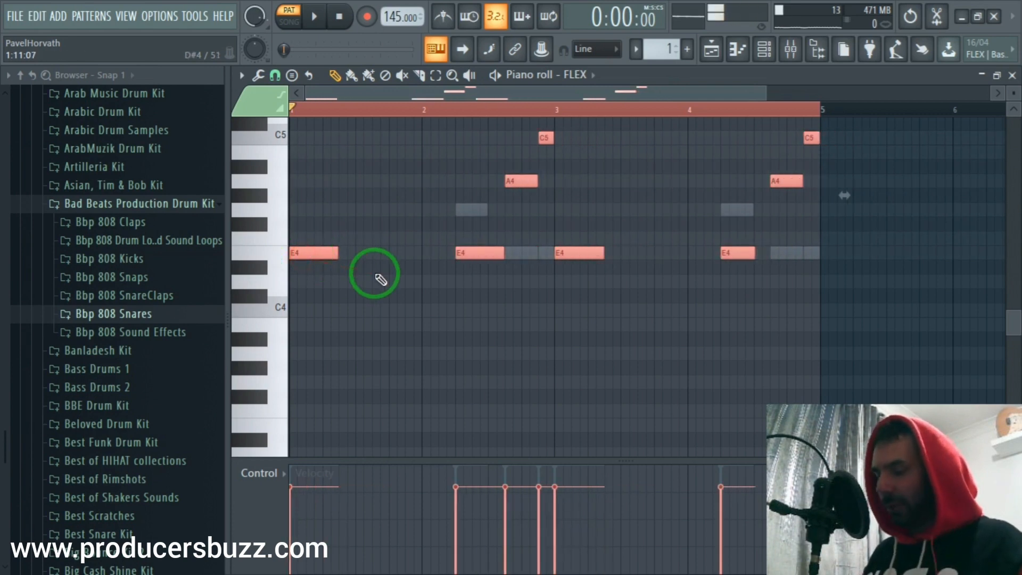
{"action": "key", "text": "shift+Down"}
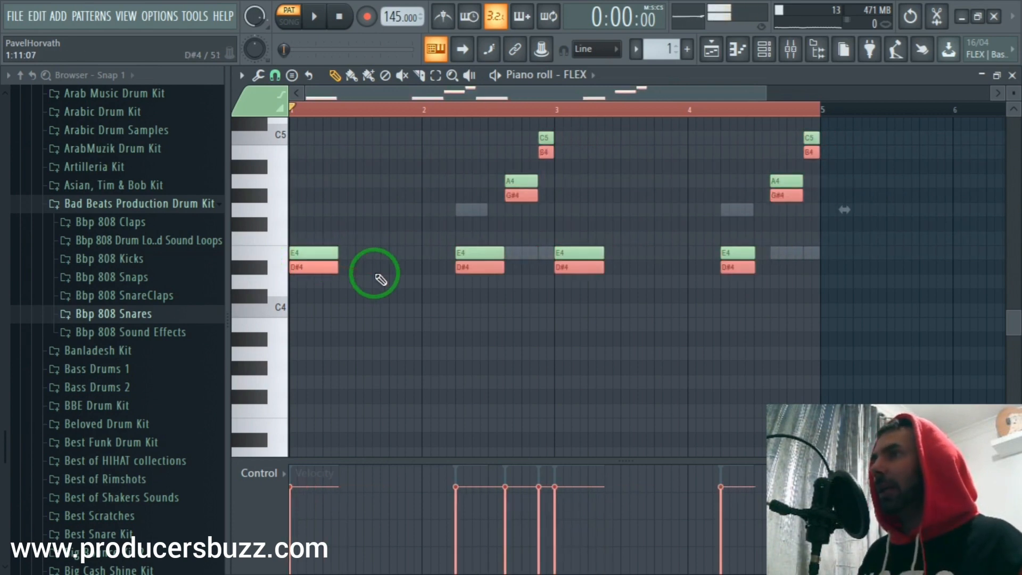
{"action": "key", "text": "ctrl+z"}
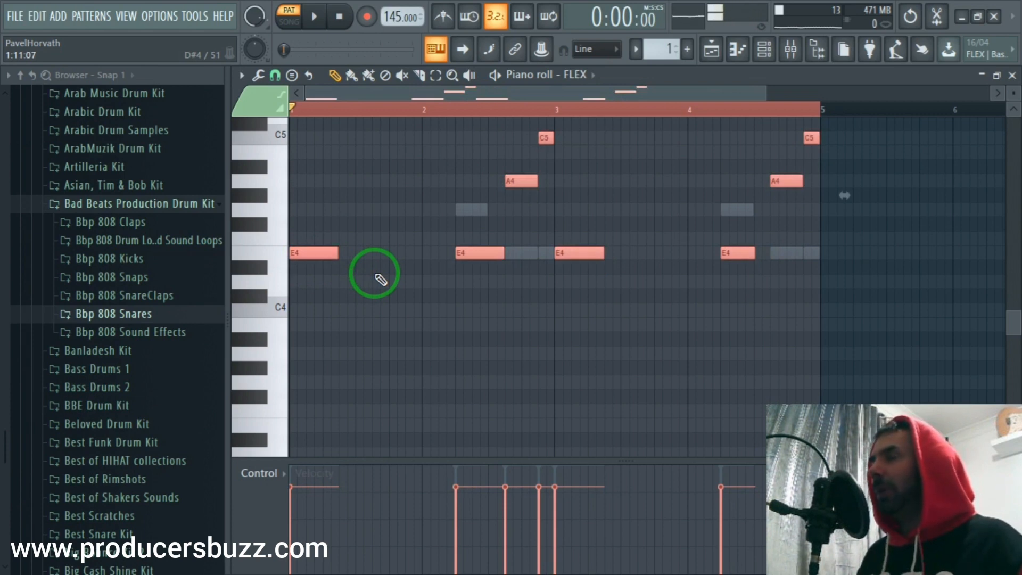
{"action": "key", "text": "ctrl+shift+Down"}
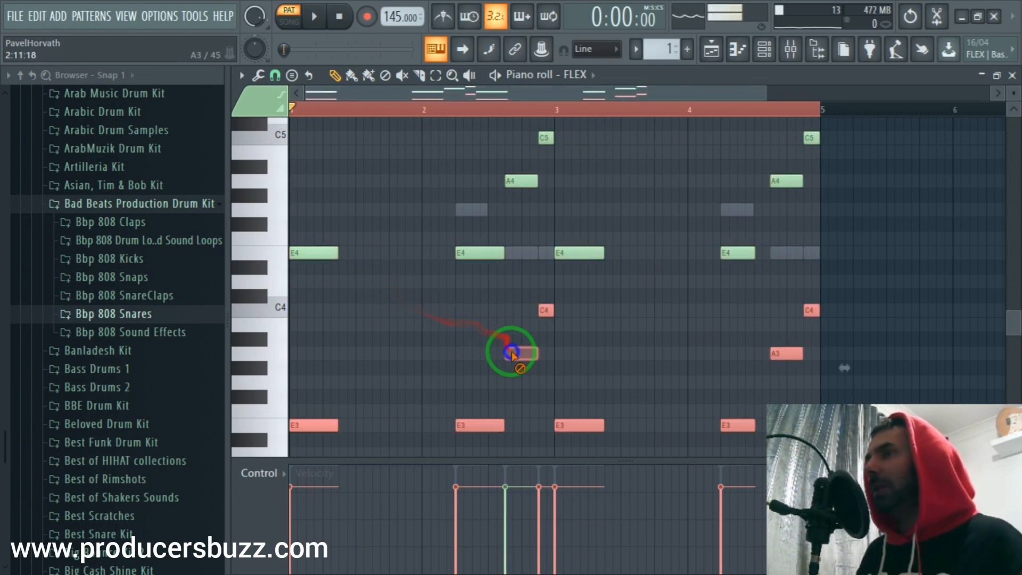
- Remove the lower-octave A3 and C4 notes, lengthen the E3 notes and play back the FLEX melody
{"action": "scroll", "coordinate": [777, 317], "scroll_direction": "down", "scroll_amount": 3}
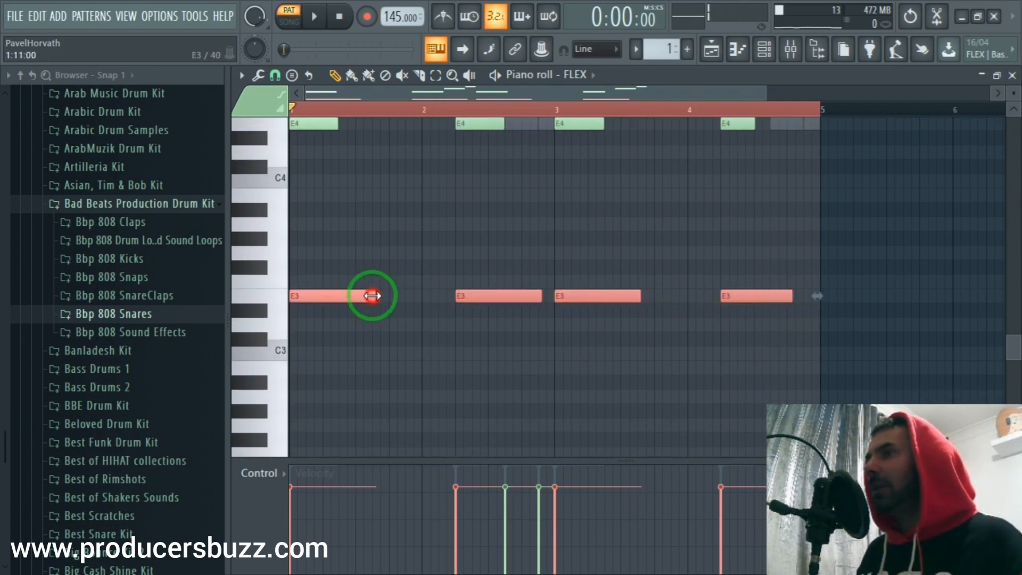
{"action": "key", "text": "space"}
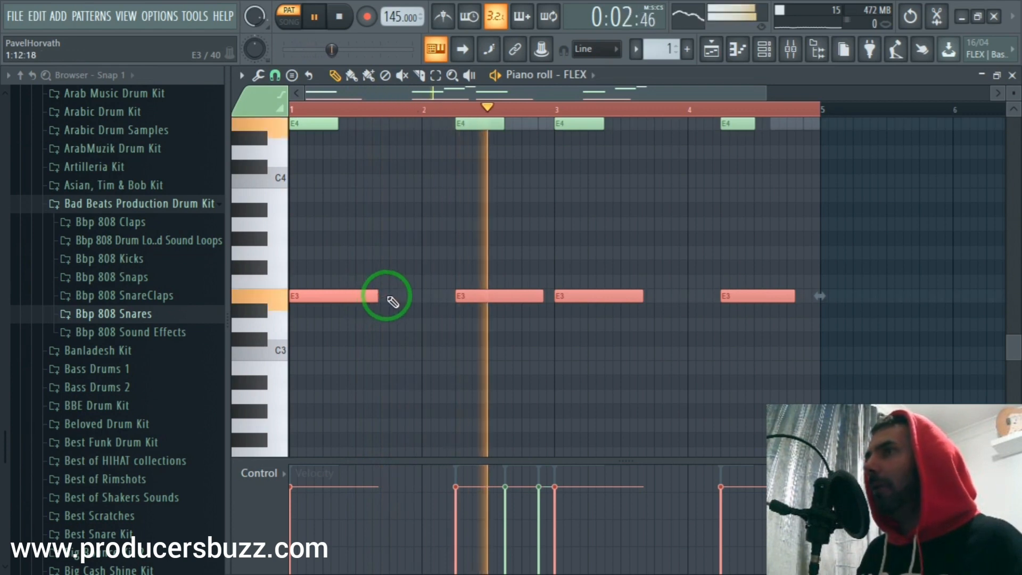
{"action": "left_click", "coordinate": [297, 108]}
{"action": "key", "text": "space"}
- Try the bar 2 lower E3 note at C3 and C#3, playing back each pitch
{"action": "left_click_drag", "start_coordinate": [491, 301], "coordinate": [490, 357]}
{"action": "key", "text": "space"}
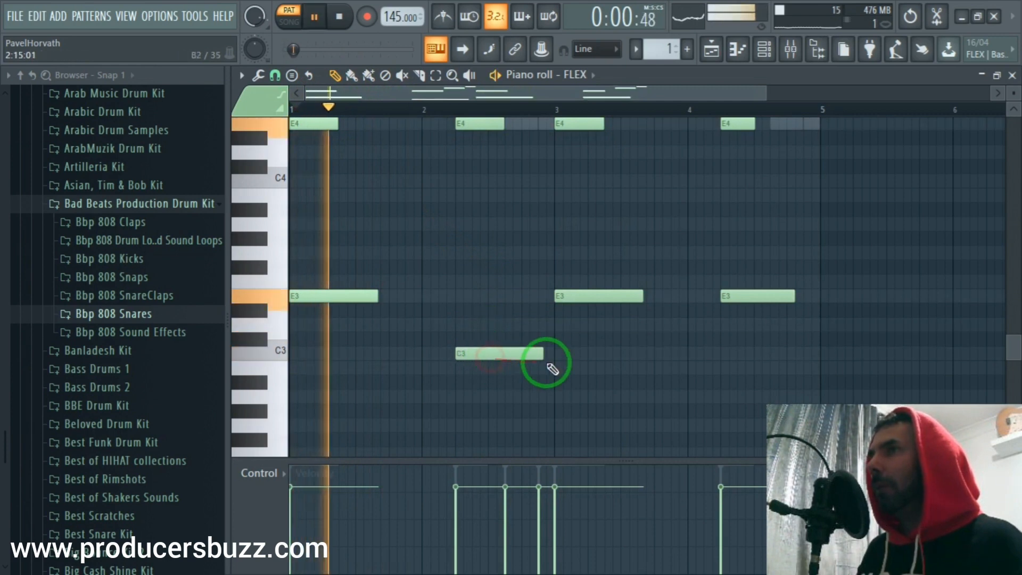
{"action": "scroll", "coordinate": [559, 362], "scroll_direction": "up", "scroll_amount": 1}
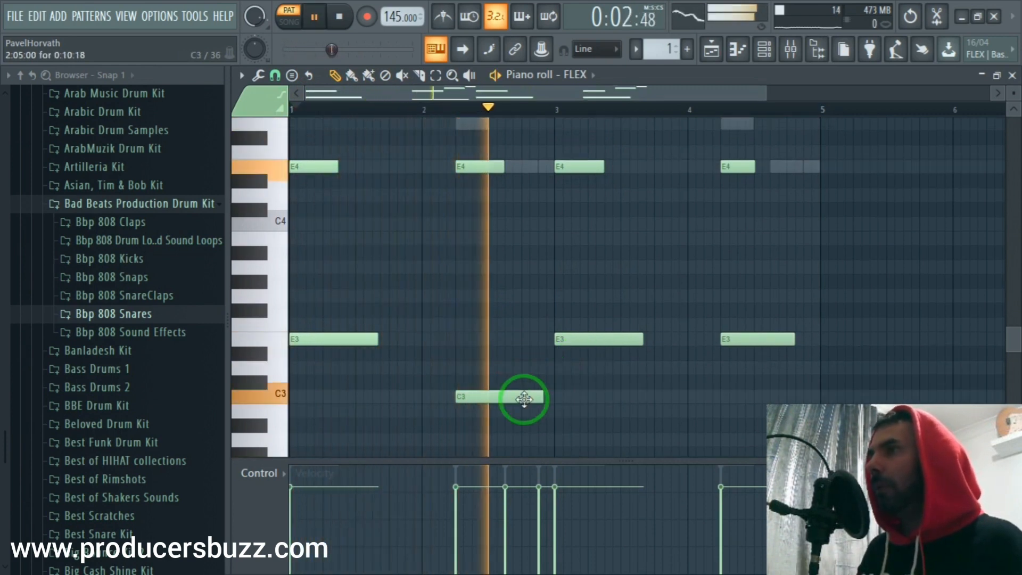
{"action": "key", "text": "space"}
{"action": "left_click_drag", "start_coordinate": [493, 396], "coordinate": [499, 381]}
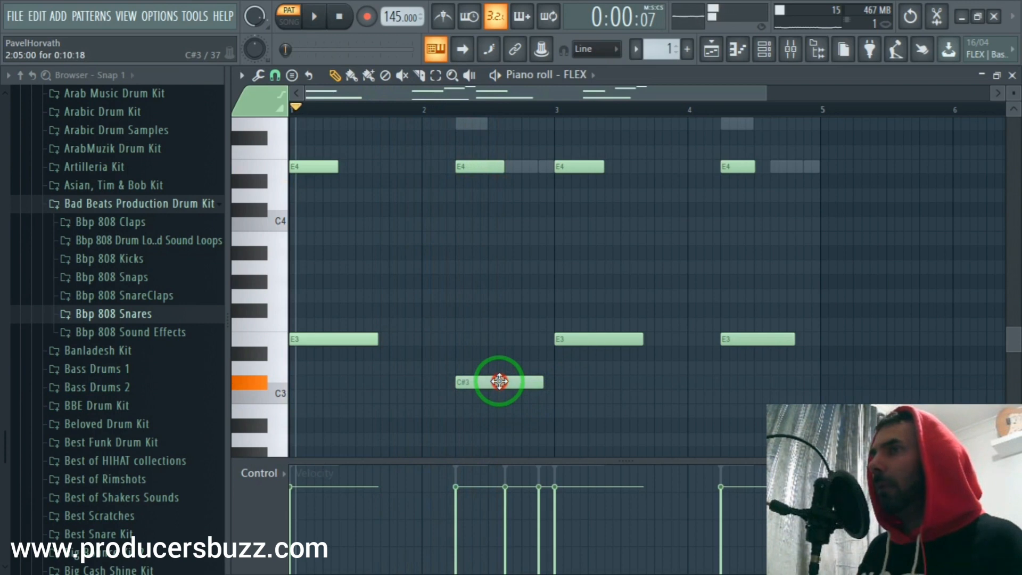
{"action": "key", "text": "space"}
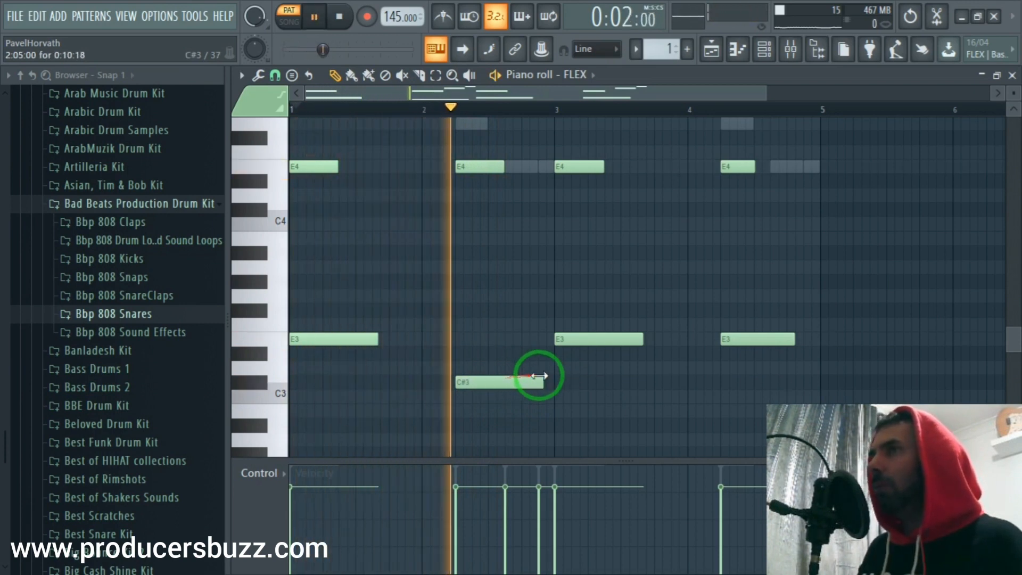
- Try the lower notes in bars 2 and 4 at B2 during playback
{"action": "key", "text": "space"}
{"action": "left_click_drag", "start_coordinate": [506, 382], "coordinate": [508, 417]}
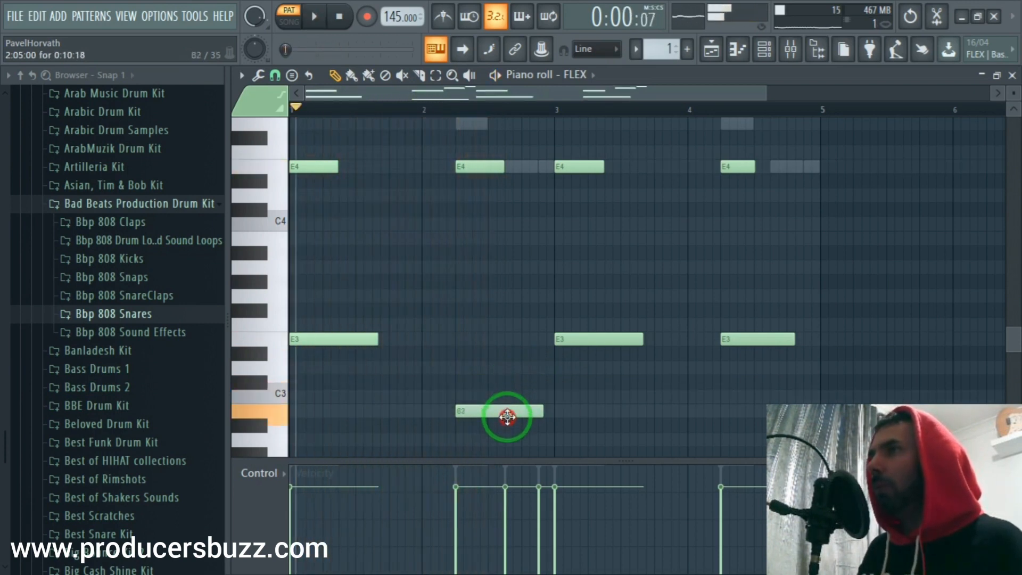
{"action": "key", "text": "space"}
{"action": "left_click_drag", "start_coordinate": [724, 343], "coordinate": [732, 417]}
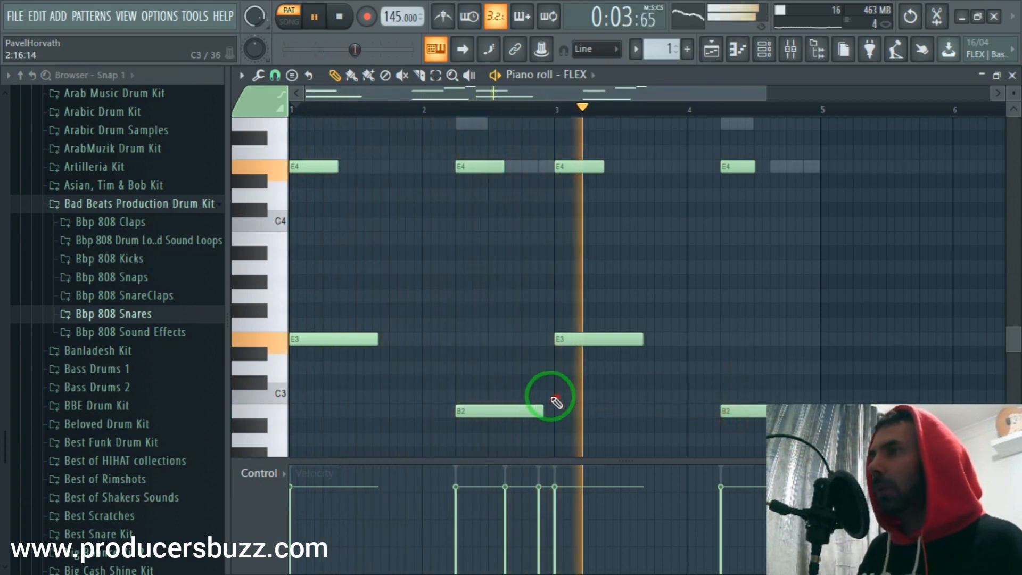
- Delete the lower B2 notes in bars 2 and 4 and stop playback
{"action": "right_click", "coordinate": [534, 410]}
{"action": "right_click", "coordinate": [727, 411]}
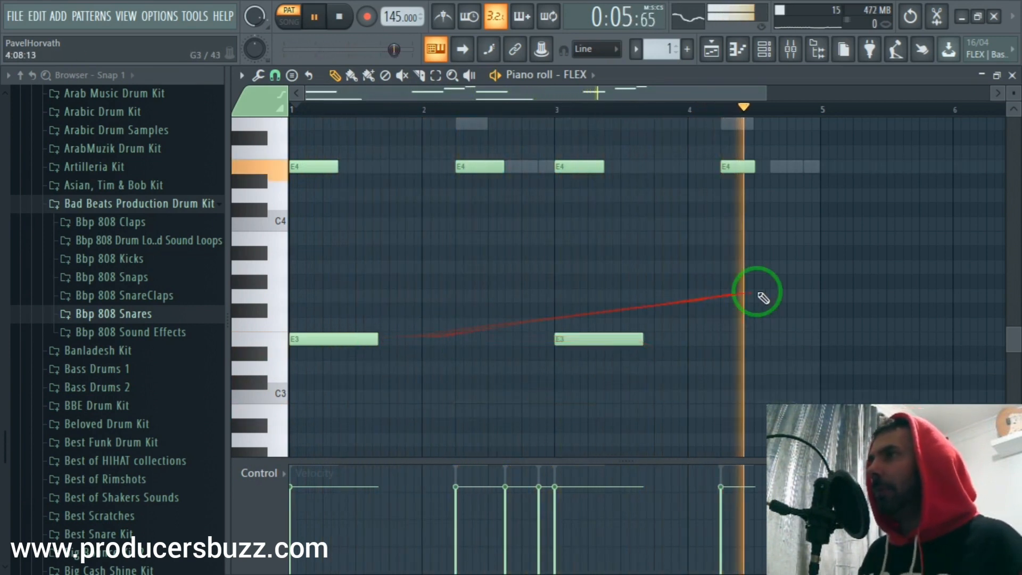
{"action": "scroll", "coordinate": [756, 293], "scroll_direction": "up", "scroll_amount": 3}
{"action": "key", "text": "space"}
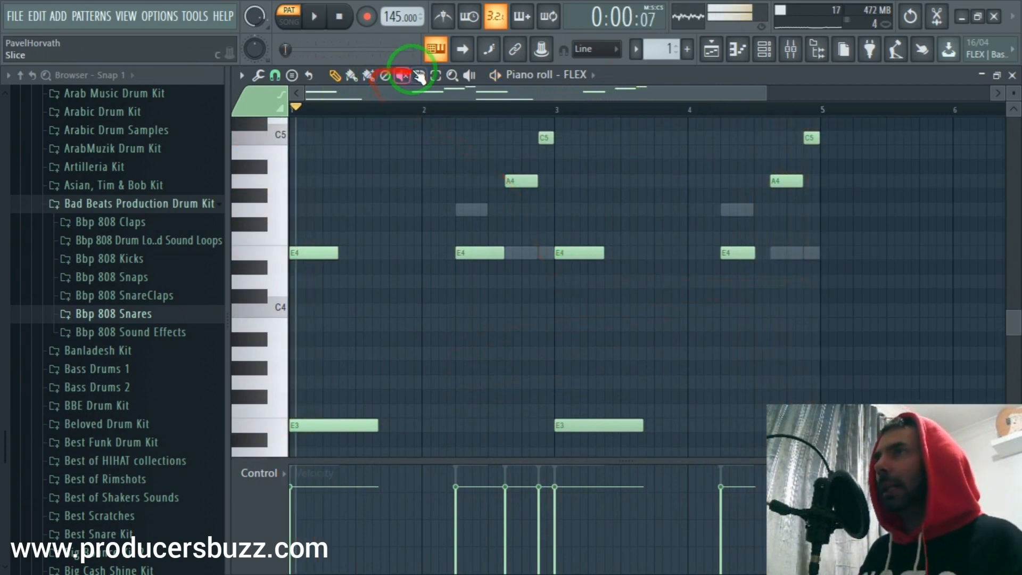
- Duplicate the upper E4, A4 and C5 melody notes one octave higher and play the pattern
{"action": "left_click_drag", "start_coordinate": [906, 119], "coordinate": [309, 264]}
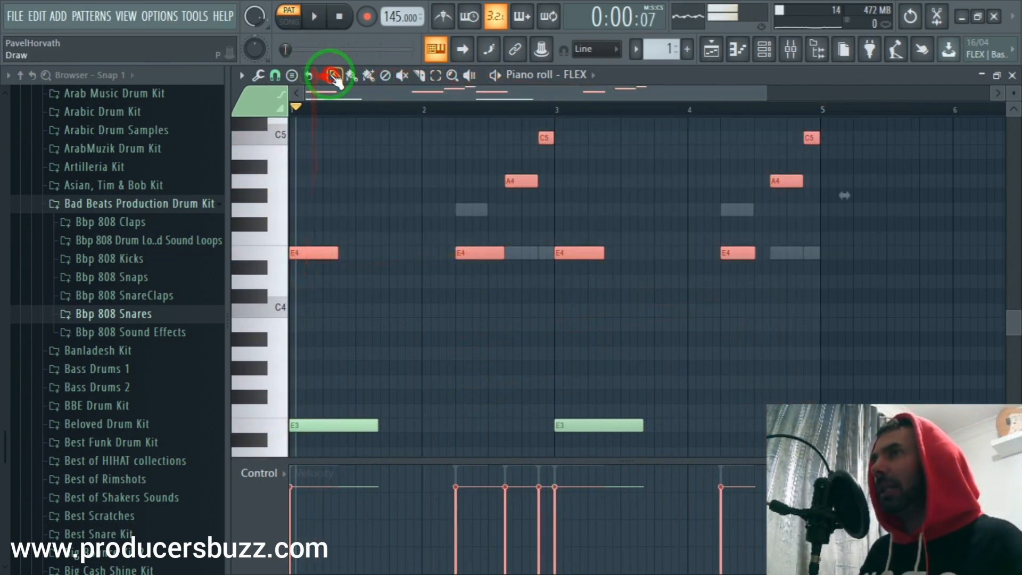
{"action": "left_click", "coordinate": [297, 254]}
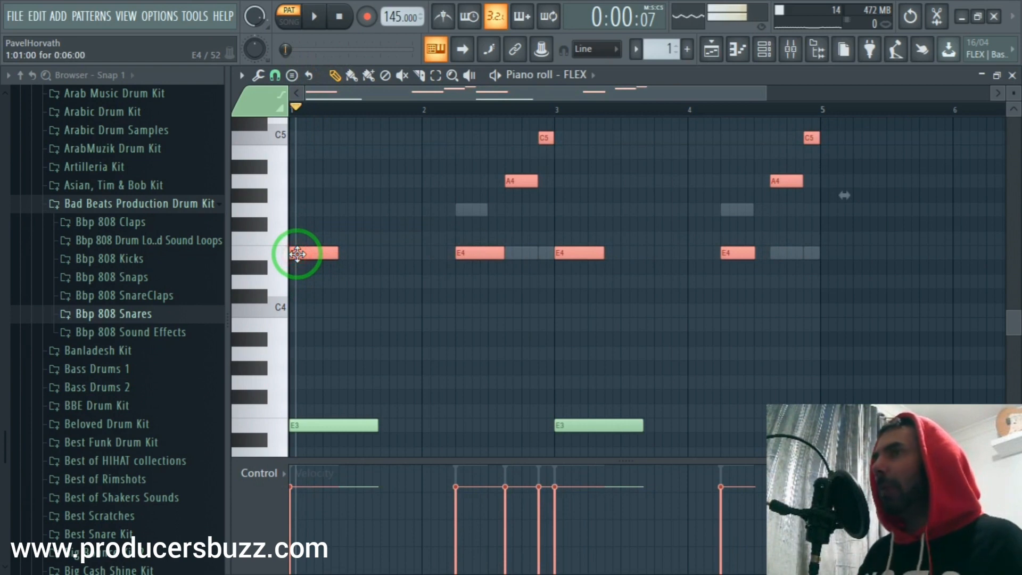
{"action": "key", "text": "ctrl+v"}
{"action": "key", "text": "ctrl+Up"}
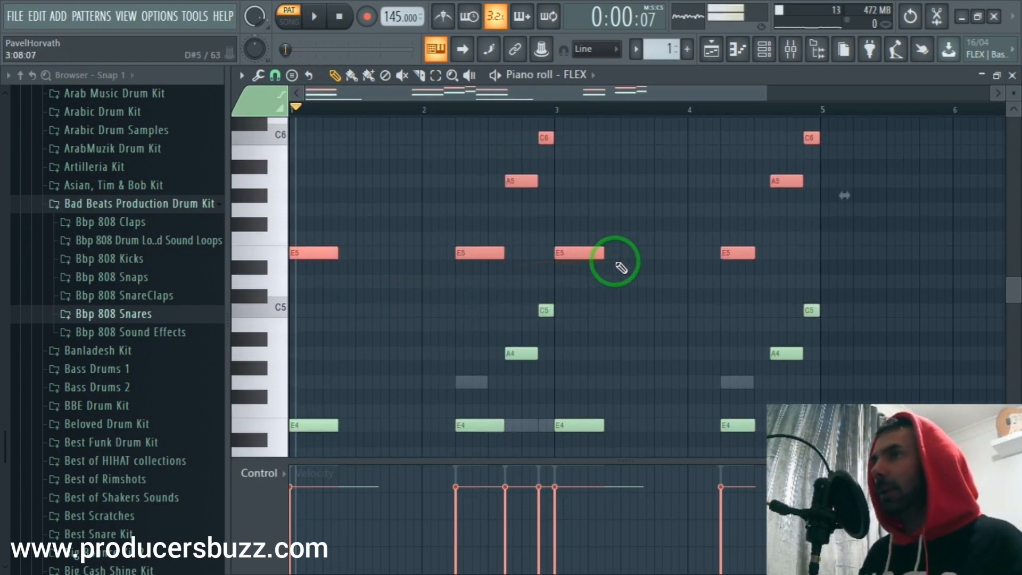
{"action": "key", "text": "space"}
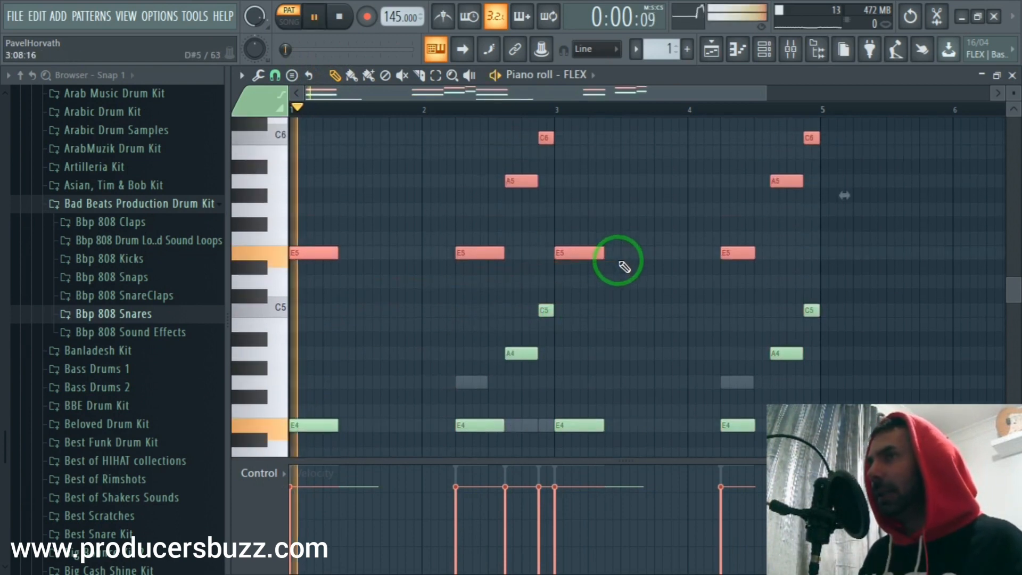
- Close the piano roll, show the FLEX channel's mixer track, Insert 8, and stop playback
{"action": "left_click", "coordinate": [1013, 75]}
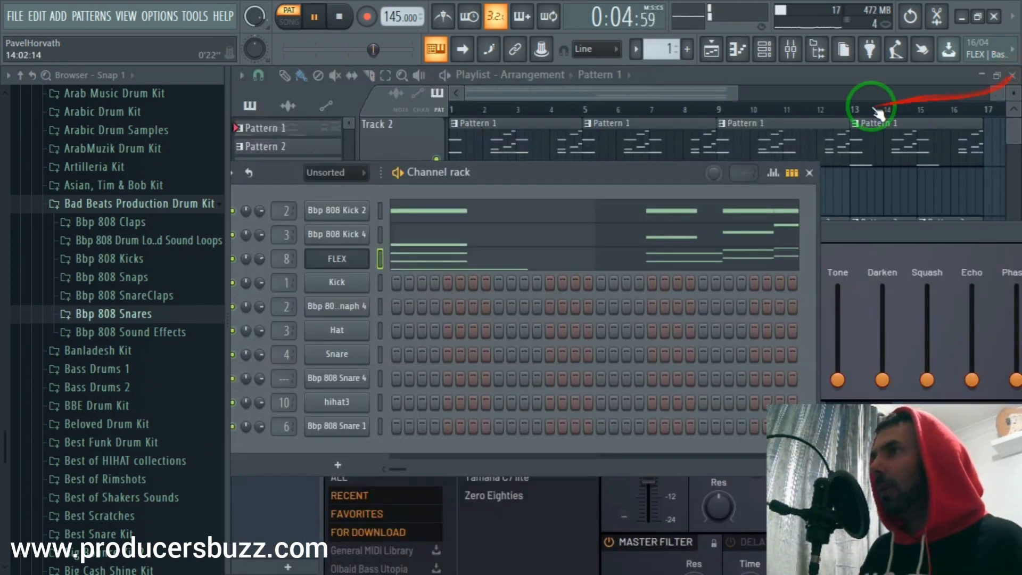
{"action": "double_click", "coordinate": [292, 259]}
{"action": "key", "text": "space"}
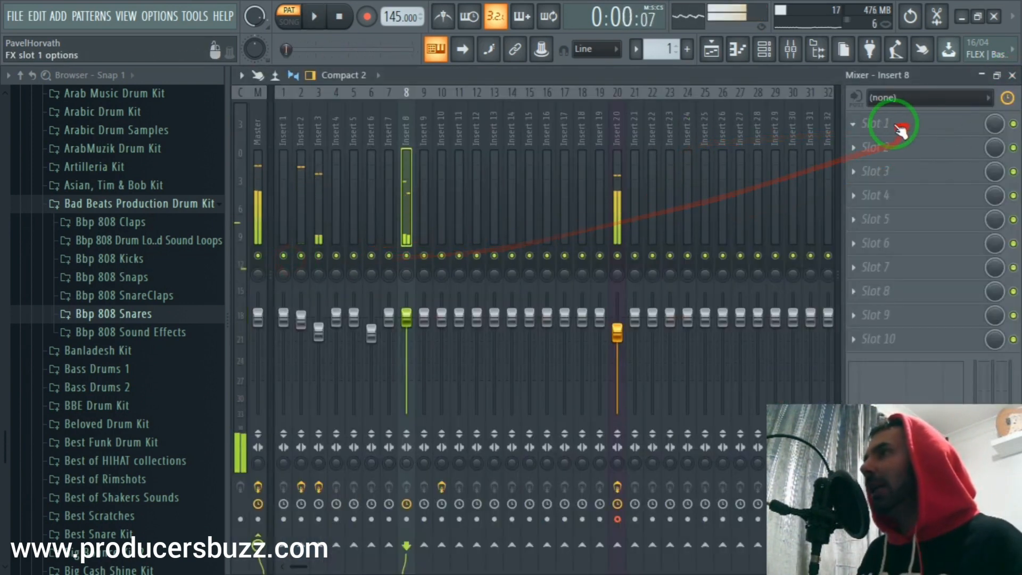
- Load the HalfTime plugin into the first effect slot of Insert 8
{"action": "left_click", "coordinate": [899, 127]}
{"action": "left_click", "coordinate": [508, 29]}
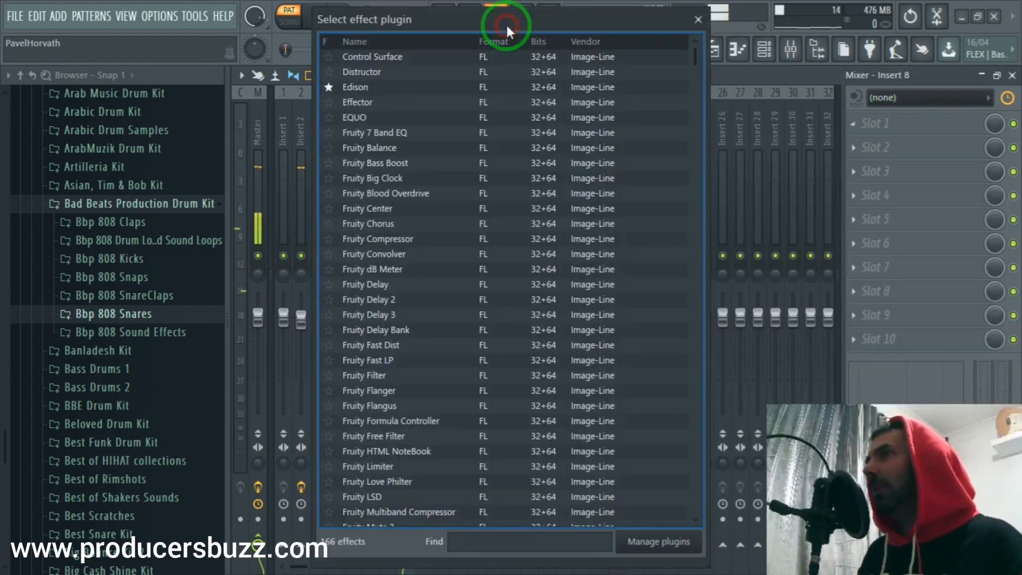
{"action": "scroll", "coordinate": [444, 166], "scroll_direction": "down", "scroll_amount": 20}
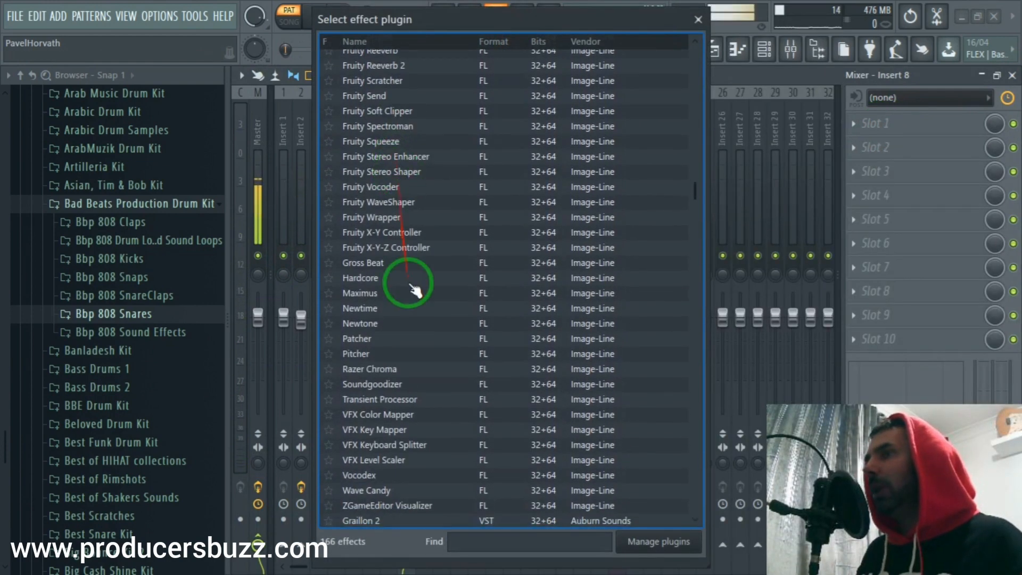
{"action": "double_click", "coordinate": [376, 347]}
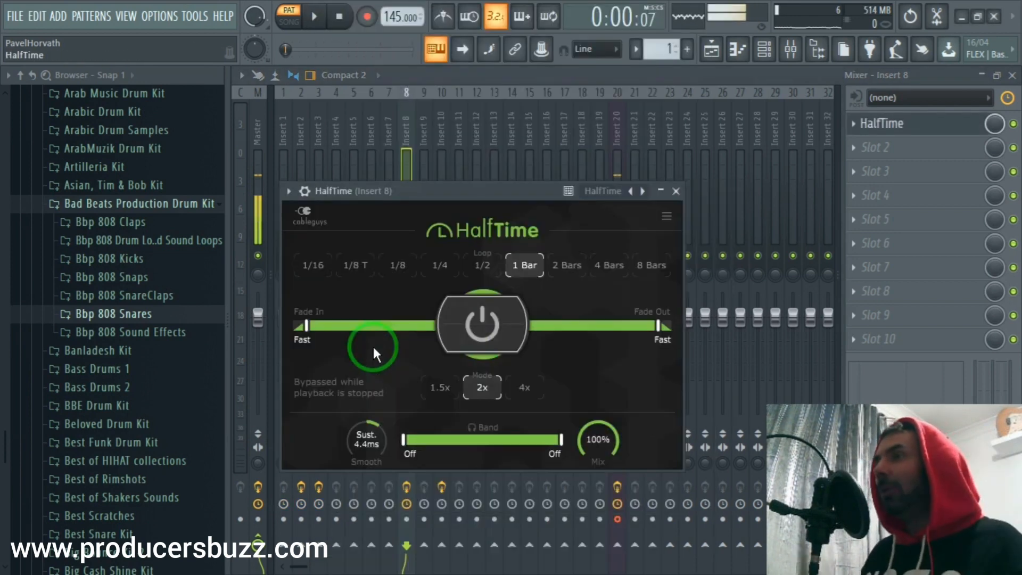
- Switch to the browser, search the Producers Buzz site for "half" and review the HalfTime plugin download page
{"action": "key", "text": "alt+Tab"}
{"action": "scroll", "coordinate": [613, 282], "scroll_direction": "up", "scroll_amount": 10}
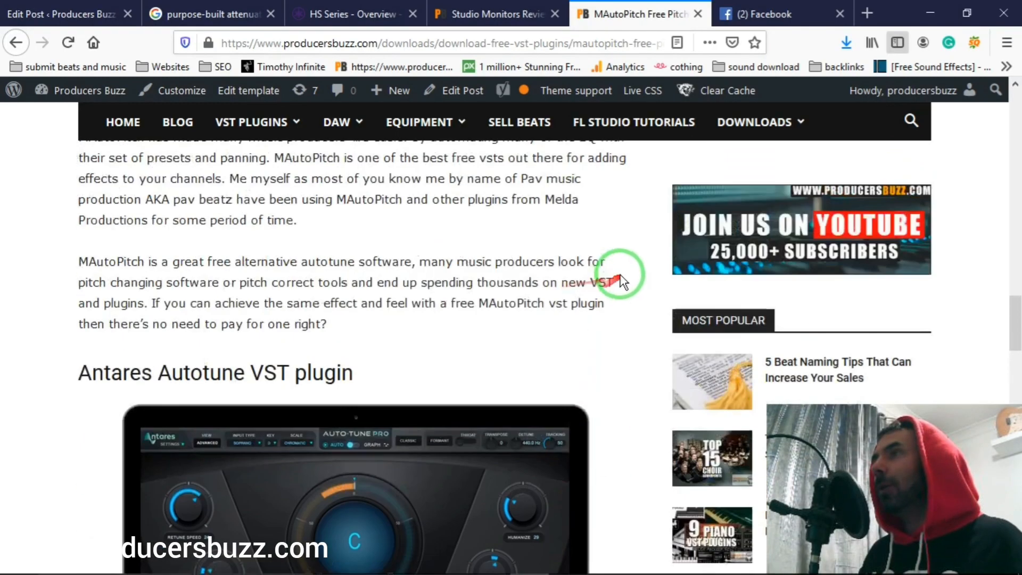
{"action": "left_click", "coordinate": [904, 134]}
{"action": "left_click", "coordinate": [778, 166]}
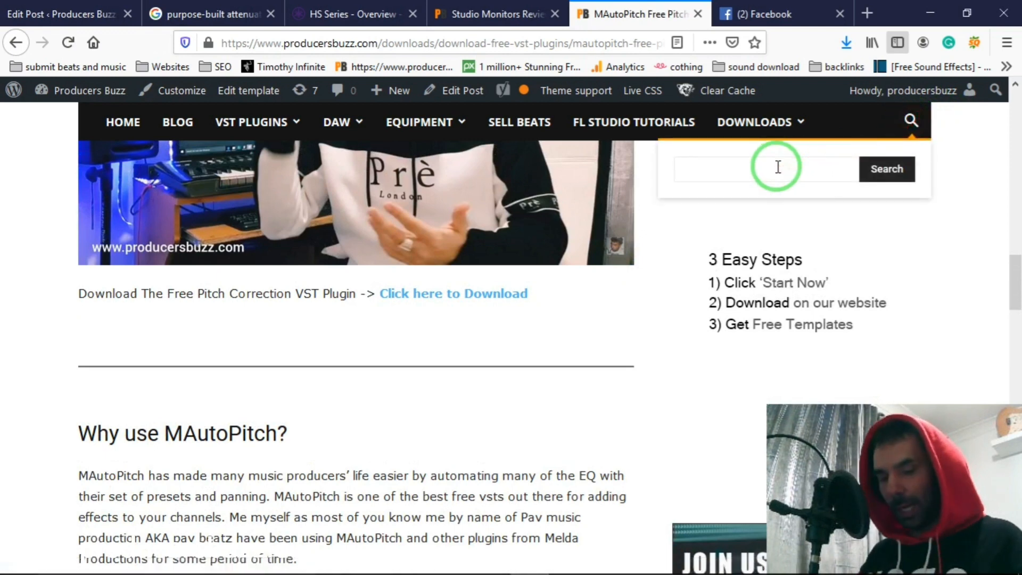
{"action": "type", "text": "half"}
{"action": "left_click", "coordinate": [802, 221]}
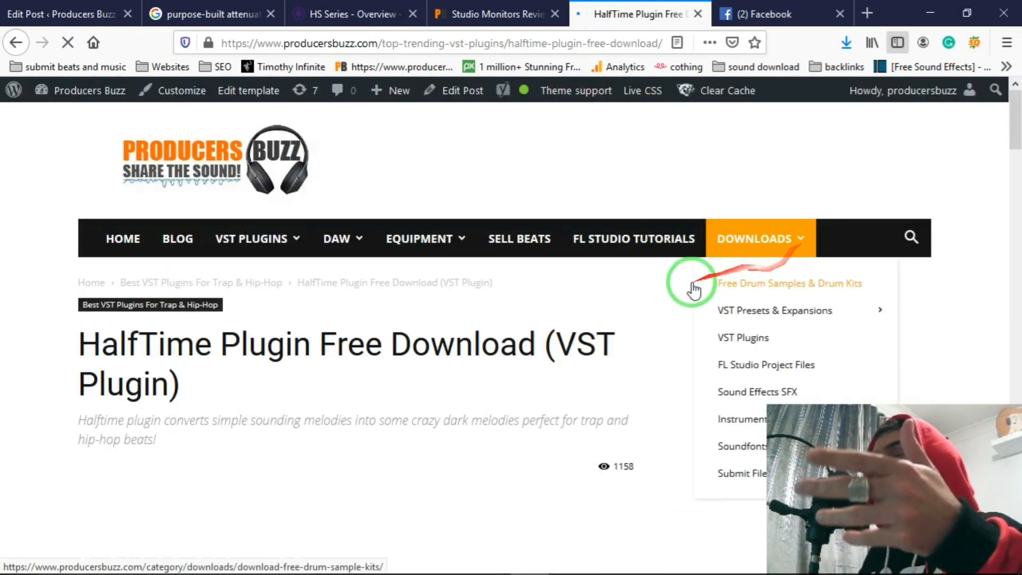
{"action": "scroll", "coordinate": [673, 274], "scroll_direction": "down", "scroll_amount": 2}
{"action": "scroll", "coordinate": [548, 320], "scroll_direction": "down", "scroll_amount": 15}
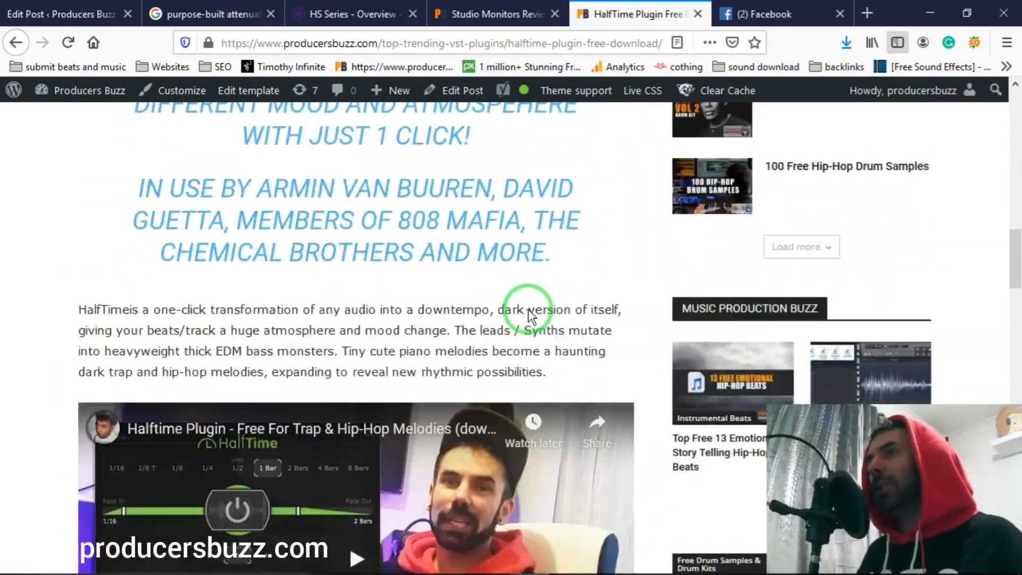
- Switch back to FL Studio and bring the playlist forward in place of the HalfTime and mixer windows
{"action": "key", "text": "alt+Tab"}
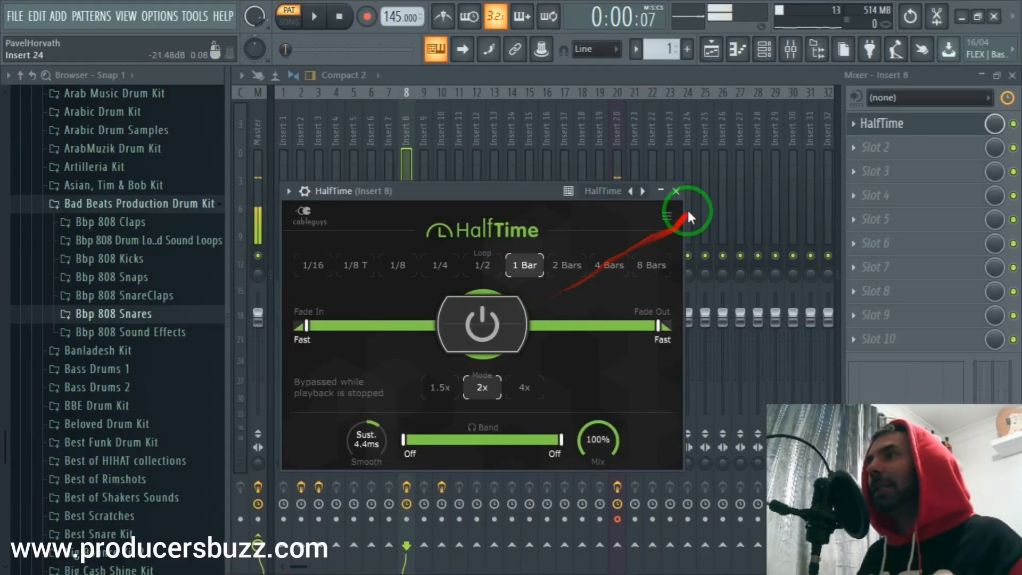
{"action": "left_click", "coordinate": [677, 190]}
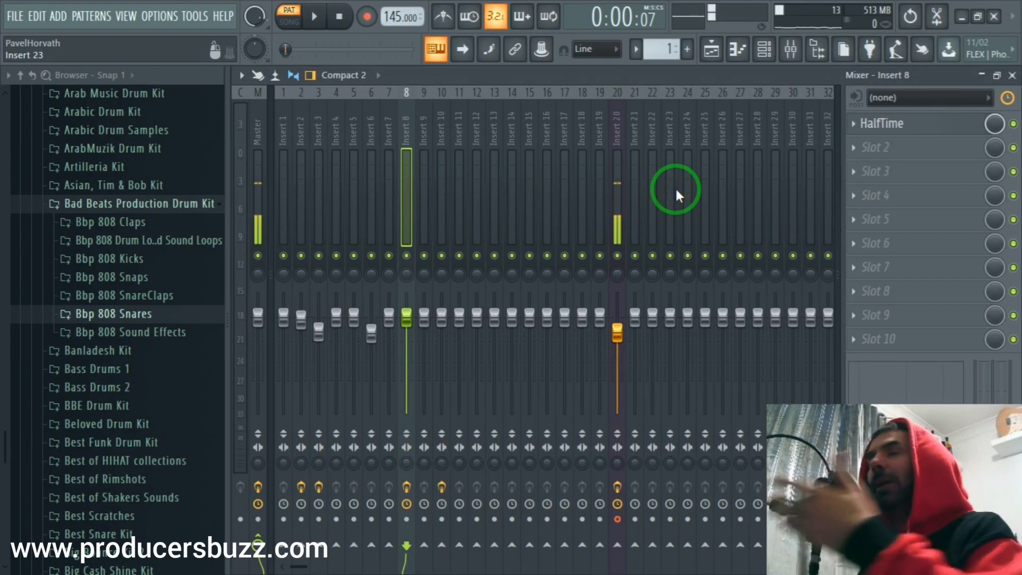
{"action": "left_click", "coordinate": [1012, 76]}
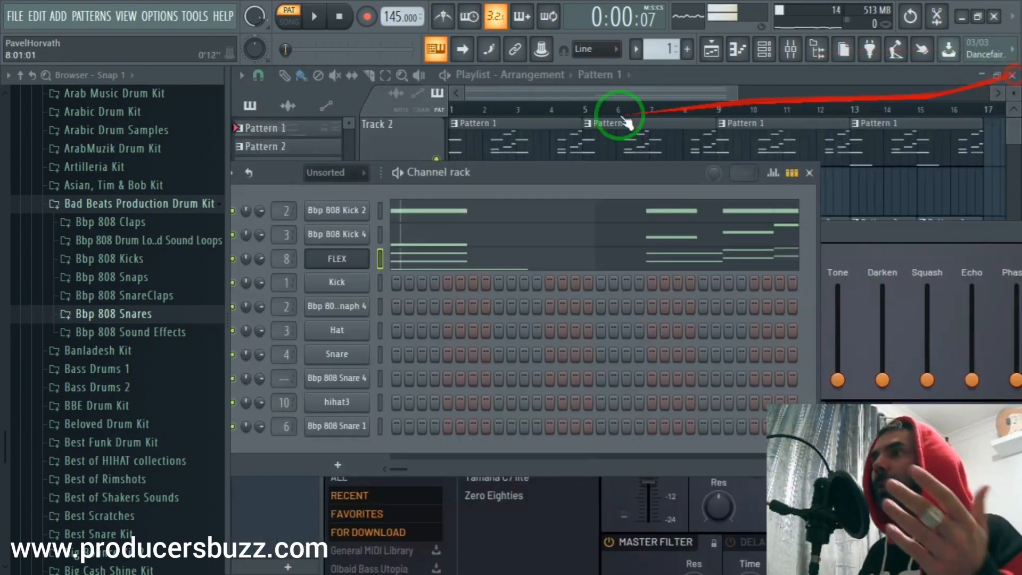
{"action": "left_click", "coordinate": [557, 96]}
{"action": "mouse_move", "coordinate": [735, 95]}
{"action": "left_mouse_down"}
{"action": "mouse_move", "coordinate": [756, 98]}
{"action": "mouse_move", "coordinate": [744, 98]}
{"action": "left_mouse_up"}
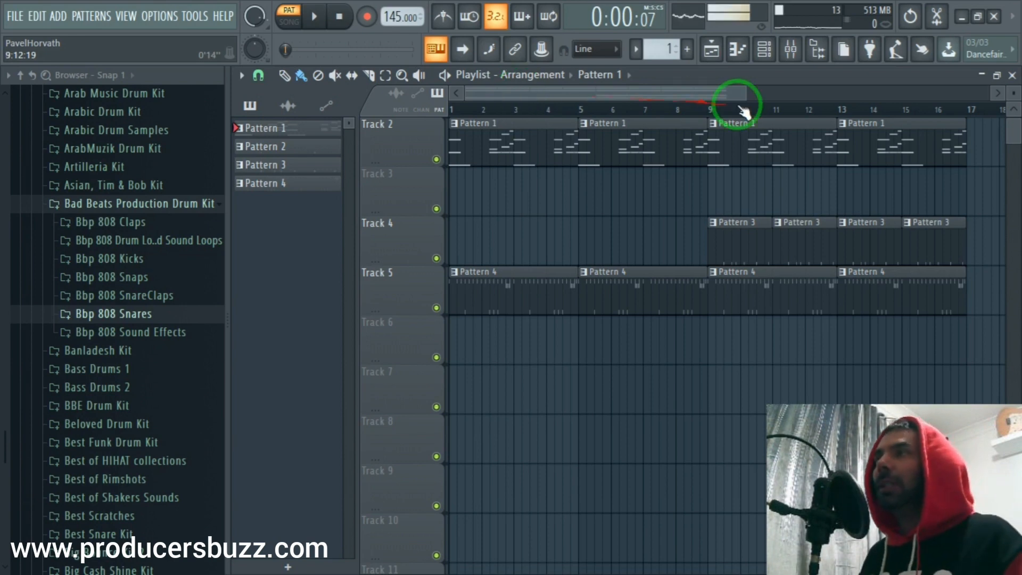
{"action": "left_click_drag", "start_coordinate": [745, 93], "coordinate": [744, 95]}
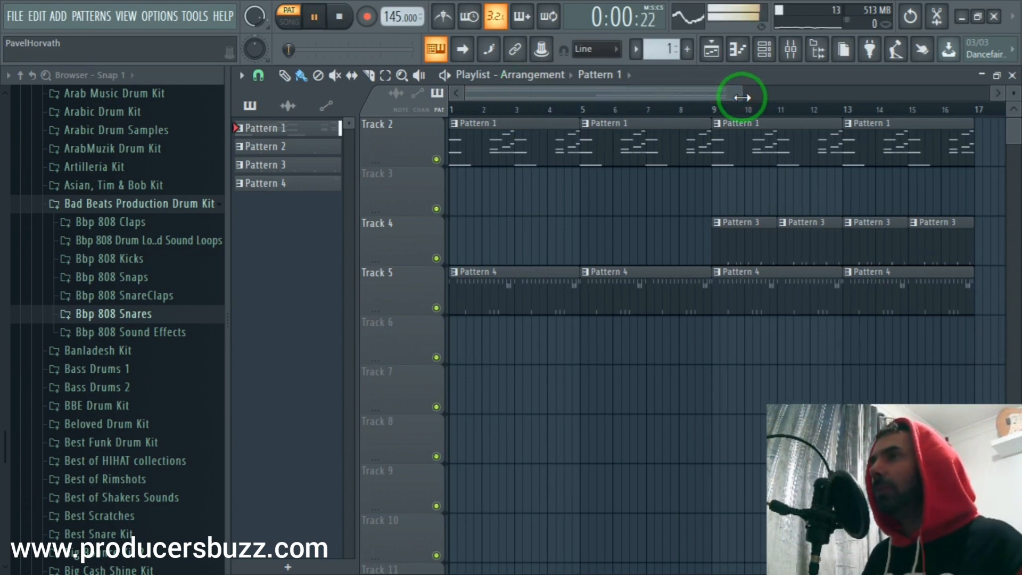
- Reopen the mixer and the HalfTime plugin on Insert 8, and stop playback
{"action": "left_click", "coordinate": [791, 49]}
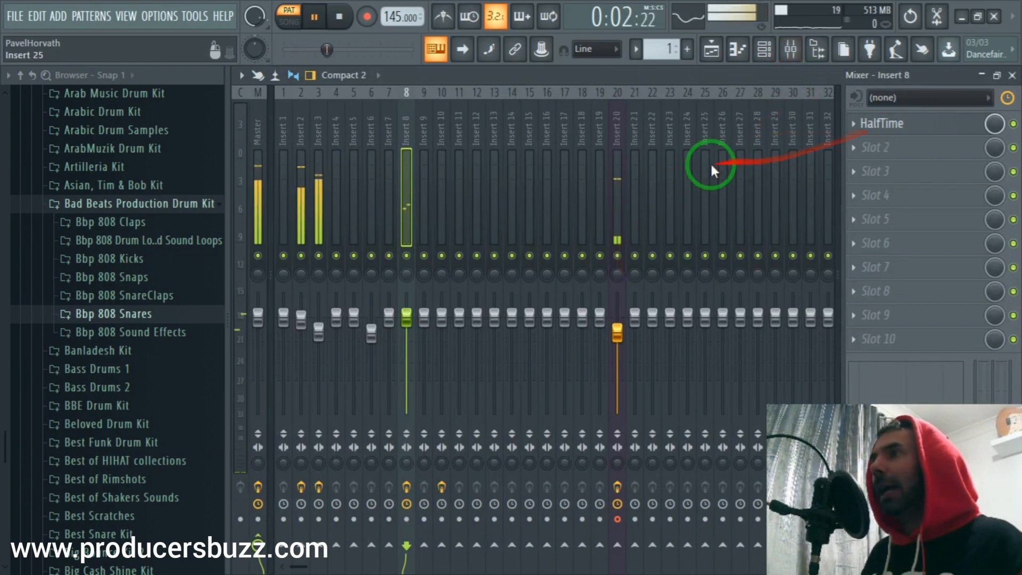
{"action": "left_click", "coordinate": [619, 169]}
{"action": "left_click", "coordinate": [406, 171]}
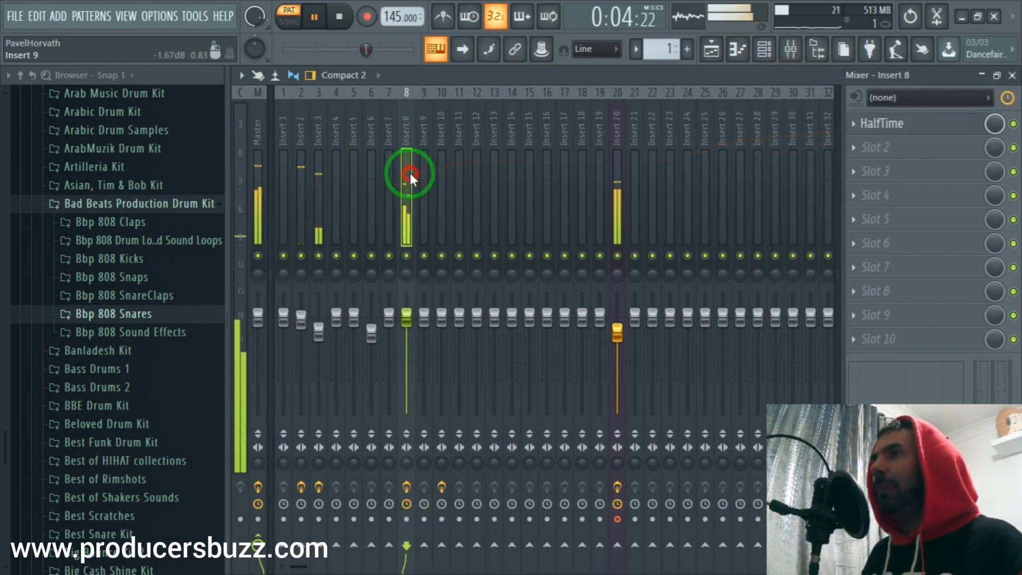
{"action": "left_click", "coordinate": [926, 128]}
{"action": "key", "text": "space"}
{"action": "left_click_drag", "start_coordinate": [491, 191], "coordinate": [501, 169]}
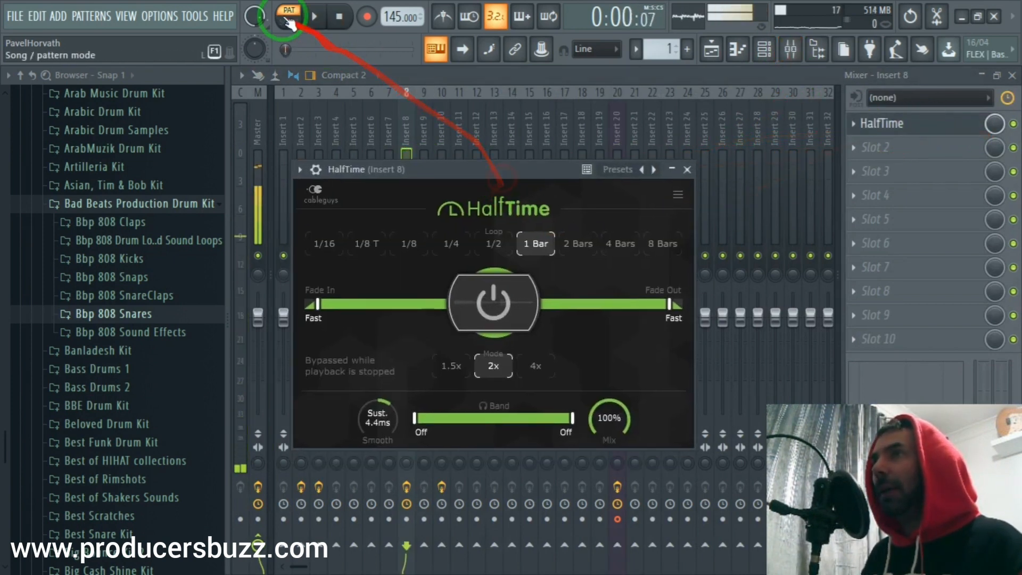
- Set HalfTime's mode to 1.5x and its loop length to 1/8 after auditioning 1/4 during playback
{"action": "left_click", "coordinate": [314, 17]}
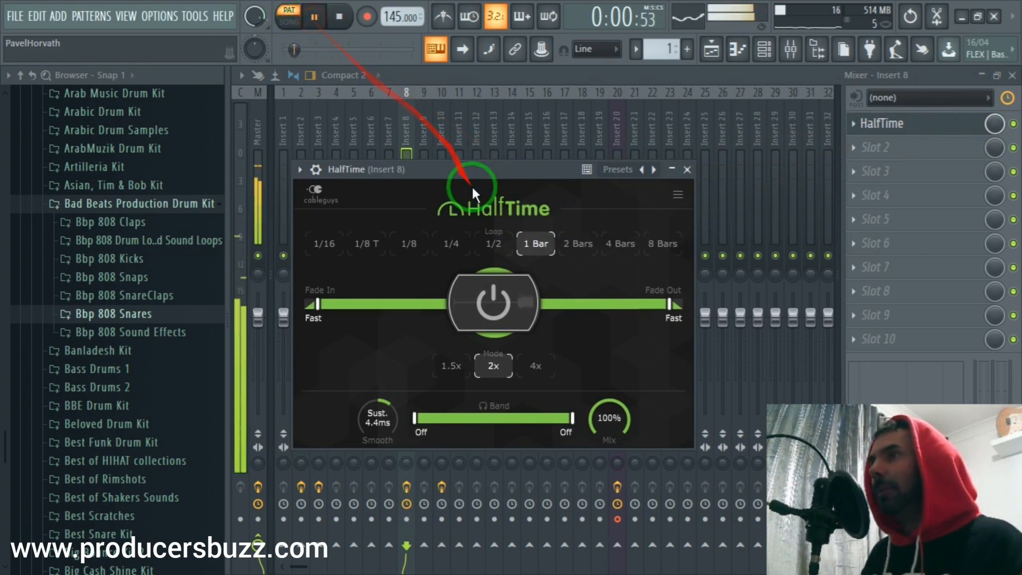
{"action": "left_click", "coordinate": [459, 246]}
{"action": "key", "text": "space"}
{"action": "left_click", "coordinate": [448, 362]}
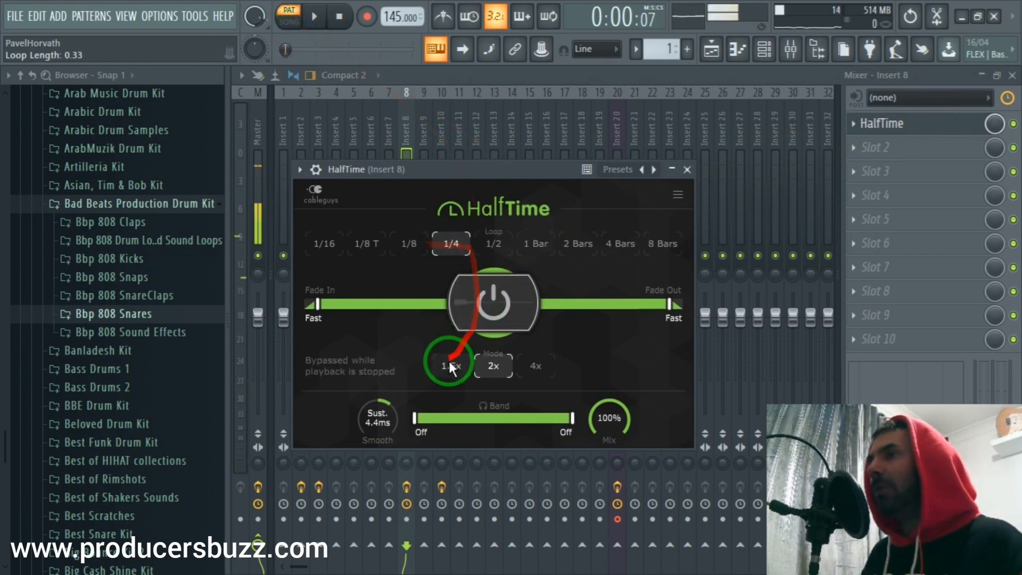
{"action": "key", "text": "space"}
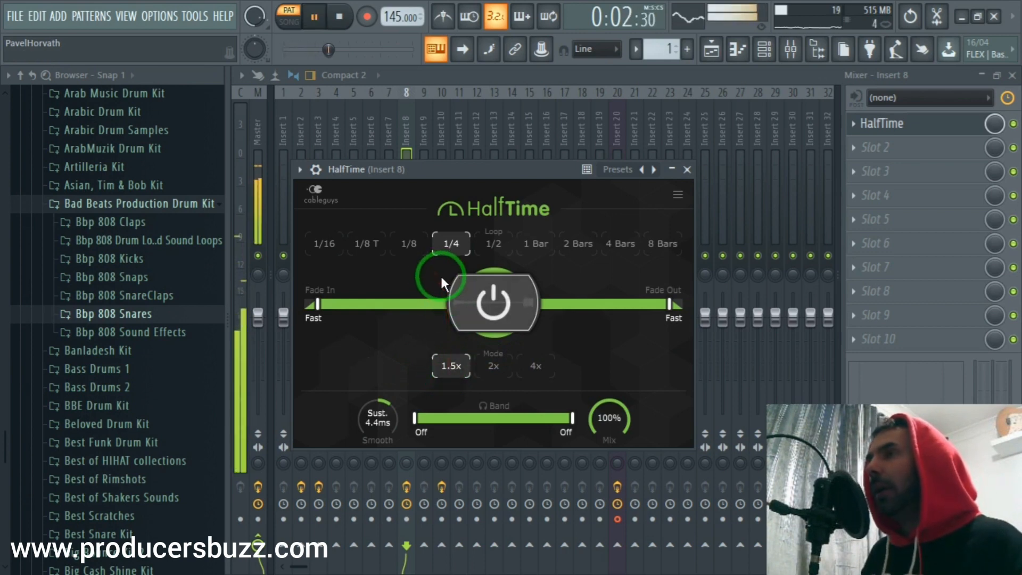
{"action": "left_click", "coordinate": [415, 245]}
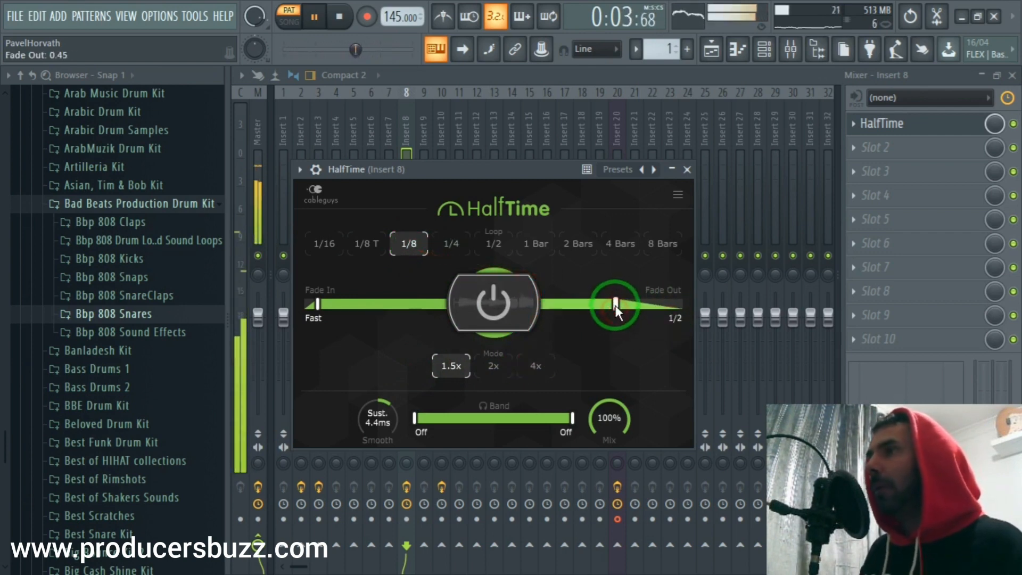
- Play the song and set HalfTime's mode on Insert 8 to 2x, closing the plugin and mixer to return to the playlist
{"action": "left_click", "coordinate": [688, 169]}
{"action": "left_click", "coordinate": [1012, 75]}
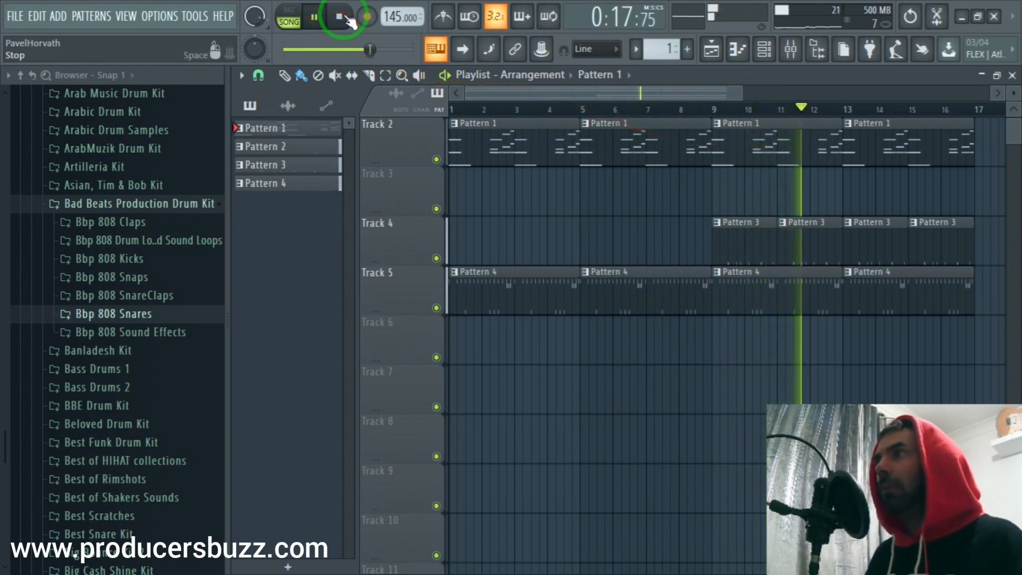
{"action": "left_click", "coordinate": [790, 51]}
{"action": "left_click", "coordinate": [918, 131]}
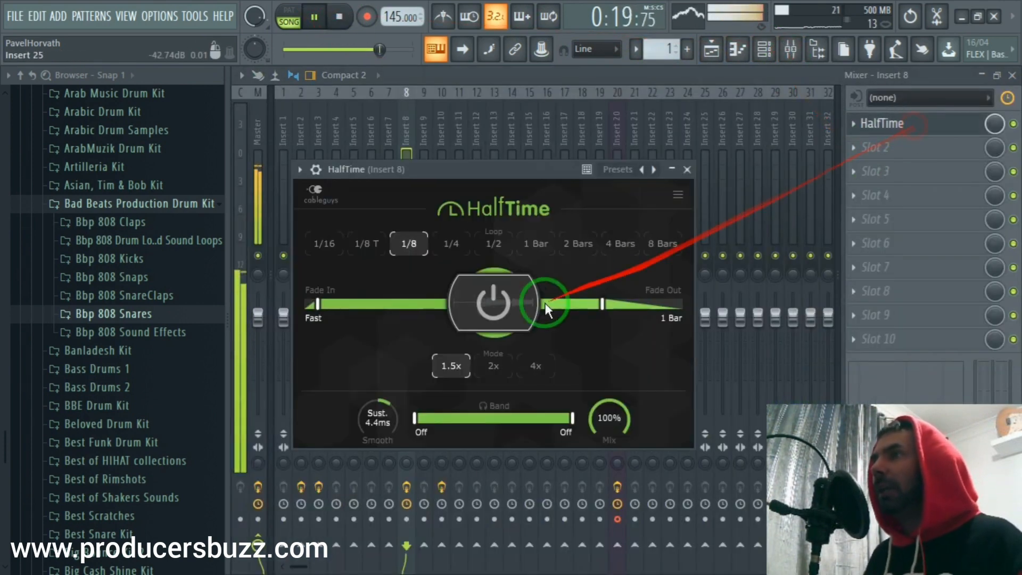
{"action": "left_click", "coordinate": [494, 366]}
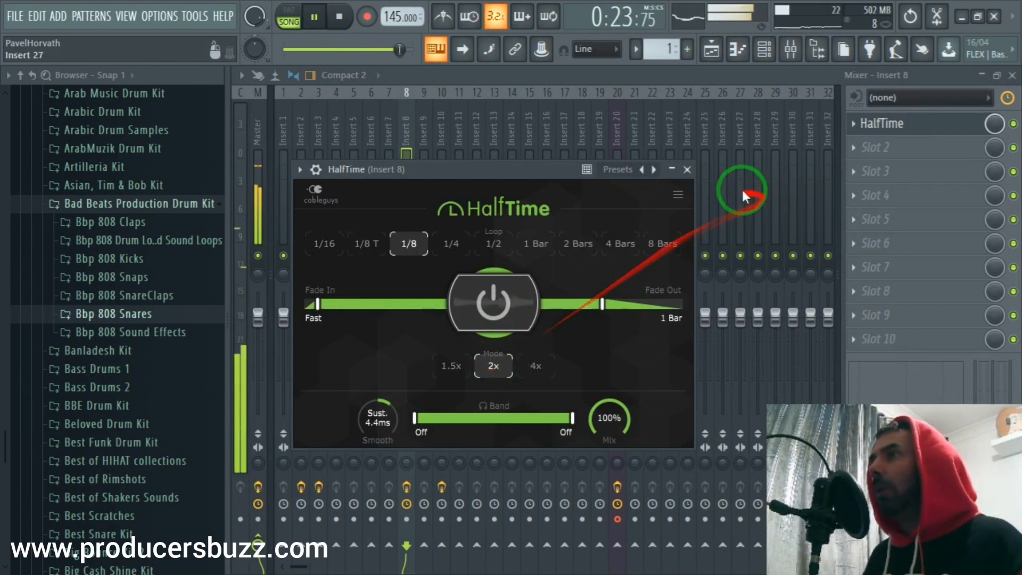
{"action": "left_click", "coordinate": [689, 169]}
{"action": "left_click", "coordinate": [1013, 75]}
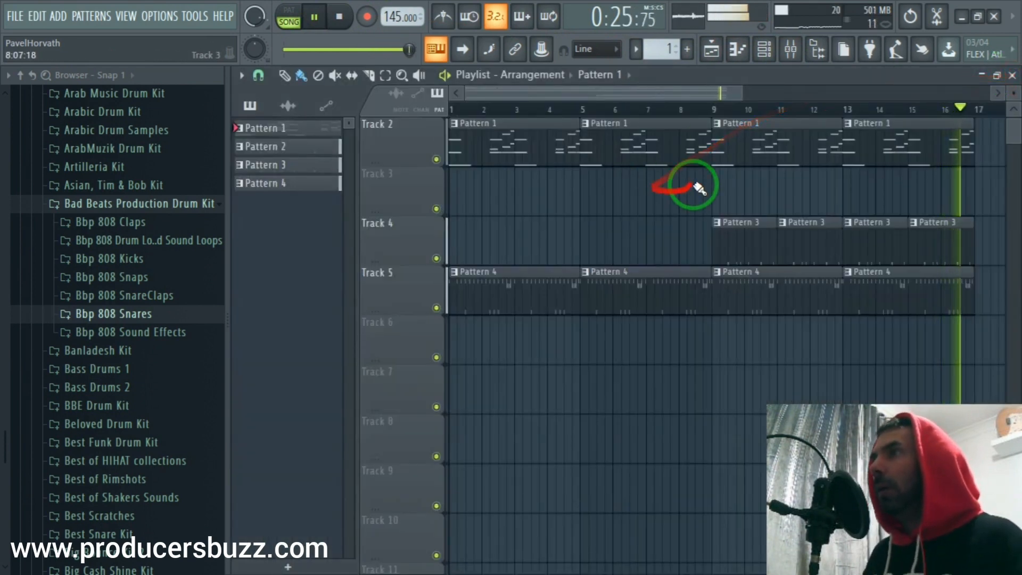
- Open the FLEX channel's piano roll in Pattern 1 and add a high G6 note in the first bar
{"action": "left_click", "coordinate": [765, 49]}
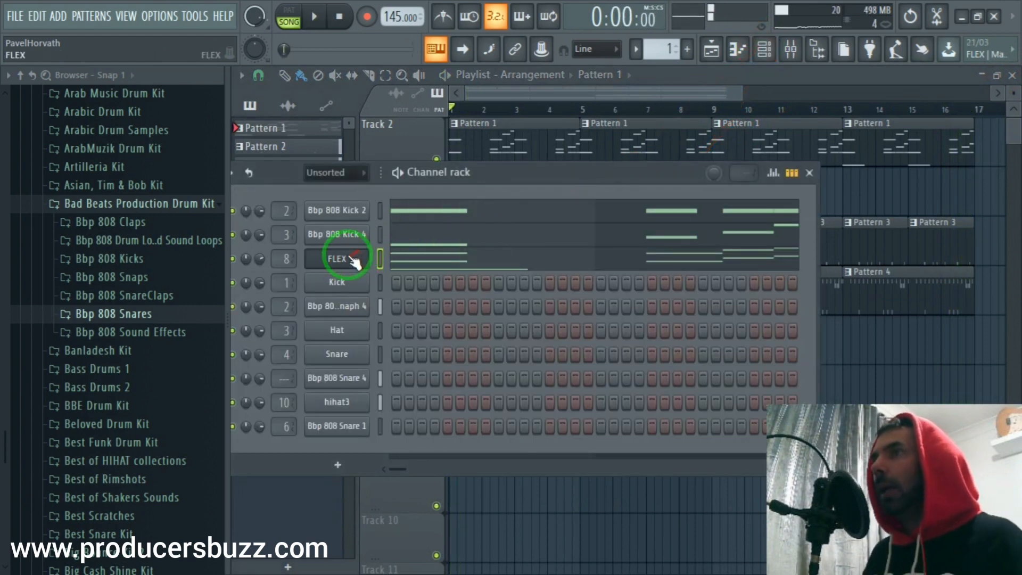
{"action": "right_click", "coordinate": [354, 261]}
{"action": "left_click", "coordinate": [401, 260]}
{"action": "scroll", "coordinate": [312, 135], "scroll_direction": "up", "scroll_amount": 3}
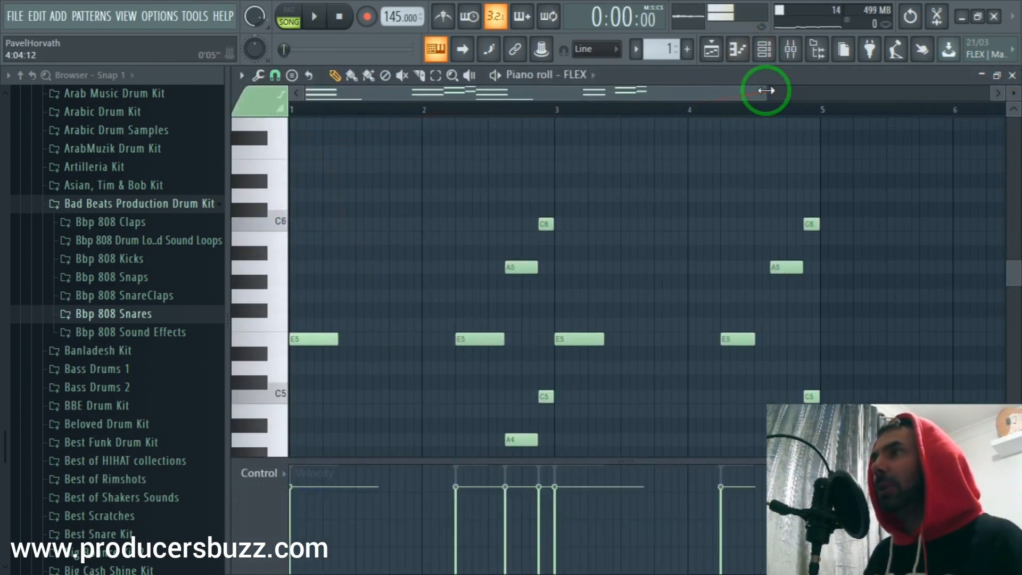
{"action": "left_click_drag", "start_coordinate": [766, 91], "coordinate": [861, 91]}
{"action": "left_click_drag", "start_coordinate": [1004, 100], "coordinate": [47, 106]}
{"action": "scroll", "coordinate": [284, 155], "scroll_direction": "down", "scroll_amount": 2}
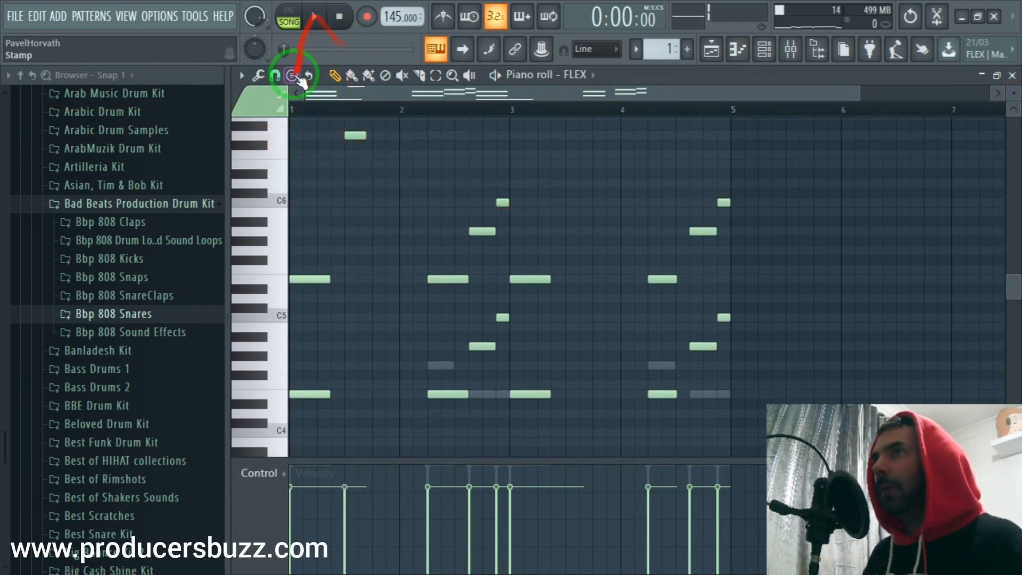
- Play the pattern and continue the high FLEX phrase with three A6 notes running into bar 2
{"action": "left_click", "coordinate": [276, 77]}
{"action": "left_click", "coordinate": [302, 228]}
{"action": "scroll", "coordinate": [370, 154], "scroll_direction": "up", "scroll_amount": 2}
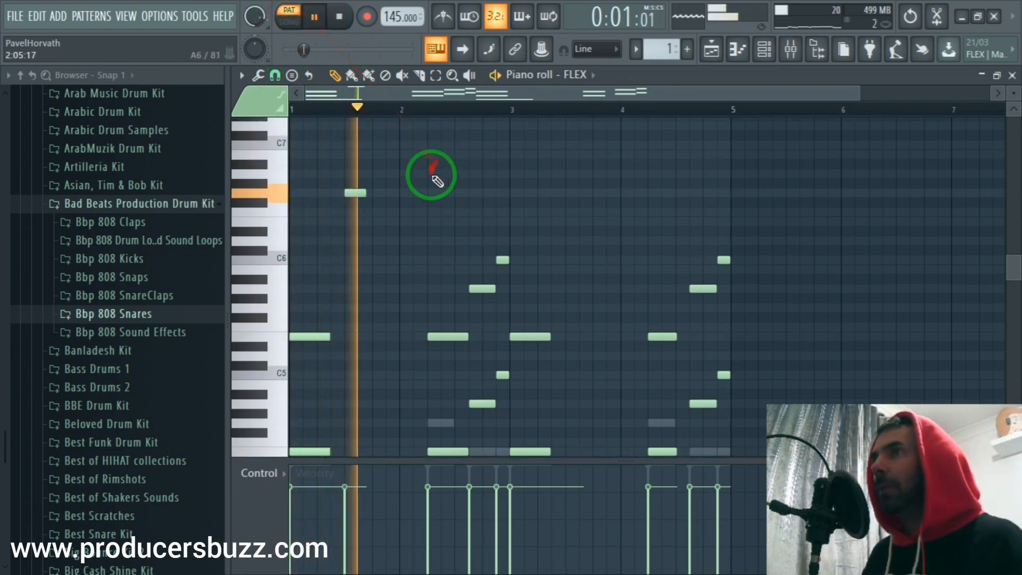
{"action": "left_click", "coordinate": [373, 175]}
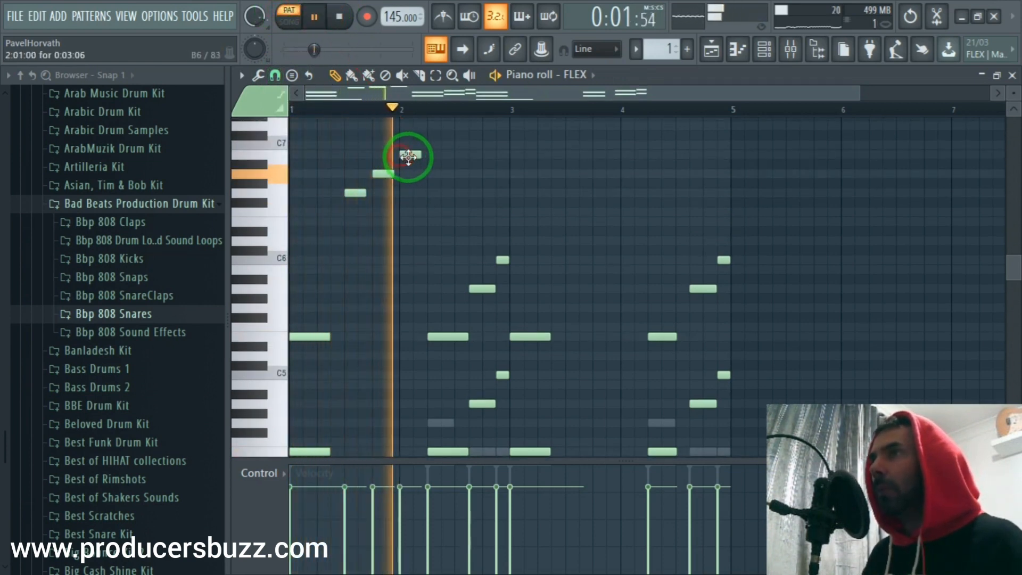
{"action": "mouse_move", "coordinate": [410, 154]}
{"action": "left_mouse_down"}
{"action": "mouse_move", "coordinate": [409, 187]}
{"action": "mouse_move", "coordinate": [409, 174]}
{"action": "left_mouse_up"}
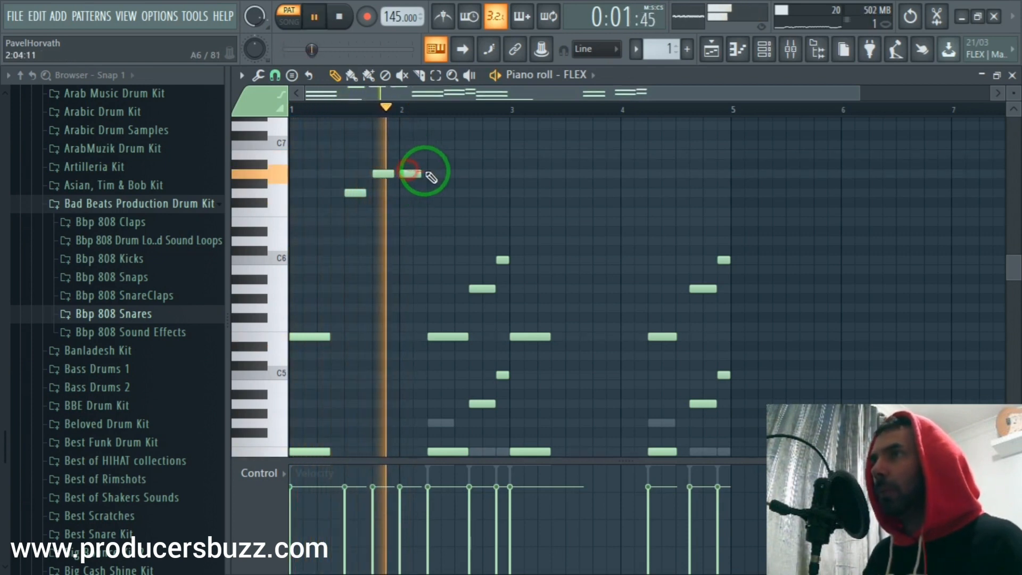
{"action": "left_click", "coordinate": [429, 173]}
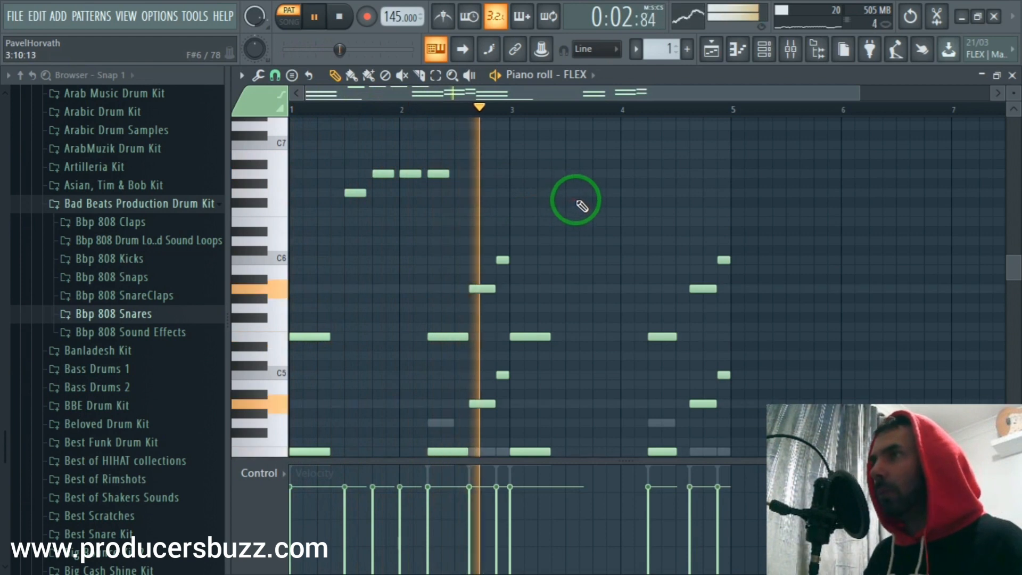
- Repeat the G6 and A6 phrase across bars 3 and 4, ending it with F6 and E6 notes, and close the piano roll
{"action": "left_click", "coordinate": [571, 193]}
{"action": "mouse_move", "coordinate": [610, 183]}
{"action": "left_mouse_down"}
{"action": "mouse_move", "coordinate": [605, 173]}
{"action": "mouse_move", "coordinate": [646, 174]}
{"action": "mouse_move", "coordinate": [689, 196]}
{"action": "left_mouse_up"}
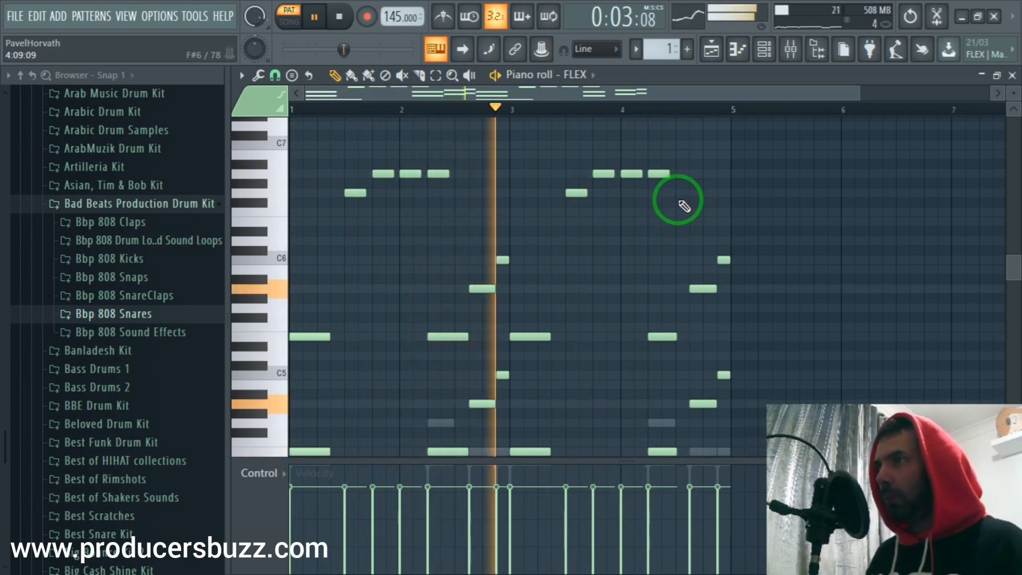
{"action": "left_click", "coordinate": [677, 213]}
{"action": "left_click", "coordinate": [705, 222]}
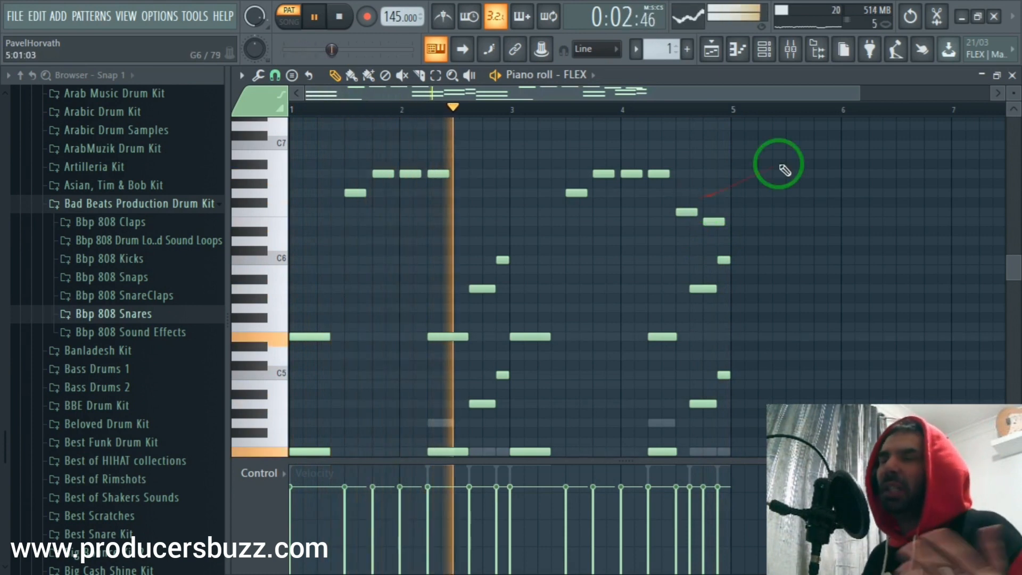
{"action": "left_click", "coordinate": [1012, 75]}
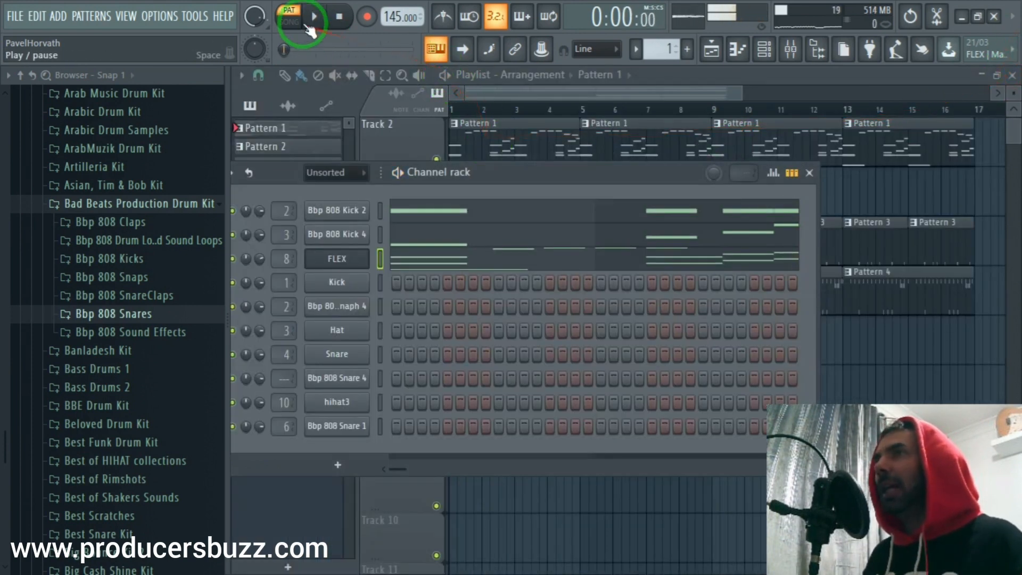
- Play the song from bar 9 and load Fruity Reeverb 2 into slot 2 of Insert 8
{"action": "left_click", "coordinate": [720, 101]}
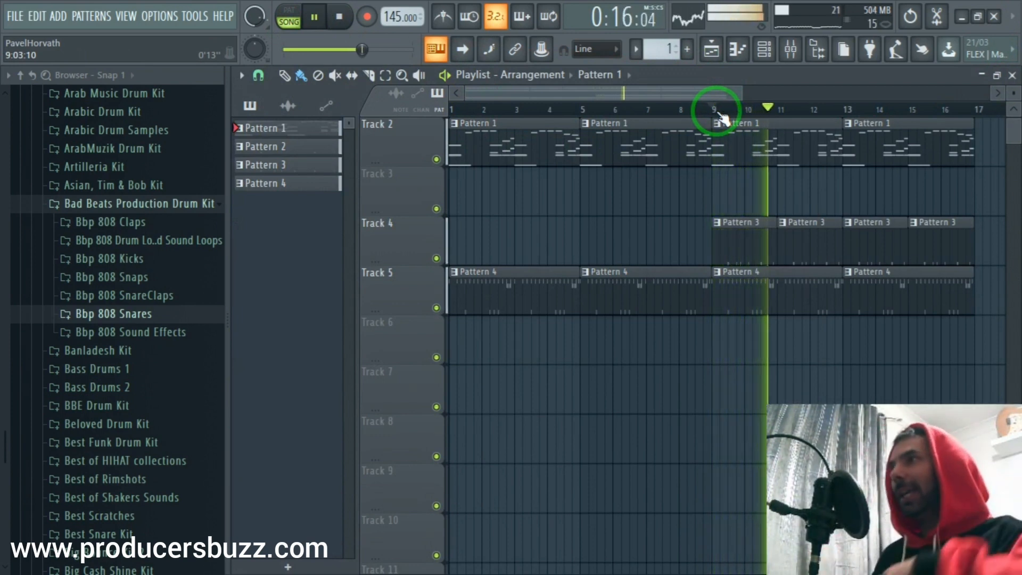
{"action": "left_click", "coordinate": [788, 48]}
{"action": "left_click", "coordinate": [861, 149]}
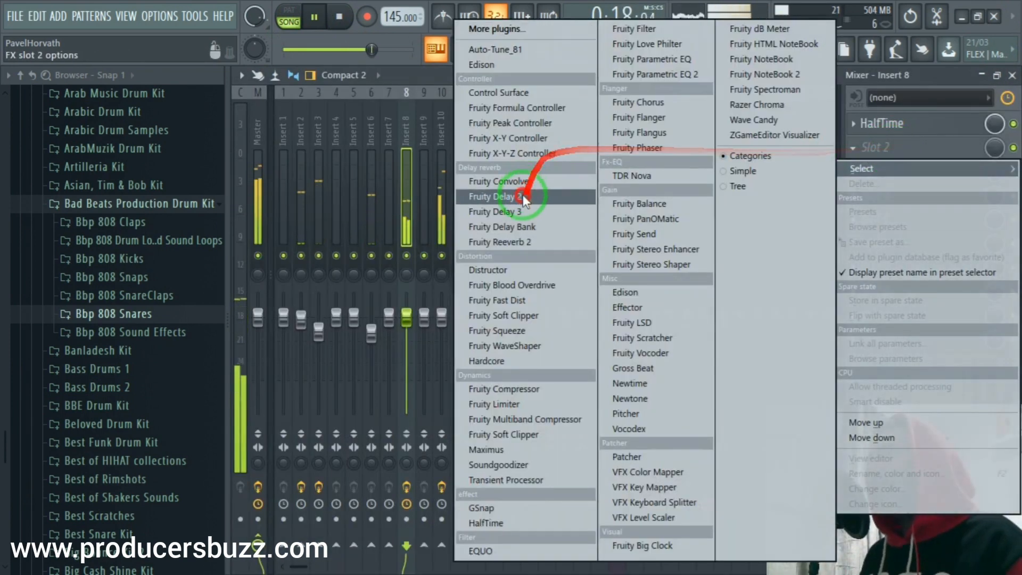
{"action": "left_click", "coordinate": [524, 242]}
{"action": "left_click", "coordinate": [708, 242]}
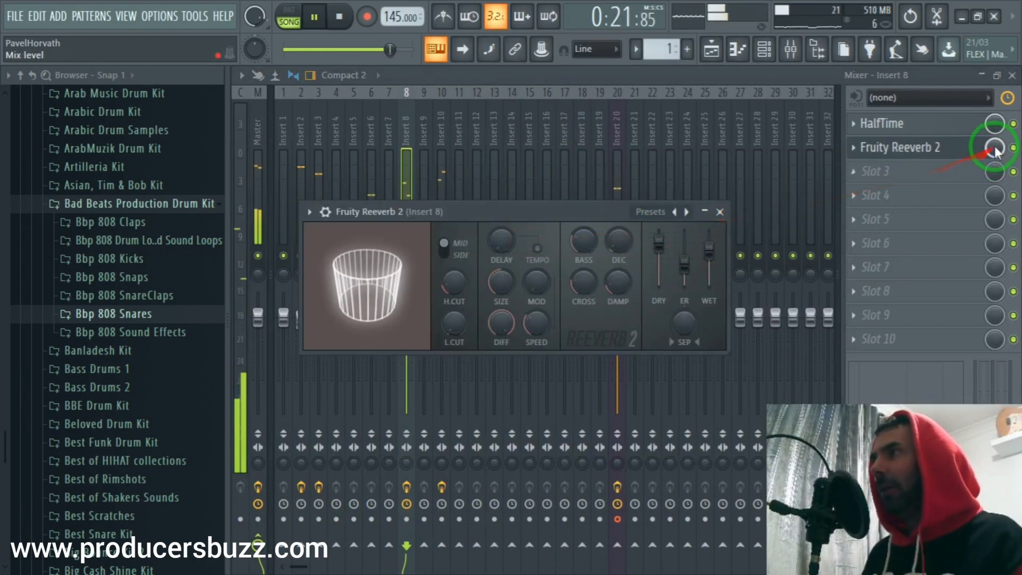
- Load Fruity Parametric EQ 2 into slot 3 of Insert 8 and cut low bands 1 and 2
{"action": "left_click", "coordinate": [869, 172]}
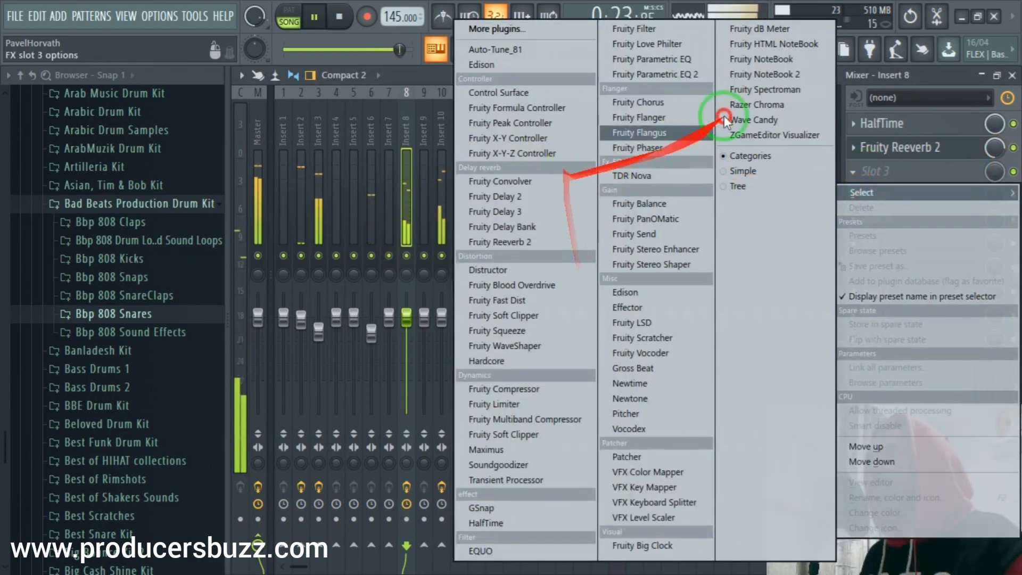
{"action": "left_click", "coordinate": [703, 74]}
{"action": "left_click_drag", "start_coordinate": [411, 342], "coordinate": [401, 478]}
{"action": "left_click_drag", "start_coordinate": [431, 362], "coordinate": [436, 400]}
- Shape the rest of the EQ curve upward, lowering bands 3 and 4 slightly and raising the higher bands
{"action": "left_click_drag", "start_coordinate": [474, 360], "coordinate": [482, 322]}
{"action": "left_click_drag", "start_coordinate": [505, 359], "coordinate": [539, 326]}
{"action": "left_click_drag", "start_coordinate": [573, 361], "coordinate": [573, 301]}
{"action": "left_click_drag", "start_coordinate": [472, 350], "coordinate": [475, 410]}
{"action": "left_click_drag", "start_coordinate": [503, 354], "coordinate": [494, 407]}
{"action": "left_click_drag", "start_coordinate": [610, 361], "coordinate": [613, 283]}
{"action": "left_click_drag", "start_coordinate": [572, 345], "coordinate": [567, 360]}
{"action": "left_click_drag", "start_coordinate": [540, 352], "coordinate": [536, 372]}
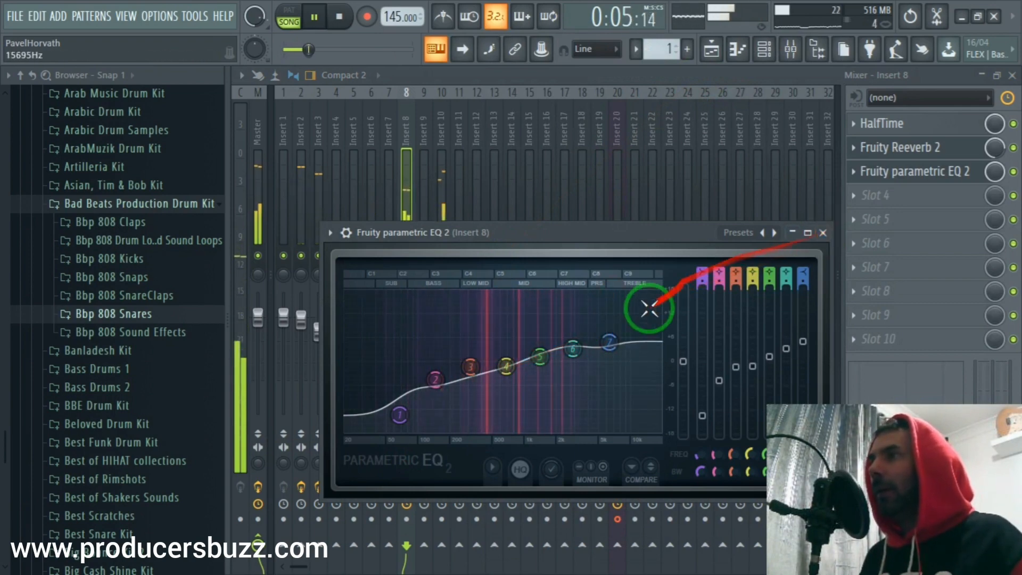
- Boost EQ bands 5, 6 and 7 a little further, and close the equalizer and the mixer
{"action": "left_click_drag", "start_coordinate": [610, 343], "coordinate": [610, 318]}
{"action": "left_click_drag", "start_coordinate": [574, 349], "coordinate": [575, 325]}
{"action": "left_click_drag", "start_coordinate": [541, 357], "coordinate": [541, 343]}
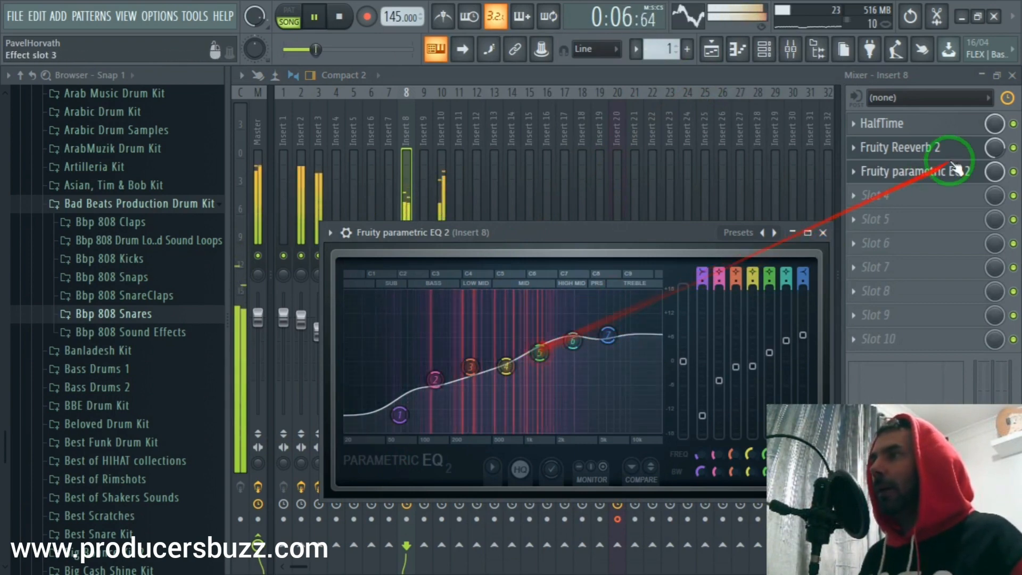
{"action": "left_click", "coordinate": [823, 232]}
{"action": "left_click", "coordinate": [1012, 75]}
- Open the FLEX piano roll, shift all of its notes up one octave, and undo the shift
{"action": "left_click", "coordinate": [764, 49]}
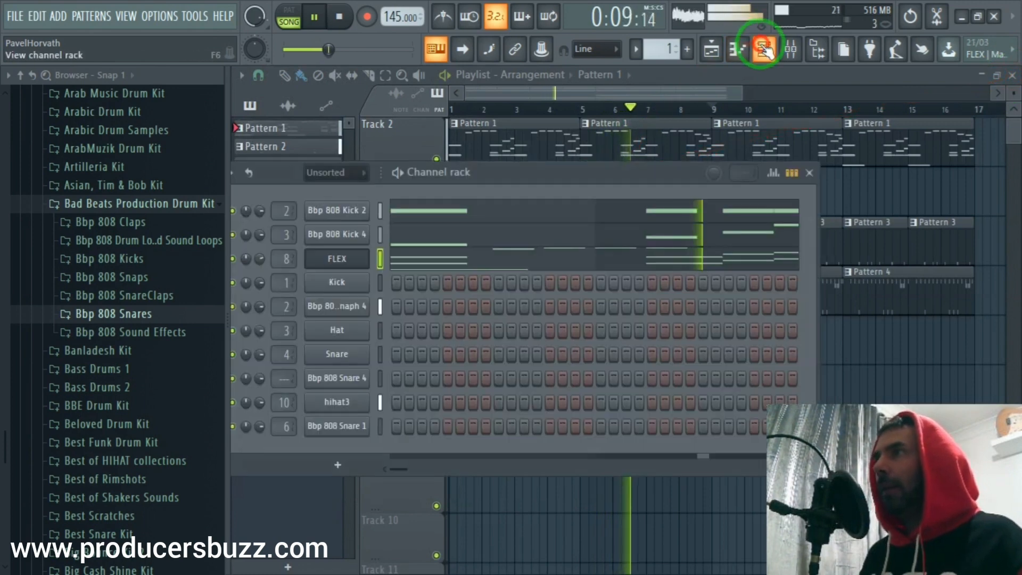
{"action": "right_click", "coordinate": [338, 258]}
{"action": "left_click", "coordinate": [437, 258]}
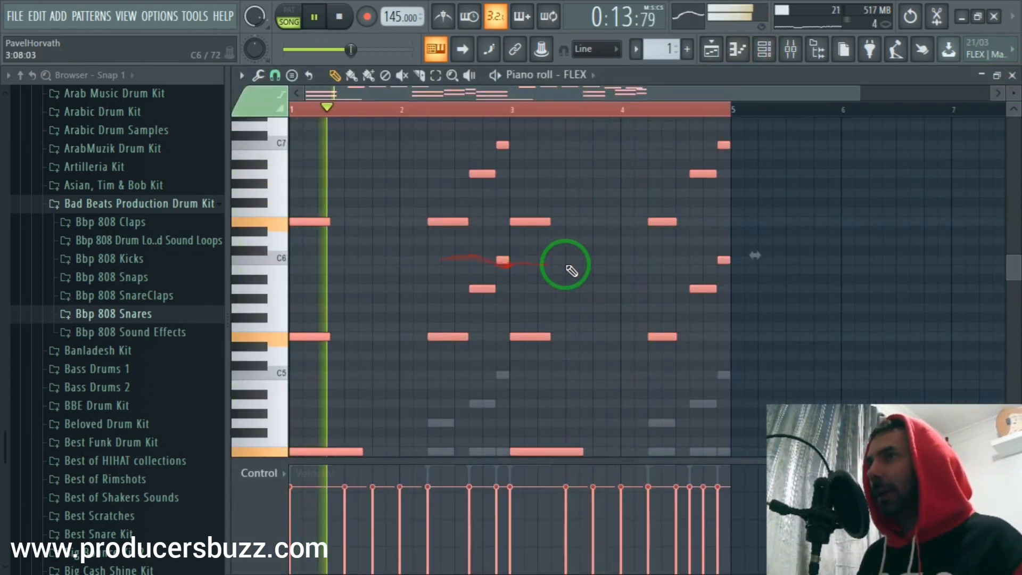
{"action": "scroll", "coordinate": [642, 272], "scroll_direction": "up", "scroll_amount": 2}
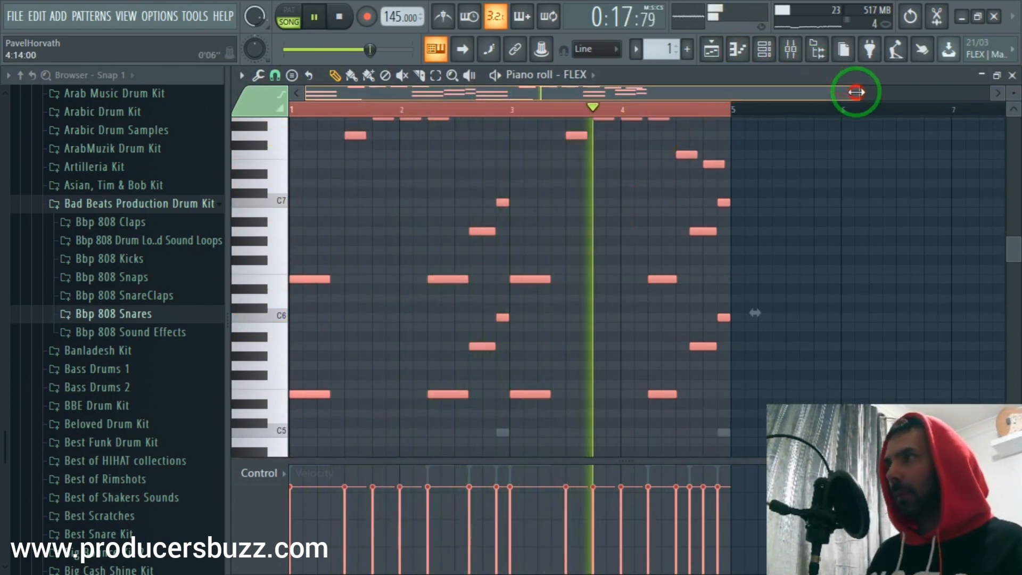
{"action": "left_click_drag", "start_coordinate": [856, 92], "coordinate": [928, 93]}
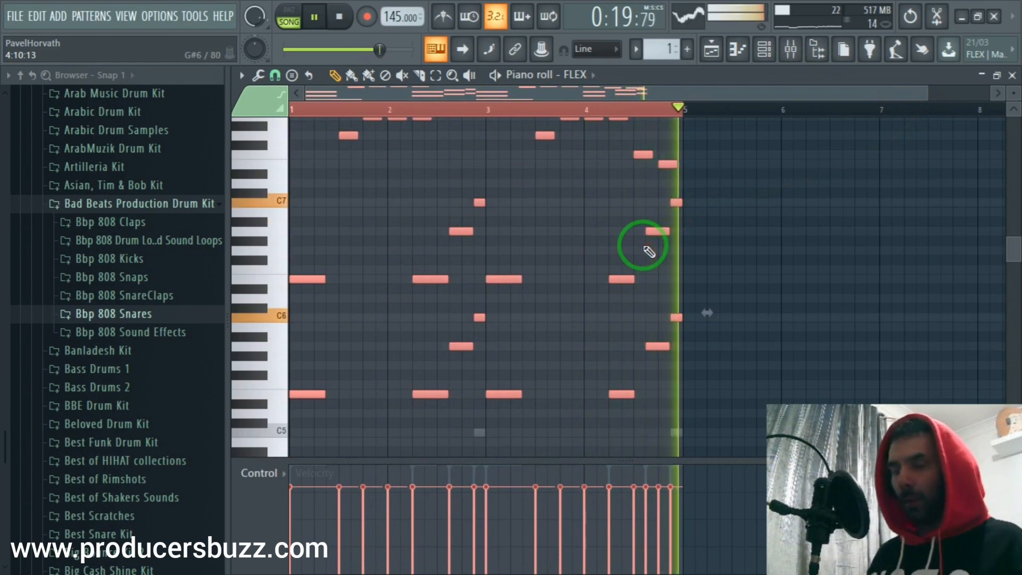
{"action": "key", "text": "ctrl+z"}
- Stop playback, copy the four-bar FLEX melody to bars 5 to 8 and transpose the copy up one octave
{"action": "key", "text": "space"}
{"action": "left_click_drag", "start_coordinate": [296, 404], "coordinate": [692, 392]}
{"action": "key", "text": "ctrl+Up"}
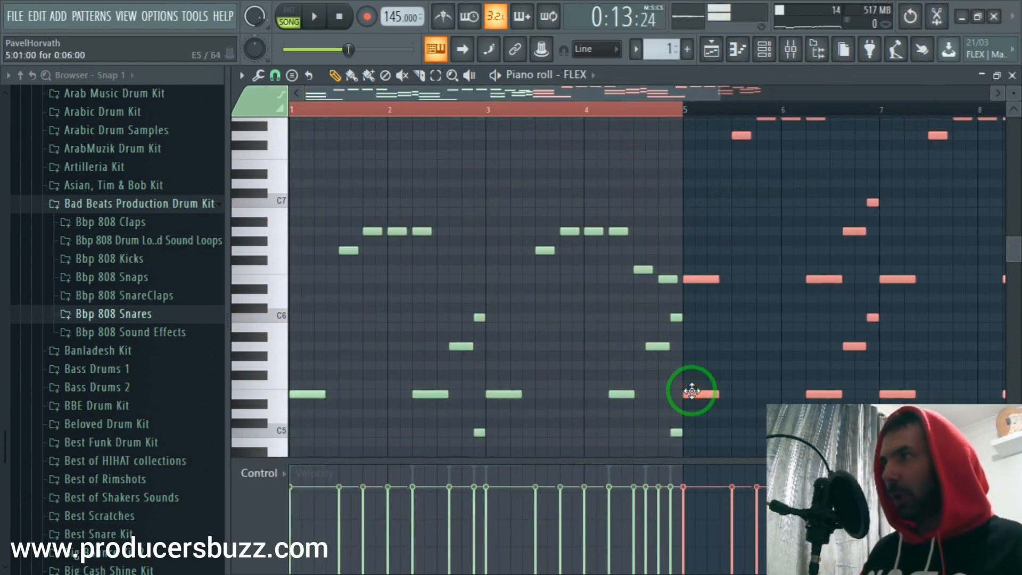
{"action": "left_click_drag", "start_coordinate": [722, 93], "coordinate": [1014, 103]}
{"action": "scroll", "coordinate": [495, 330], "scroll_direction": "down", "scroll_amount": 3}
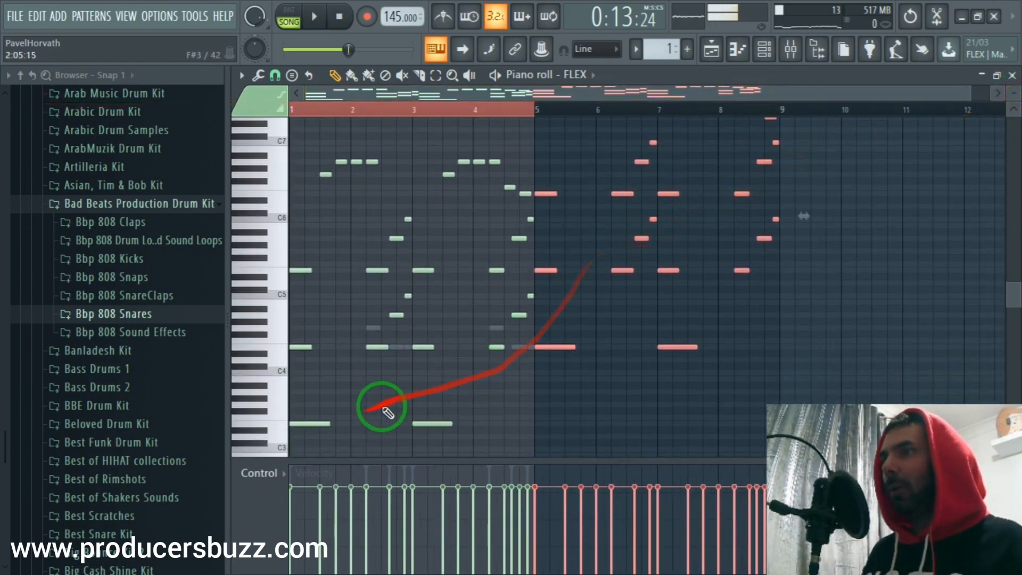
{"action": "left_click", "coordinate": [1012, 75]}
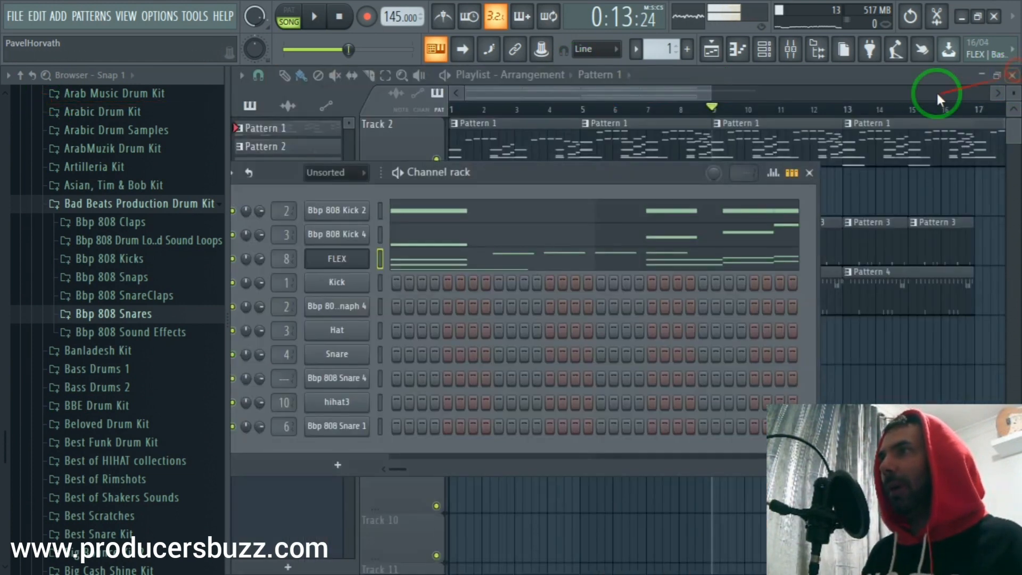
- Cut the FLEX notes from Pattern 1 and paste them into the FLEX channel of the empty Pattern 5
{"action": "right_click", "coordinate": [367, 260]}
{"action": "left_click", "coordinate": [575, 258]}
{"action": "left_click_drag", "start_coordinate": [659, 48], "coordinate": [661, 546]}
{"action": "right_click", "coordinate": [369, 254]}
{"action": "left_click", "coordinate": [584, 272]}
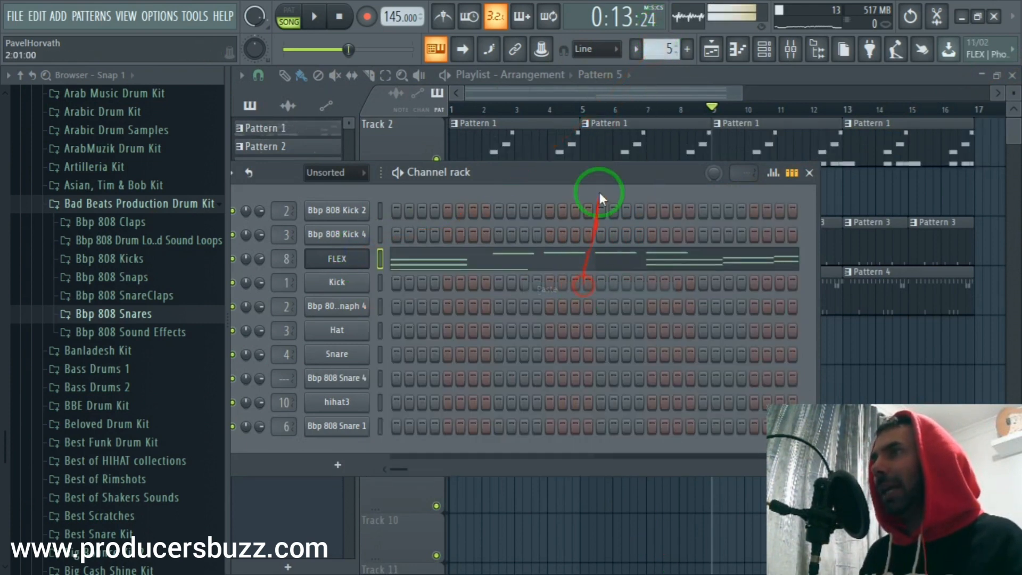
- Place Pattern 5 clips on Track 6 of the playlist at bars 1 and 9
{"action": "left_click", "coordinate": [554, 87]}
{"action": "left_click", "coordinate": [471, 322]}
{"action": "left_click", "coordinate": [716, 331]}
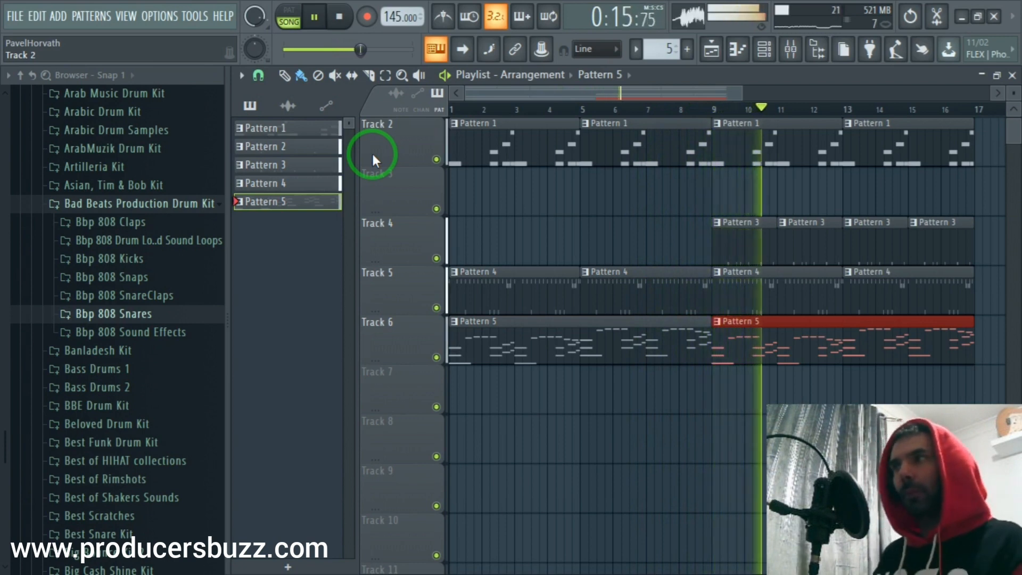
- Check the mixer levels and effect slots of Inserts 8, 6 and 3 during song playback
{"action": "left_click", "coordinate": [791, 49]}
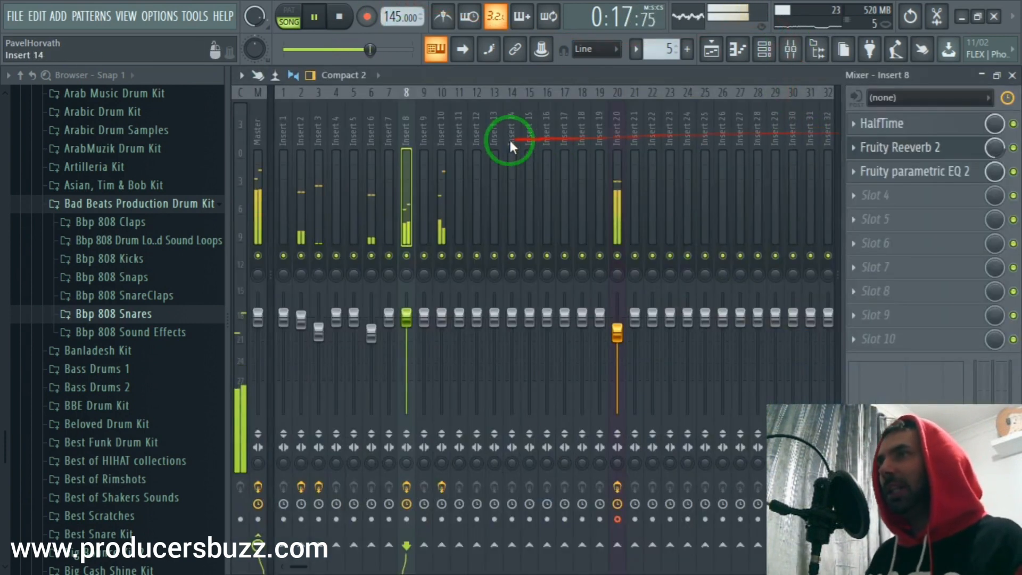
{"action": "mouse_move", "coordinate": [441, 168]}
{"action": "left_mouse_down"}
{"action": "mouse_move", "coordinate": [404, 170]}
{"action": "mouse_move", "coordinate": [430, 172]}
{"action": "left_mouse_up"}
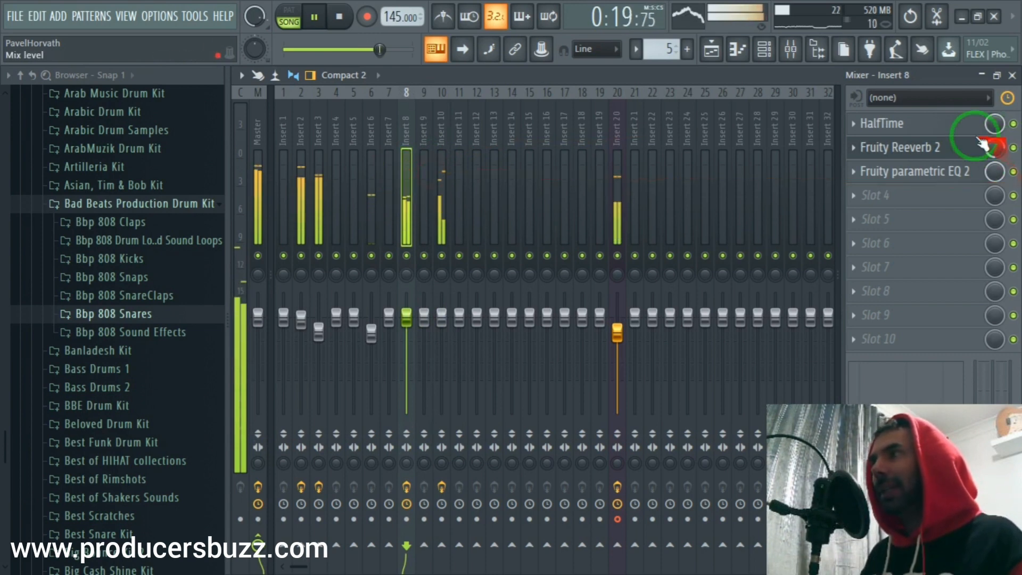
{"action": "left_click", "coordinate": [443, 178]}
{"action": "left_click", "coordinate": [369, 191]}
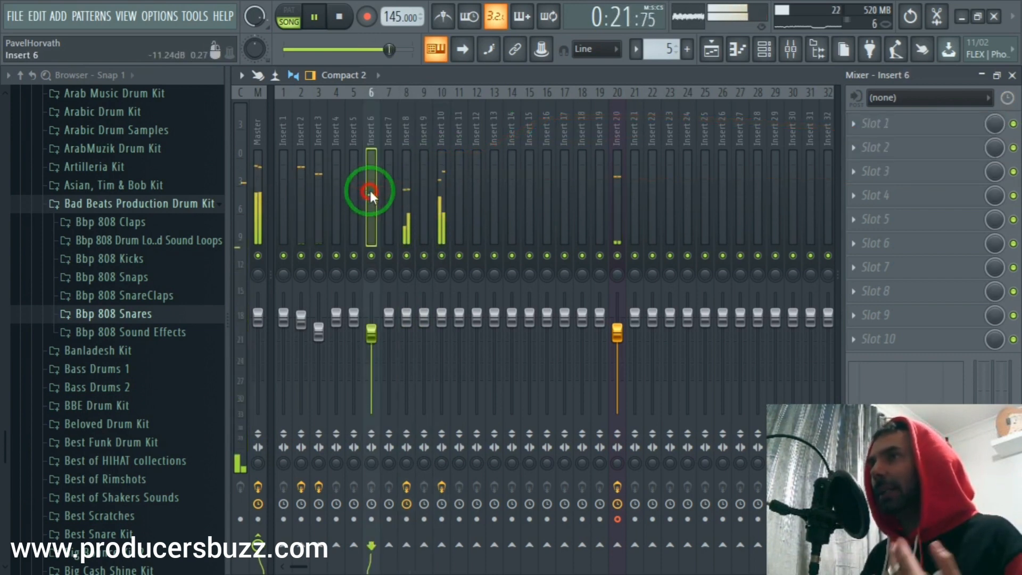
{"action": "left_click", "coordinate": [319, 187]}
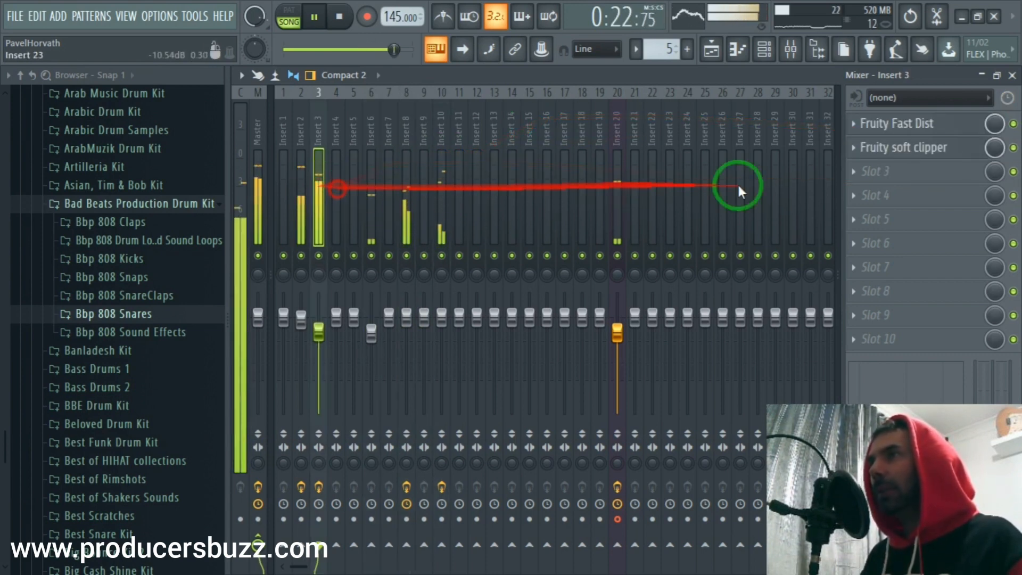
{"action": "left_click", "coordinate": [1012, 76]}
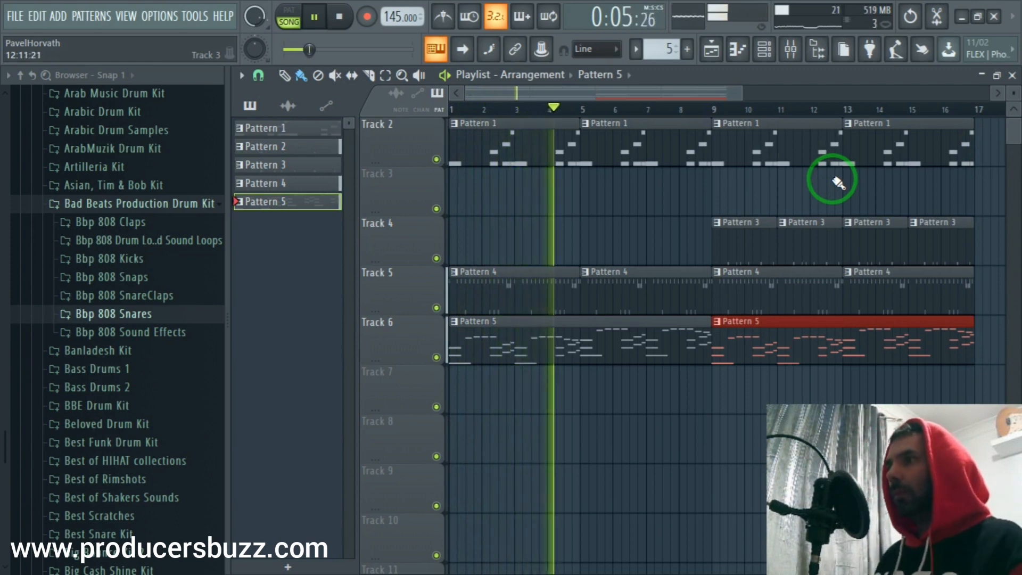
- Play the song from bar 9 and raise the mix level of Fruity Fast Dist on Insert 3
{"action": "left_click", "coordinate": [717, 110]}
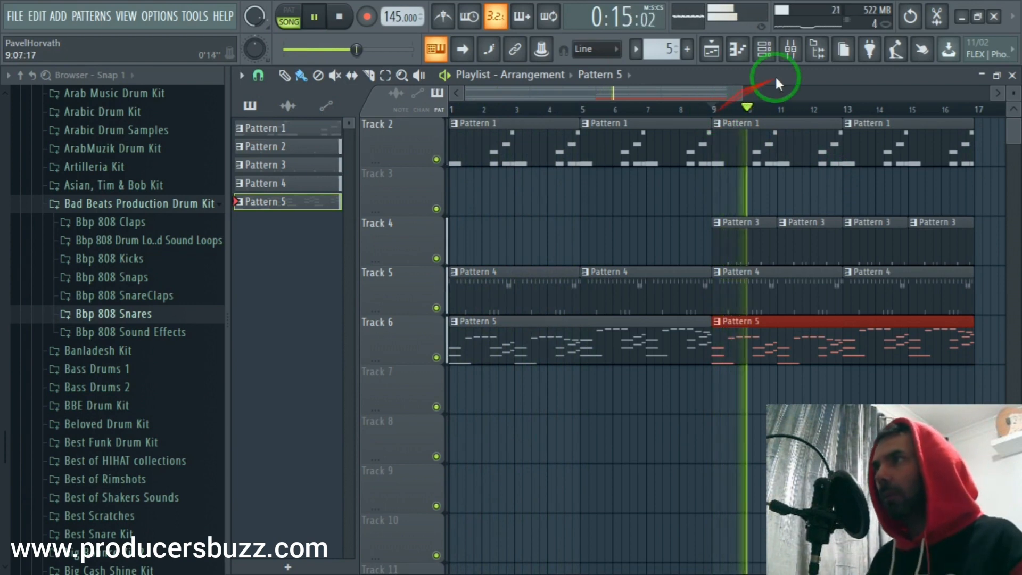
{"action": "left_click", "coordinate": [793, 50]}
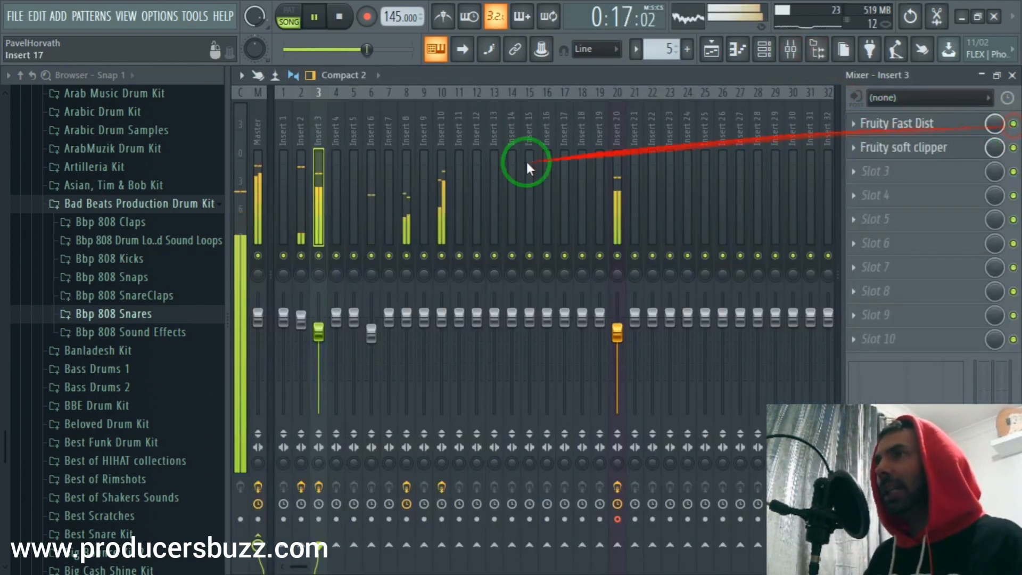
{"action": "left_click", "coordinate": [911, 124]}
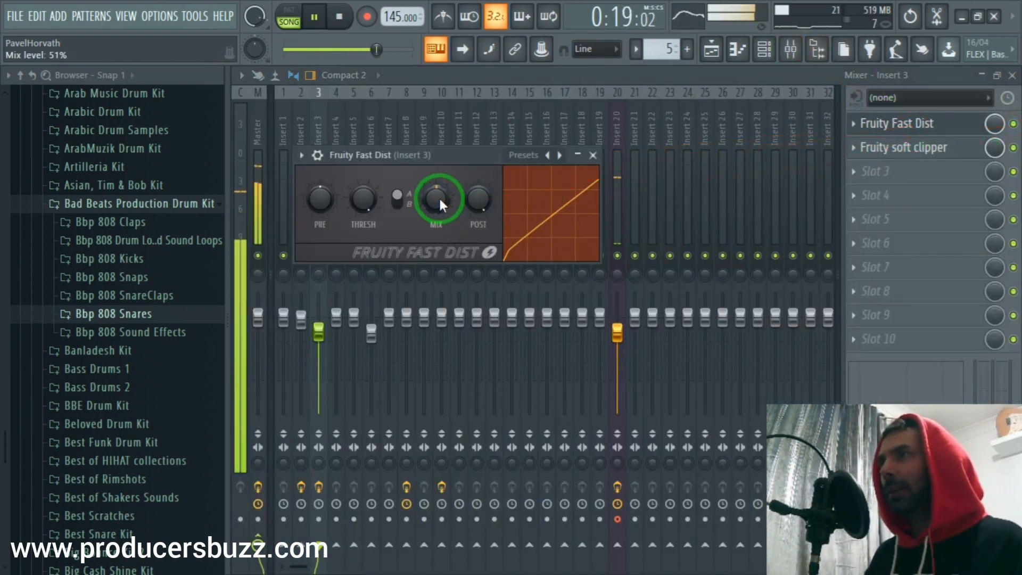
{"action": "left_click_drag", "start_coordinate": [439, 197], "coordinate": [433, 141]}
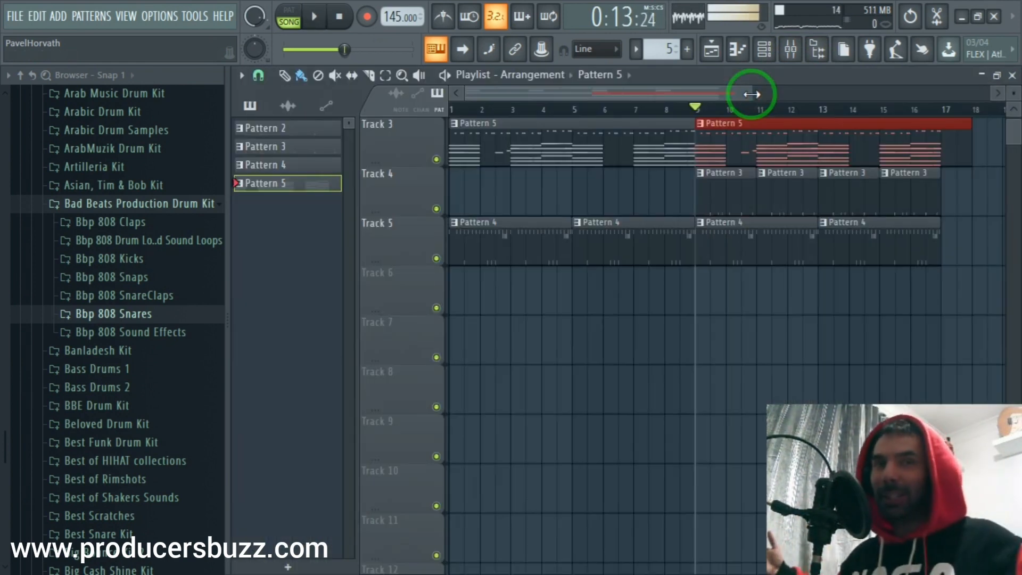